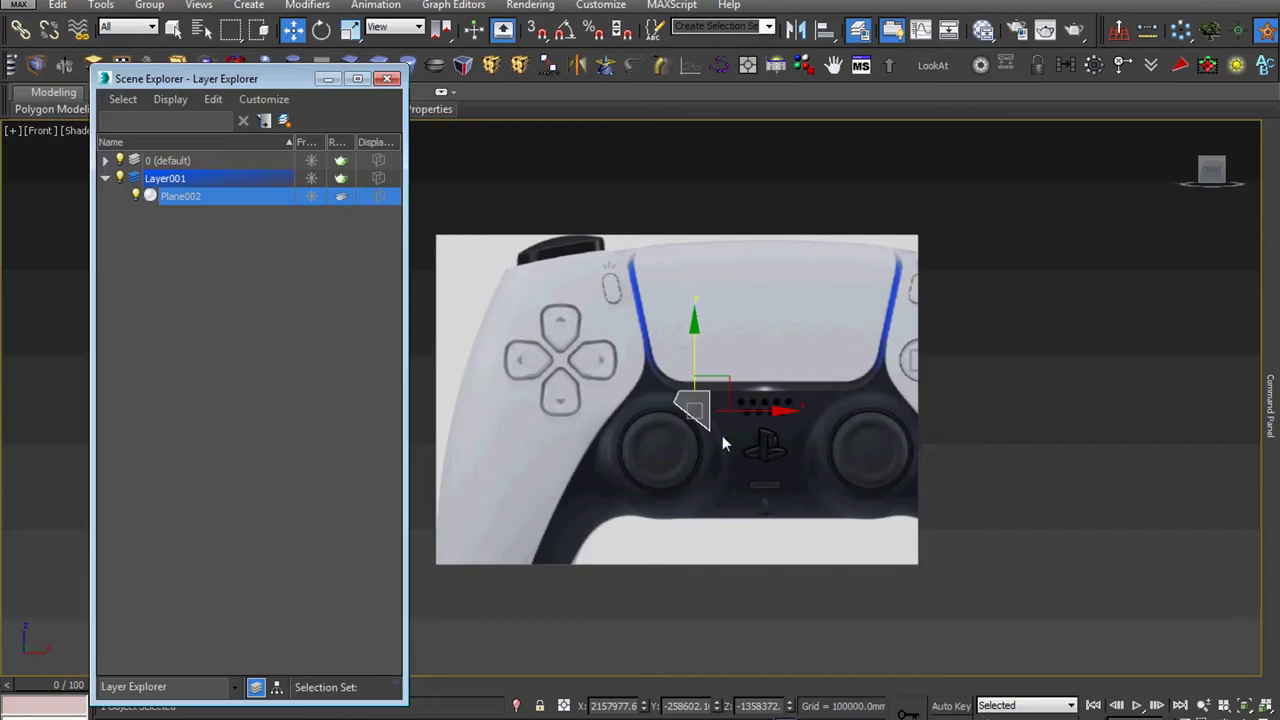
- Pull the patch's bottom vertex up-left to follow the left stick's rim
scroll(722, 437, up, 5)
scroll(740, 460, up, 4)
scroll(750, 475, down, 2)
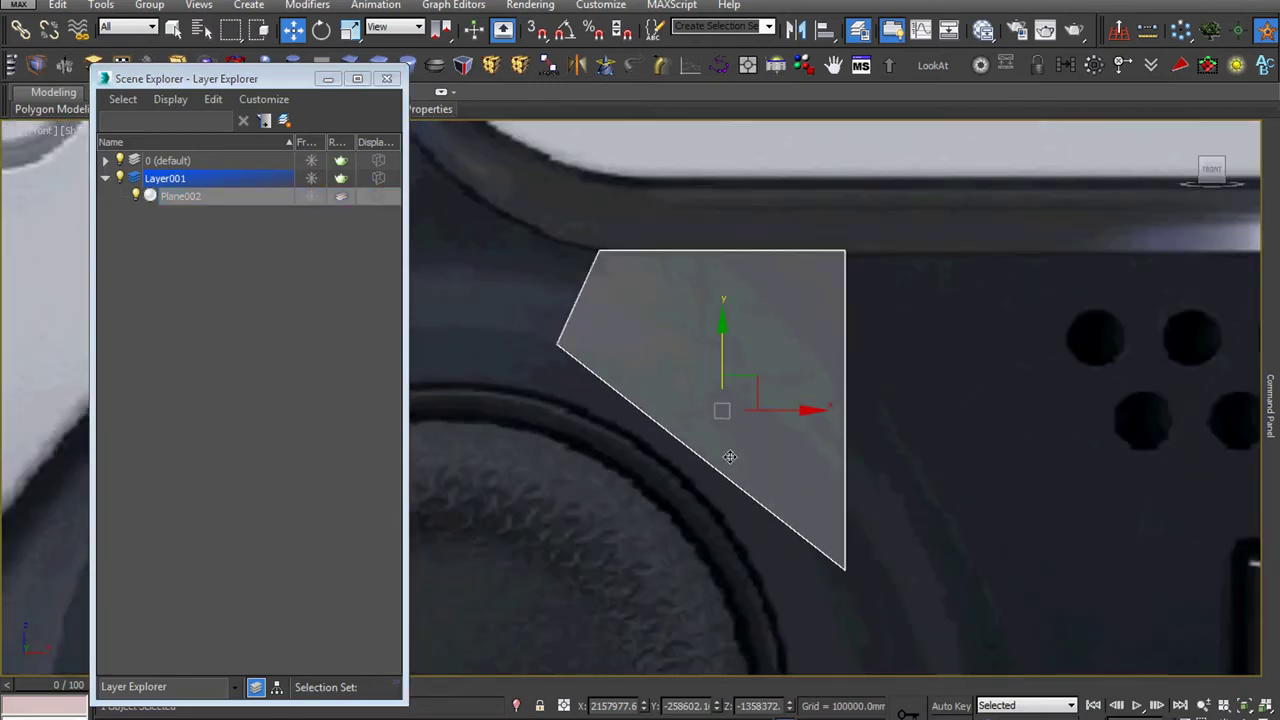
scroll(730, 457, down, 2)
scroll(731, 460, up, 1)
scroll(771, 478, up, 2)
key(1)
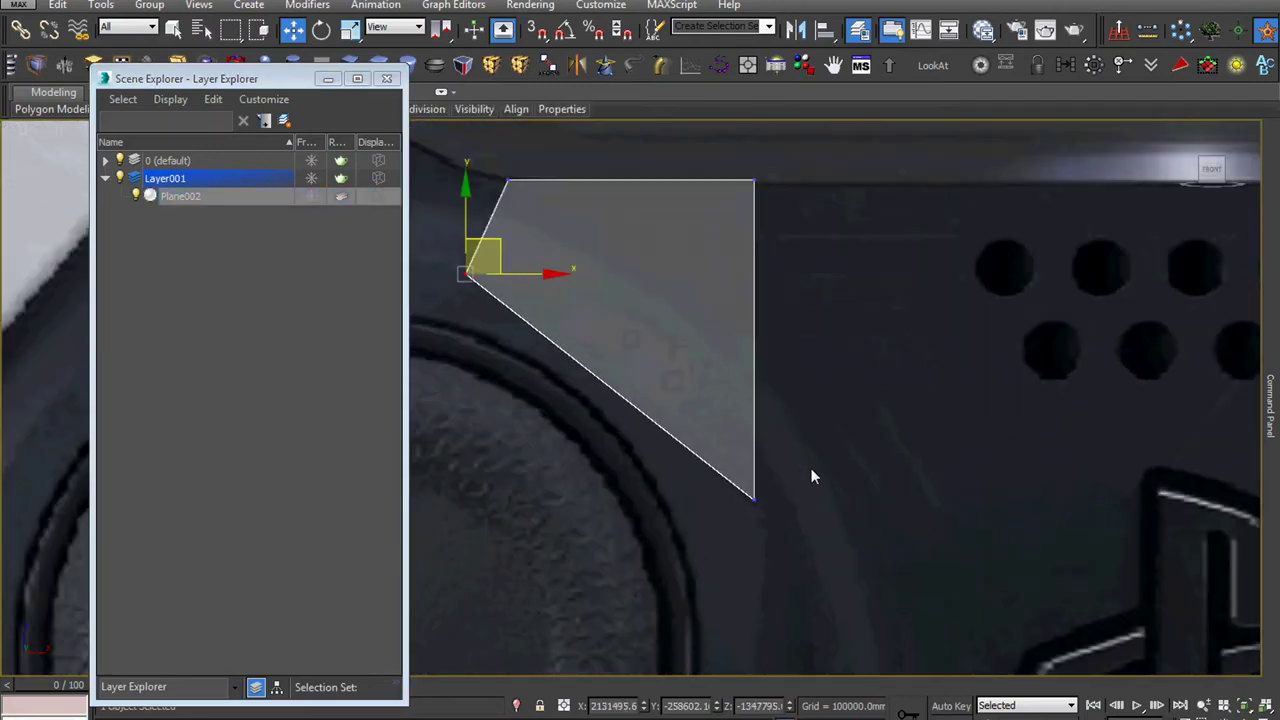
drag(811, 468, 726, 517)
drag(783, 463, 662, 330)
- Extrude the plane's right edge into a second quad and move its vertex onto the outline
scroll(660, 335, down, 5)
click(677, 305)
scroll(682, 325, up, 3)
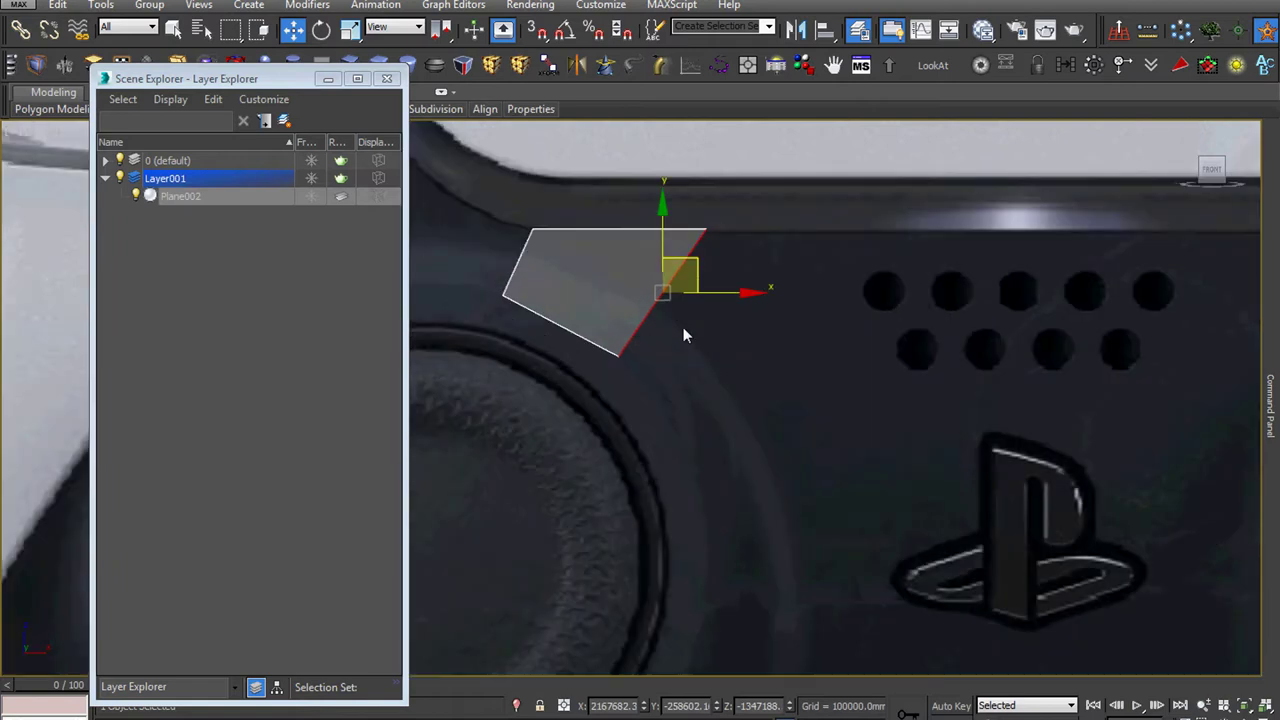
shift+drag(702, 270, 777, 358)
scroll(755, 400, up, 3)
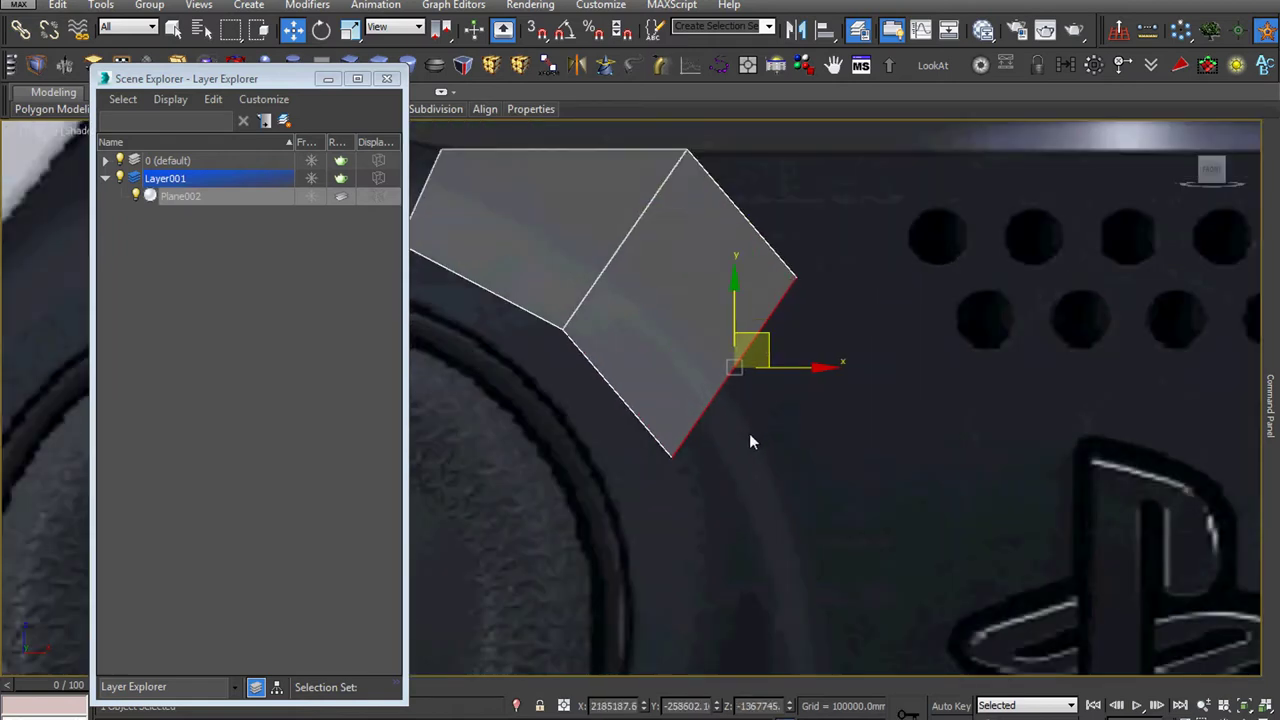
key(1)
scroll(677, 468, down, 3)
drag(677, 450, 740, 390)
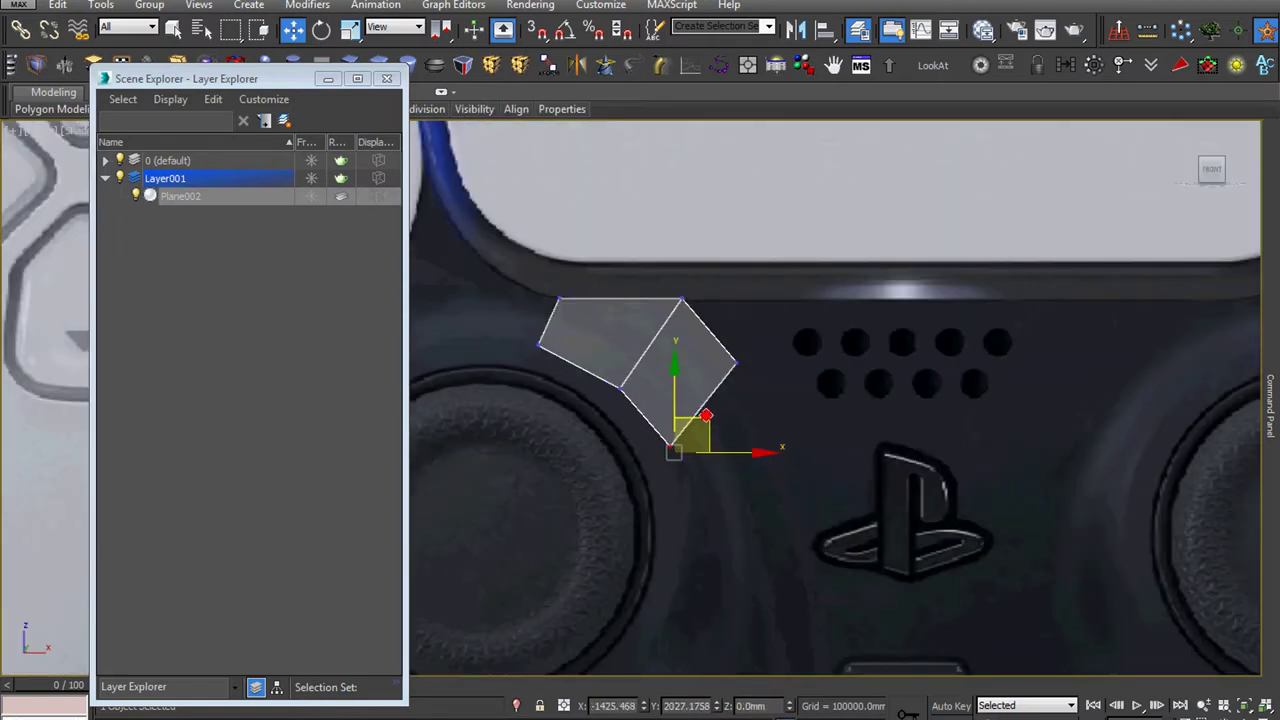
scroll(740, 390, down, 2)
- Leave vertex editing and draw a circle to the right of the controller
click(1270, 405)
click(1156, 204)
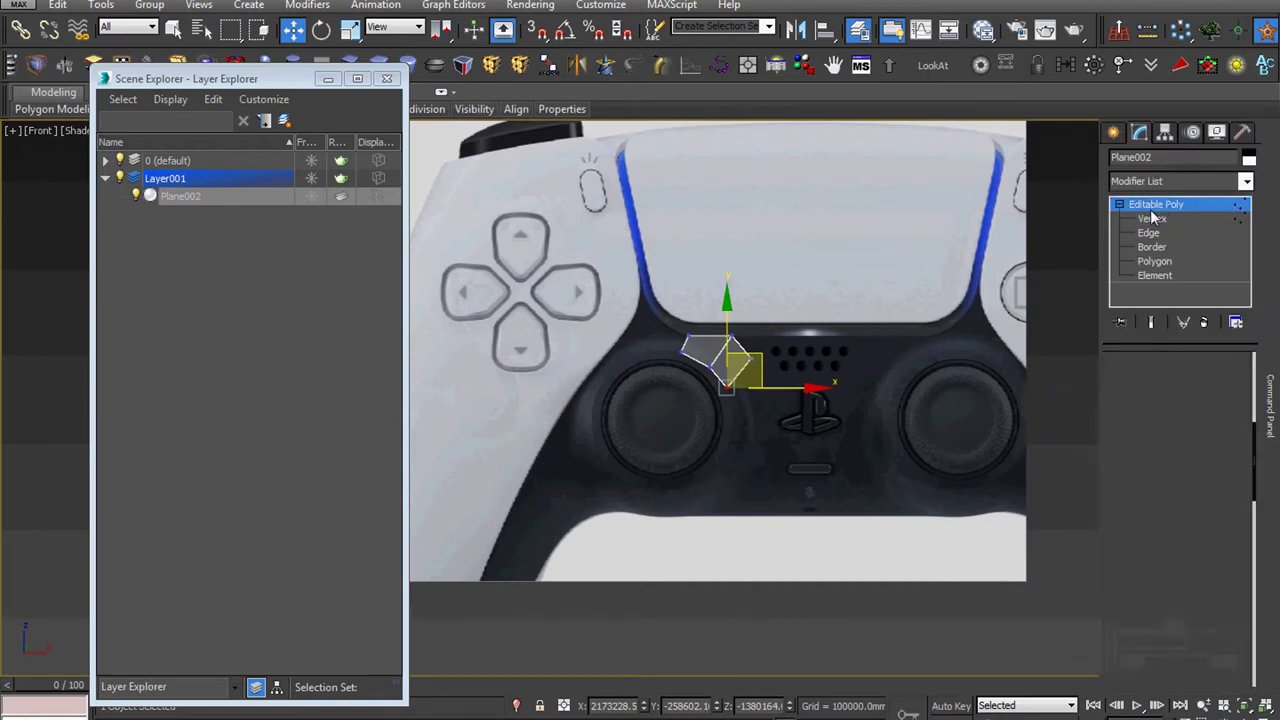
middle_drag(952, 385, 772, 410)
click(946, 477)
right_click(946, 477)
click(987, 411)
drag(974, 397, 1015, 485)
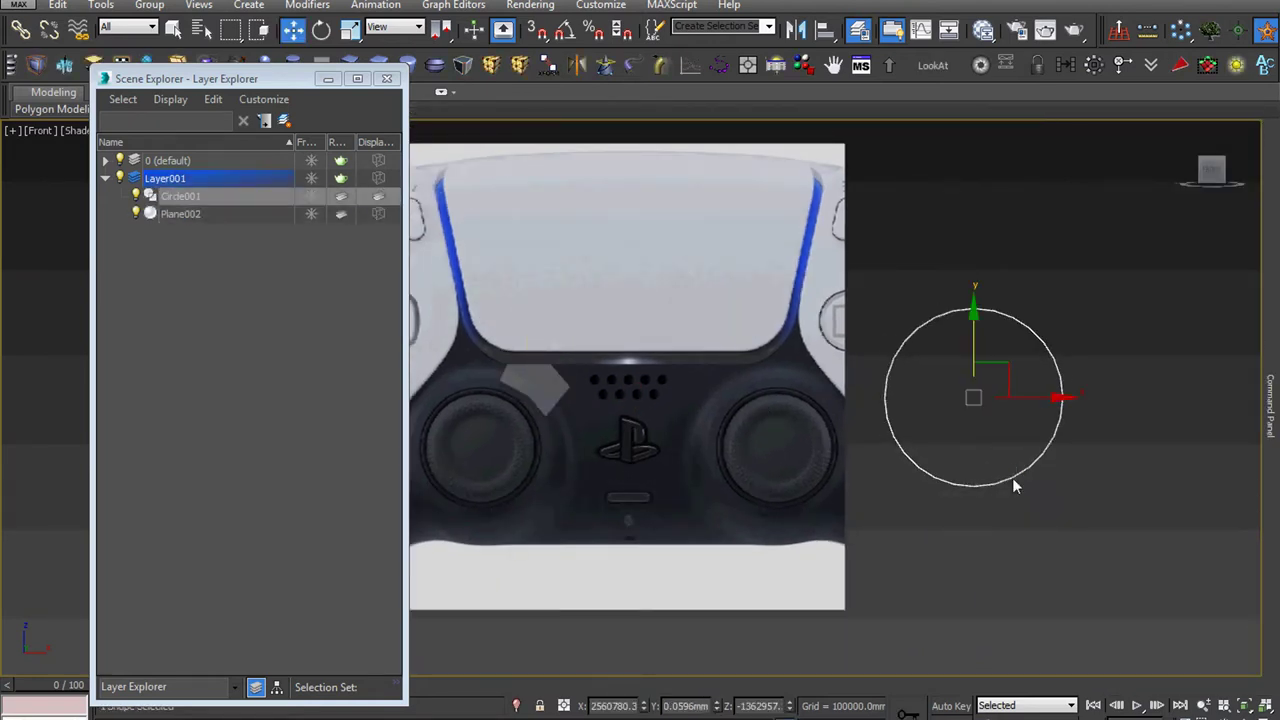
- Centre Circle001 on the left thumbstick and shrink its radius to 64506.22
click(387, 78)
mouse_move(1000, 372)
mouse_down()
mouse_move(470, 462)
mouse_move(509, 439)
mouse_up()
scroll(508, 423, up, 4)
scroll(574, 423, up, 1)
scroll(620, 395, up, 3)
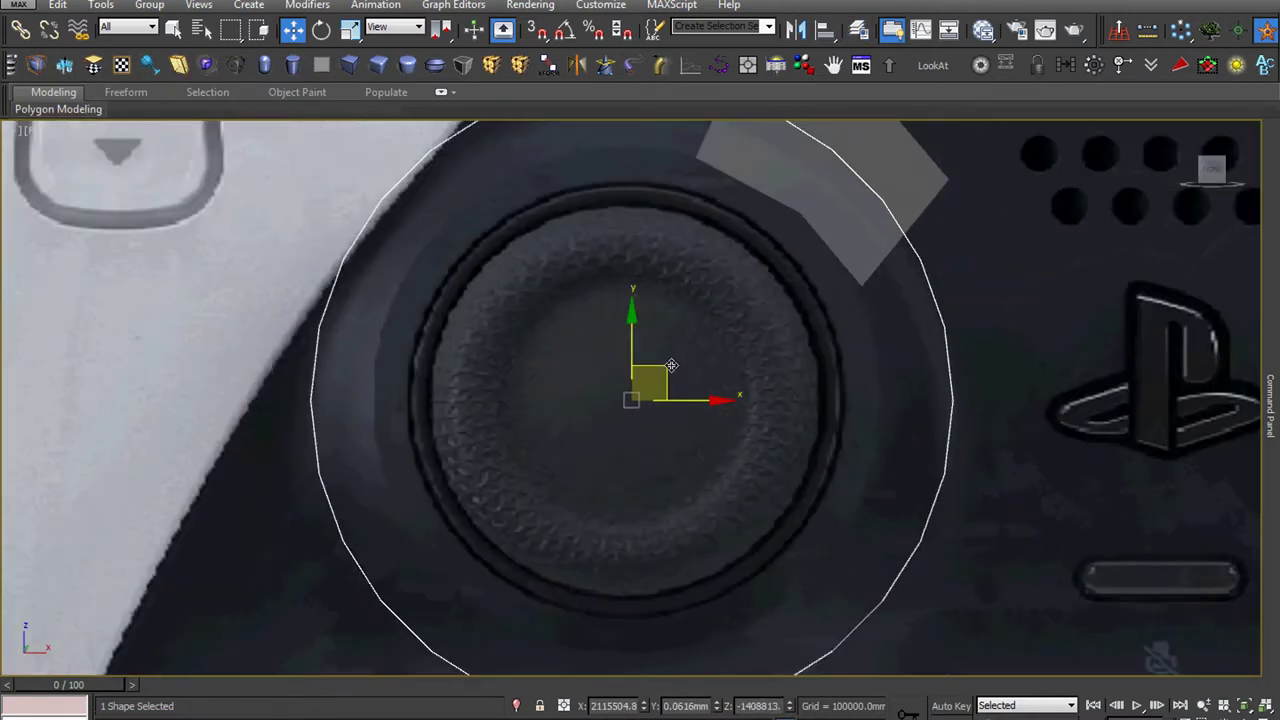
drag(671, 366, 664, 374)
scroll(643, 423, down, 3)
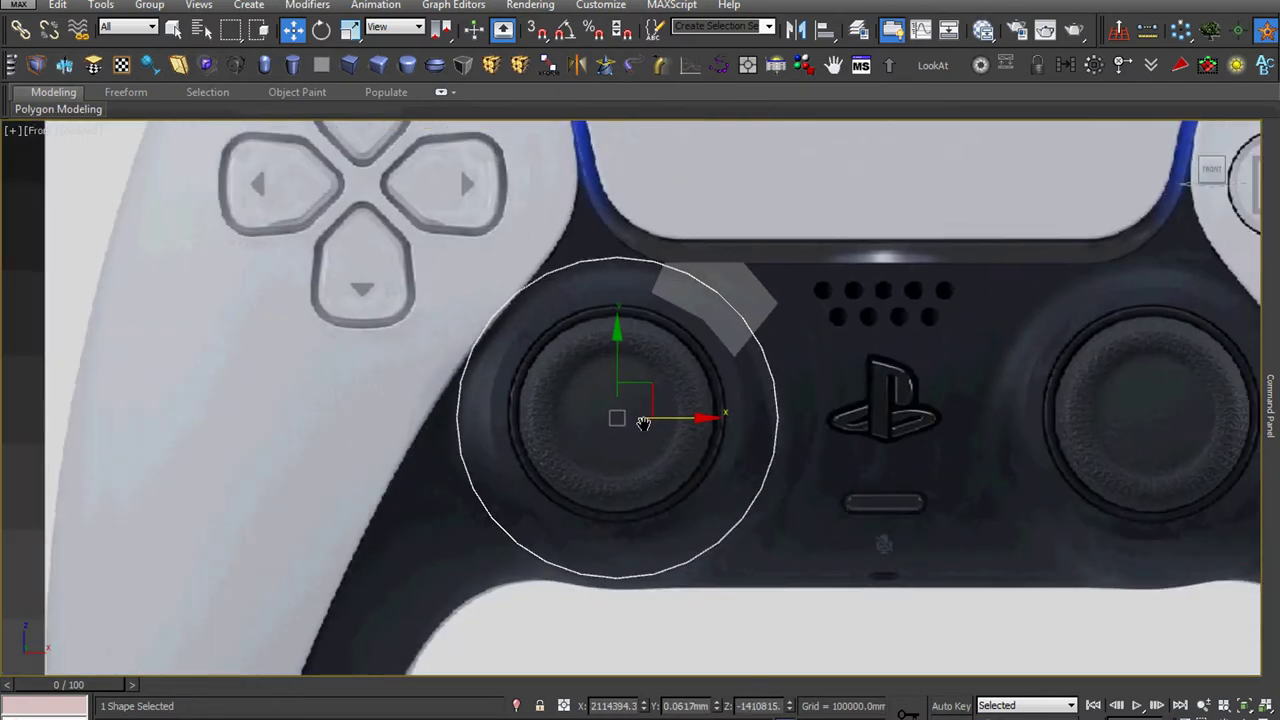
scroll(643, 423, up, 2)
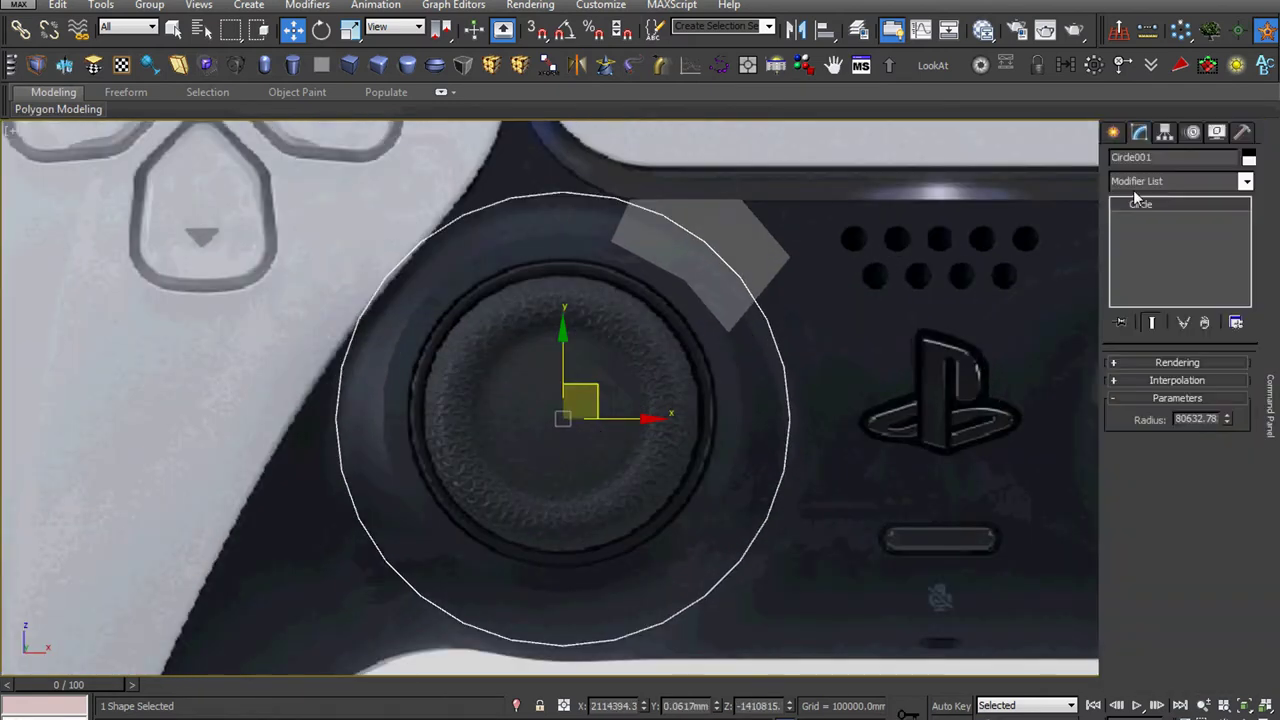
drag(1226, 423, 1229, 434)
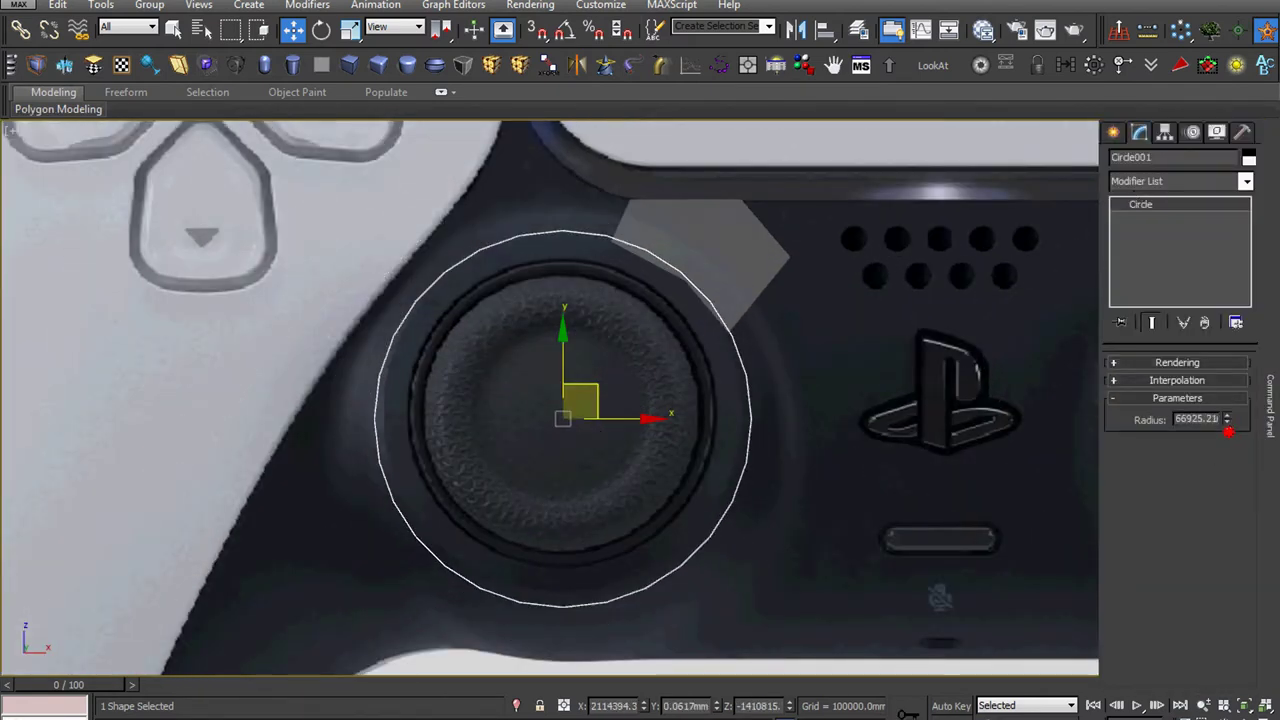
middle_drag(820, 423, 813, 447)
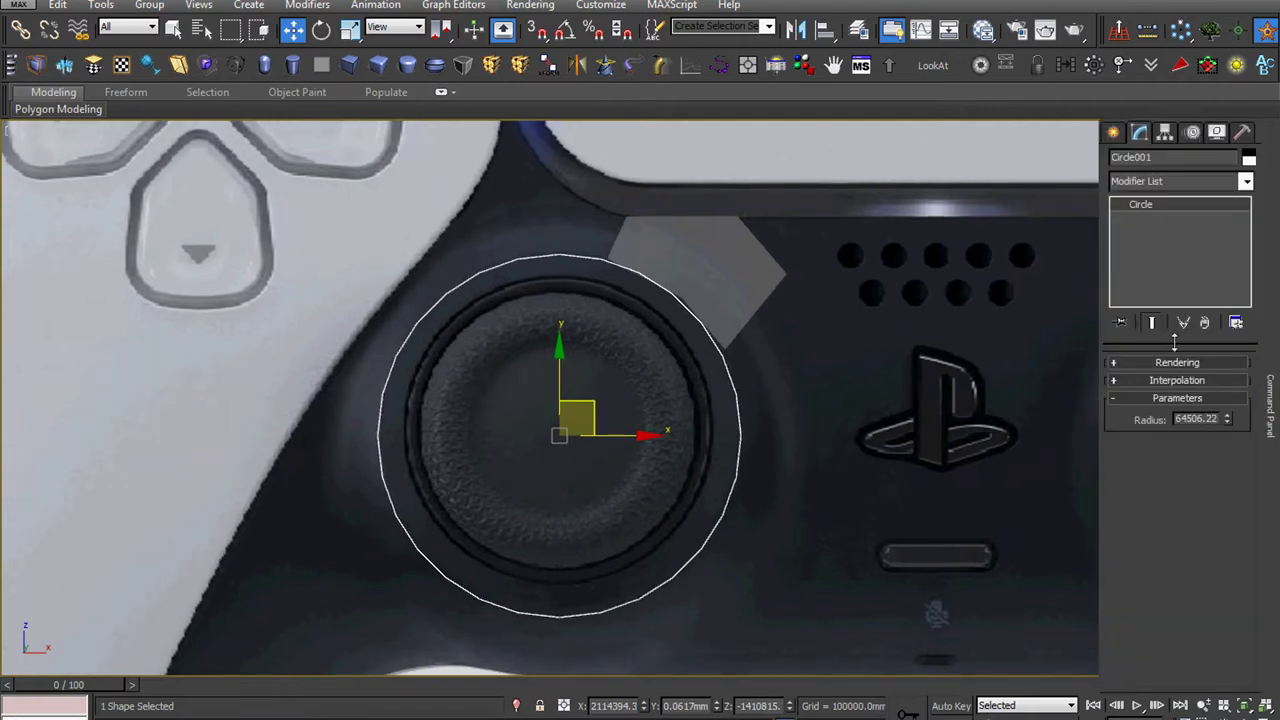
- Set the circle's interpolation steps to 3 and reselect the traced plane
click(1197, 363)
click(1197, 363)
click(1200, 381)
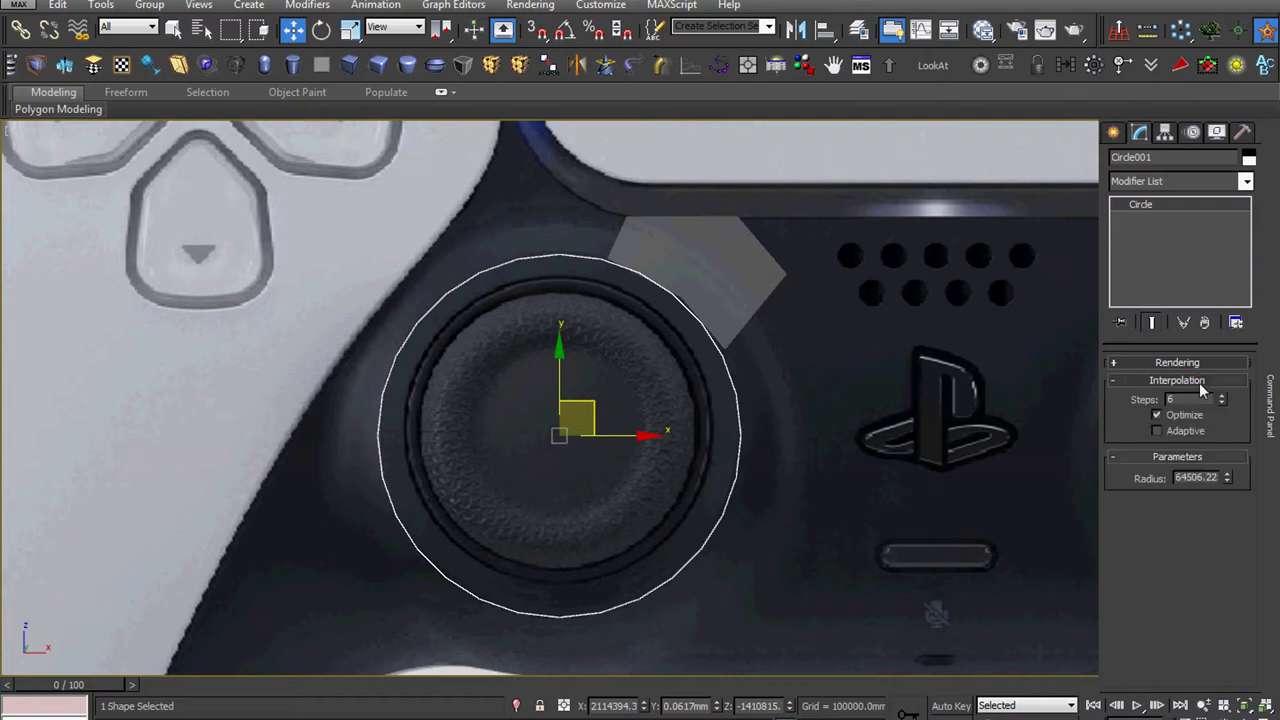
text(4)
key(Return)
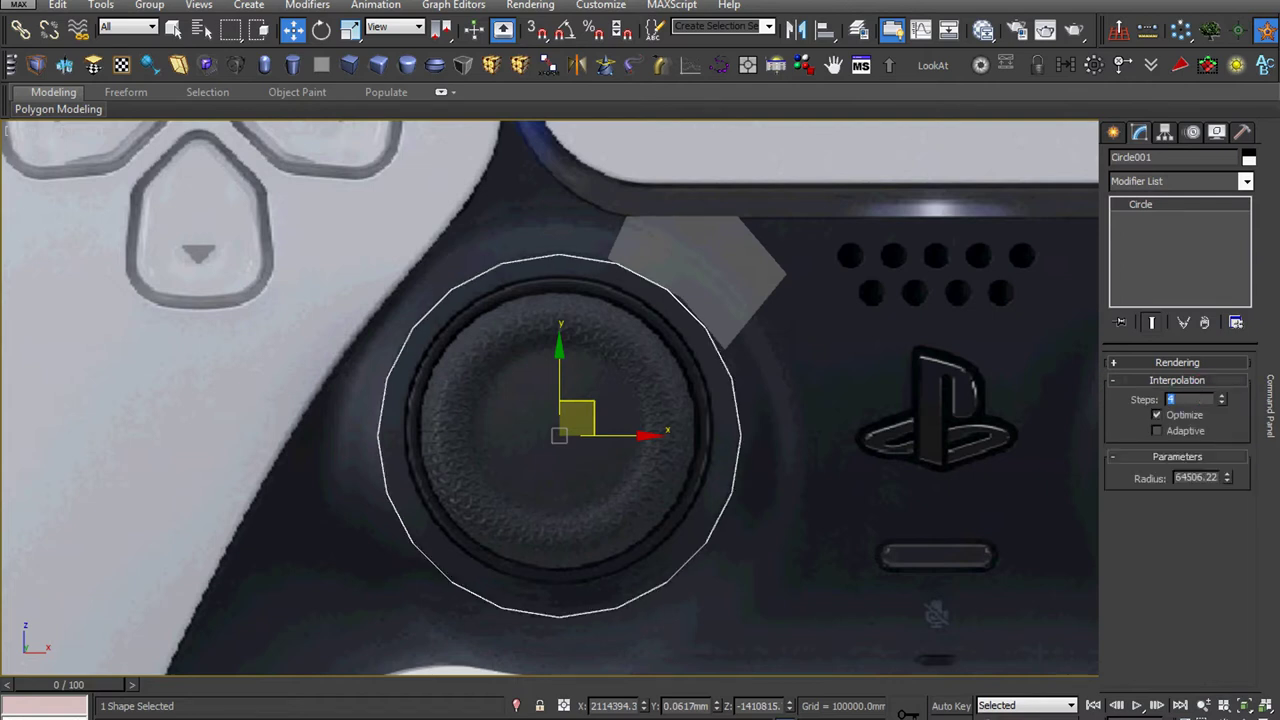
text(3)
key(Return)
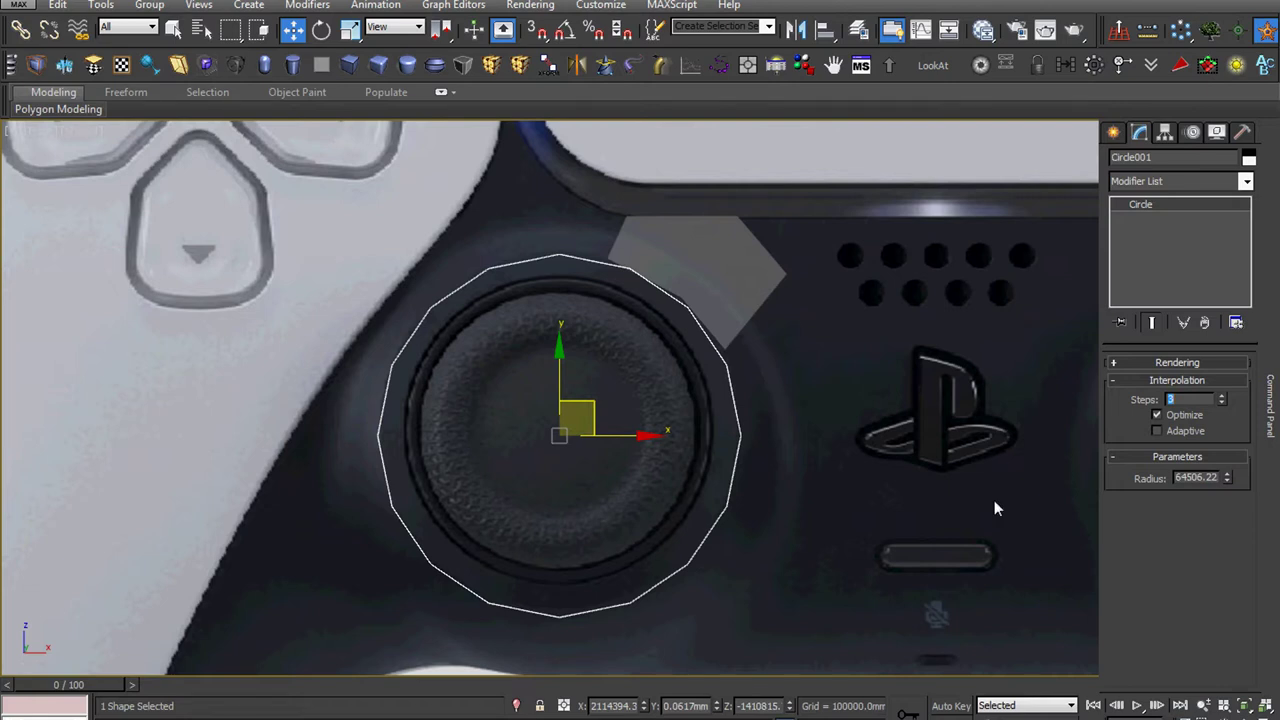
click(730, 323)
scroll(722, 310, up, 3)
- Move the quad's corner and upper-left vertices onto the thumbstick rim outline
click(1270, 405)
click(1180, 220)
scroll(700, 277, up, 3)
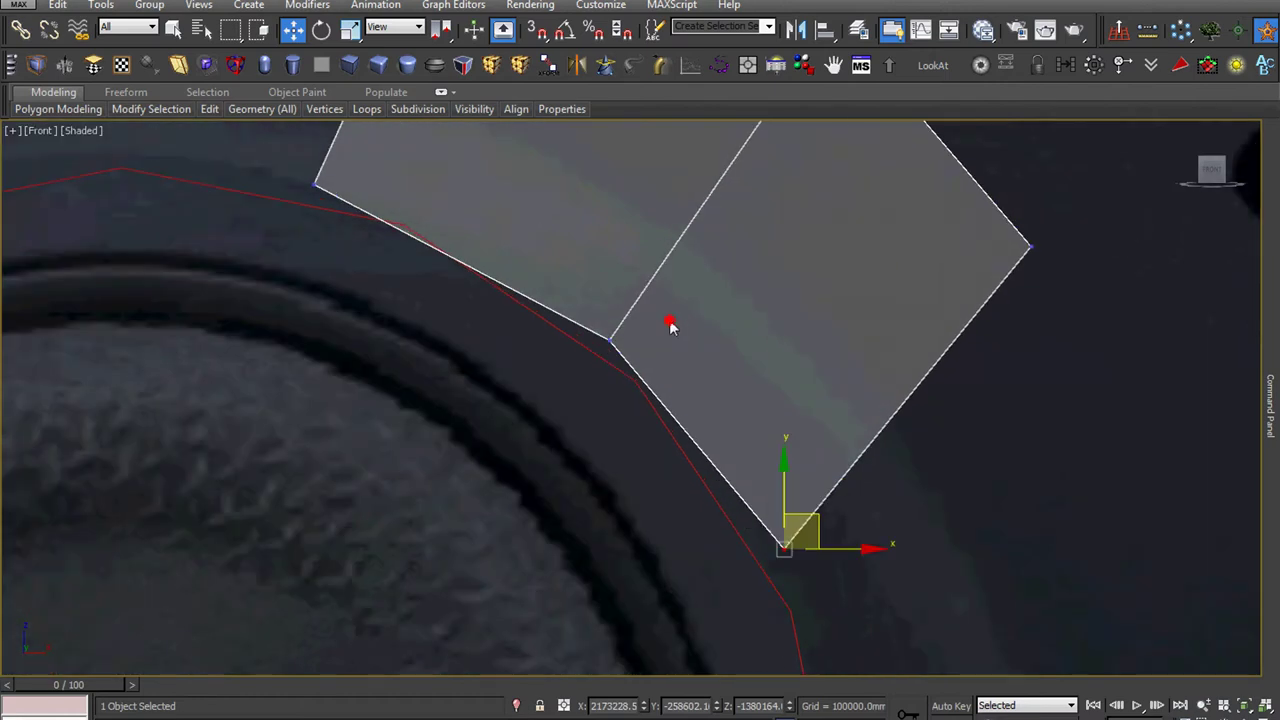
middle_drag(669, 323, 653, 378)
drag(595, 418, 596, 418)
drag(645, 375, 669, 414)
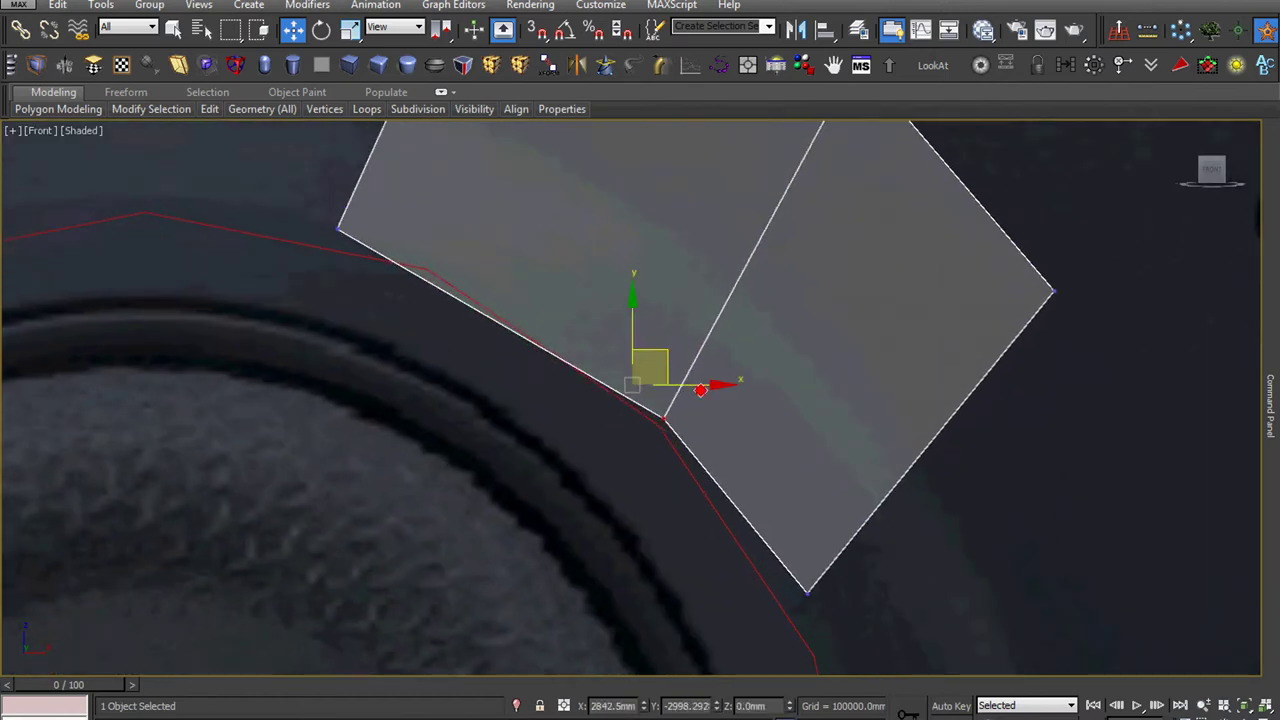
click(338, 228)
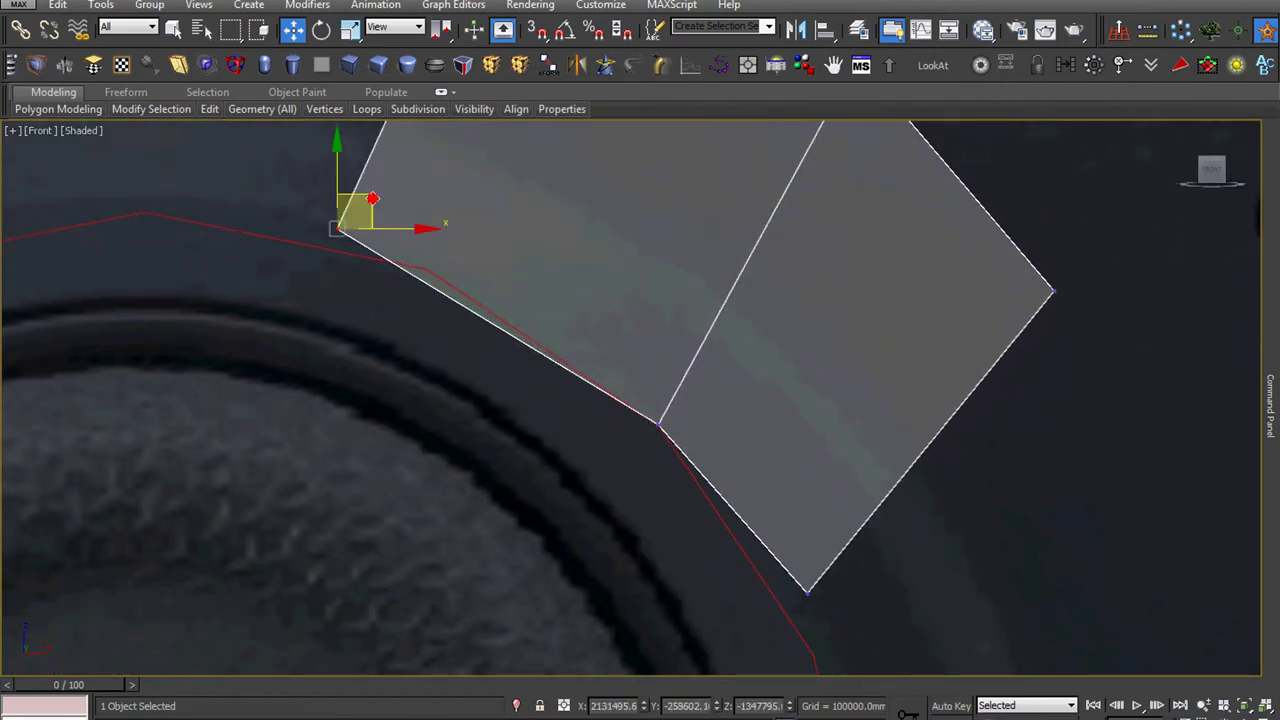
drag(411, 243, 500, 283)
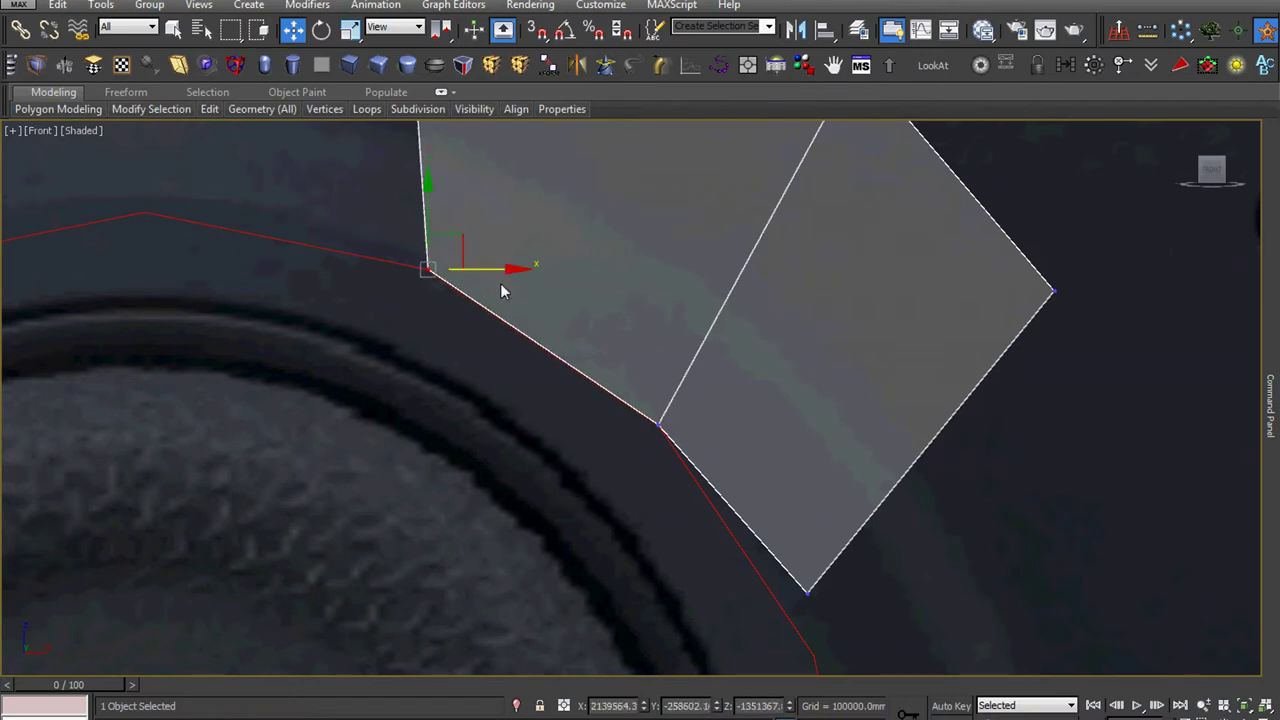
- Move the patch's right vertex up to the trim line
scroll(534, 316, down, 3)
scroll(534, 316, up, 2)
drag(580, 349, 677, 426)
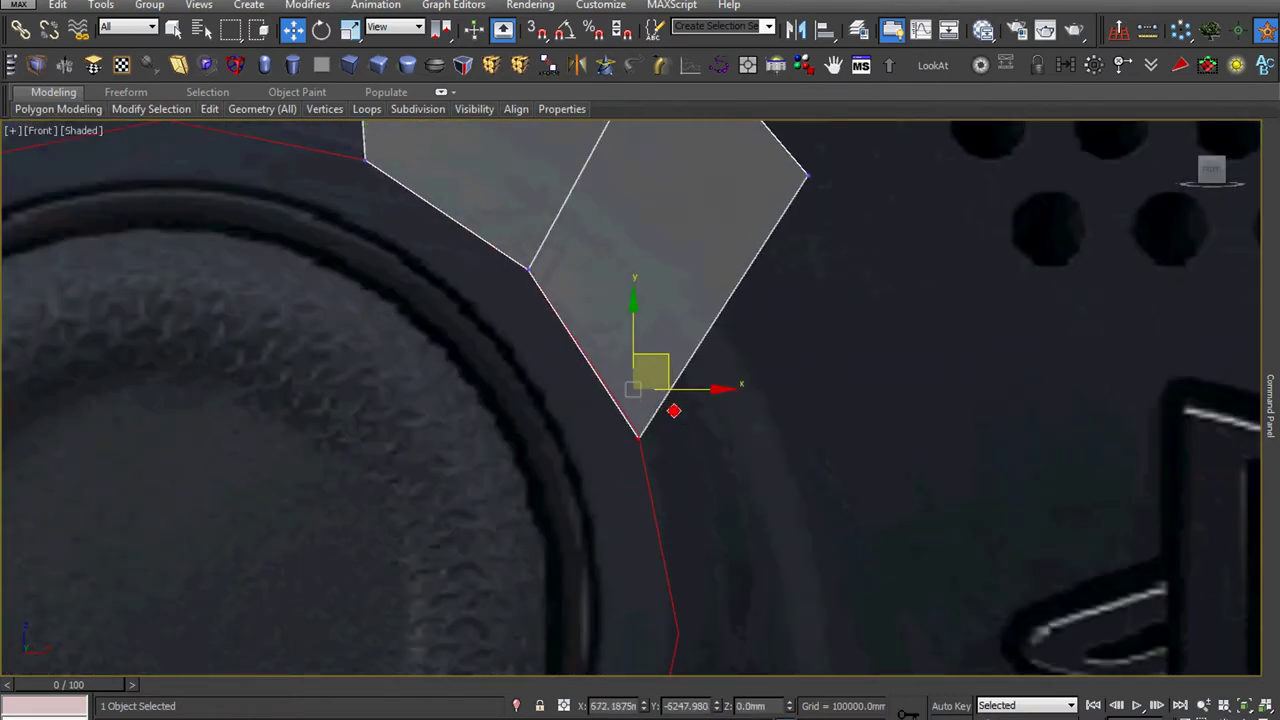
scroll(740, 460, down, 3)
scroll(779, 369, up, 3)
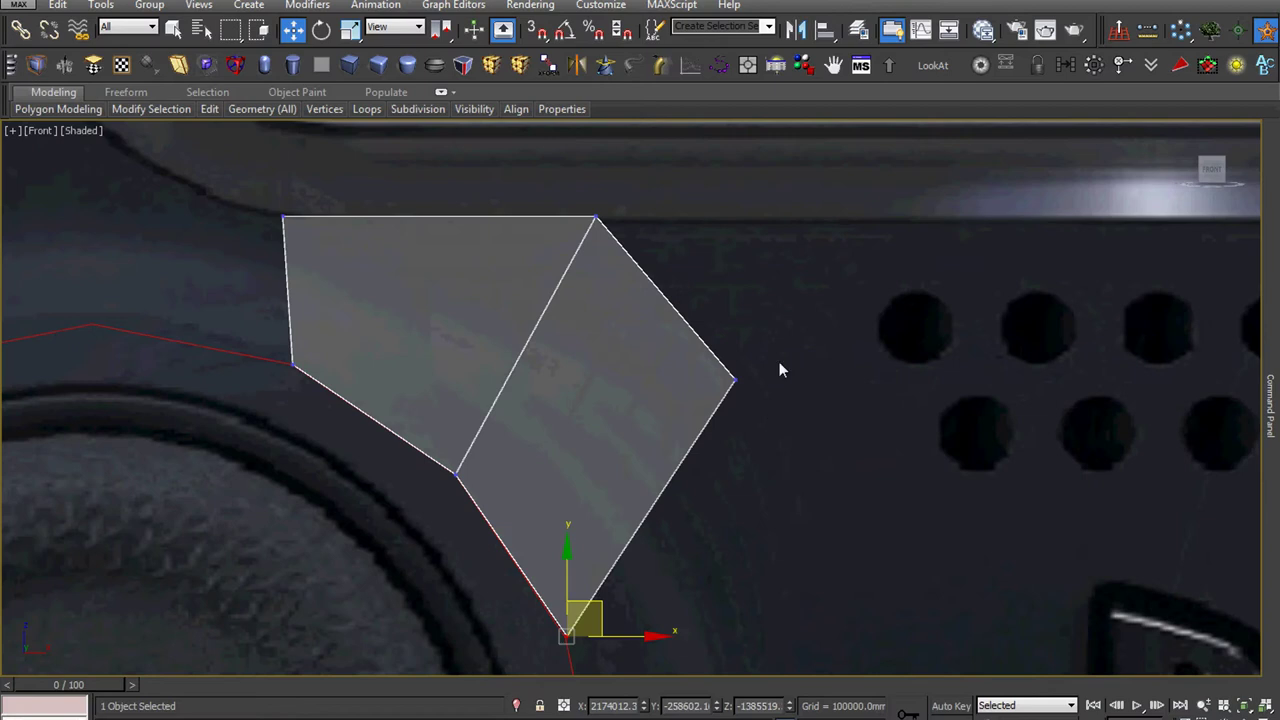
click(734, 380)
drag(738, 376, 808, 183)
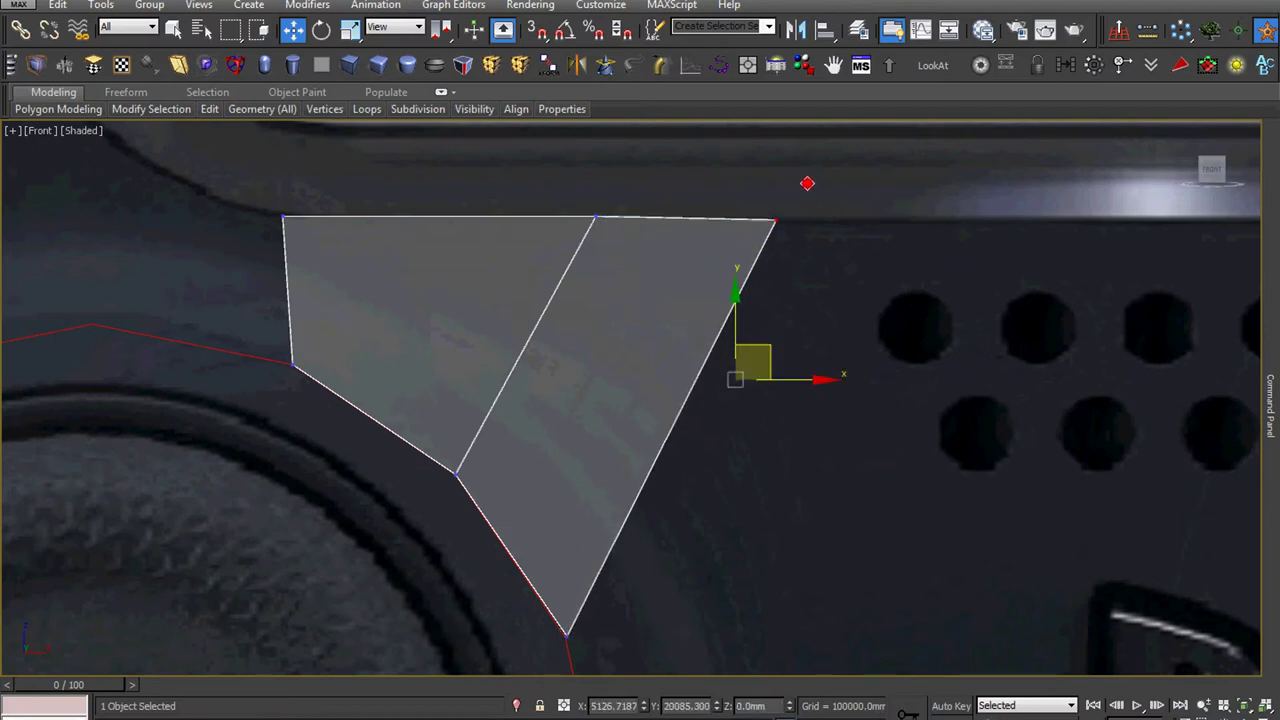
click(849, 253)
- Slide the top-middle vertex left along the top edge, undoing a trial edge move
drag(336, 188, 336, 188)
right_click(543, 300)
click(640, 349)
right_click(574, 337)
click(640, 349)
drag(553, 147, 555, 171)
key(ctrl+z)
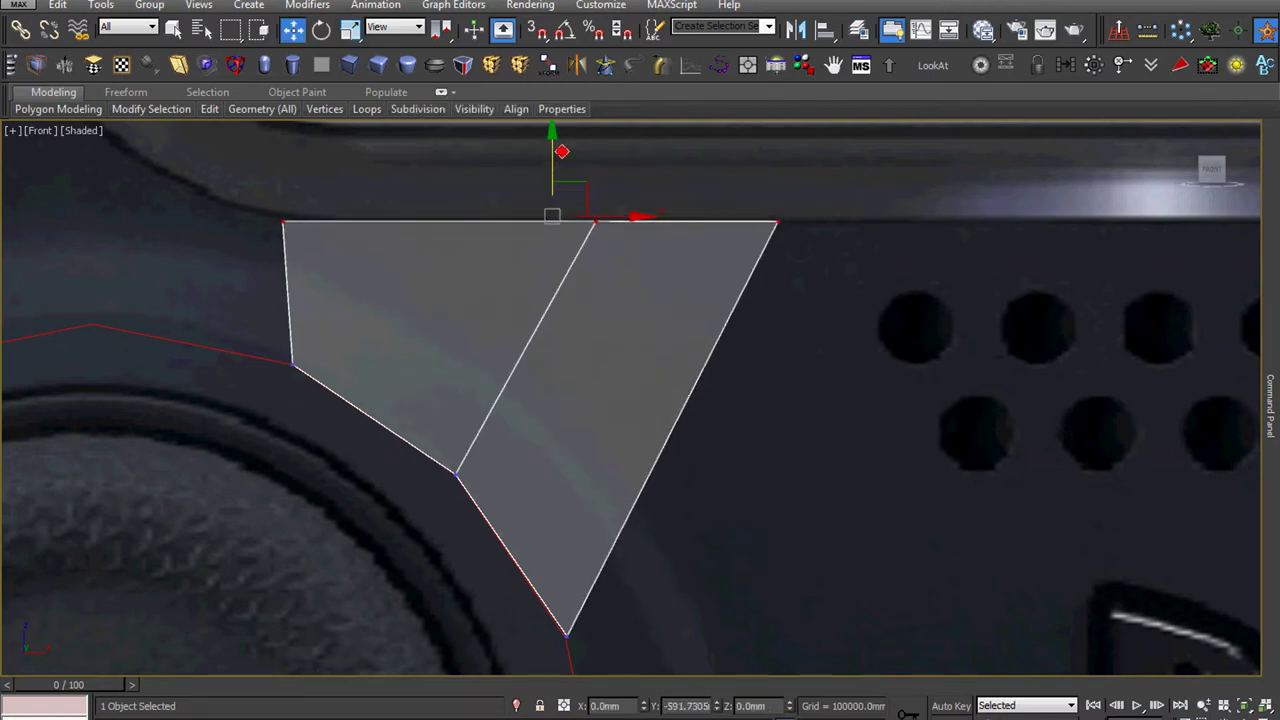
key(ctrl+z)
key(ctrl+z)
drag(630, 220, 475, 268)
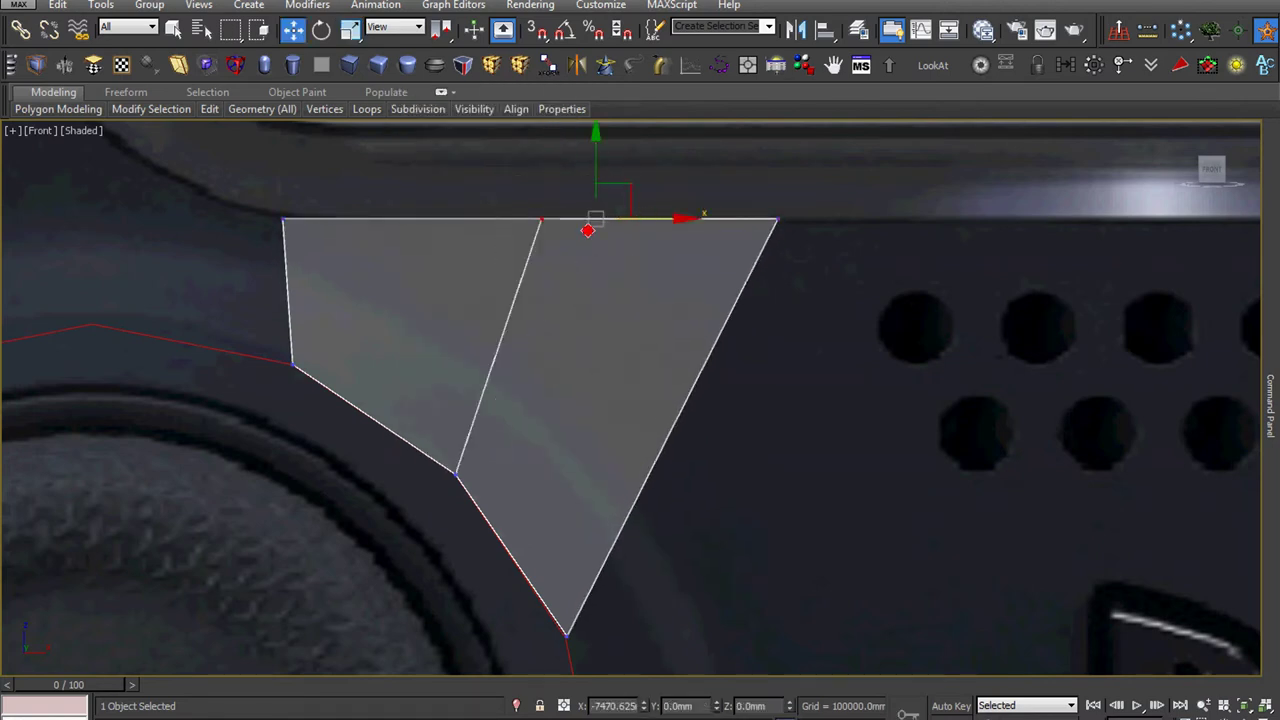
scroll(475, 268, down, 3)
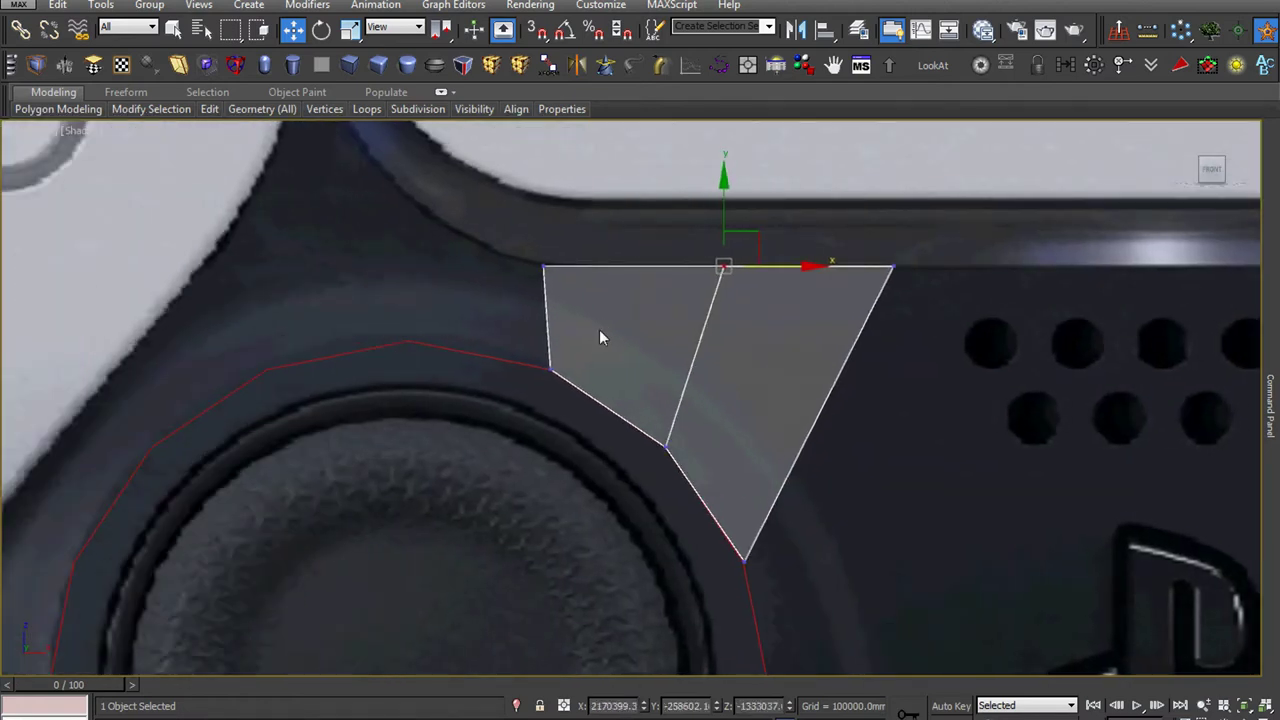
scroll(565, 335, up, 2)
- Widen the patch by moving its left edge out and fitting the left vertices to the circle
key(2)
click(523, 323)
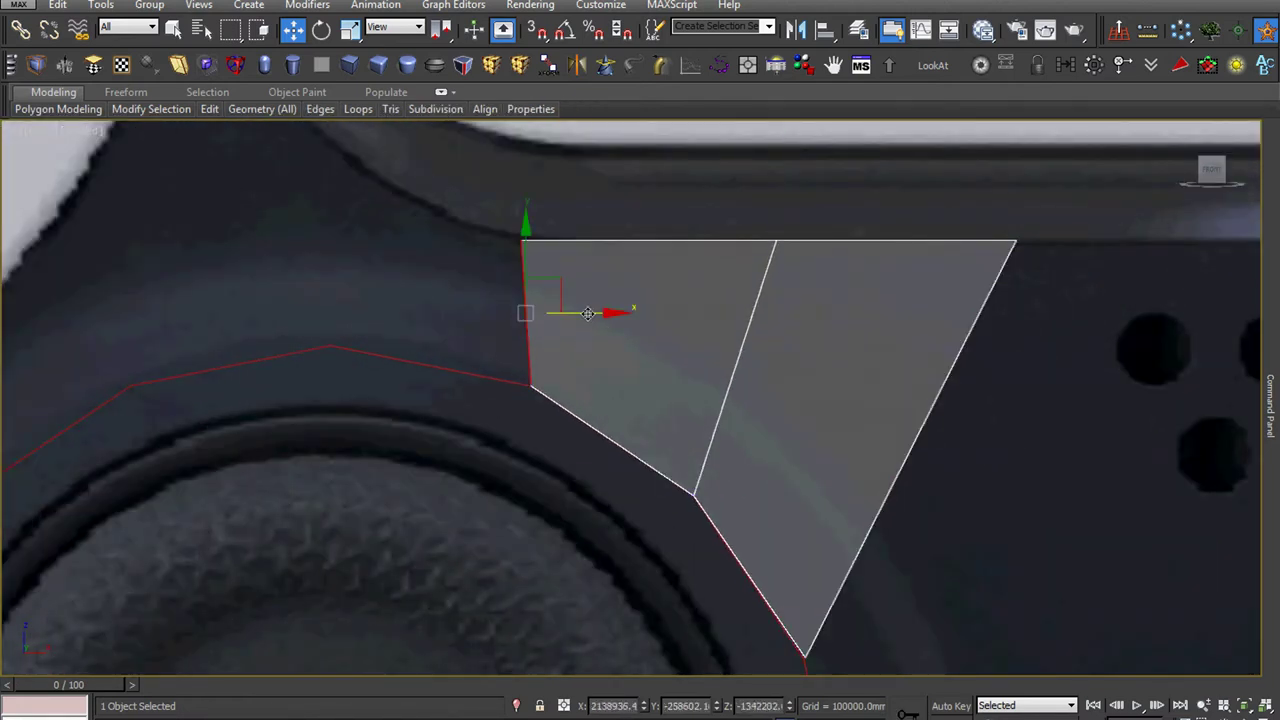
drag(588, 313, 406, 313)
scroll(430, 330, up, 2)
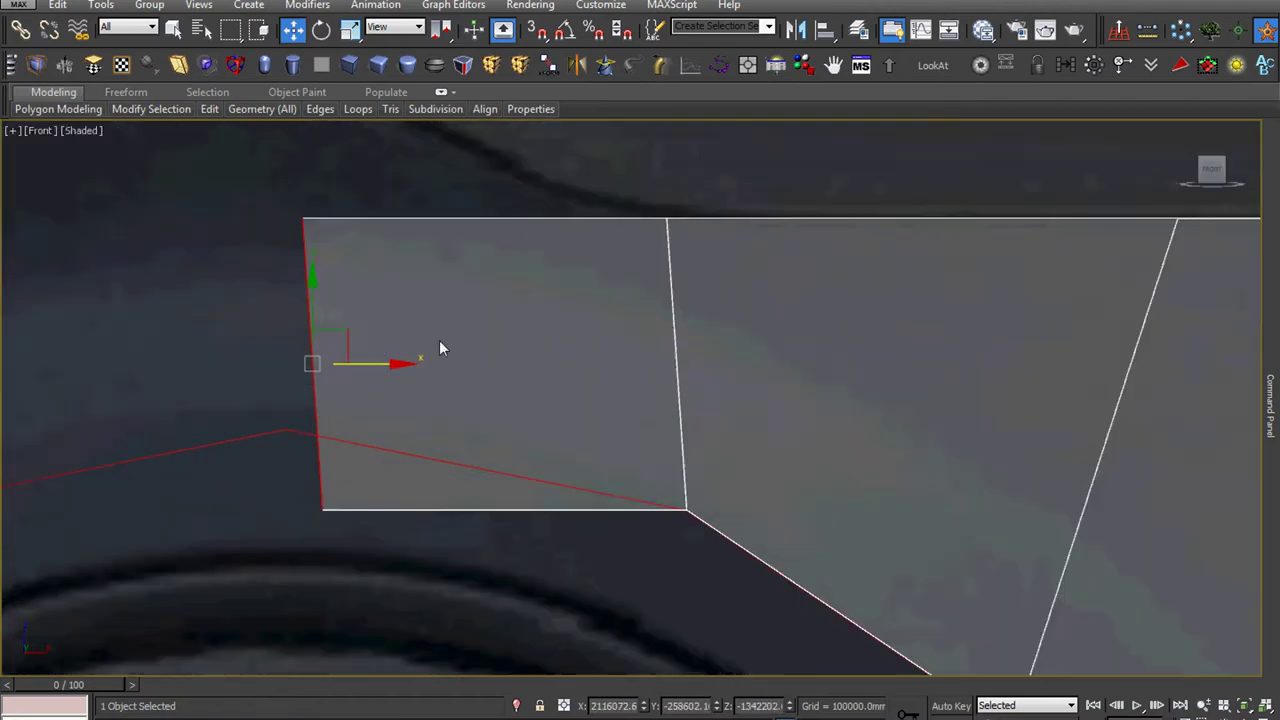
key(1)
click(305, 219)
middle_drag(315, 284, 340, 355)
drag(332, 226, 377, 122)
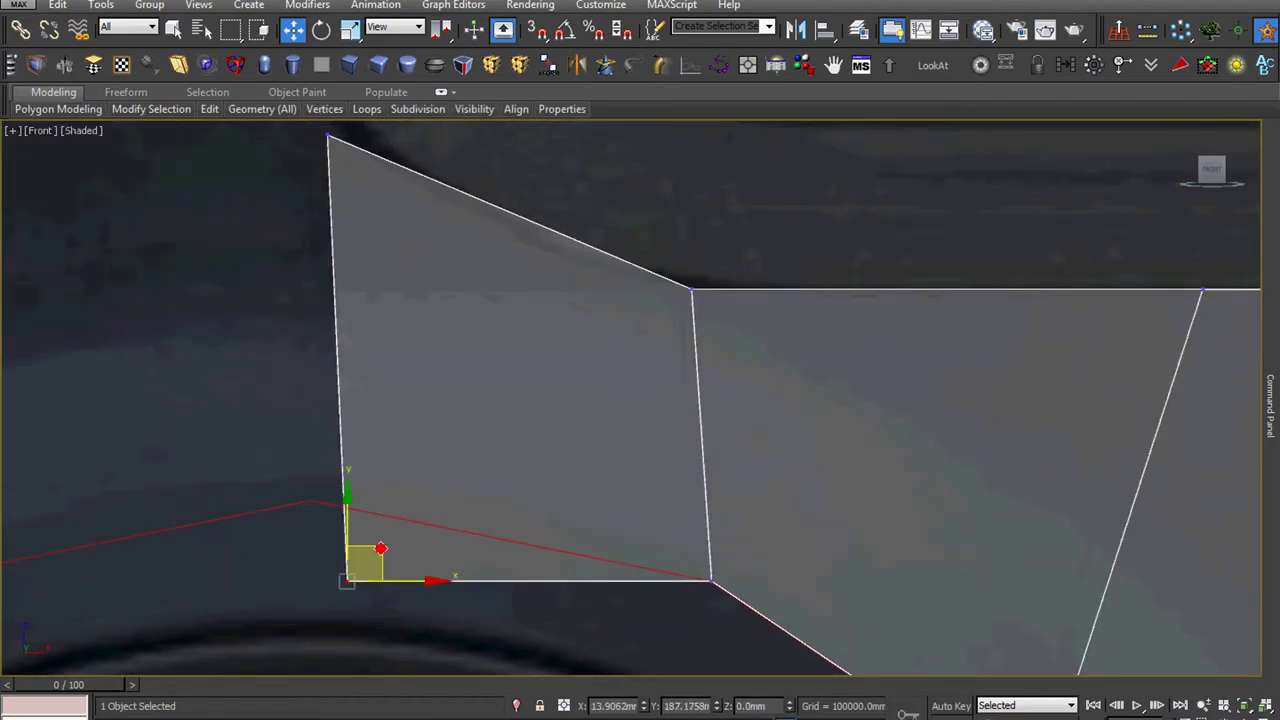
drag(385, 571, 346, 470)
scroll(390, 477, down, 2)
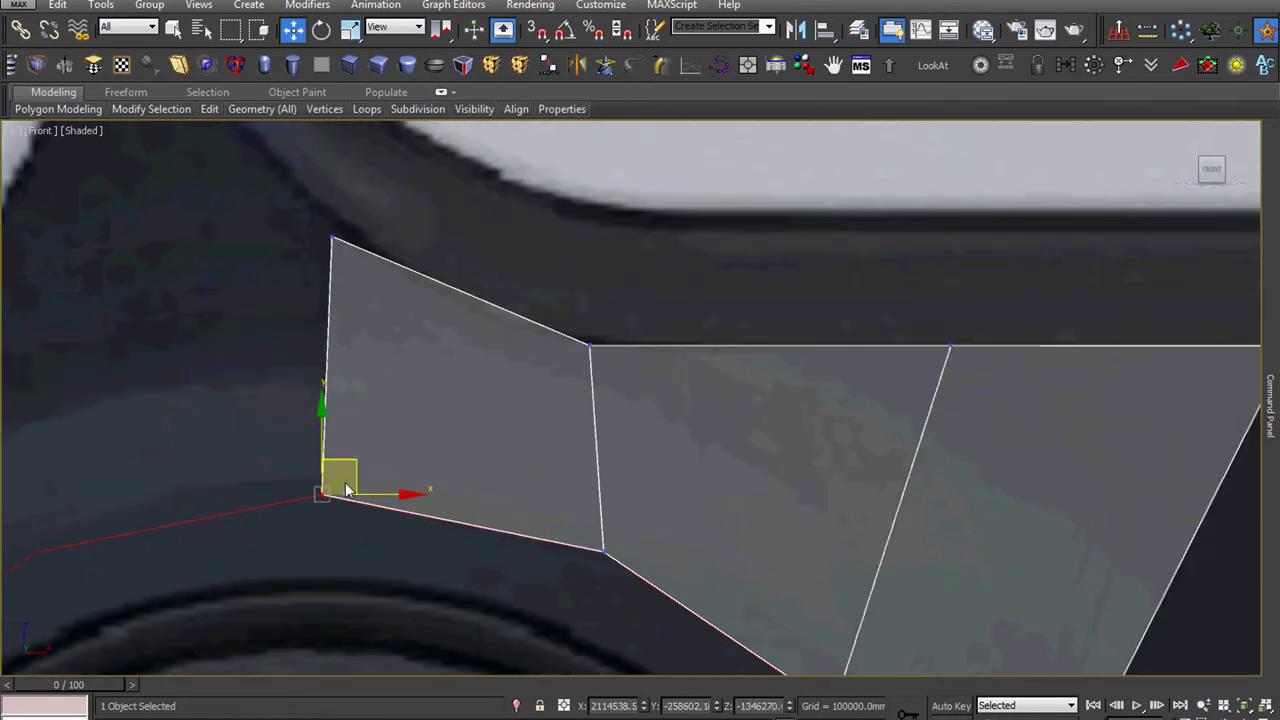
scroll(390, 477, down, 4)
mouse_move(572, 500)
middle_down()
mouse_move(604, 476)
mouse_move(486, 462)
middle_up()
- Extrude the patch's right edge into a new polygon and scale it flat
key(2)
click(574, 460)
mouse_move(490, 440)
shift+mouse_down()
mouse_move(628, 457)
mouse_move(672, 440)
shift+mouse_up()
right_click(628, 457)
click(668, 497)
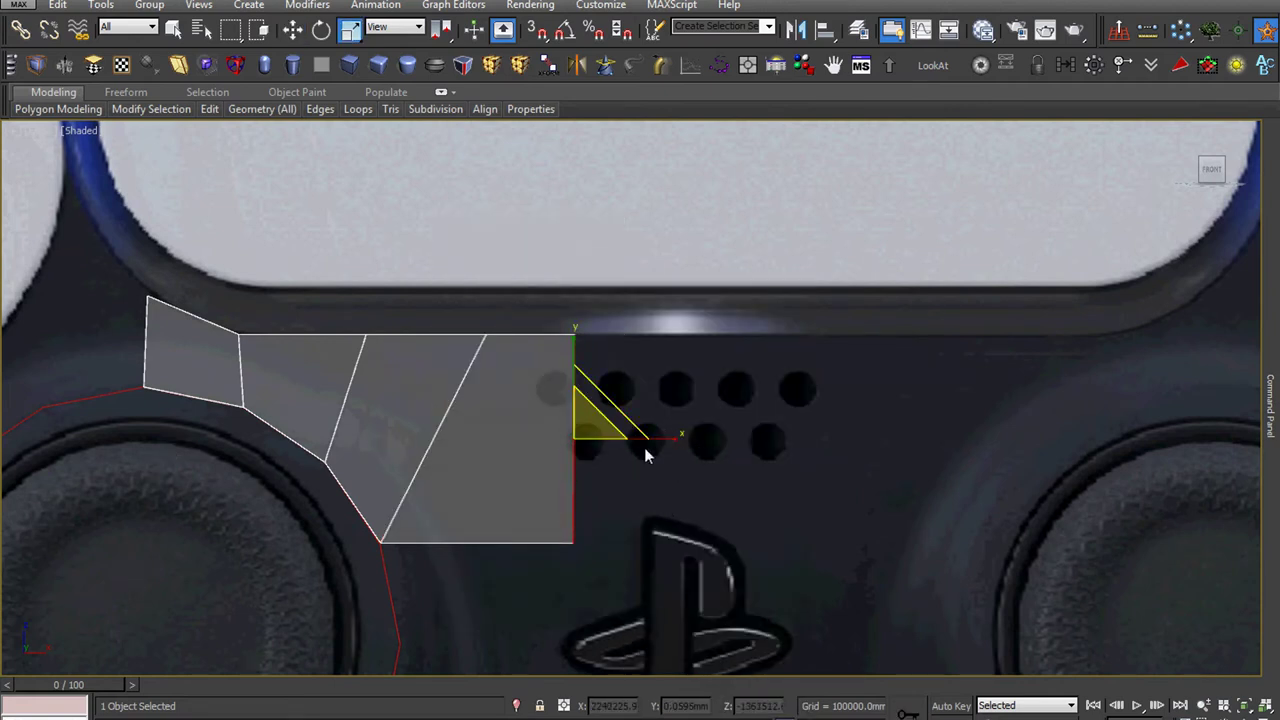
key(w)
scroll(690, 475, down, 3)
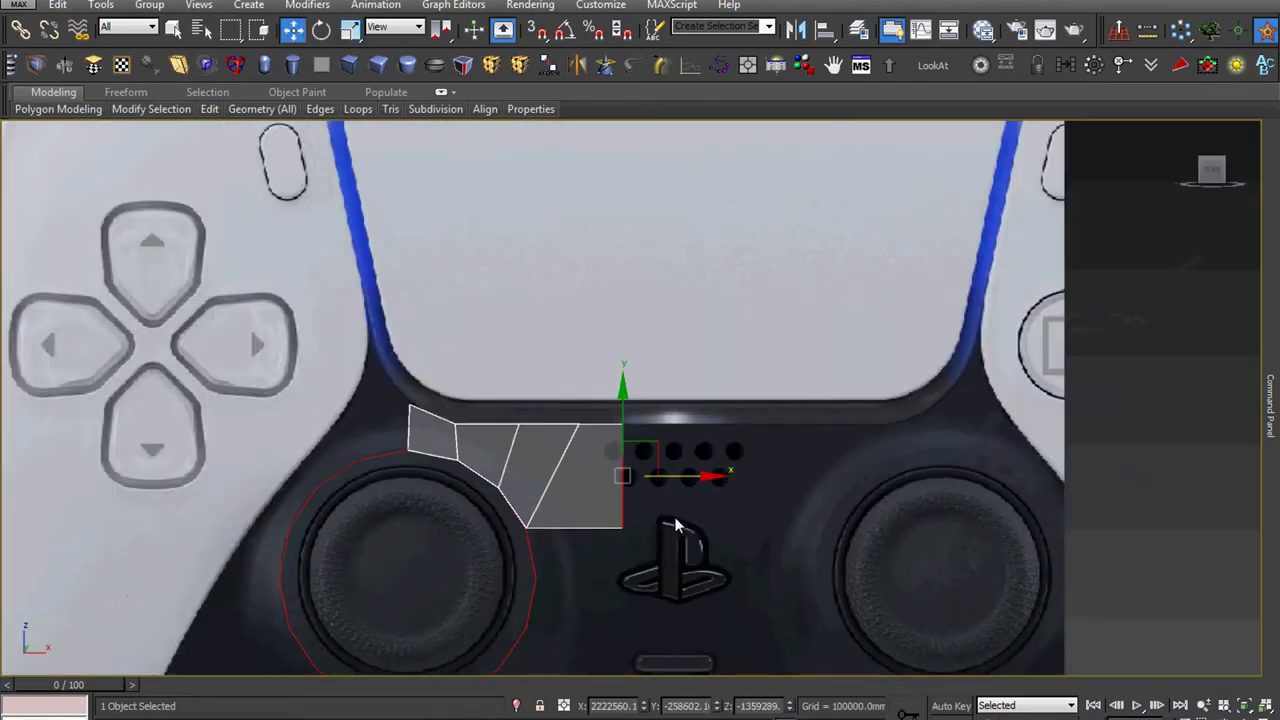
middle_drag(665, 505, 615, 461)
- Zero the new edge's X coordinate so it sits at X 0.0mm
key(g)
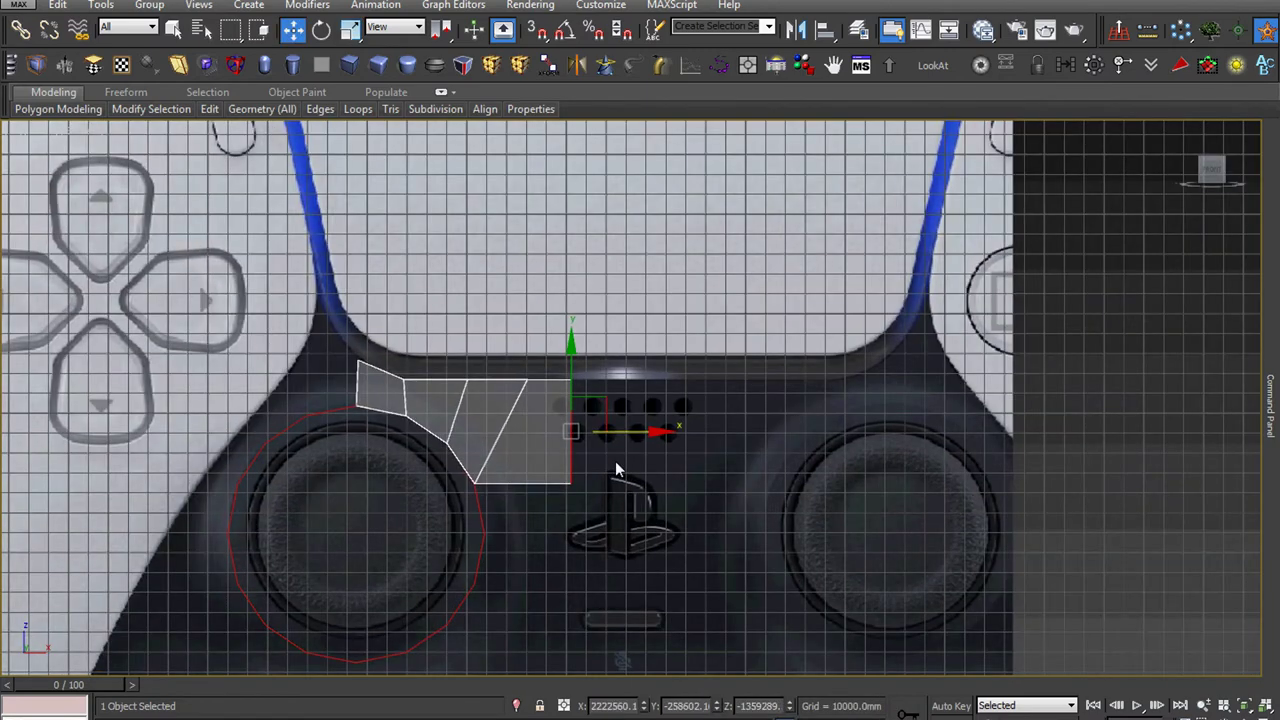
scroll(615, 461, down, 5)
key(g)
scroll(615, 462, up, 5)
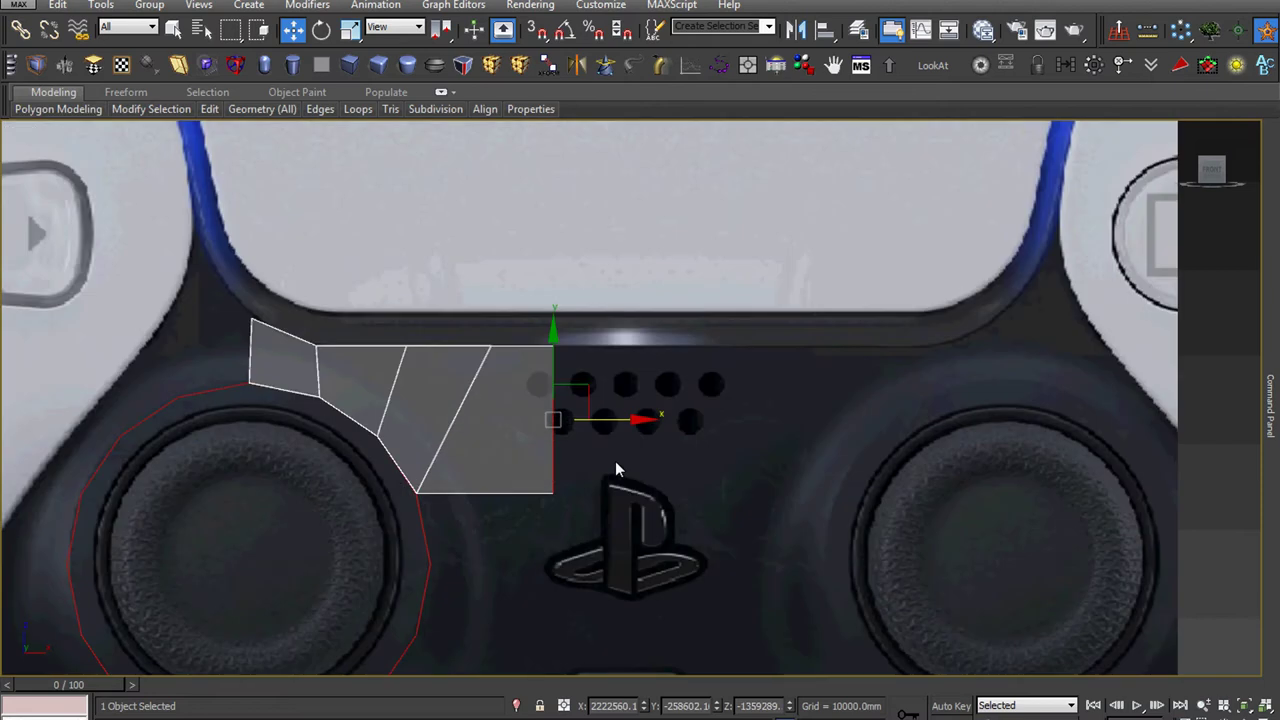
right_click(645, 710)
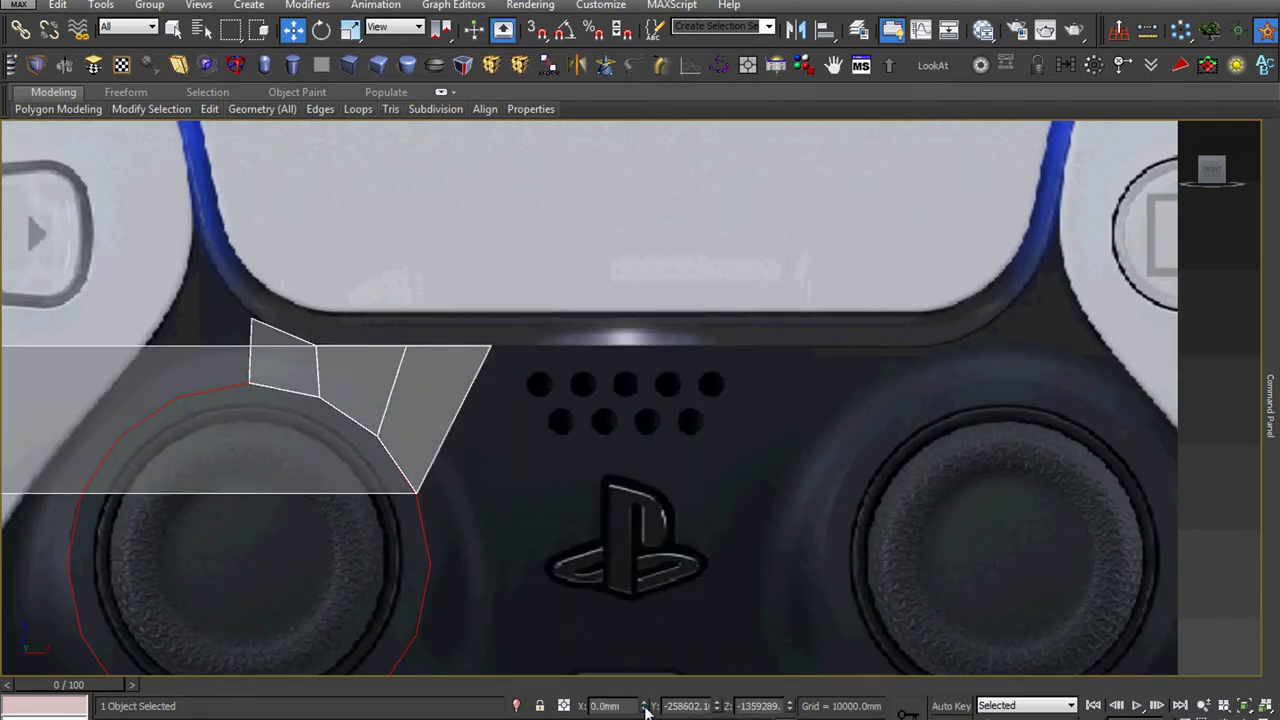
scroll(538, 516, down, 2)
scroll(539, 516, down, 2)
scroll(540, 515, down, 3)
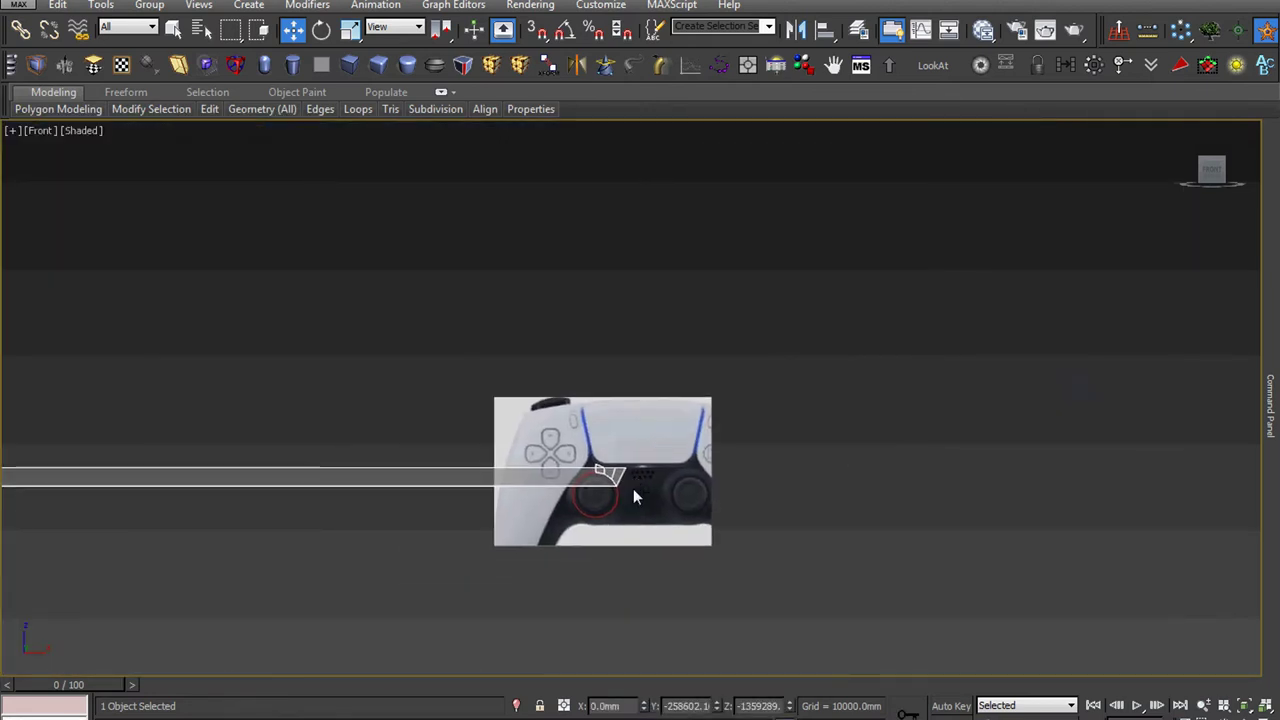
- Return to Editable Poly level and expand both layers in the Layer Explorer
click(1270, 405)
click(1175, 203)
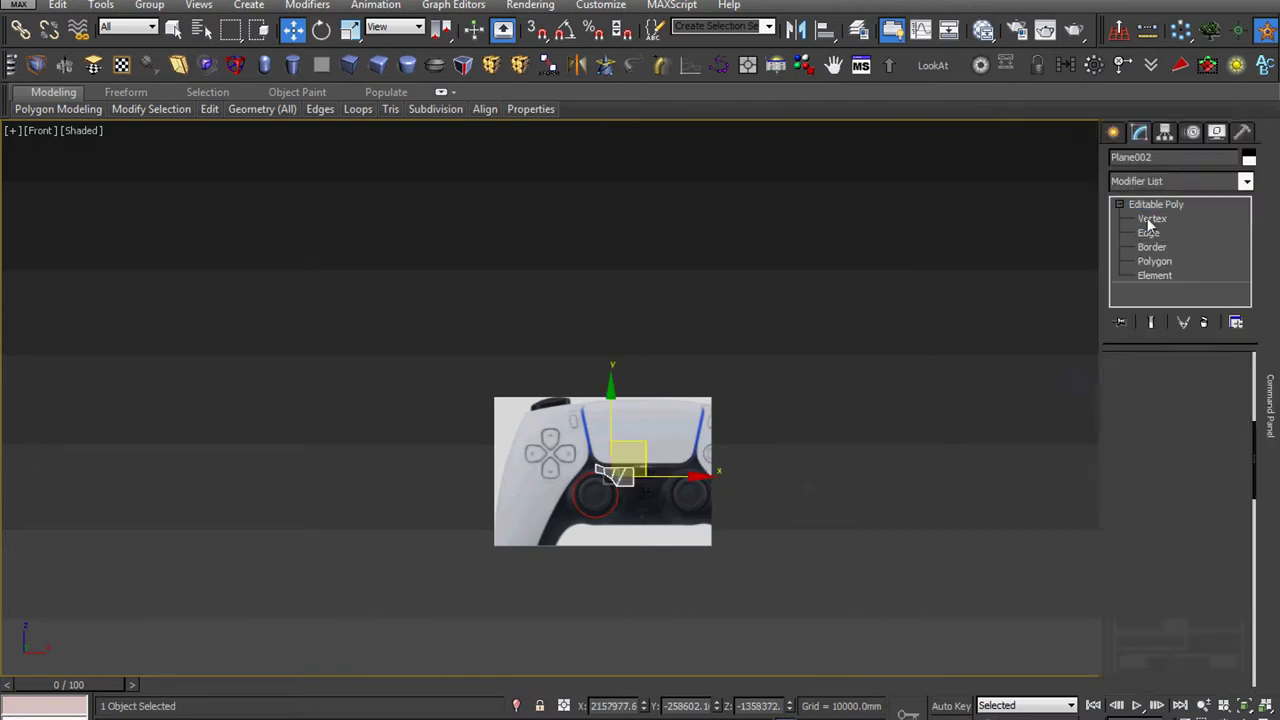
click(1017, 334)
click(858, 30)
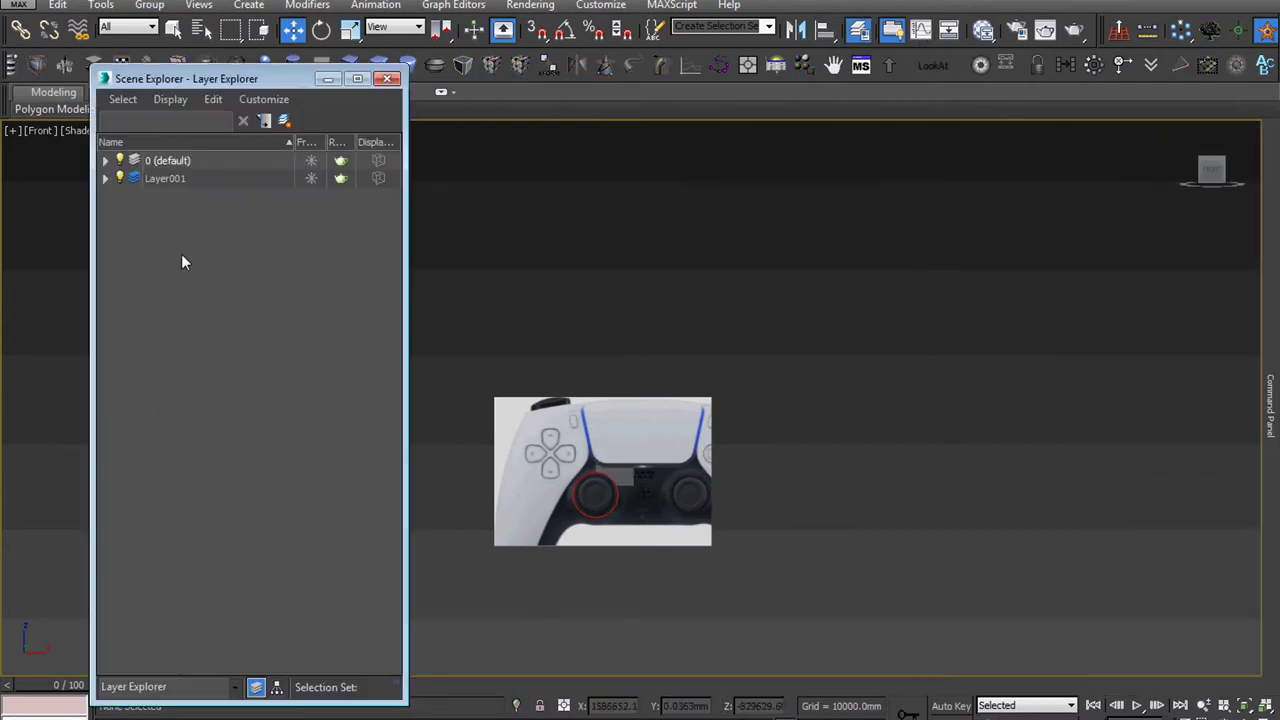
click(106, 178)
click(105, 162)
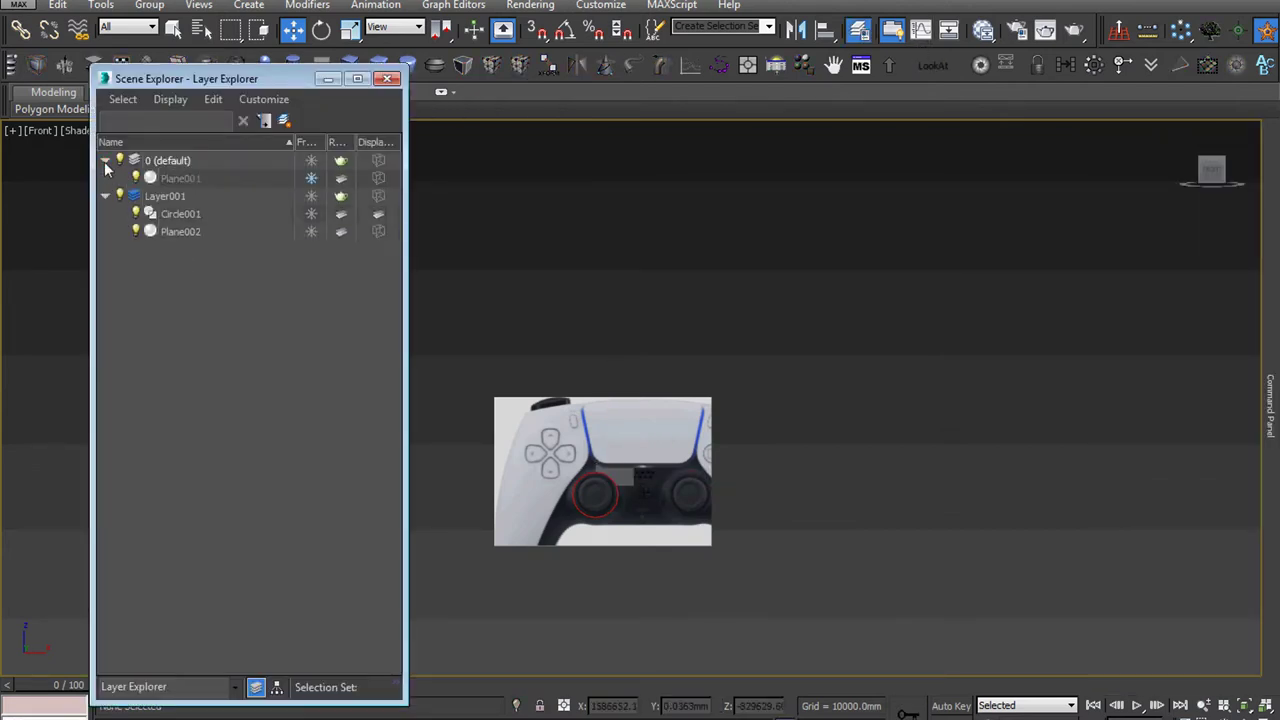
- Unfreeze Plane001 and drag-select it with Circle001 and the traced mesh
click(310, 179)
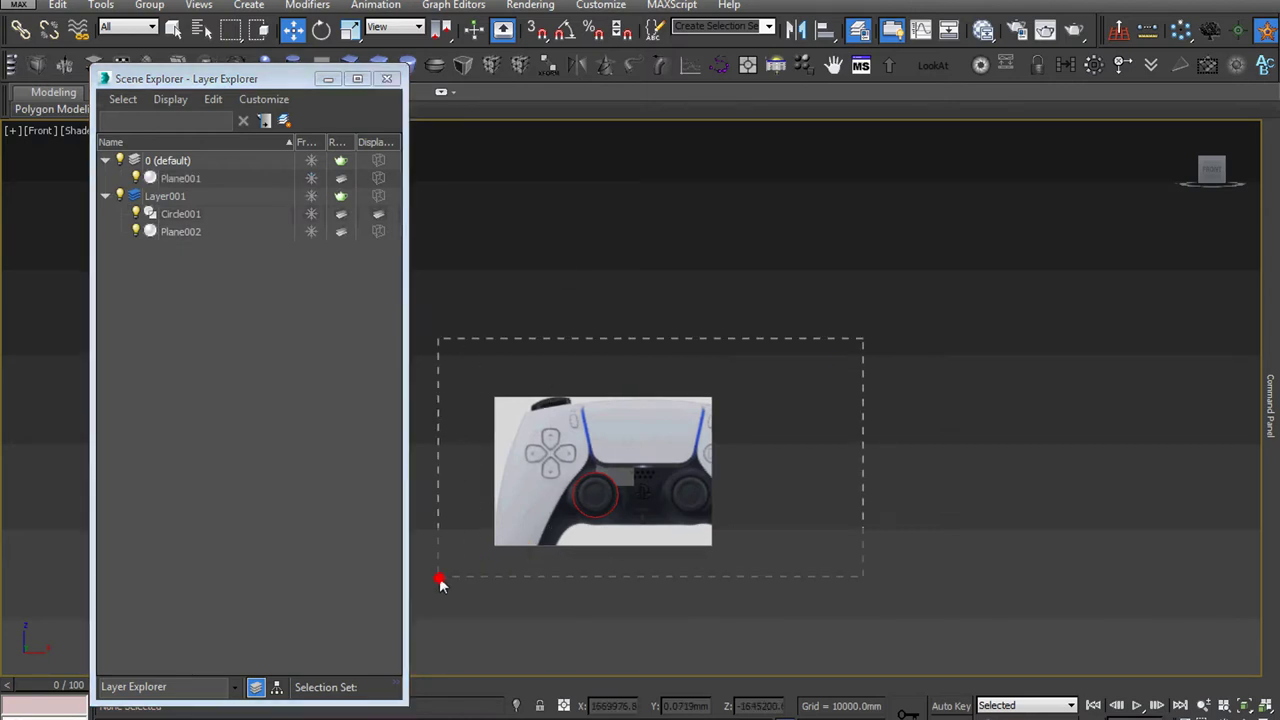
drag(440, 582, 460, 572)
key(g)
click(387, 80)
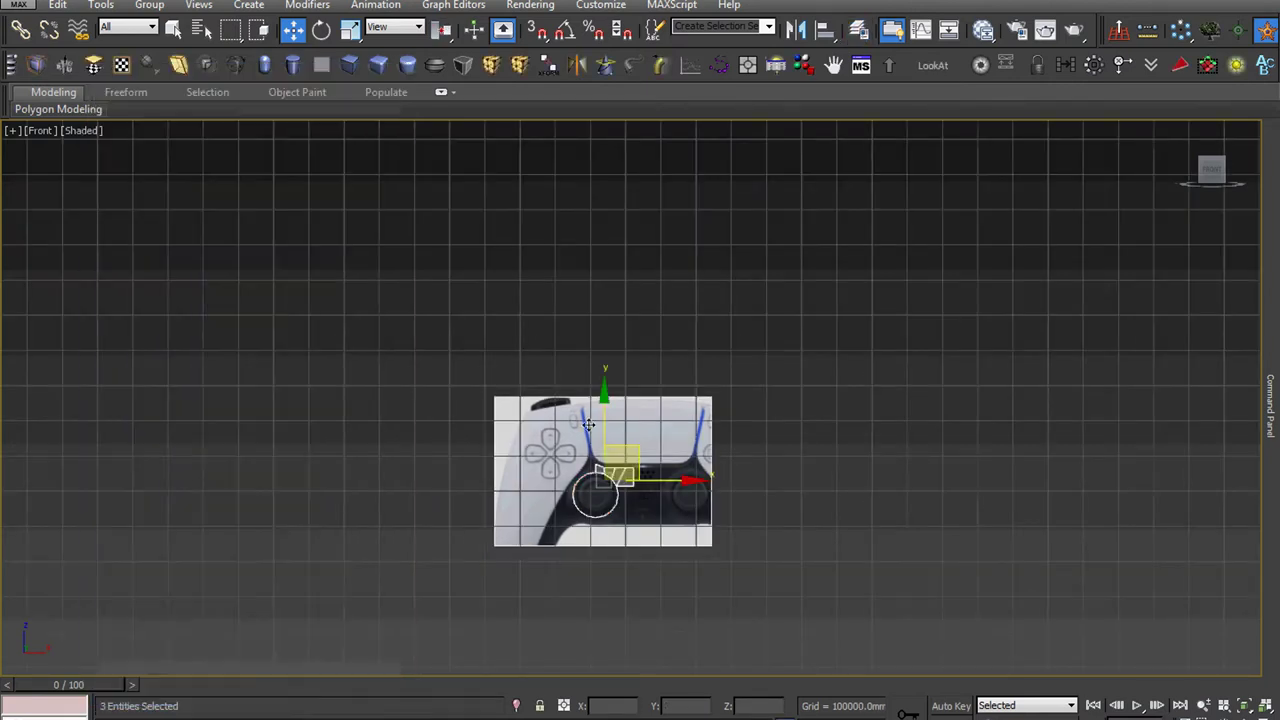
scroll(605, 470, down, 5)
- Zoom in on the mesh's centre edge and nudge the objects toward the origin line
middle_drag(610, 491, 728, 491)
mouse_move(752, 420)
middle_down()
mouse_move(525, 345)
mouse_move(513, 395)
mouse_move(315, 355)
mouse_move(284, 371)
middle_up()
scroll(519, 357, up, 5)
scroll(515, 355, up, 3)
scroll(515, 355, up, 3)
scroll(571, 414, up, 2)
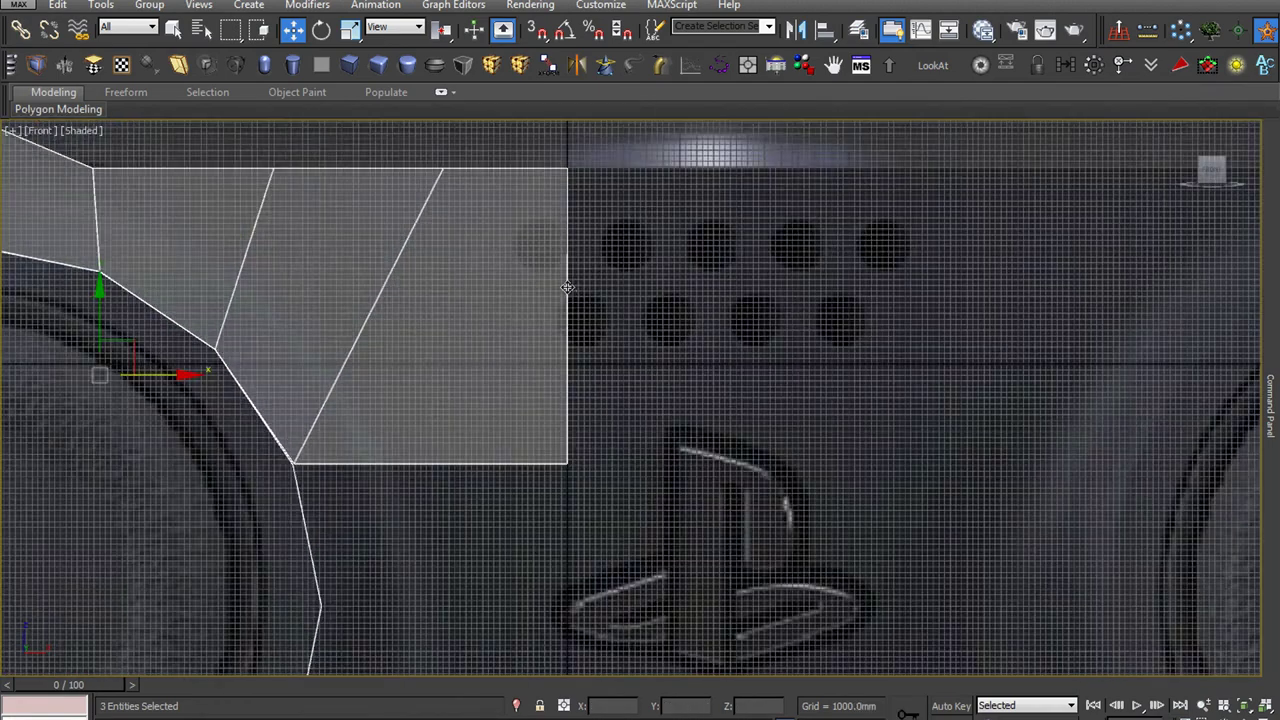
scroll(571, 414, up, 3)
scroll(571, 414, up, 2)
middle_drag(568, 515, 615, 488)
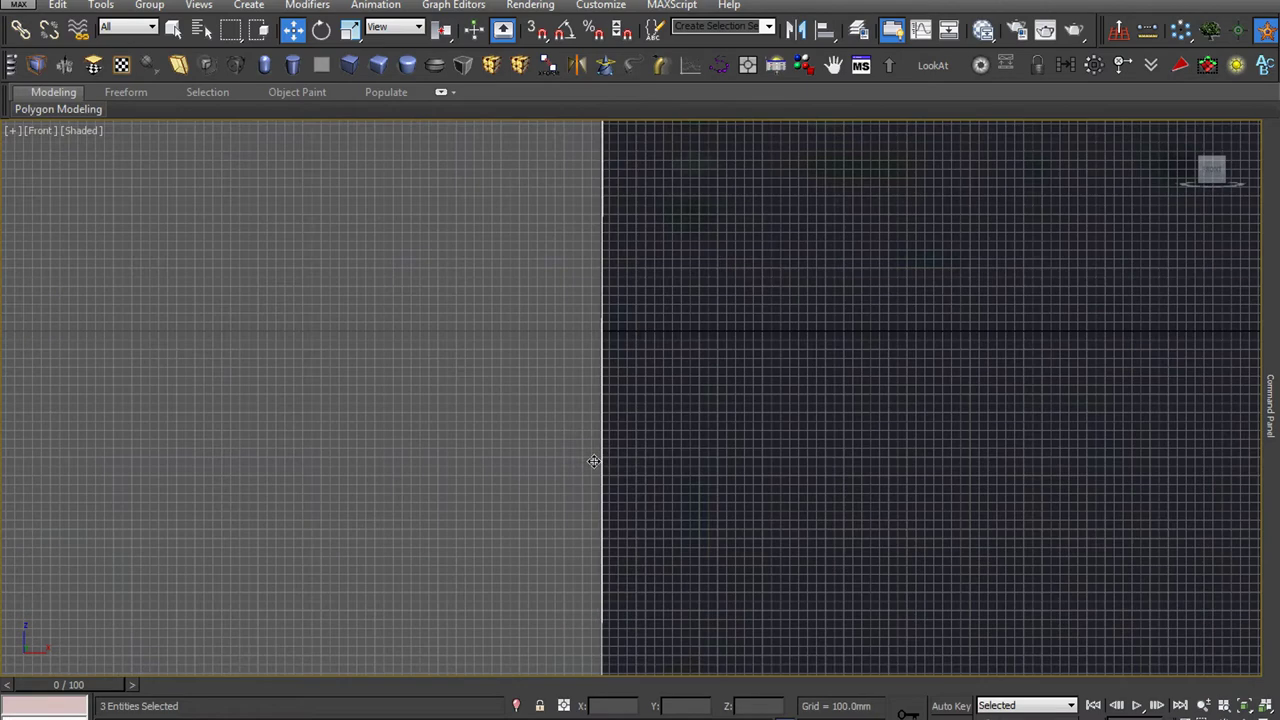
scroll(615, 488, down, 3)
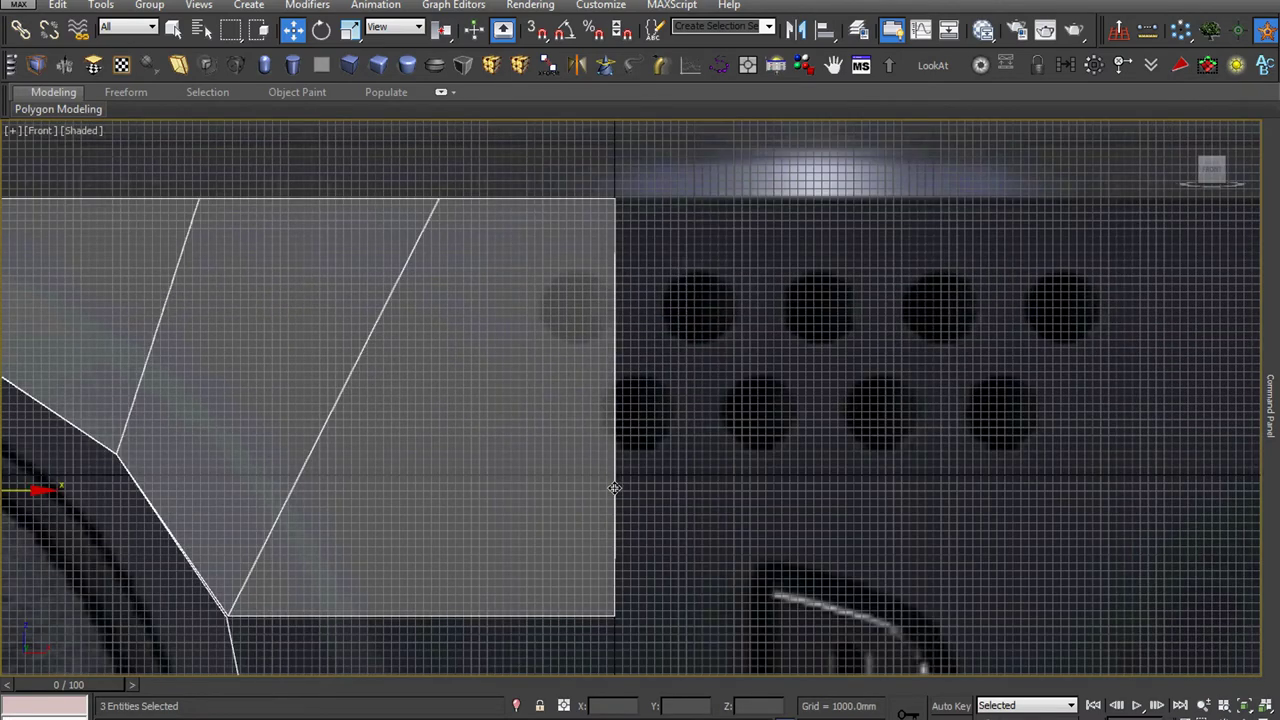
scroll(623, 606, up, 1)
scroll(620, 486, up, 1)
scroll(625, 508, up, 2)
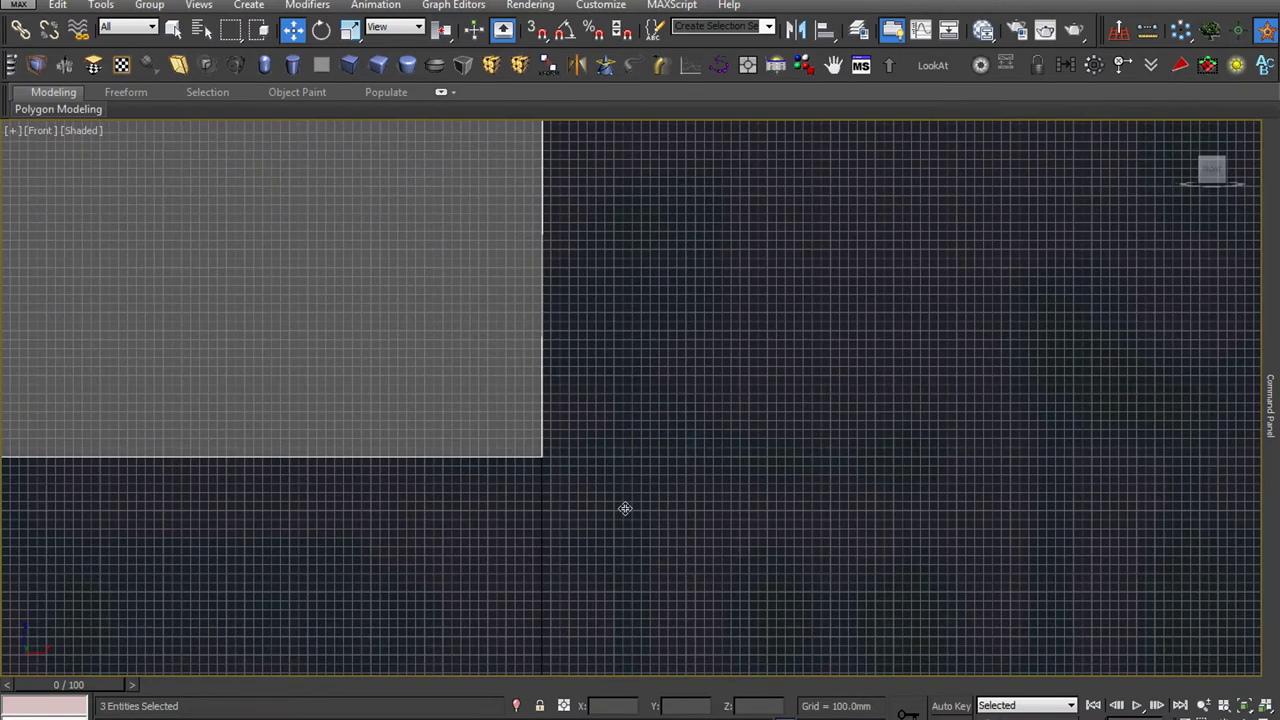
drag(626, 507, 620, 509)
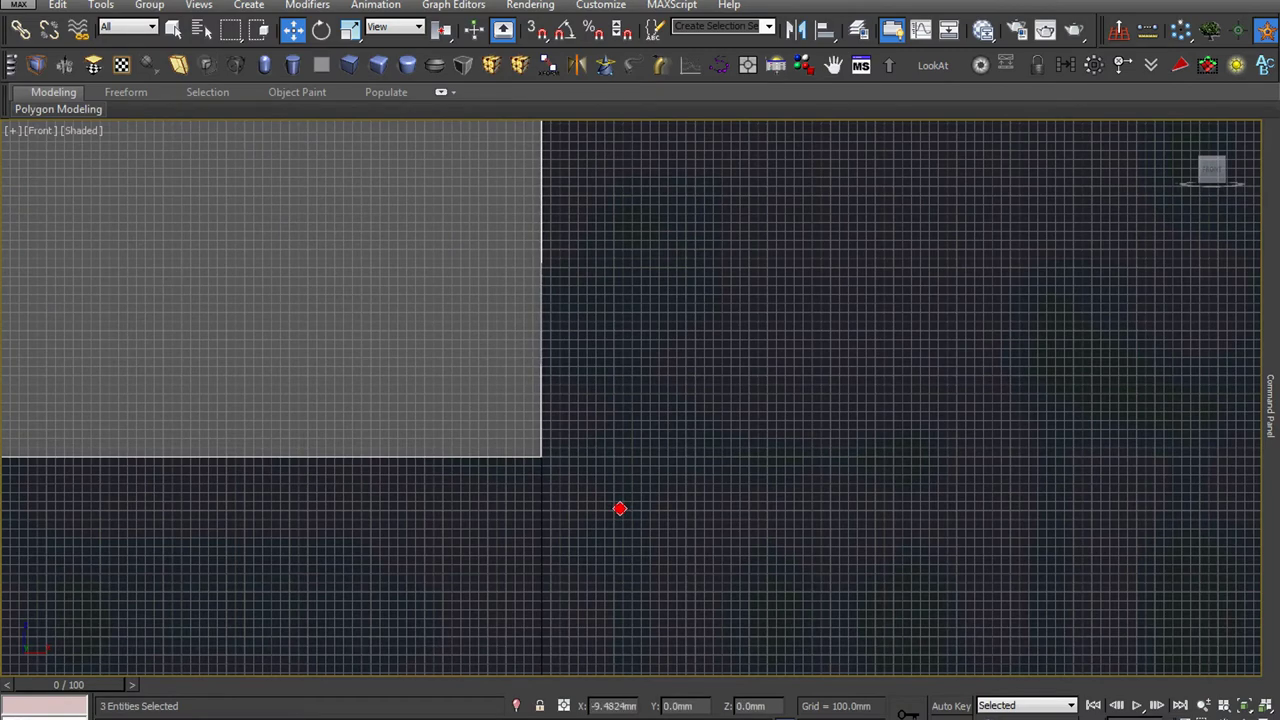
scroll(620, 509, down, 2)
scroll(620, 509, down, 3)
scroll(620, 509, down, 3)
scroll(640, 511, down, 5)
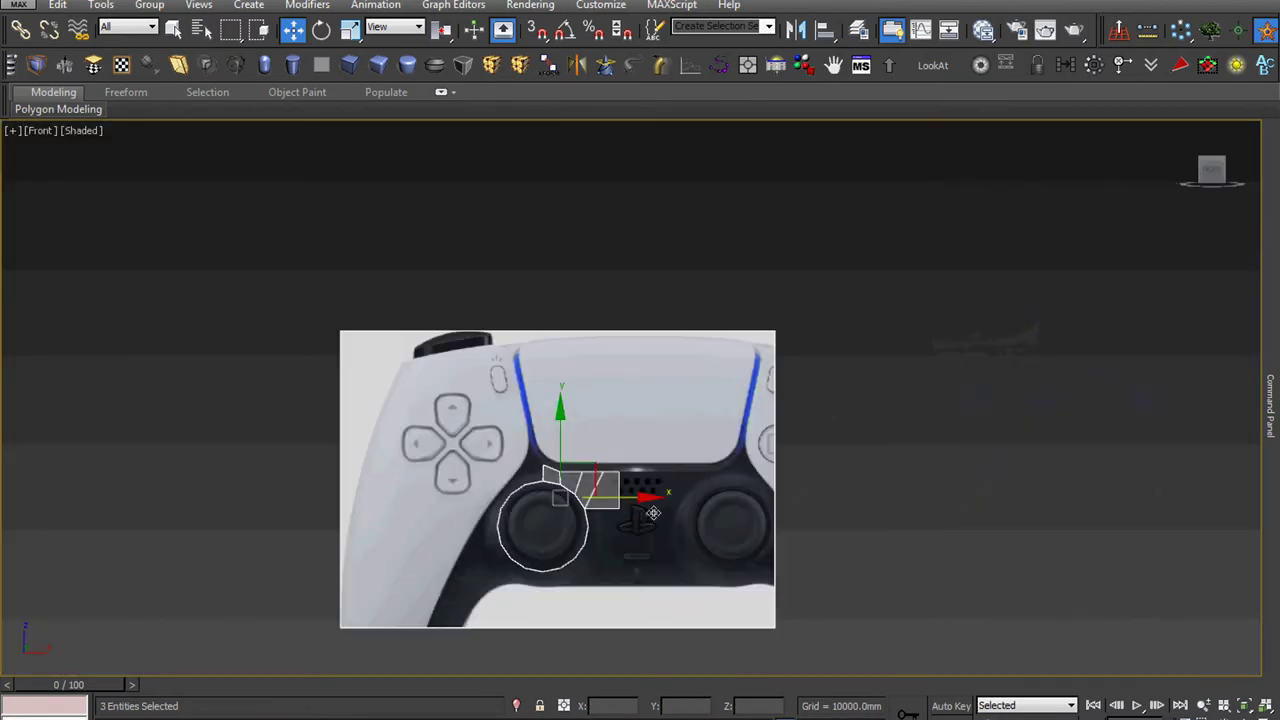
- Select the traced face mesh and leave edge editing for object level
click(668, 514)
click(610, 503)
scroll(637, 487, up, 4)
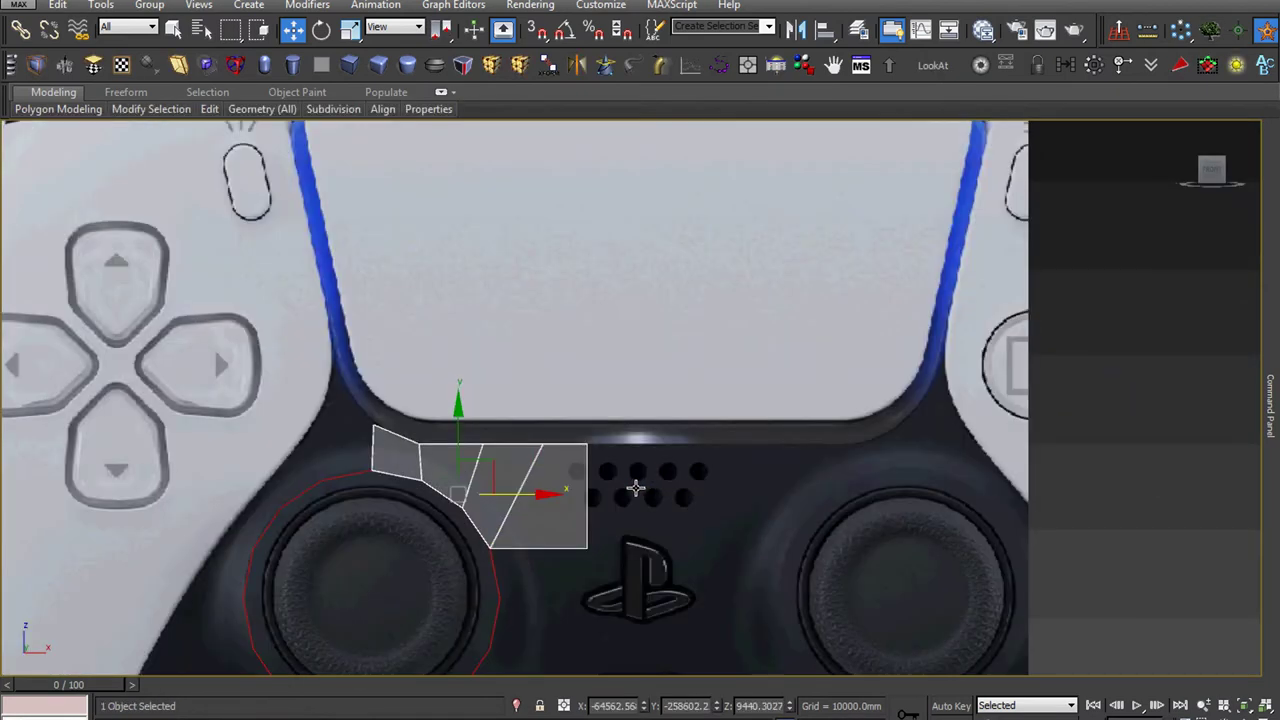
scroll(606, 503, up, 5)
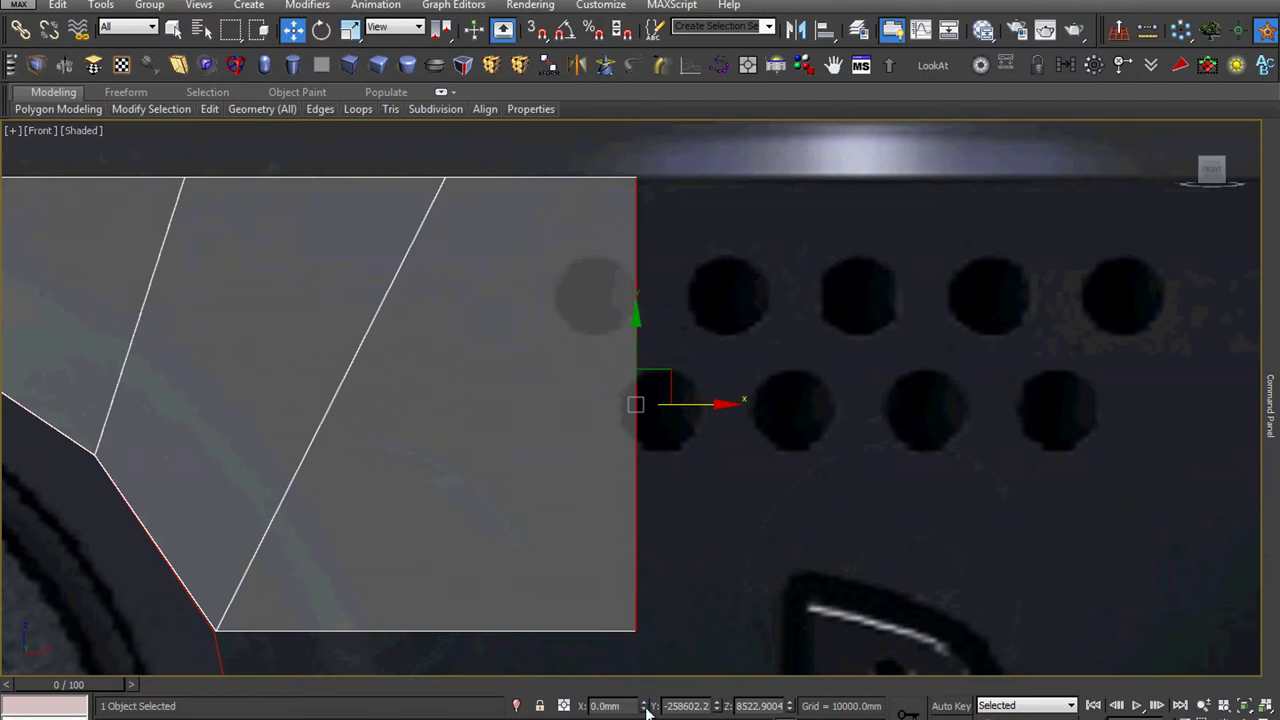
scroll(711, 555, down, 5)
click(1270, 405)
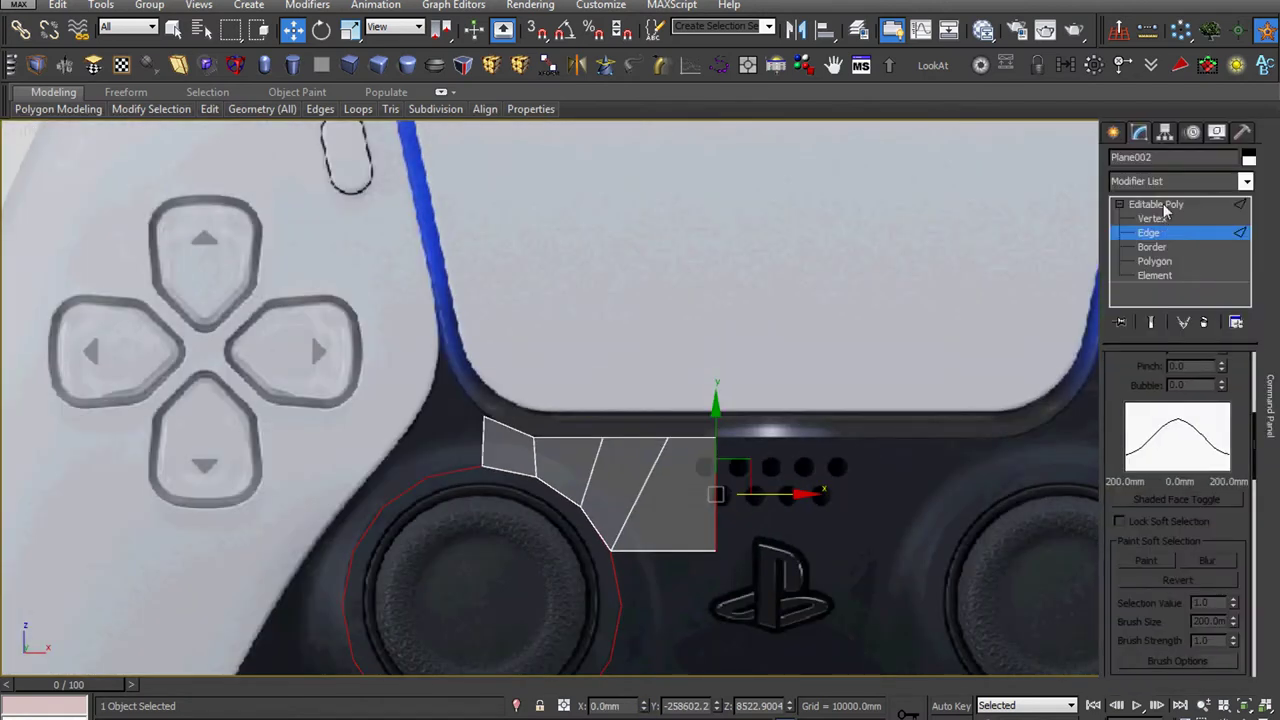
click(1165, 207)
scroll(582, 405, up, 2)
scroll(584, 413, down, 2)
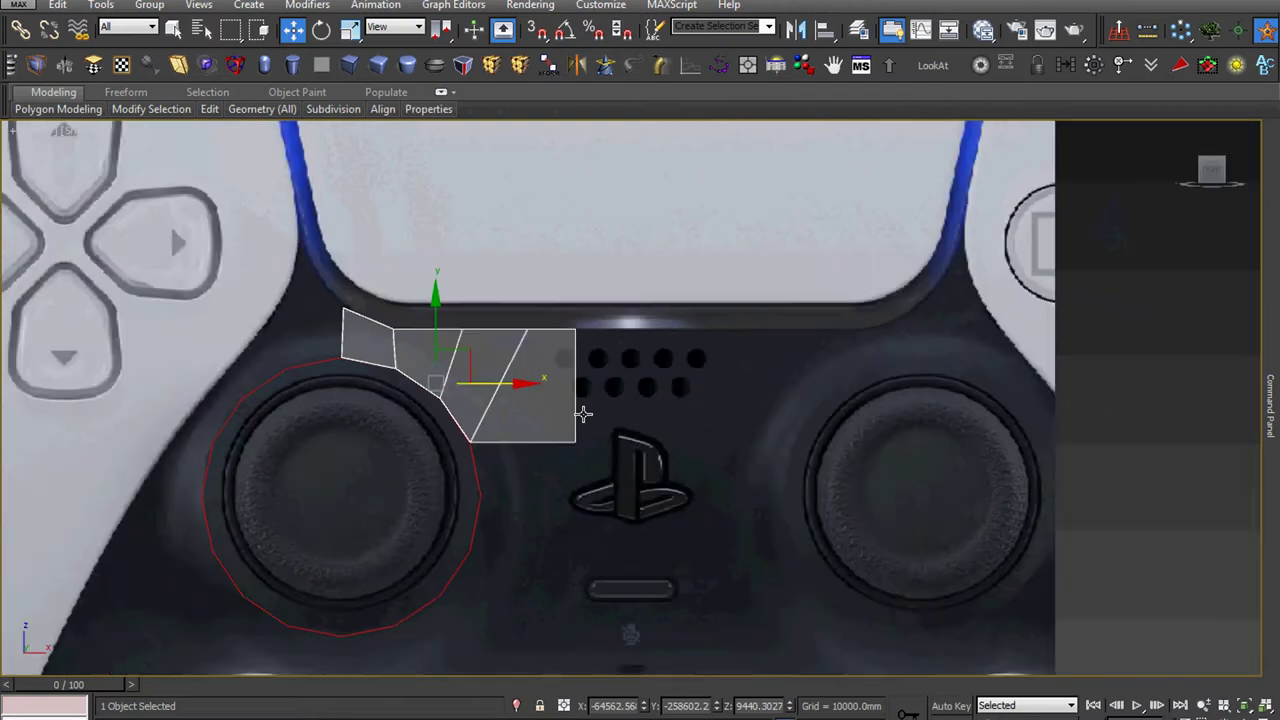
scroll(584, 413, down, 1)
scroll(584, 413, up, 1)
scroll(584, 413, down, 4)
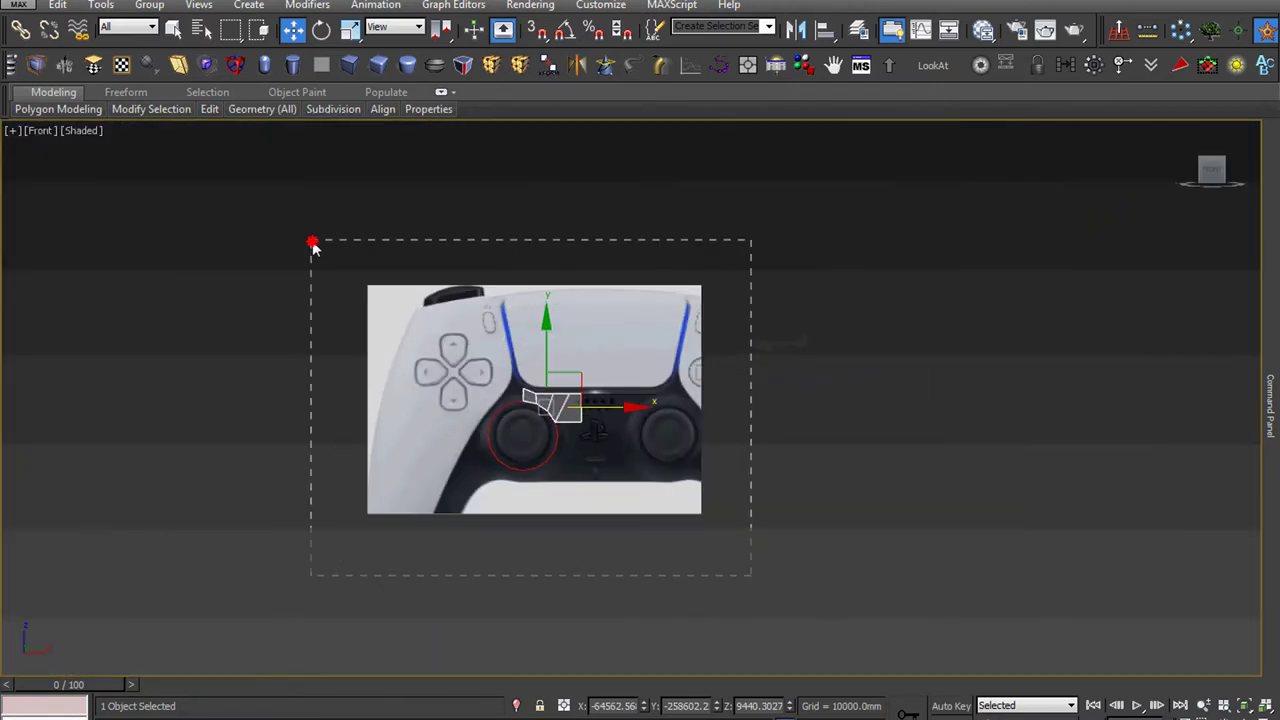
- Select the plane, circle and mesh together, show the grid and check their alignment
drag(751, 575, 312, 244)
scroll(590, 420, up, 4)
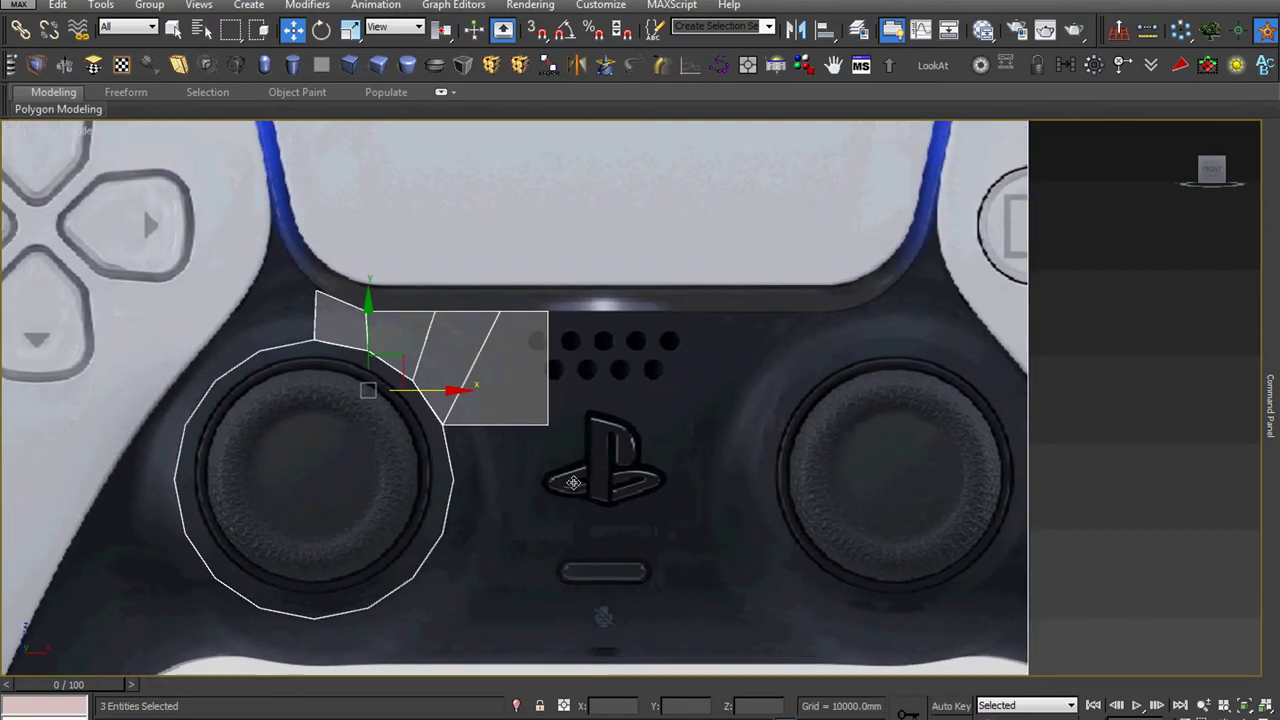
key(g)
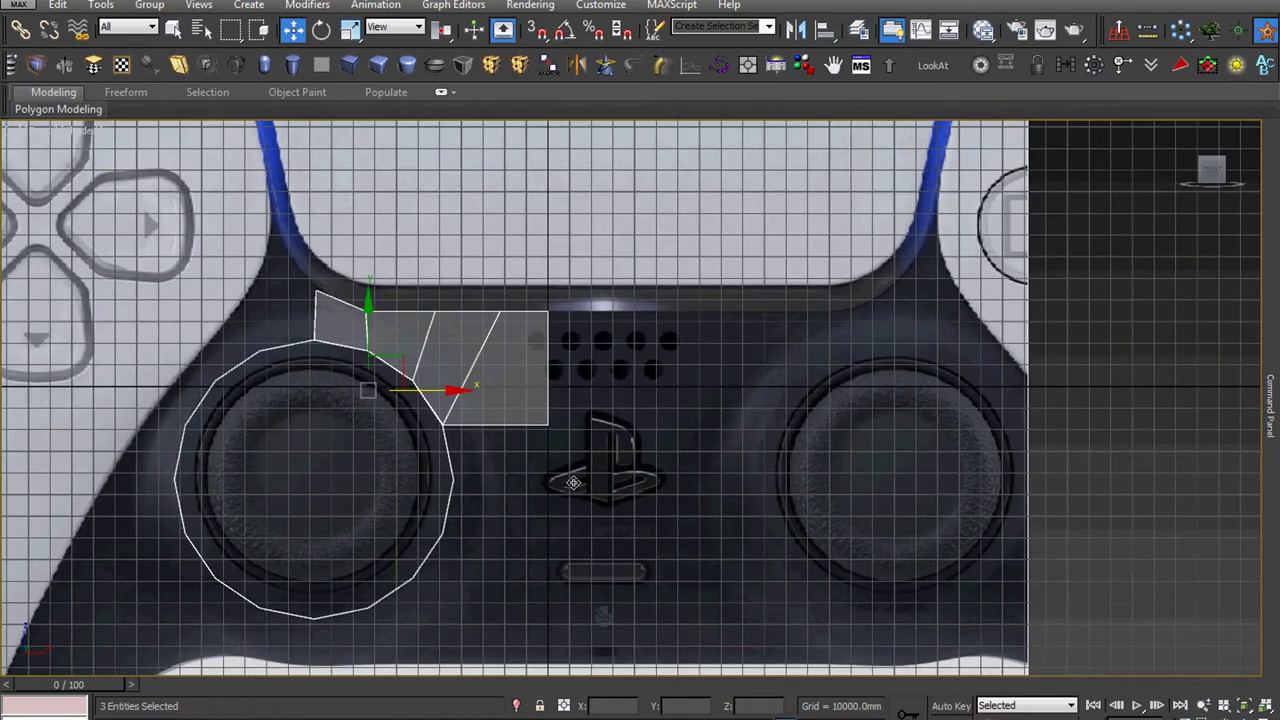
middle_drag(516, 433, 494, 463)
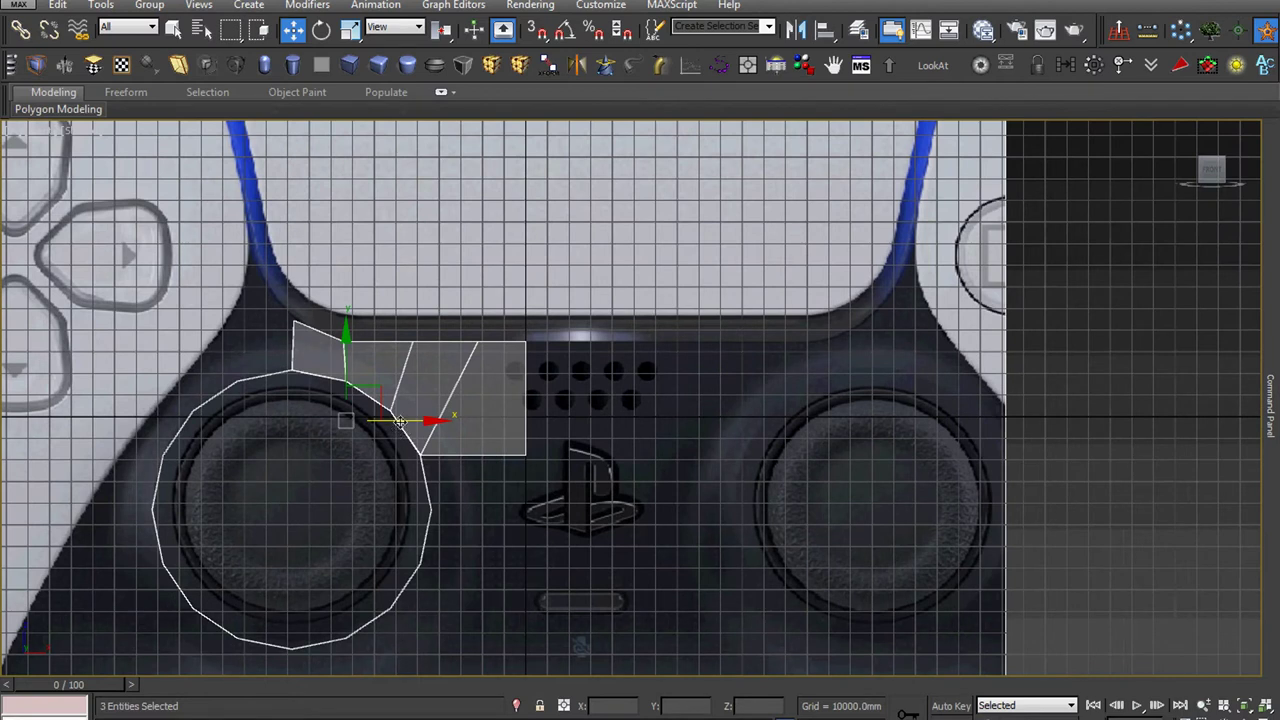
middle_drag(600, 420, 544, 420)
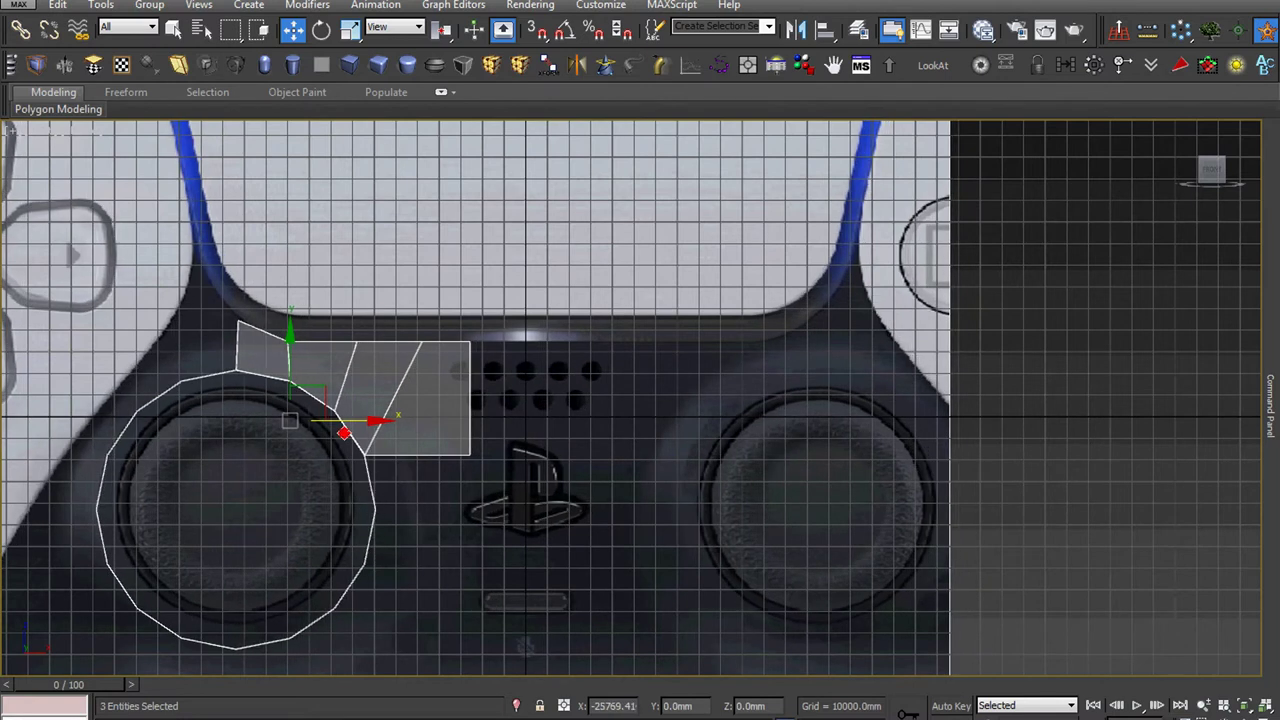
click(1055, 449)
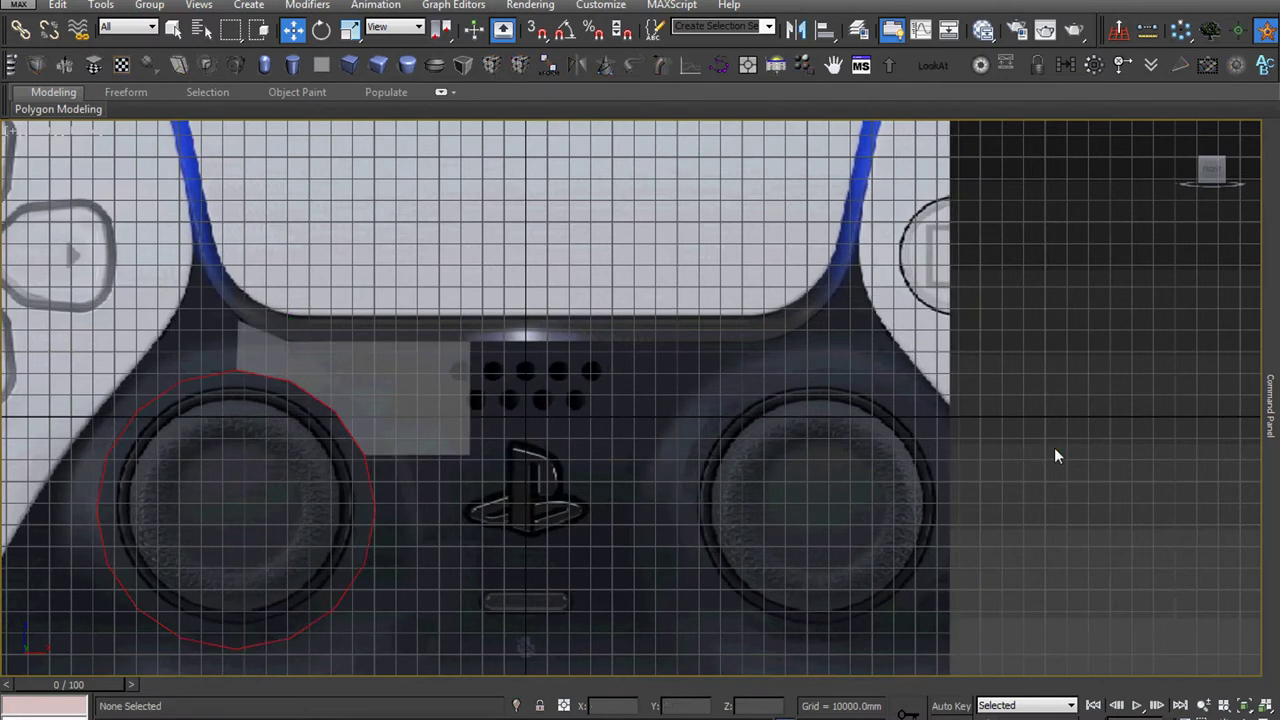
- Hide the grid and Shift-drag the mesh's bottom edge down into a new row of polygons
key(g)
click(462, 421)
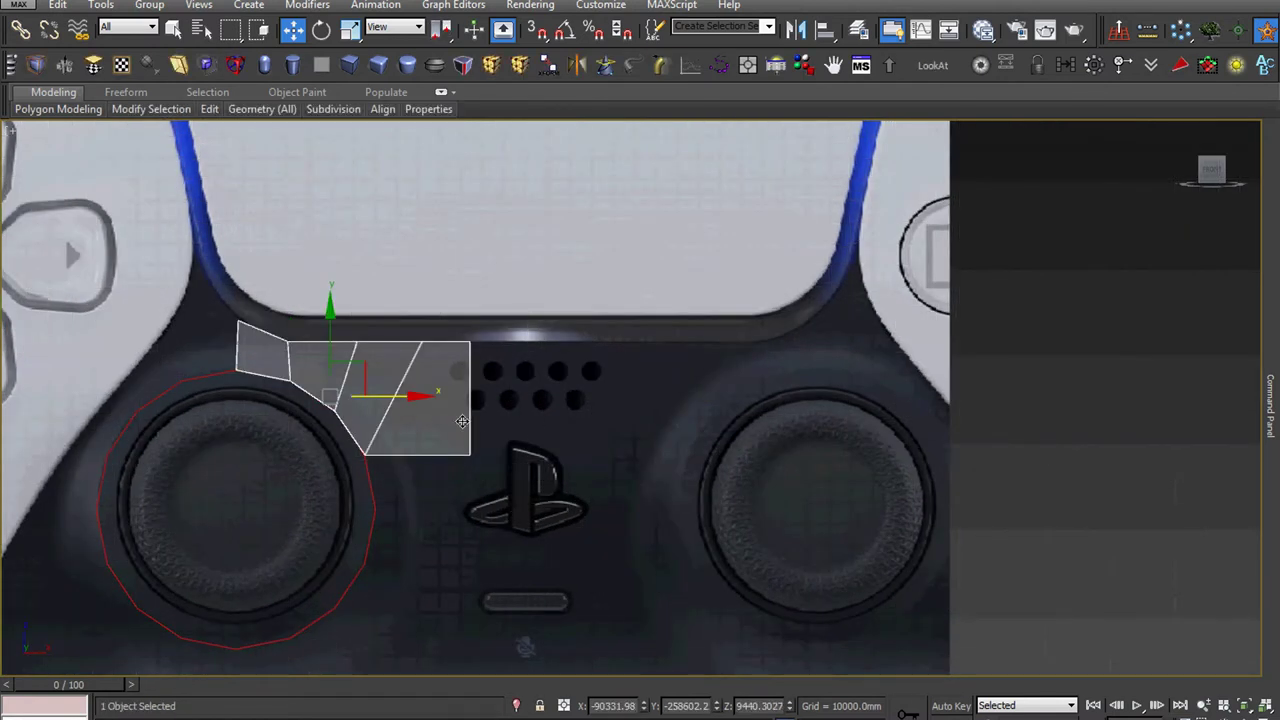
key(2)
click(467, 421)
right_click(620, 449)
middle_drag(549, 524, 565, 492)
scroll(526, 408, up, 5)
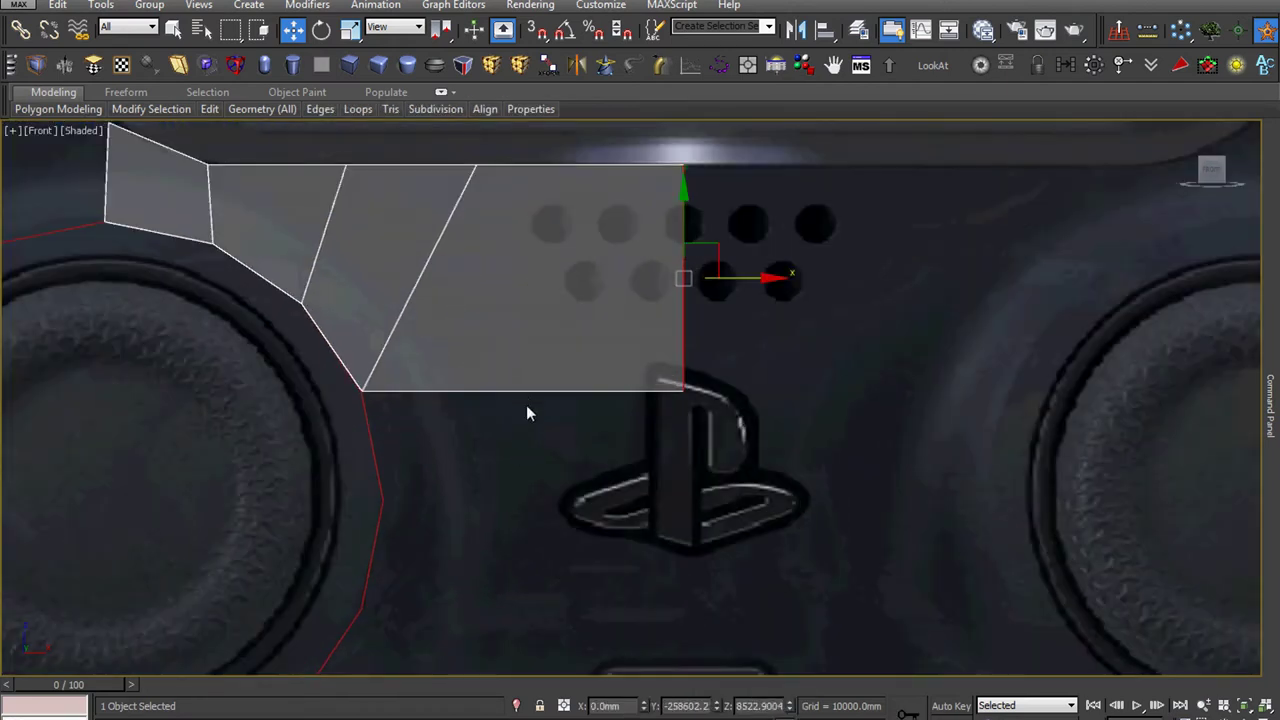
shift+drag(524, 333, 555, 437)
- Move the new row's corner vertices to fit the left thumbstick's red circle
key(1)
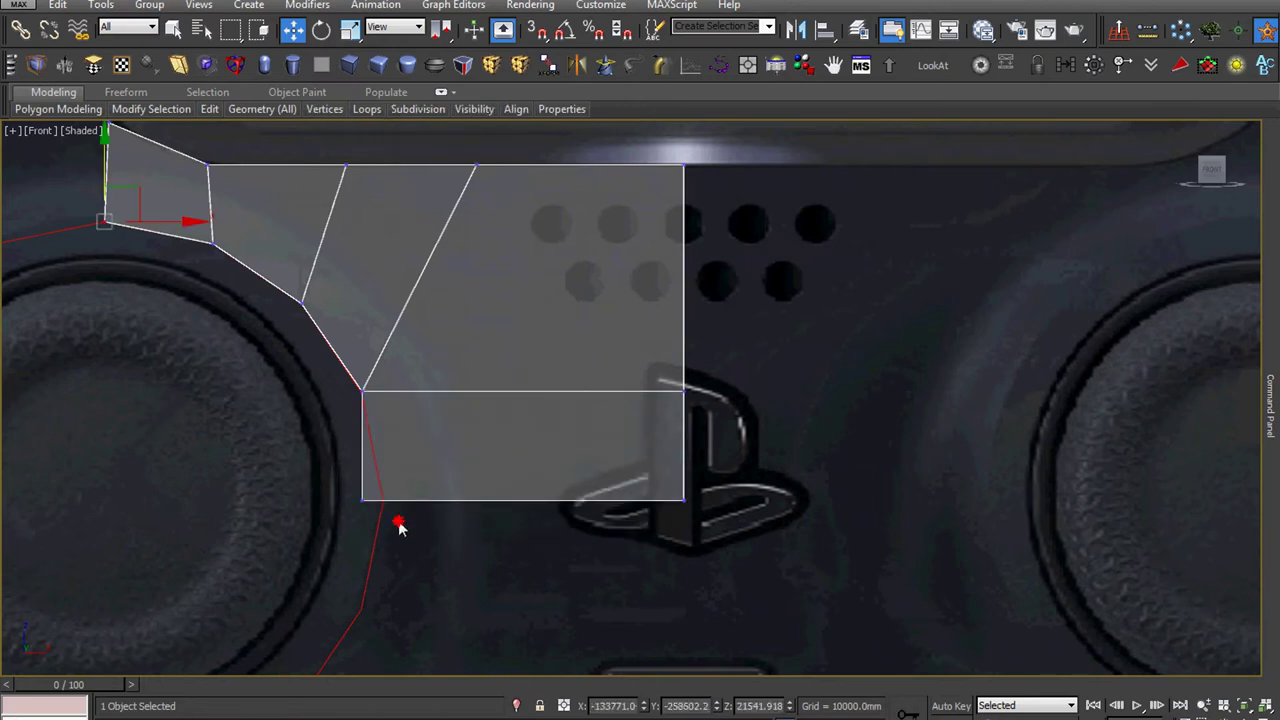
scroll(395, 523, up, 6)
drag(362, 456, 446, 475)
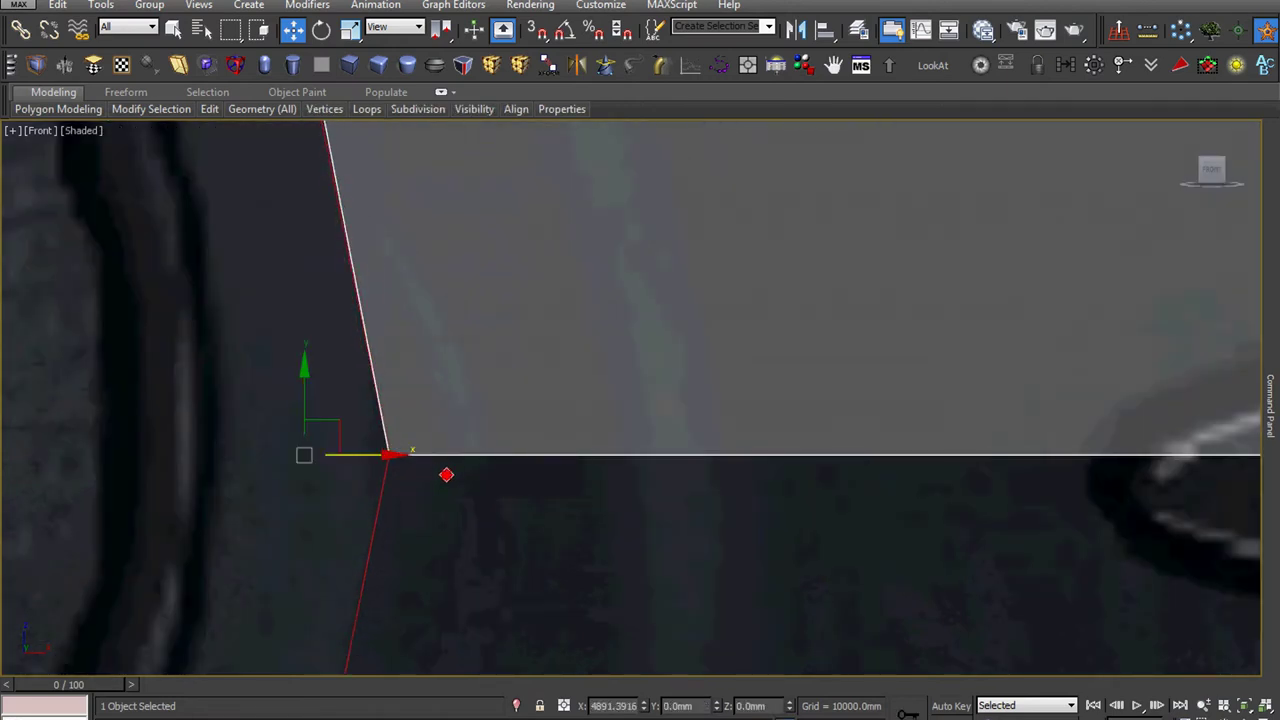
scroll(446, 475, down, 5)
scroll(384, 356, up, 6)
scroll(405, 391, up, 2)
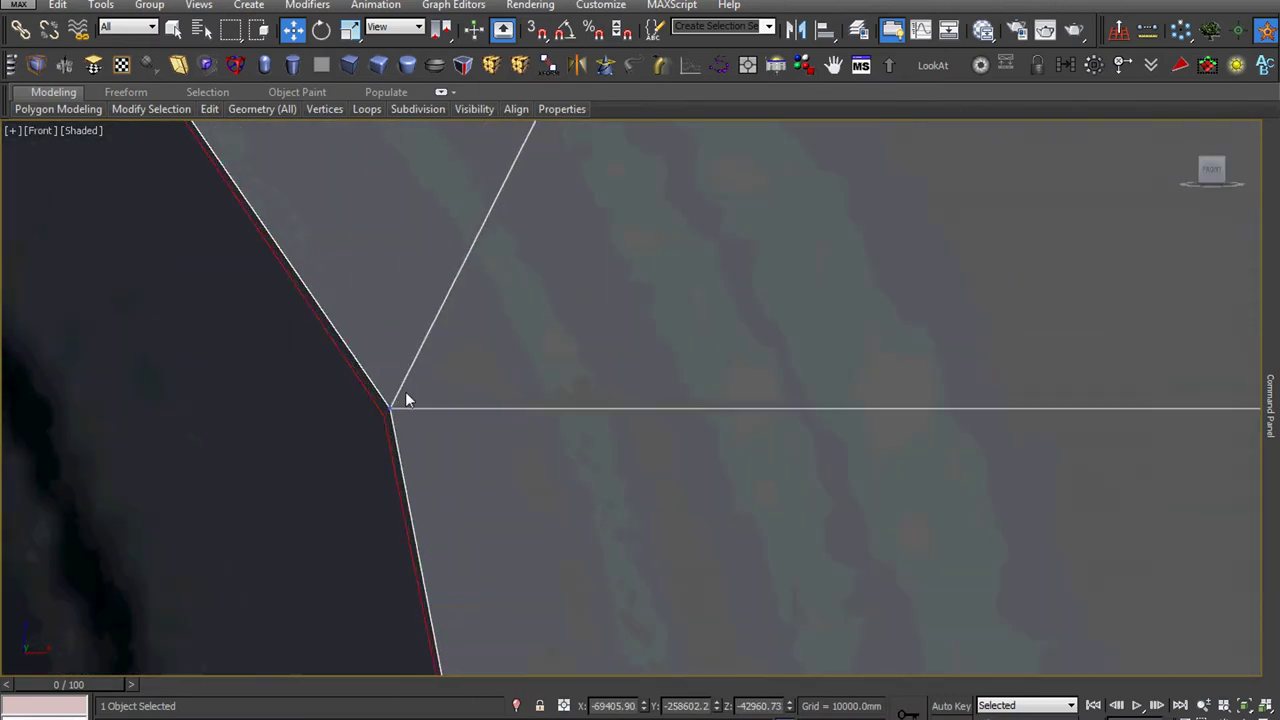
click(395, 399)
drag(428, 383, 434, 385)
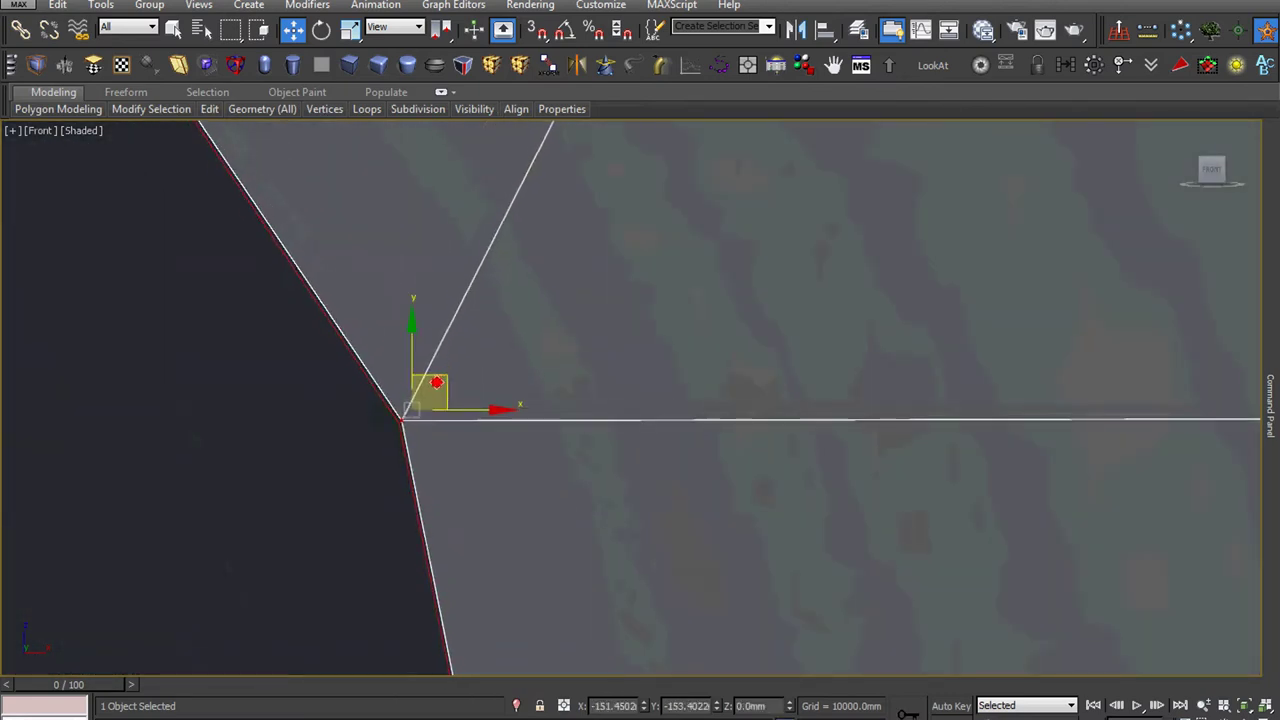
scroll(434, 385, down, 2)
scroll(434, 385, down, 3)
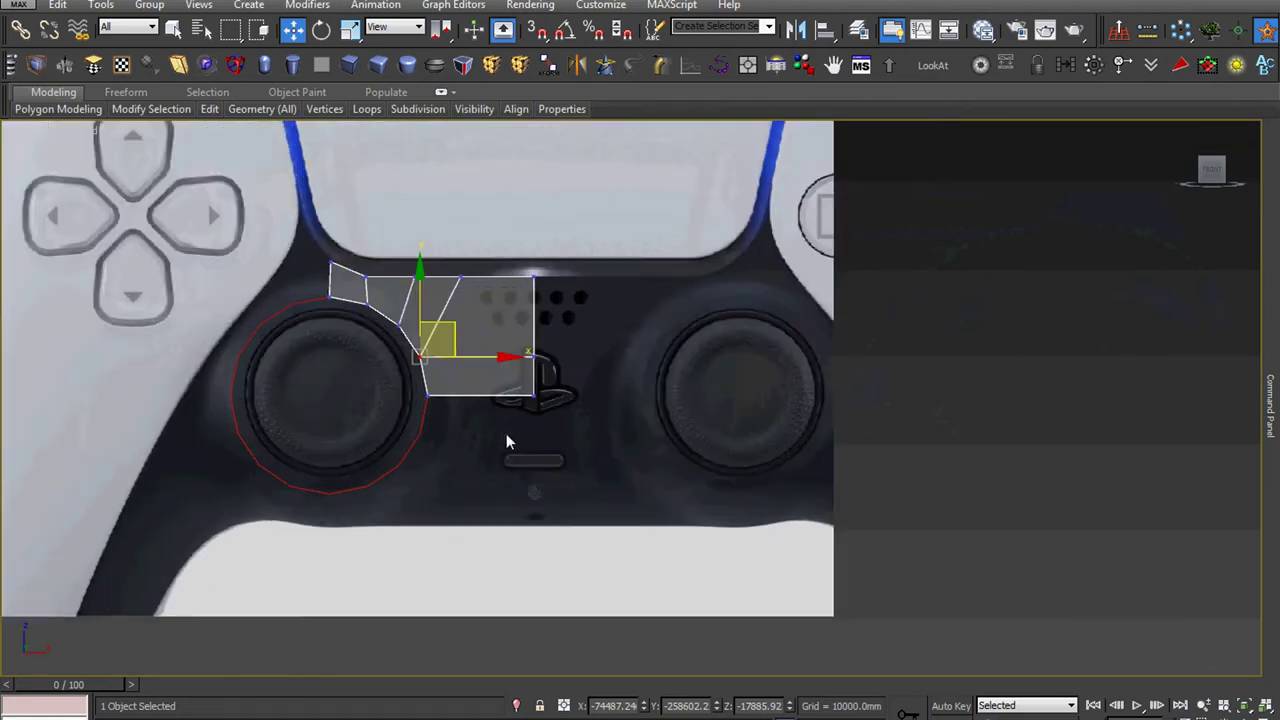
scroll(505, 431, up, 2)
- Extrude the bottom edge down again and slide its corner vertex onto the red outline
key(2)
shift+drag(470, 340, 470, 411)
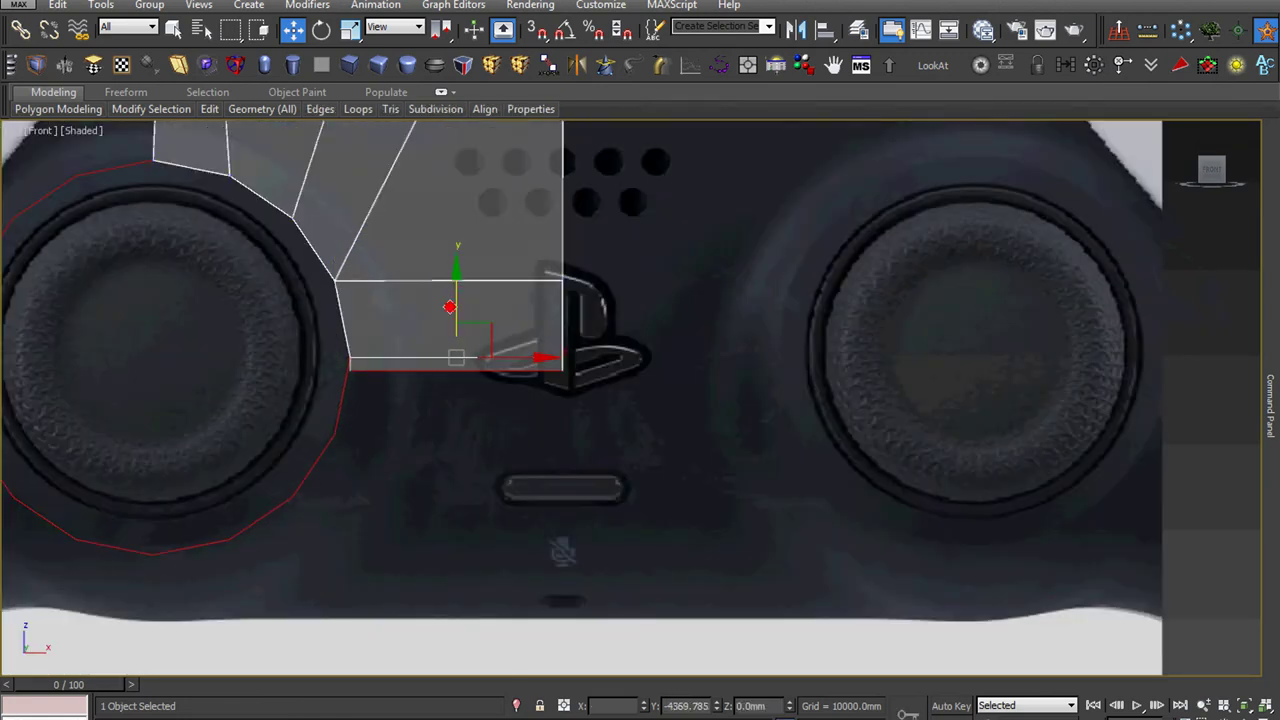
scroll(351, 443, up, 5)
key(1)
mouse_move(528, 492)
mouse_down()
mouse_move(402, 443)
mouse_move(284, 447)
mouse_up()
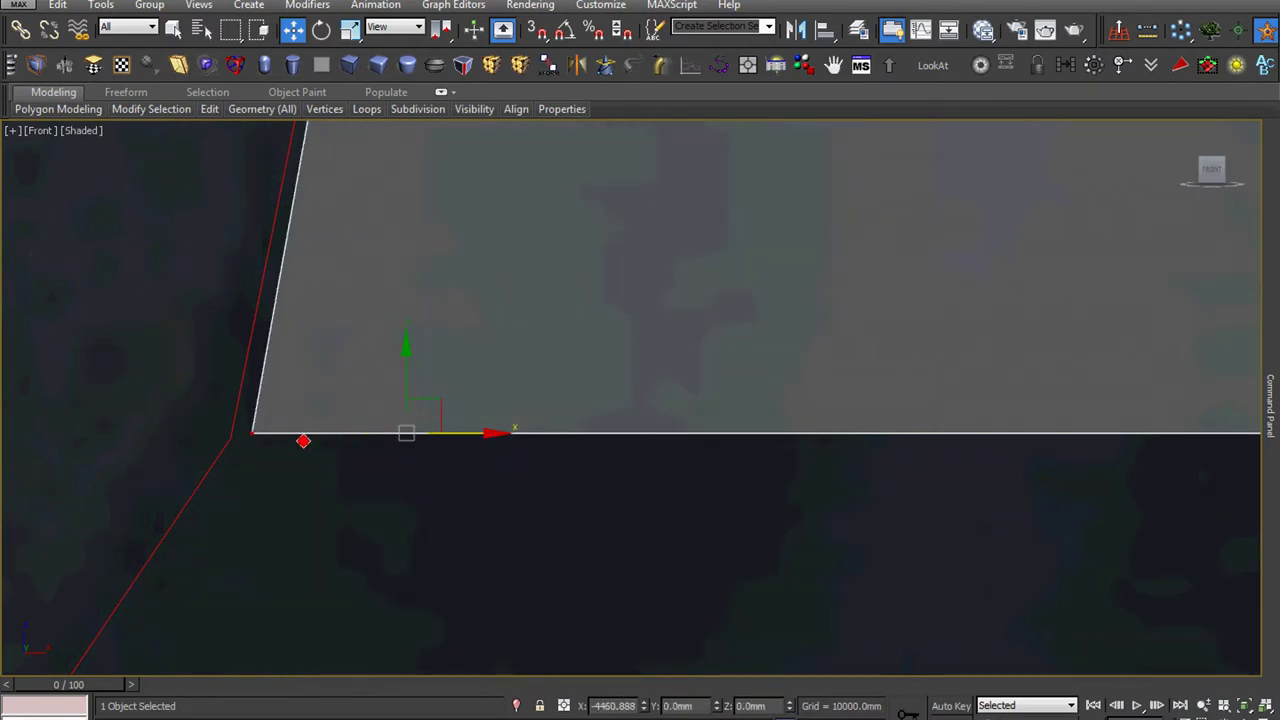
key(2)
mouse_move(229, 441)
middle_down()
mouse_move(300, 444)
mouse_move(327, 428)
middle_up()
drag(790, 708, 790, 716)
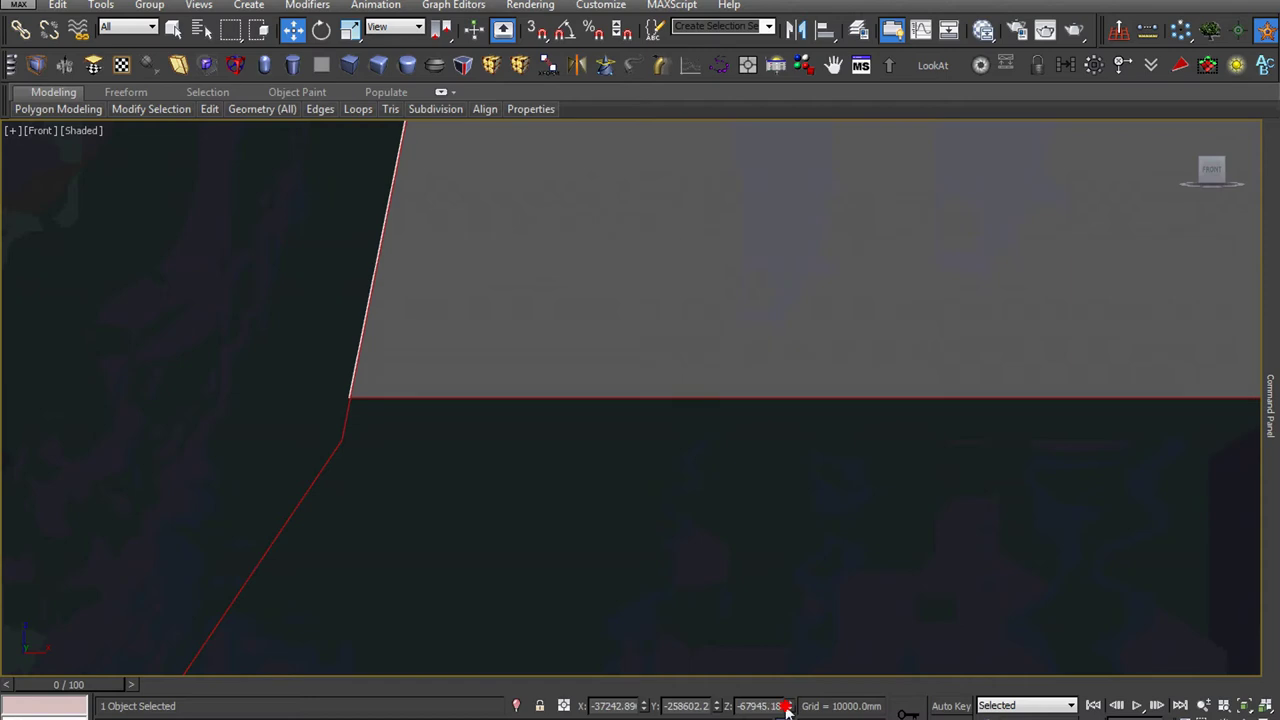
middle_drag(371, 500, 406, 425)
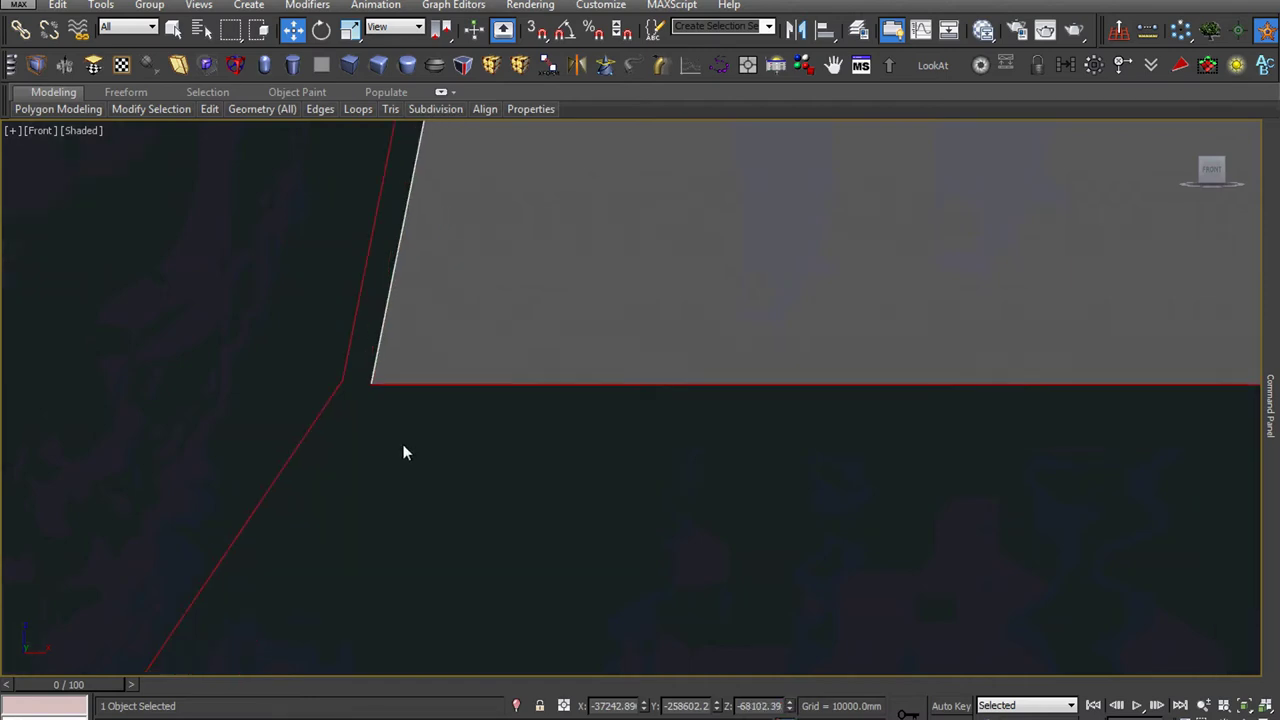
key(1)
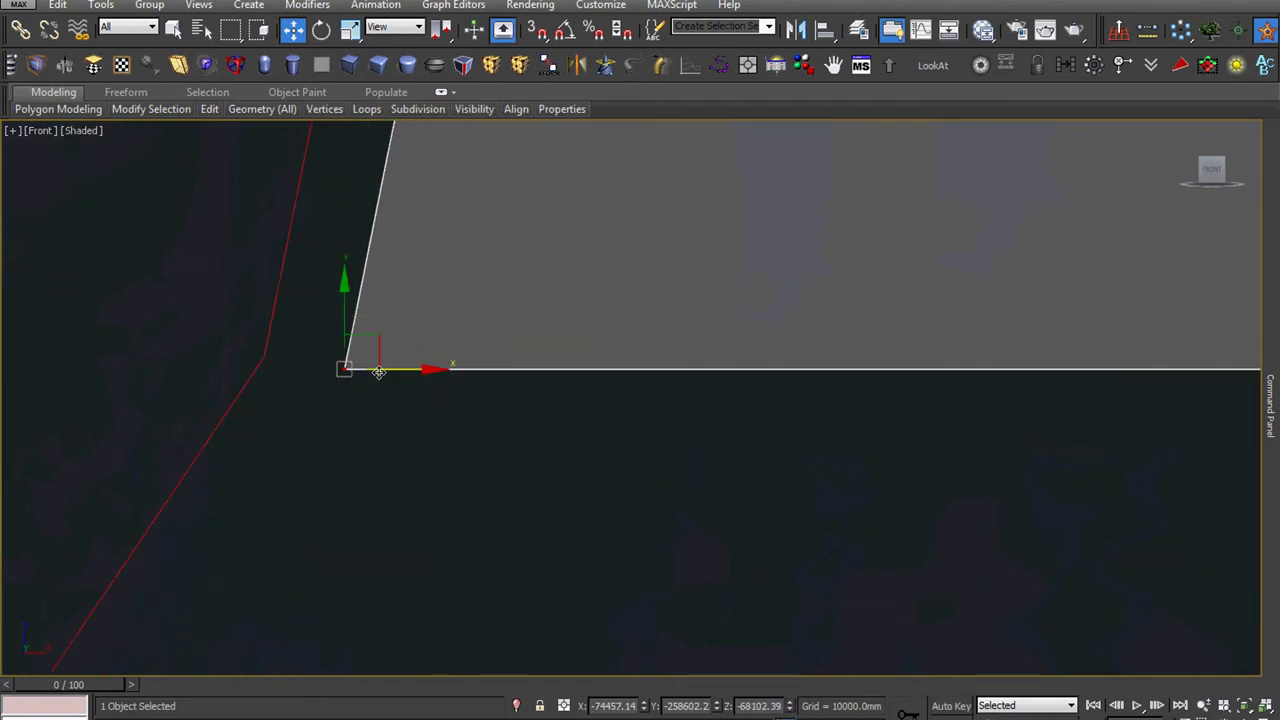
drag(378, 372, 298, 381)
middle_drag(298, 381, 340, 396)
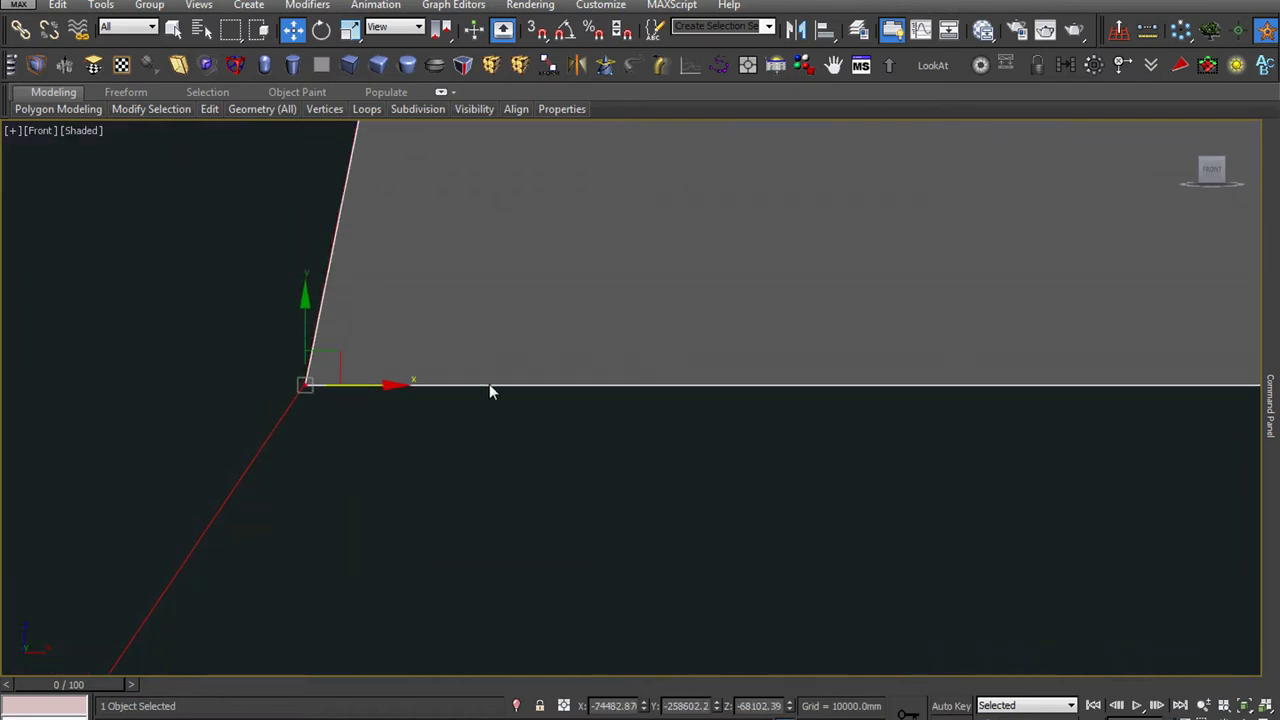
middle_drag(489, 386, 503, 398)
scroll(503, 398, down, 5)
- Add another row of faces below and fit its bottom-left vertex onto the red outline
key(2)
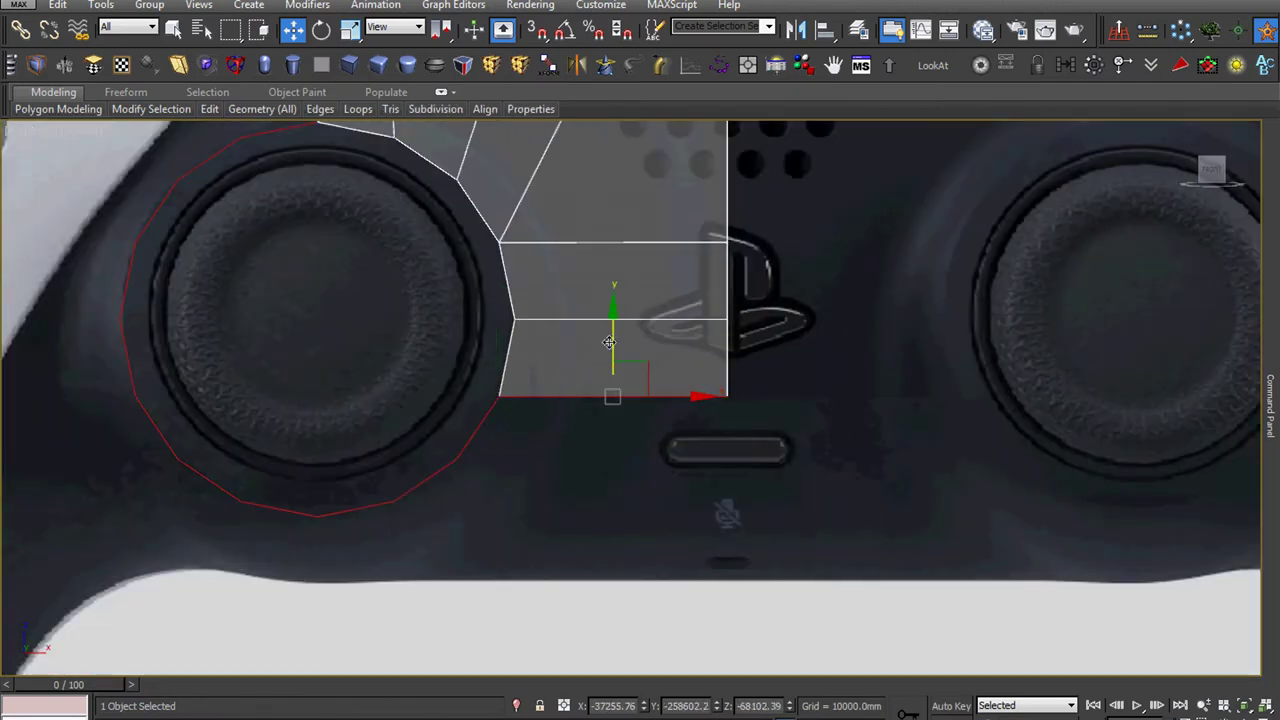
drag(609, 342, 609, 395)
scroll(480, 445, up, 5)
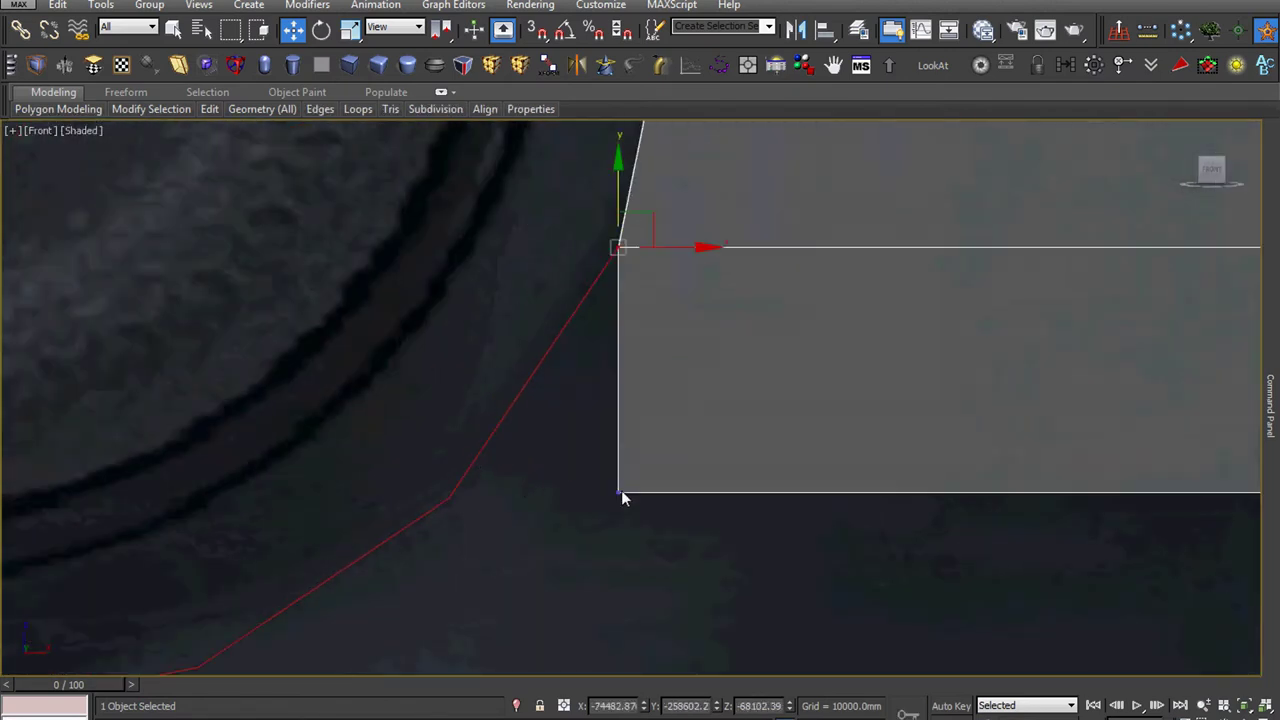
key(1)
scroll(531, 514, up, 5)
drag(820, 456, 351, 549)
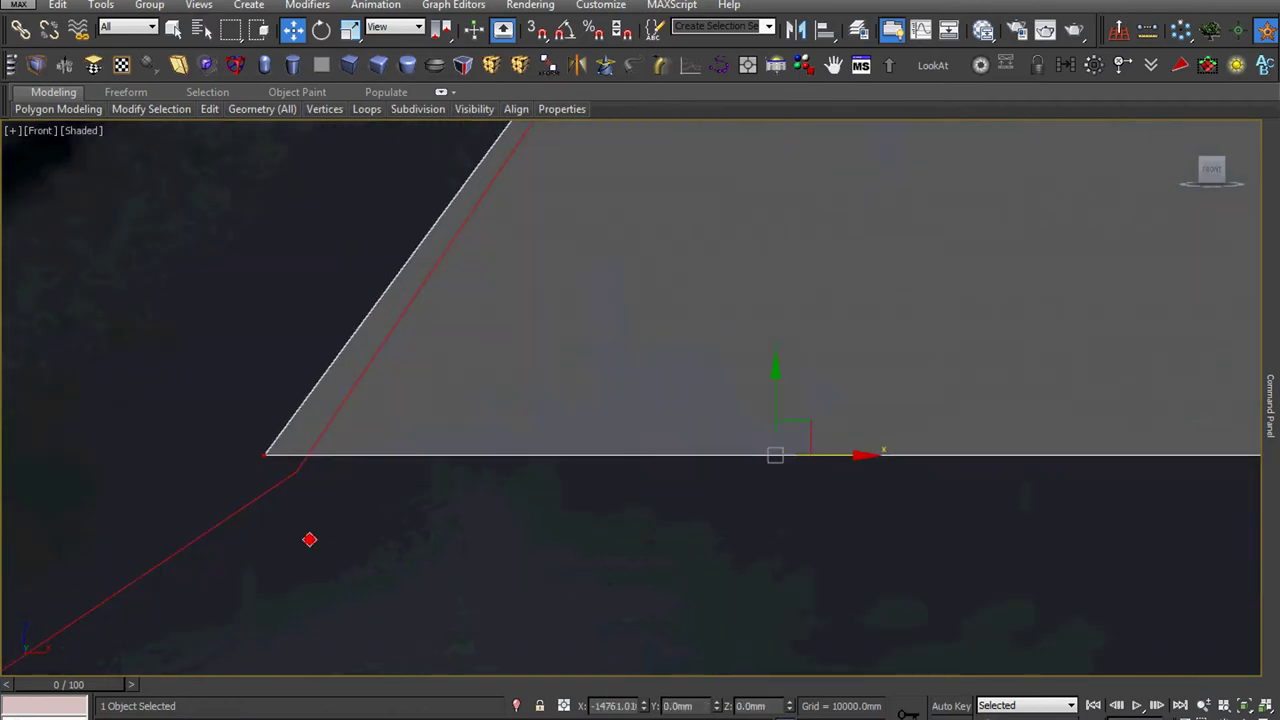
key(2)
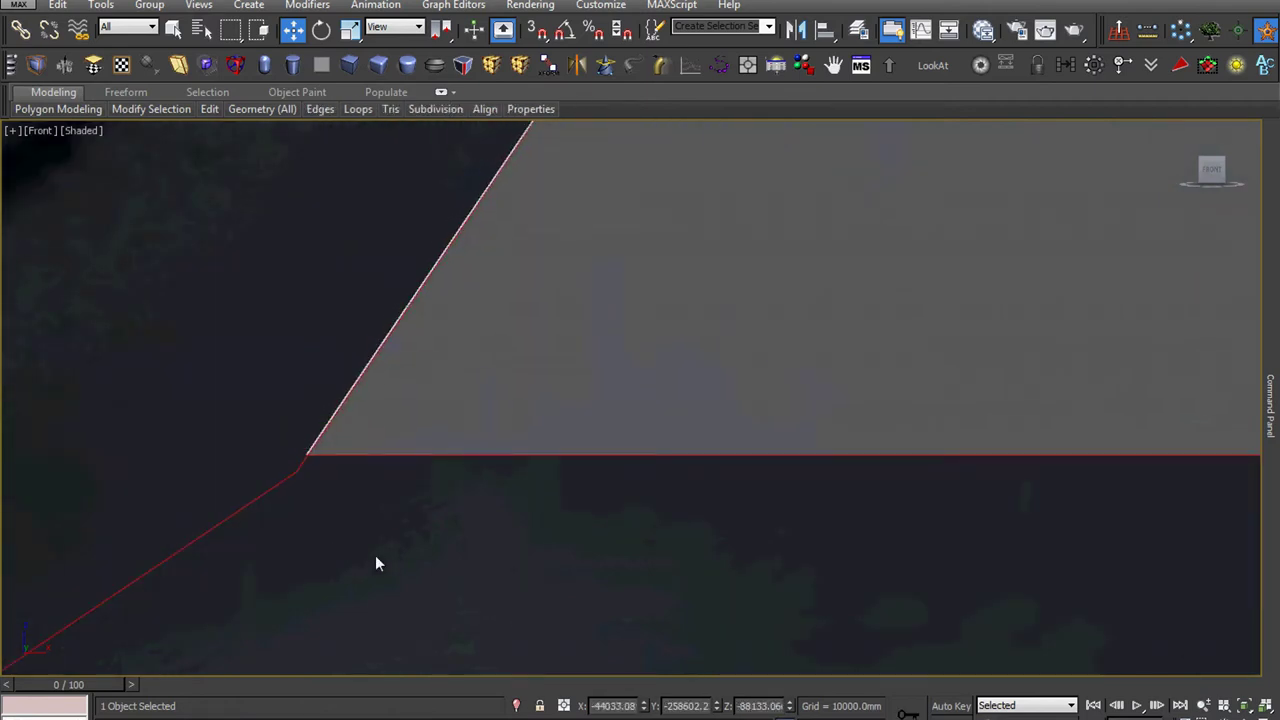
drag(789, 707, 787, 709)
drag(786, 716, 786, 716)
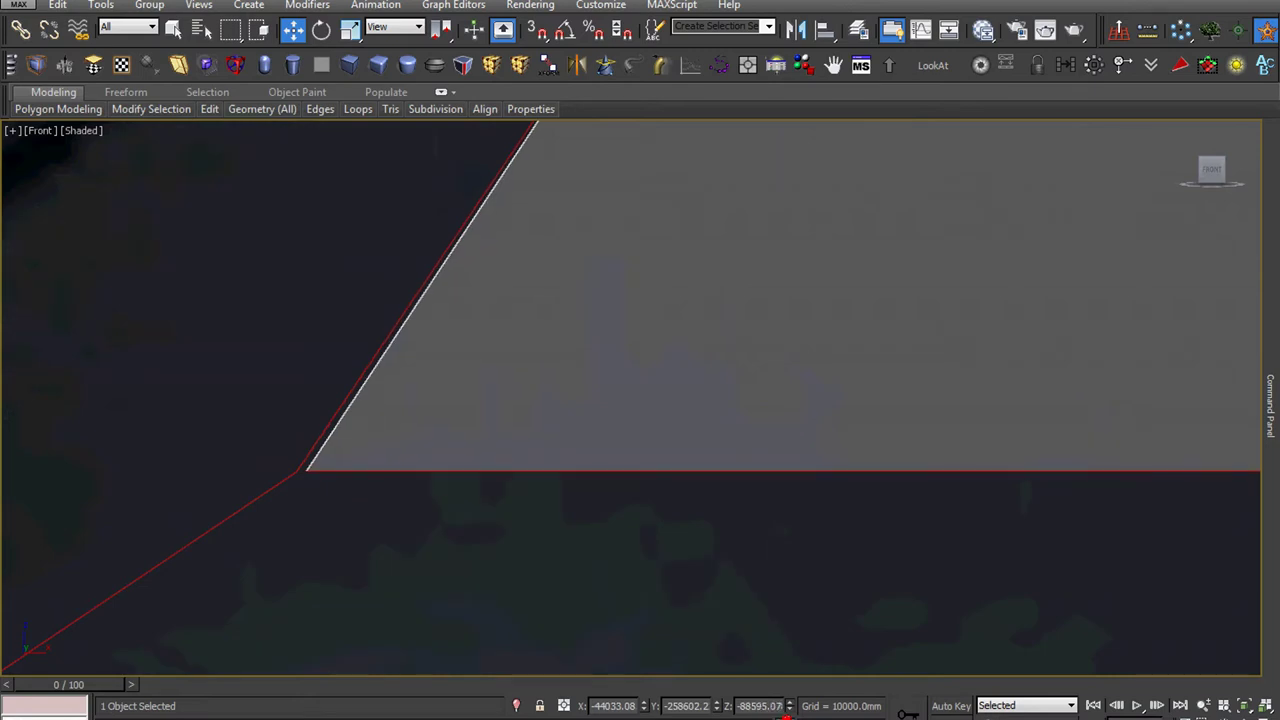
middle_drag(388, 523, 406, 501)
key(1)
drag(414, 480, 249, 386)
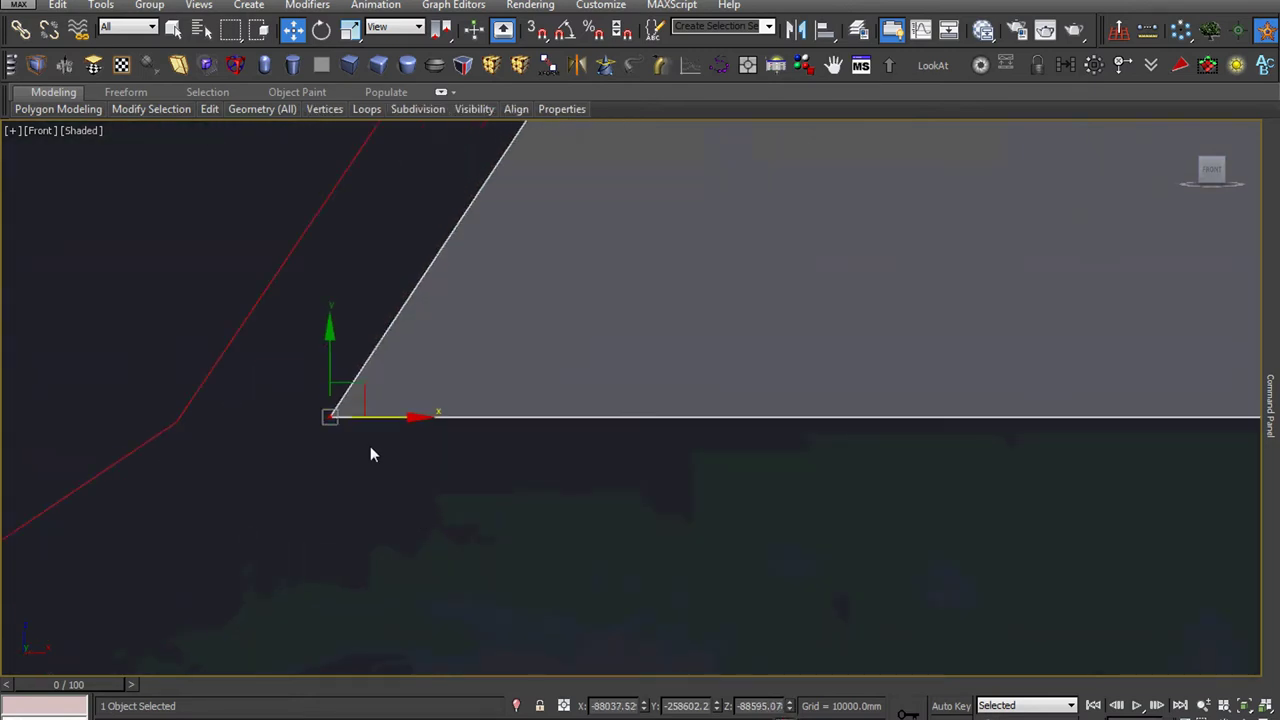
drag(380, 418, 232, 441)
scroll(480, 408, down, 2)
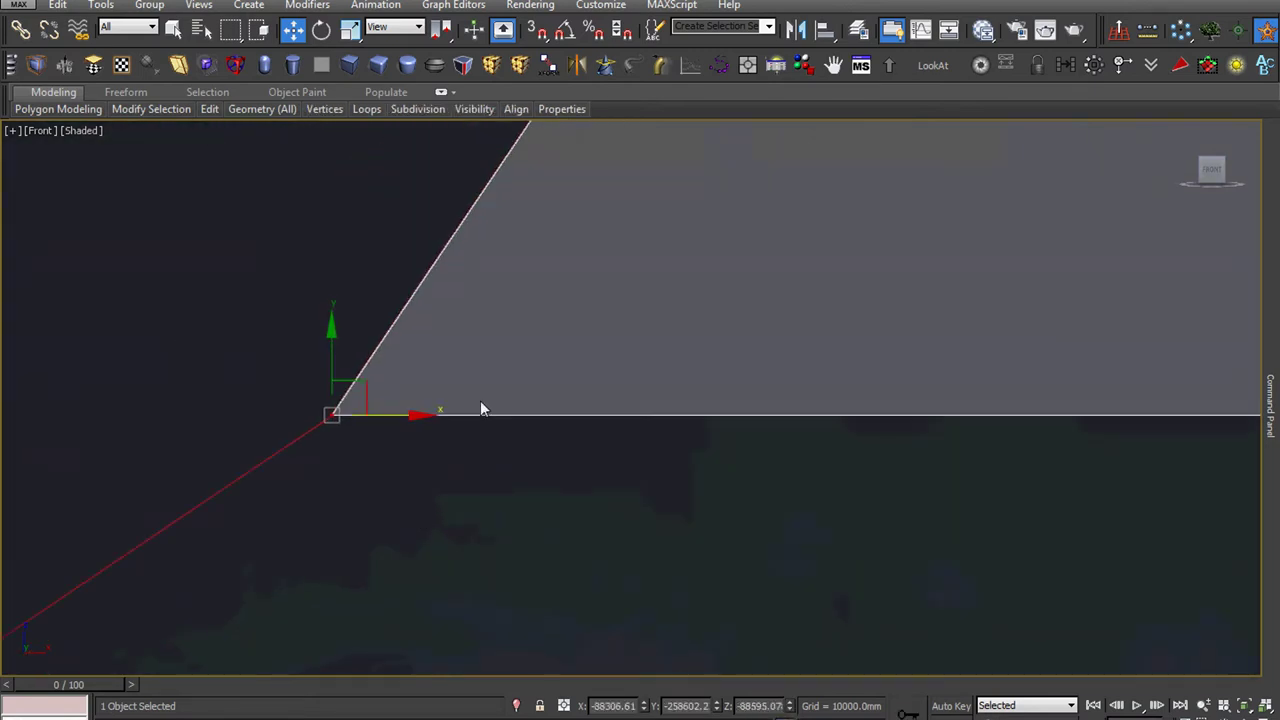
scroll(480, 408, down, 2)
scroll(546, 456, down, 2)
scroll(546, 456, down, 2)
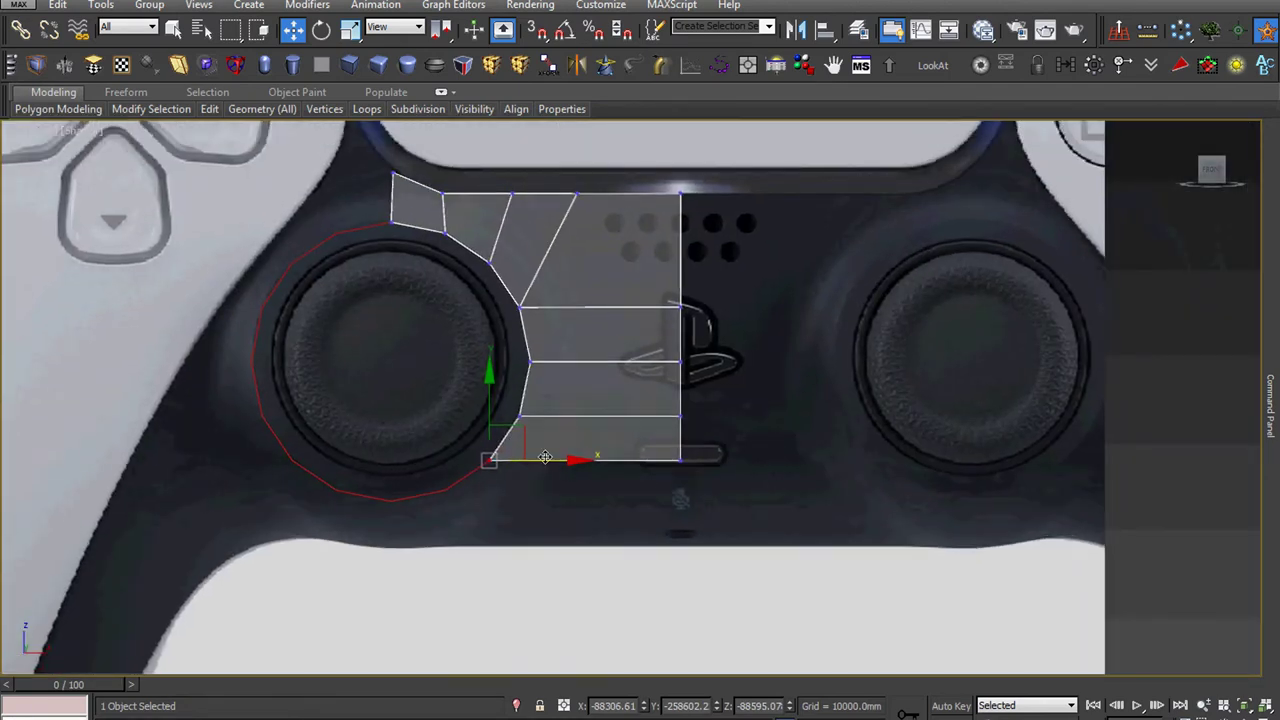
scroll(610, 303, up, 2)
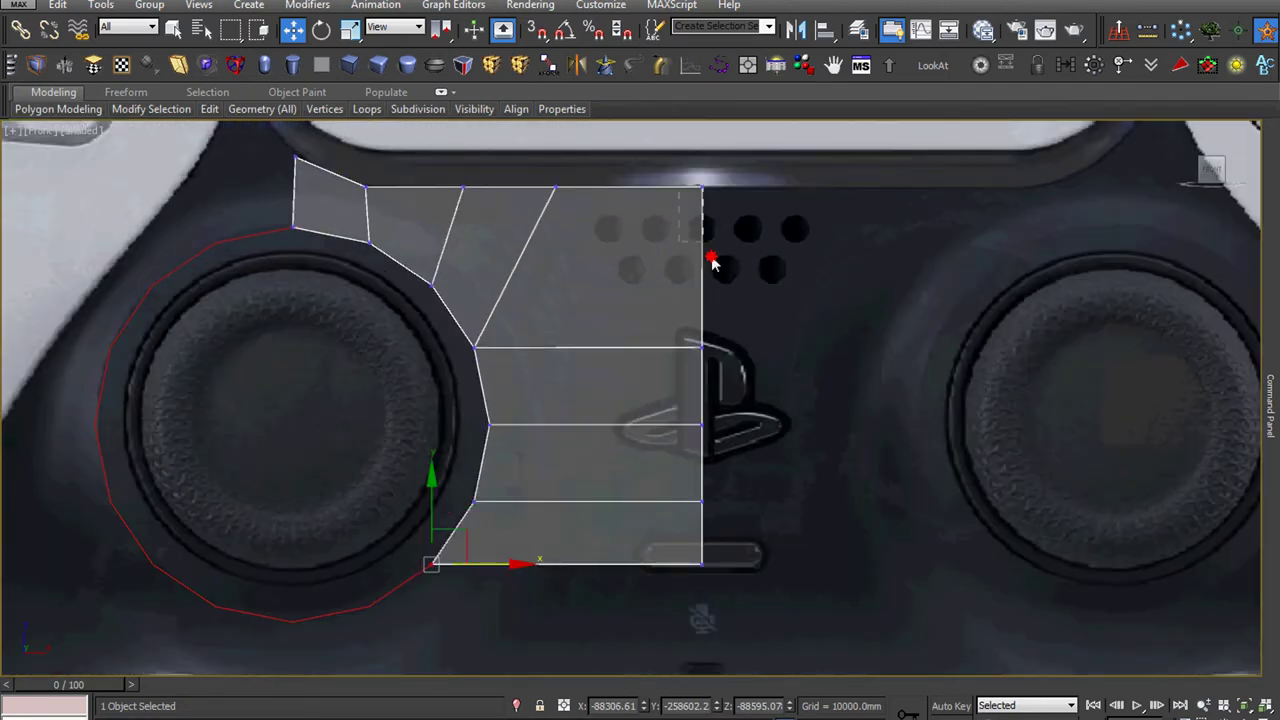
- Region-select the vertices along the mesh's right edge and switch to Scale
drag(678, 185, 822, 615)
right_click(829, 432)
click(860, 465)
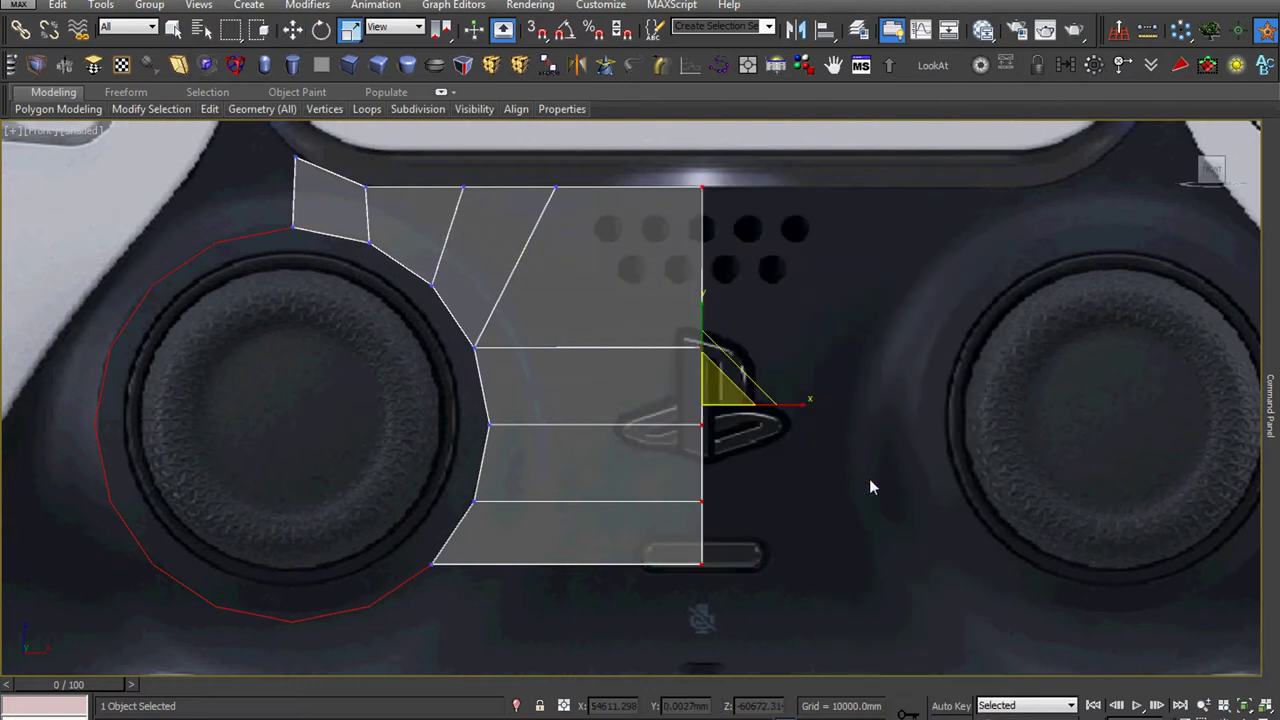
right_click(749, 434)
- Extend the small top quad's left edge into a new quad and pull its lower-left vertex along the outline
click(765, 457)
middle_drag(251, 294, 486, 461)
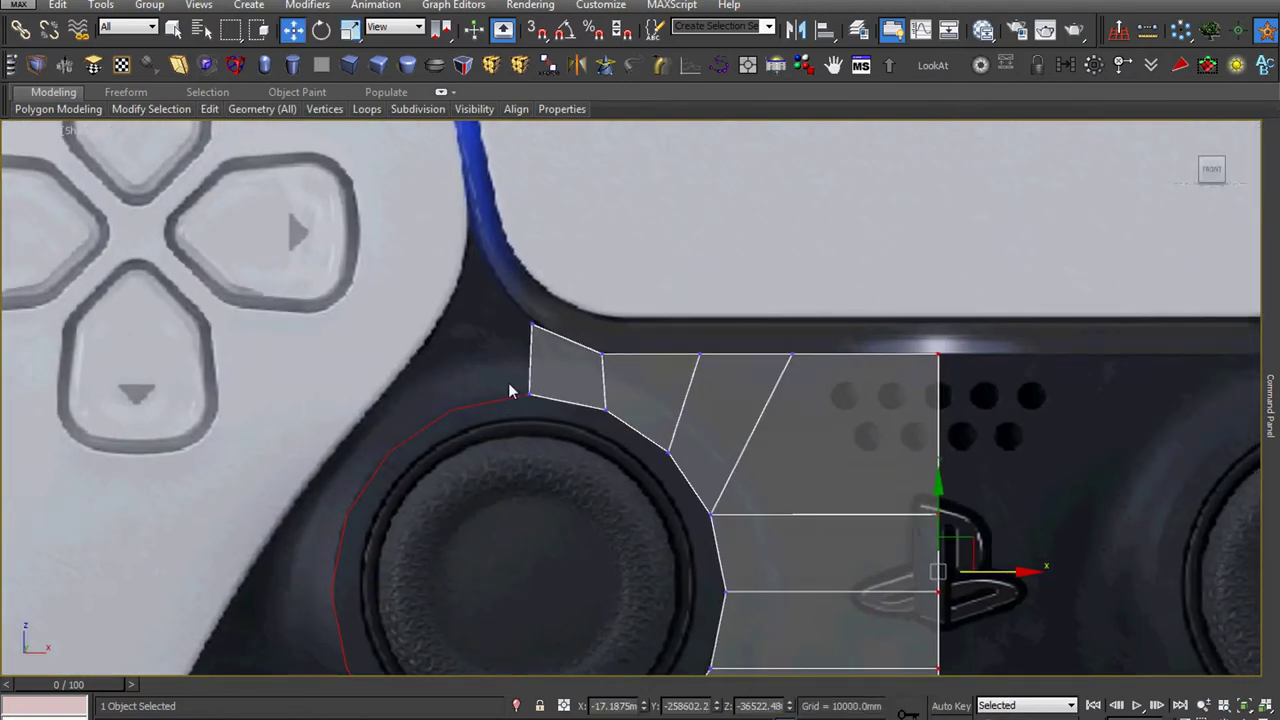
key(2)
click(528, 367)
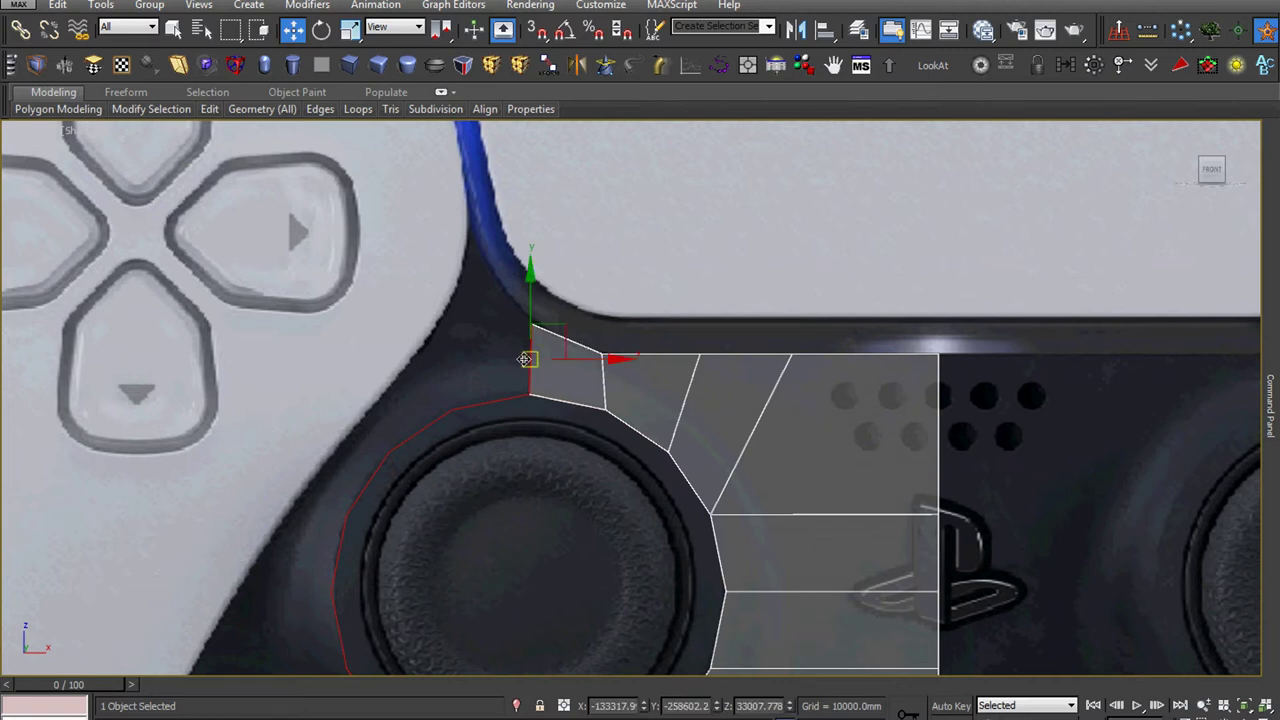
scroll(524, 363, up, 5)
shift+drag(622, 360, 430, 359)
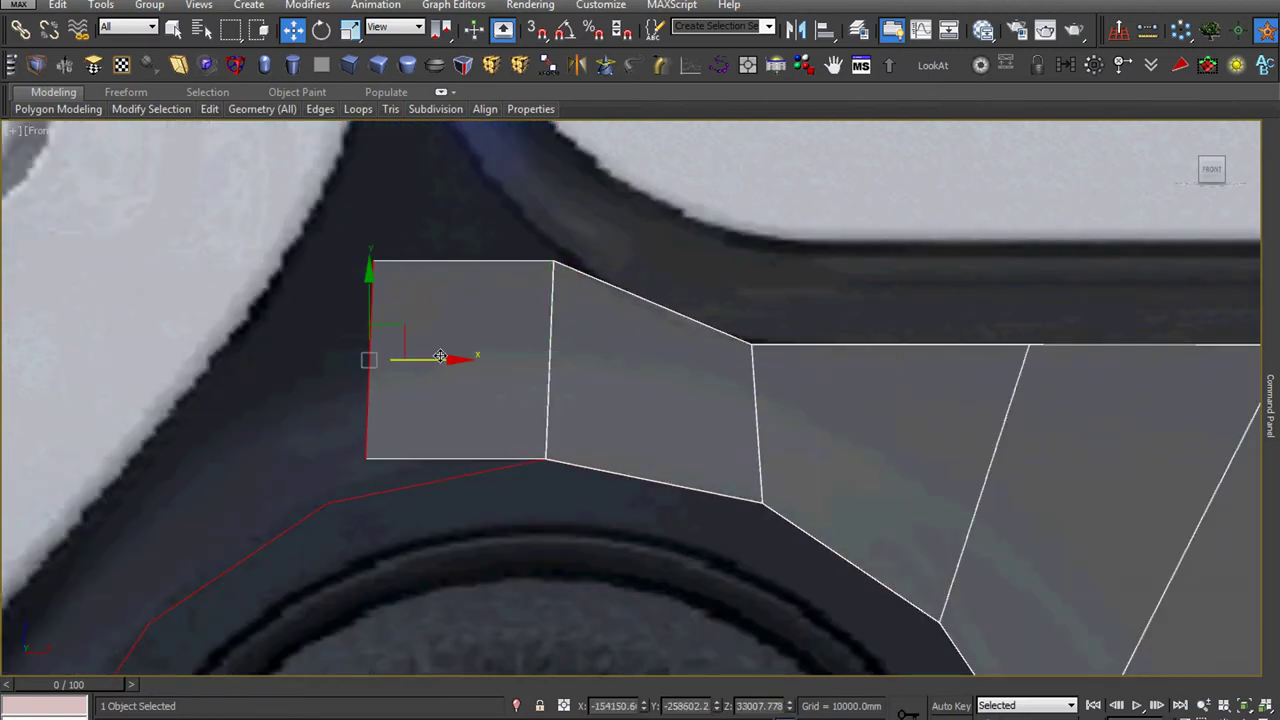
middle_drag(430, 305, 430, 362)
key(1)
mouse_move(330, 328)
mouse_down()
mouse_move(424, 299)
mouse_move(502, 192)
mouse_up()
scroll(374, 512, up, 5)
drag(374, 512, 388, 520)
drag(317, 539, 297, 589)
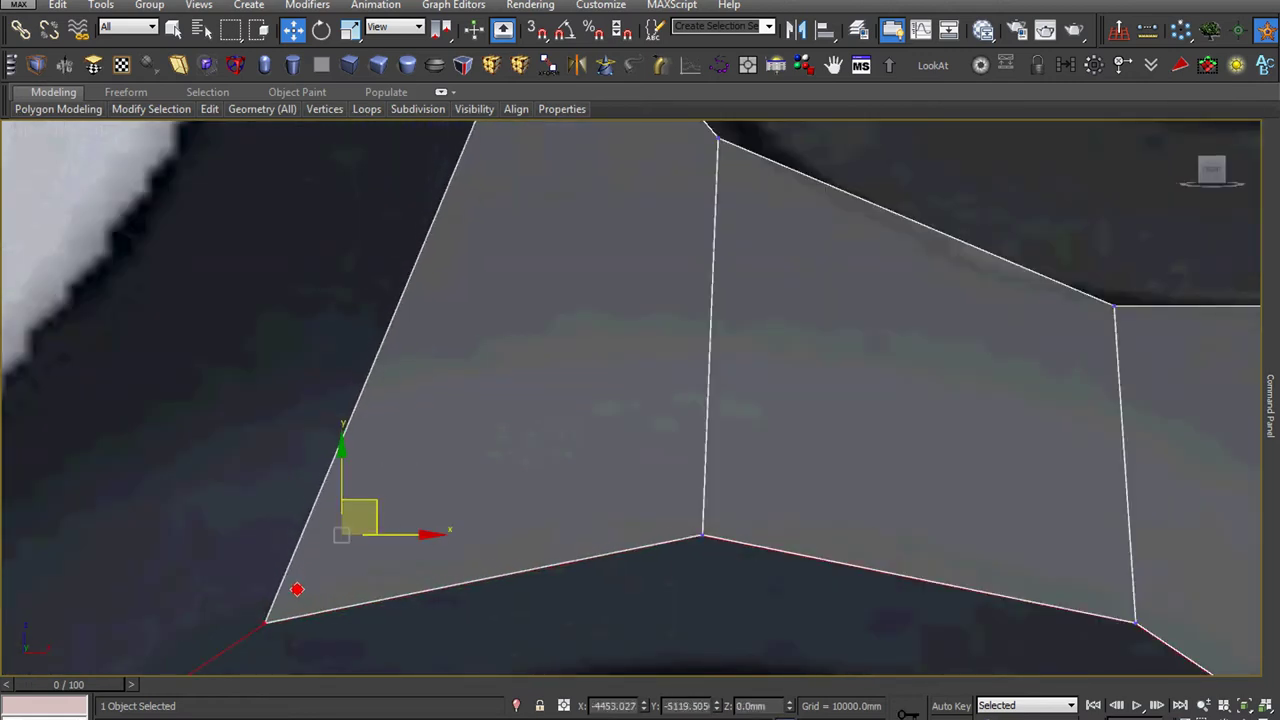
scroll(373, 544, down, 4)
scroll(426, 553, up, 1)
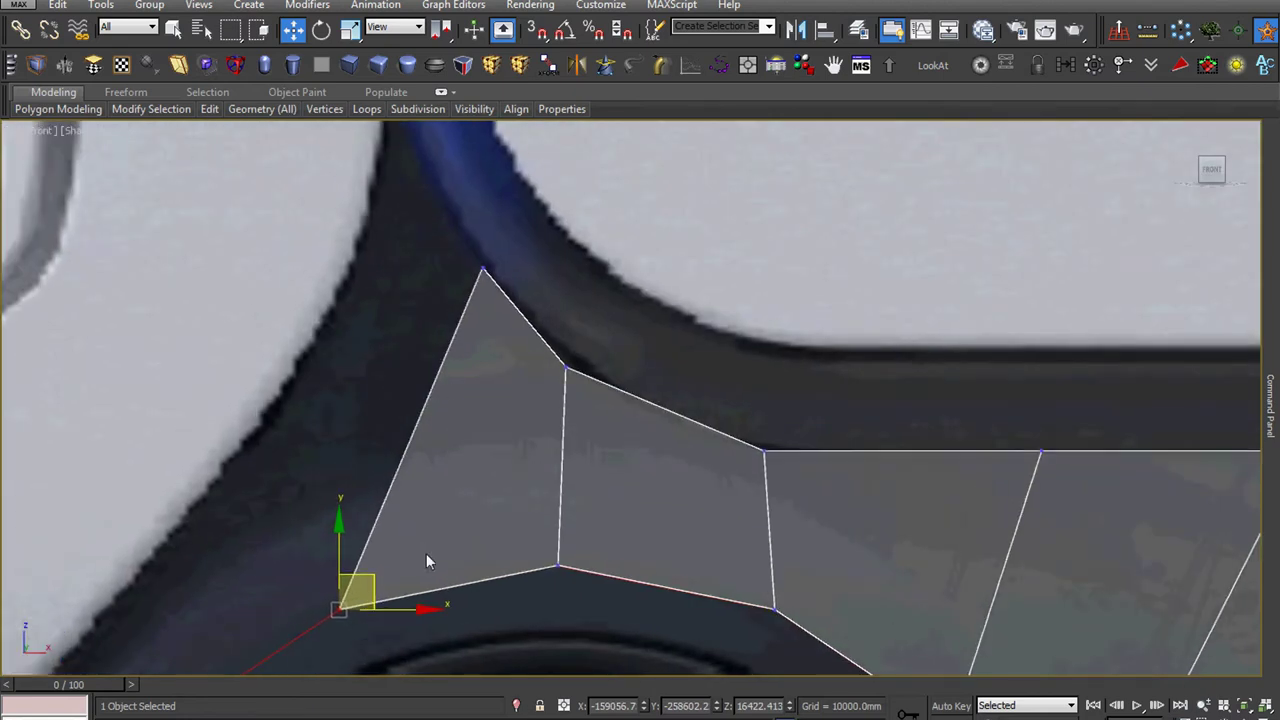
- Extrude another polygon leftward and fit its top and bottom-left vertices to the grip edge
key(2)
shift+drag(474, 438, 364, 438)
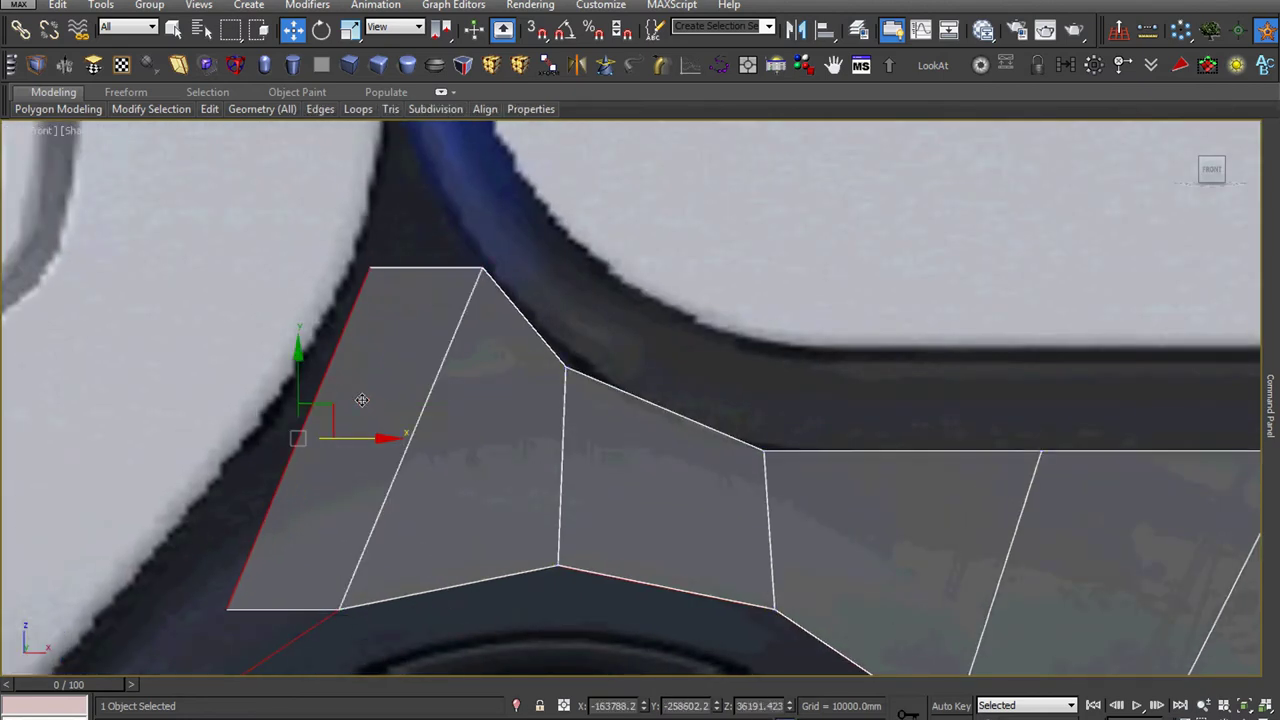
middle_drag(393, 380, 415, 546)
key(1)
drag(416, 456, 325, 380)
drag(424, 401, 437, 214)
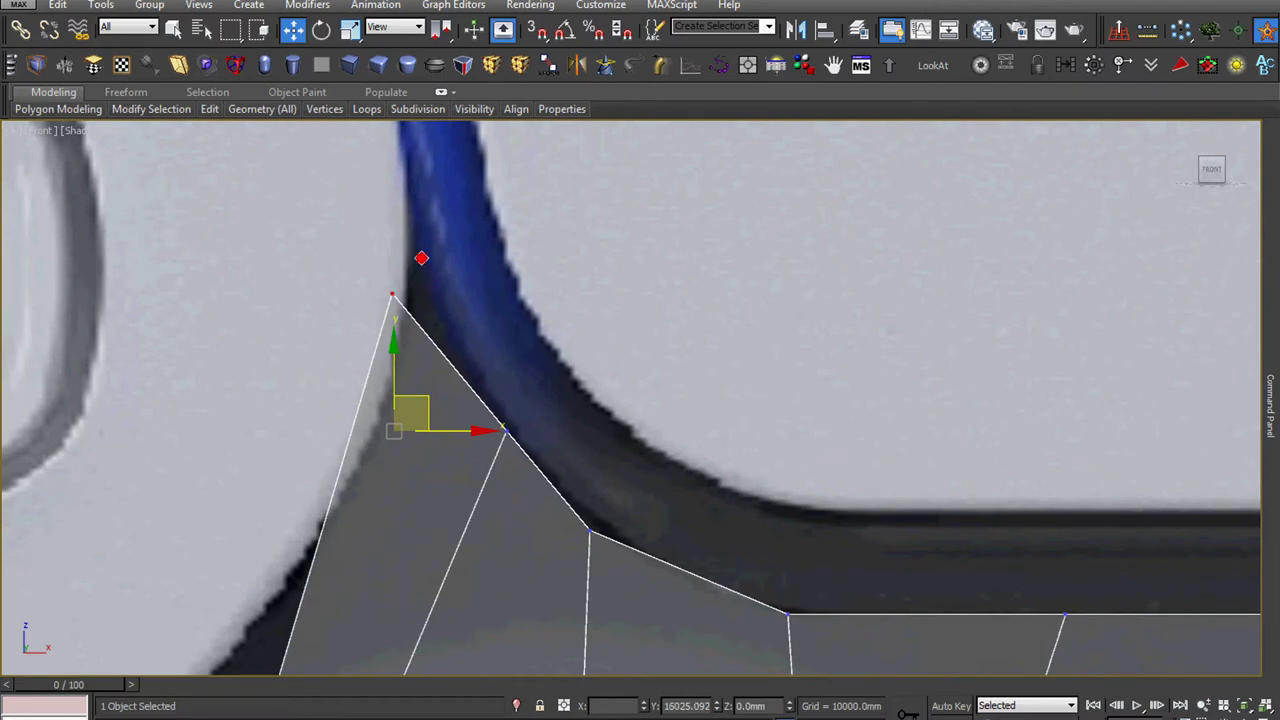
middle_drag(400, 480, 480, 185)
click(333, 476)
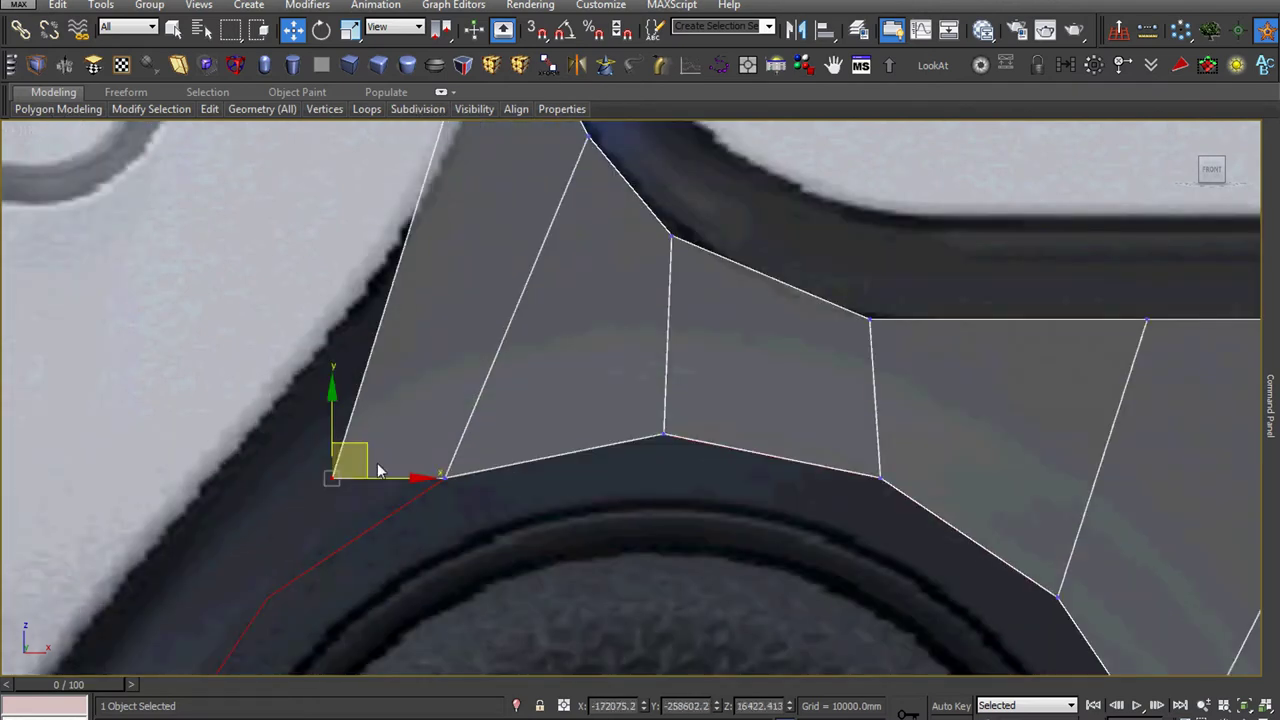
drag(373, 379, 450, 319)
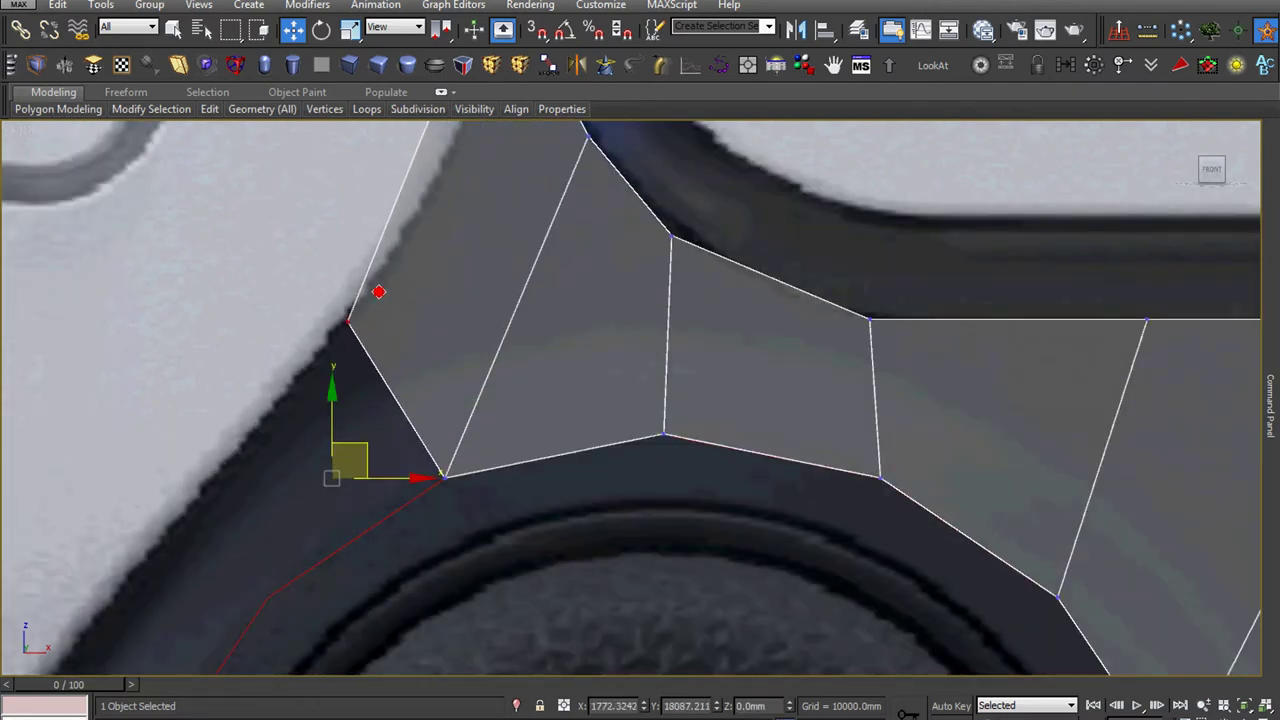
scroll(425, 430, down, 3)
scroll(517, 390, up, 4)
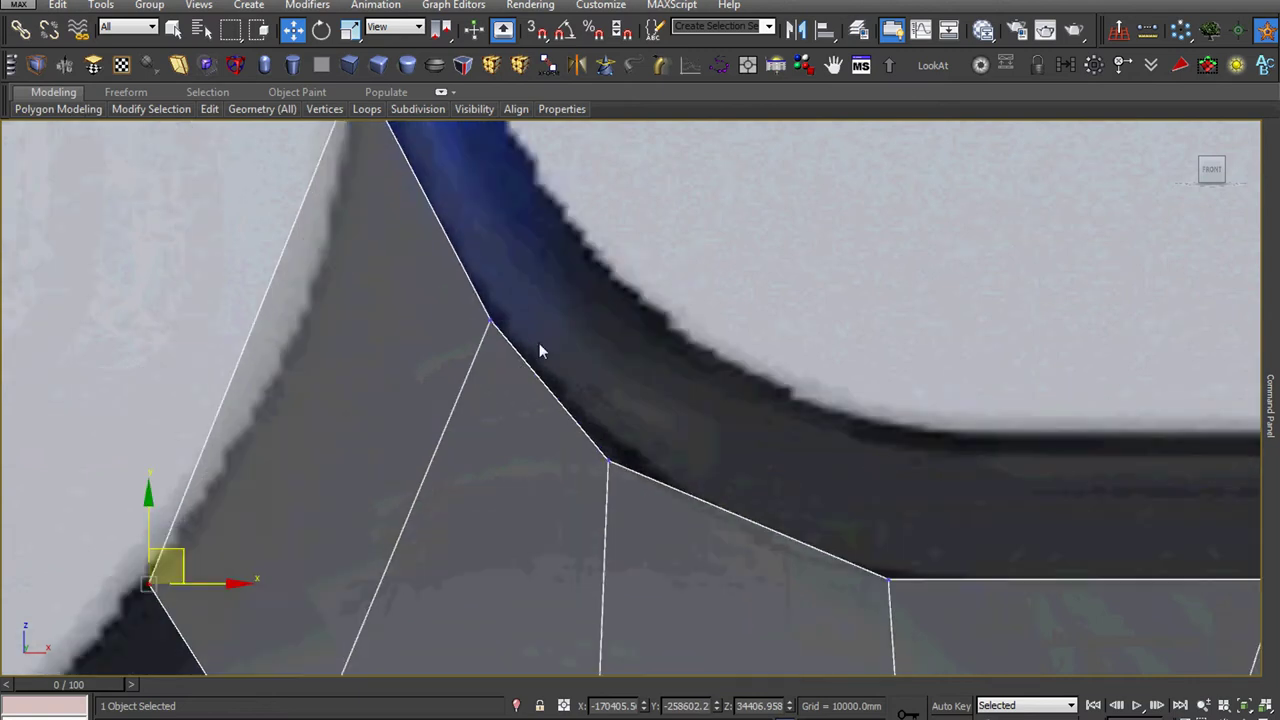
- Move the curve-corner vertex and the vertex above it onto the dark outline's curve
click(607, 462)
scroll(620, 490, up, 2)
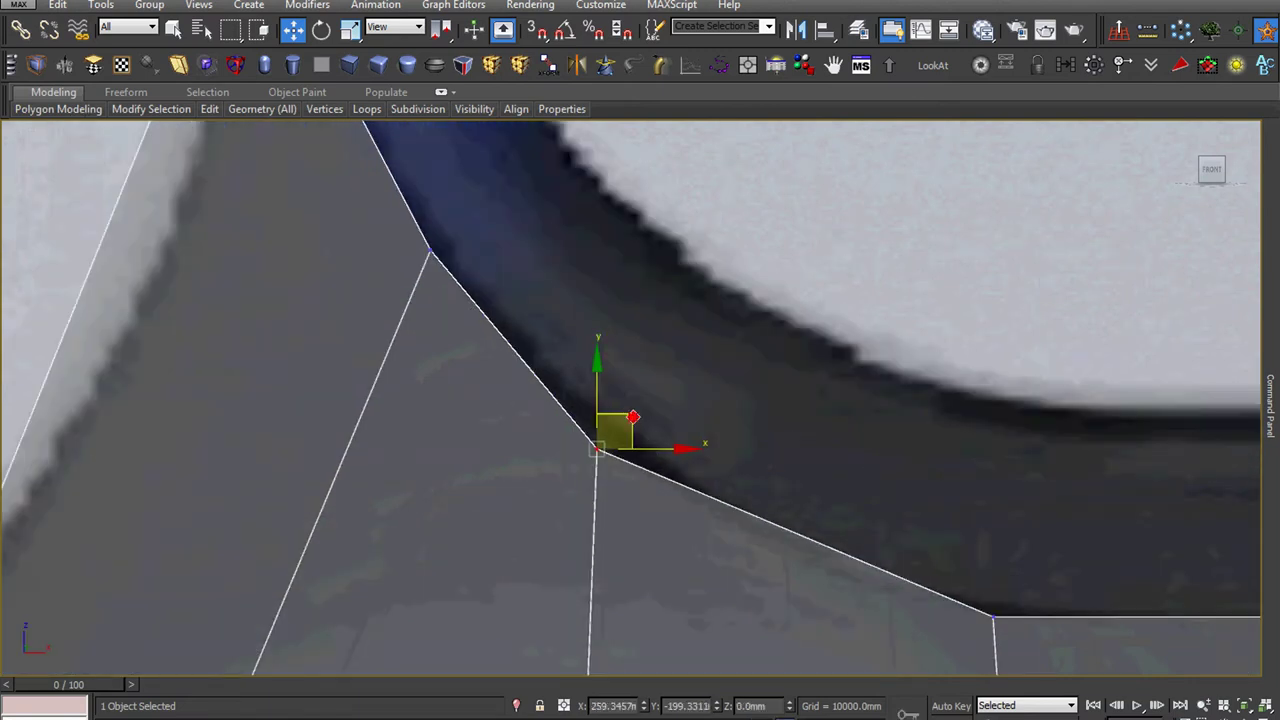
drag(614, 430, 707, 473)
click(430, 250)
drag(447, 232, 495, 280)
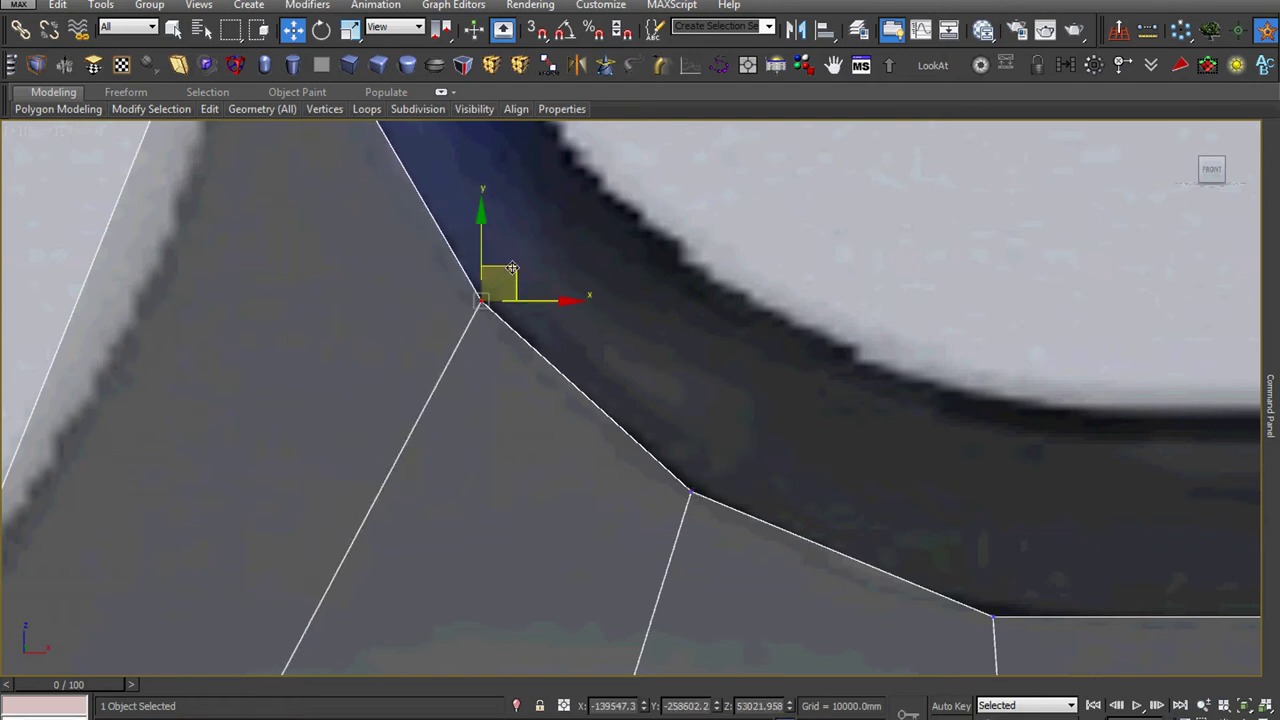
scroll(549, 406, down, 3)
scroll(549, 406, up, 2)
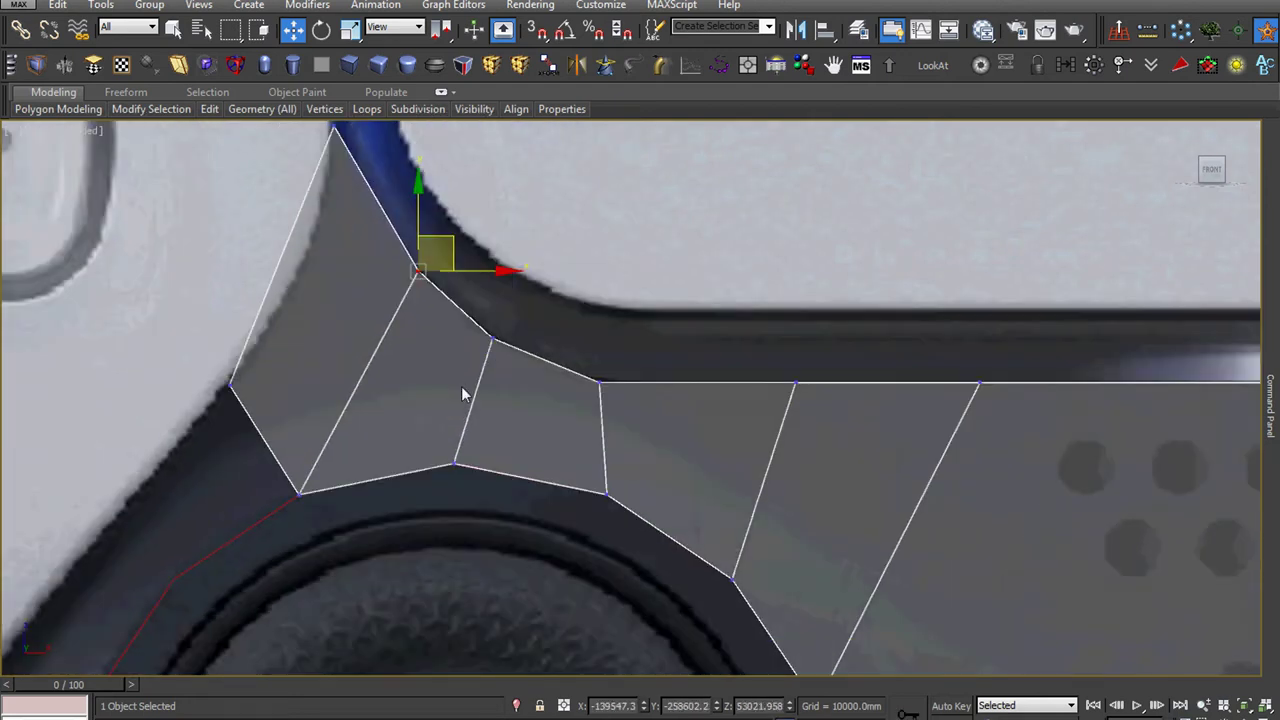
scroll(466, 391, up, 2)
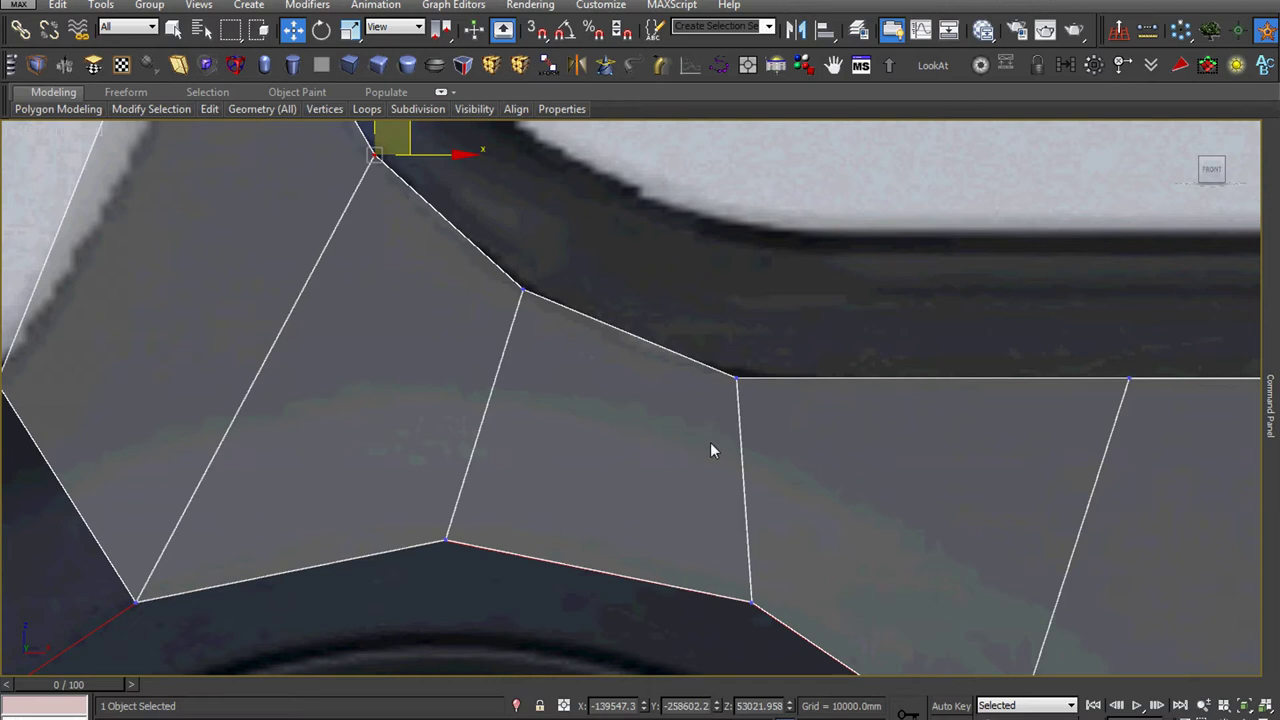
- Add a Swift Loop across the upper quads and pull its top vertex onto the reference outline
click(742, 487)
scroll(742, 487, down, 4)
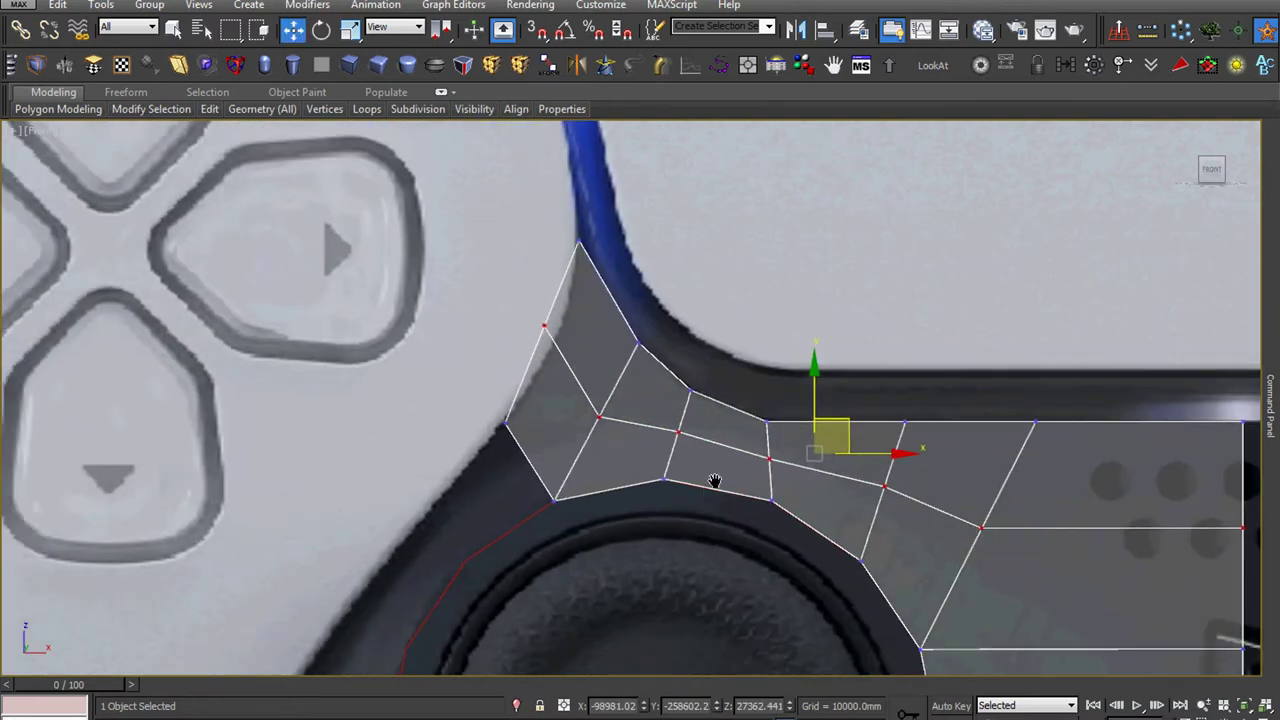
scroll(574, 291, up, 3)
scroll(386, 257, up, 1)
drag(418, 245, 622, 445)
scroll(600, 400, up, 2)
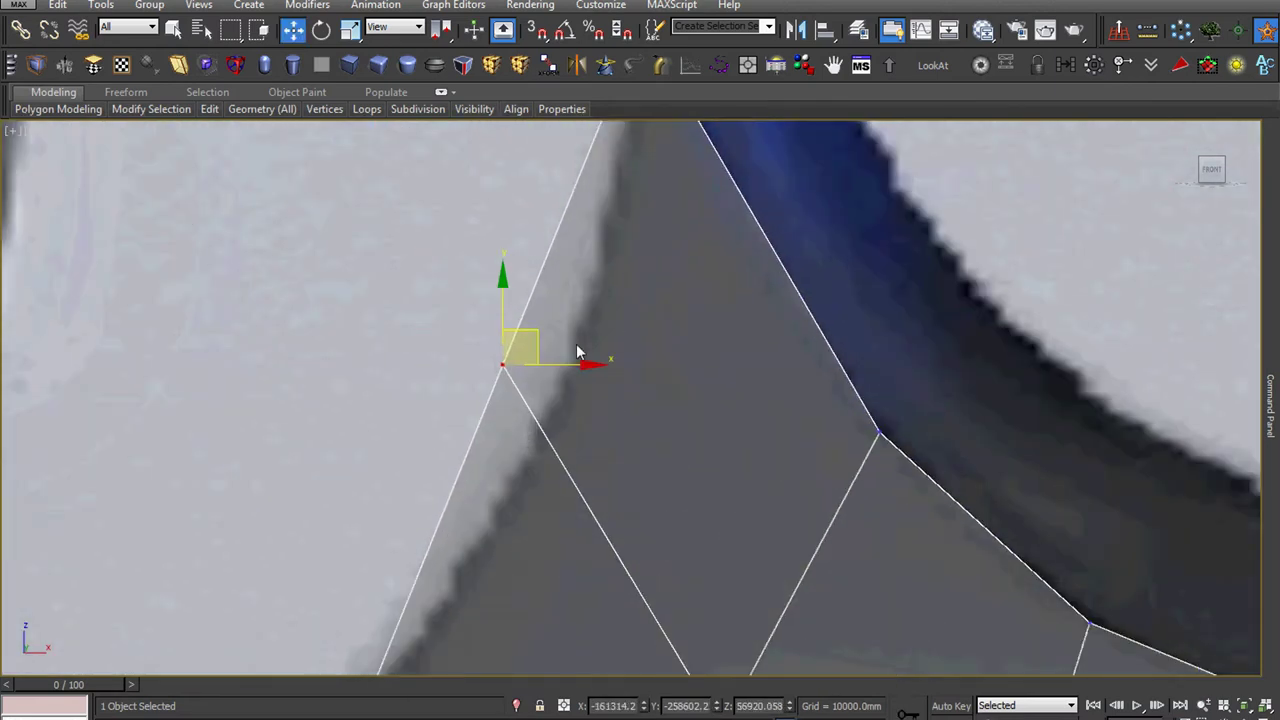
drag(533, 339, 593, 372)
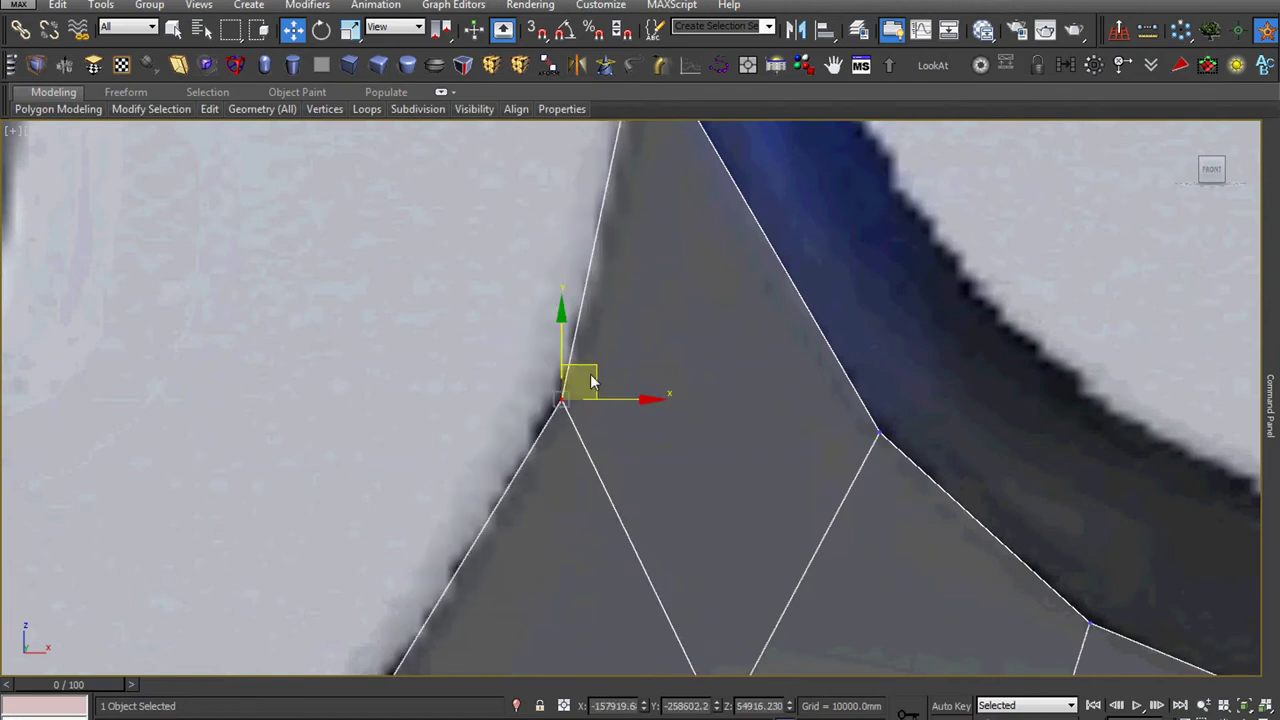
scroll(455, 395, down, 3)
middle_drag(455, 395, 408, 355)
mouse_move(711, 430)
middle_down()
mouse_move(643, 414)
mouse_move(600, 366)
middle_up()
scroll(686, 404, up, 3)
scroll(700, 400, down, 4)
scroll(597, 360, down, 2)
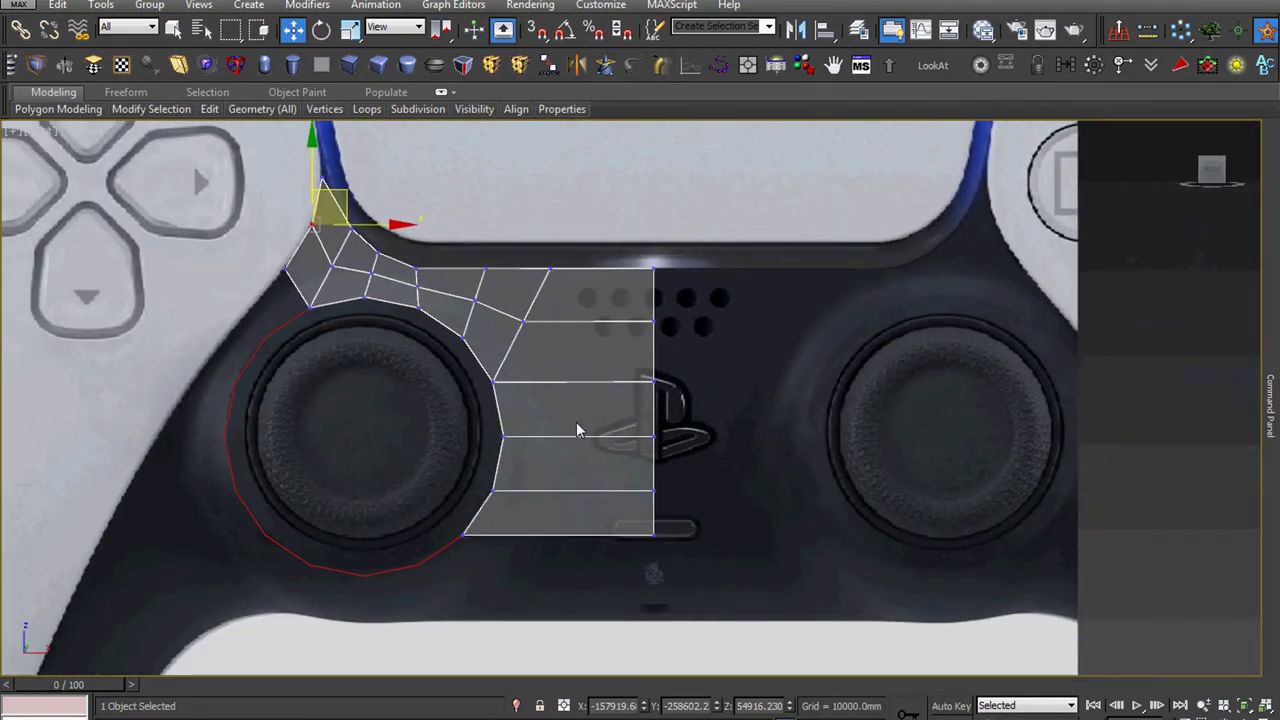
- Extrude the bottom edge down into a new row of faces and straighten its bottom-left vertex
middle_drag(577, 430, 563, 408)
scroll(545, 495, up, 3)
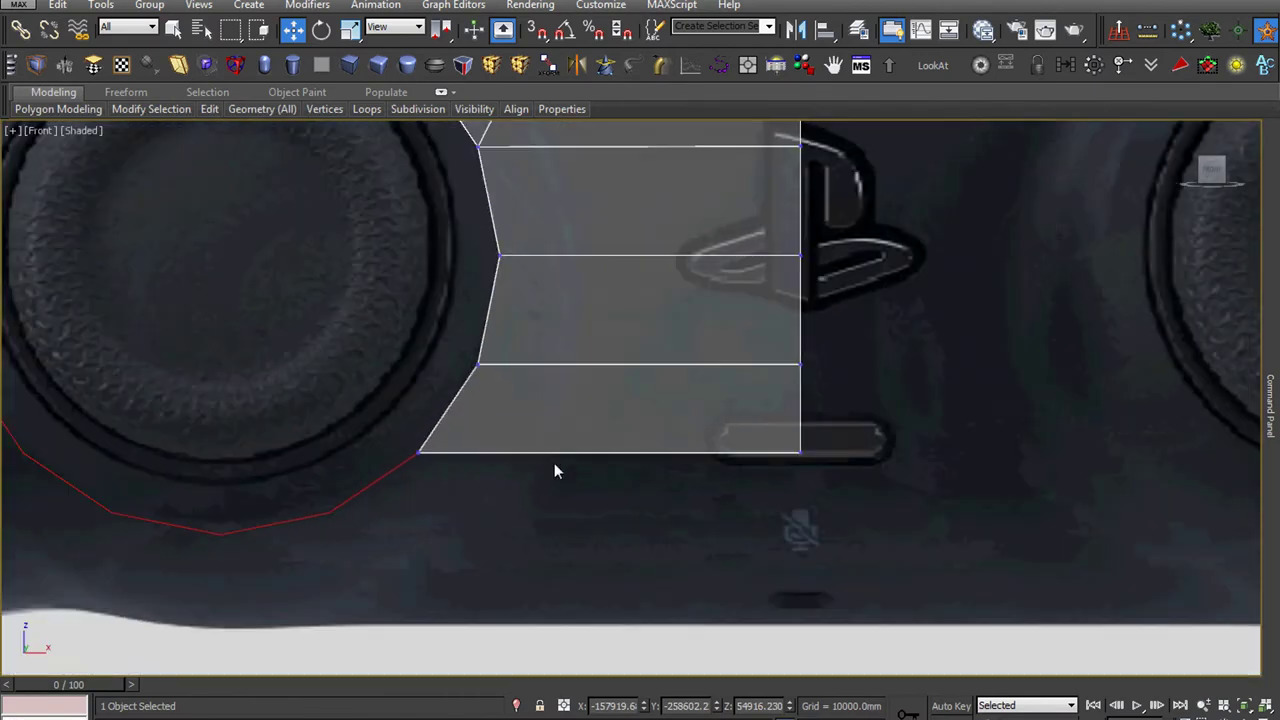
key(2)
click(607, 451)
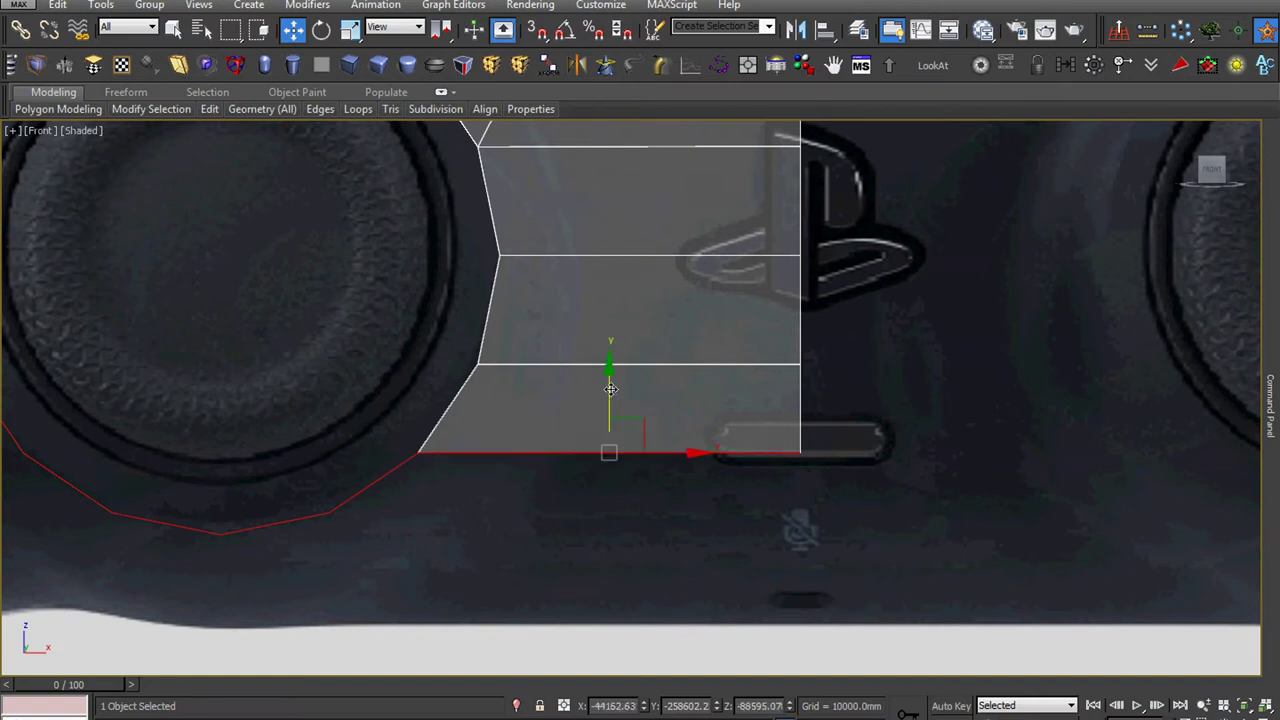
shift+drag(610, 389, 601, 490)
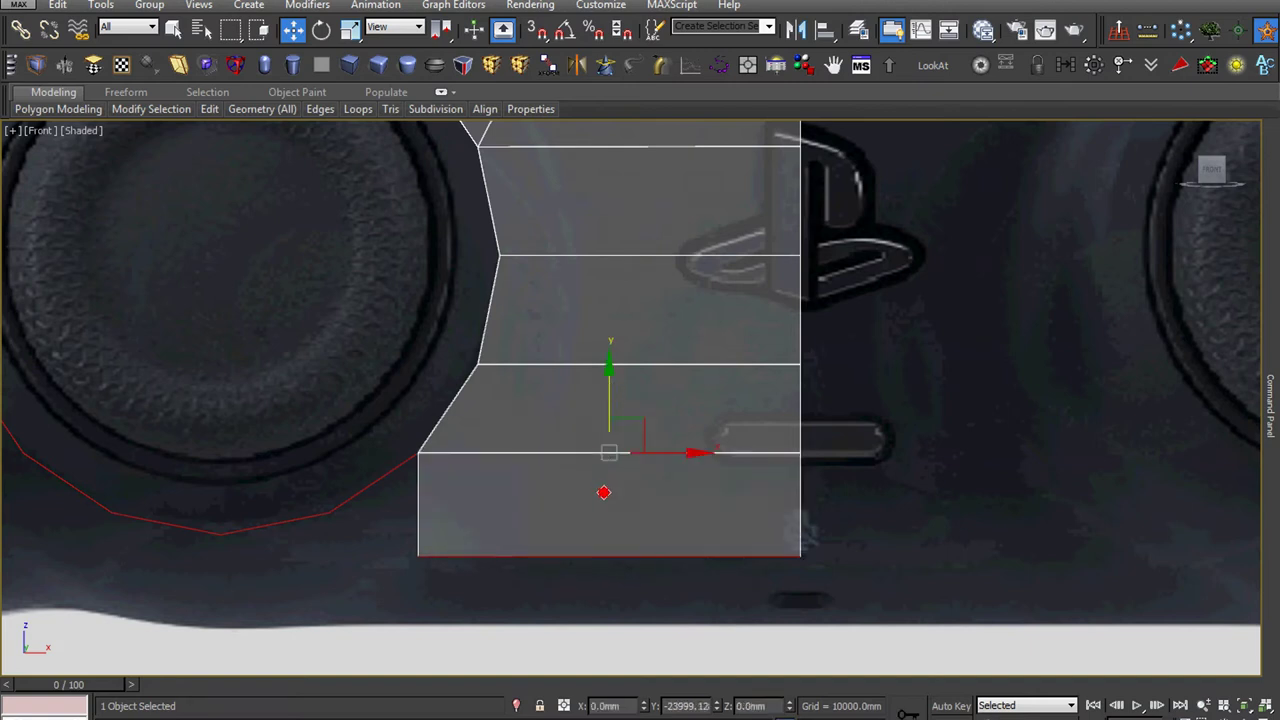
scroll(452, 548, up, 2)
key(1)
drag(435, 574, 369, 553)
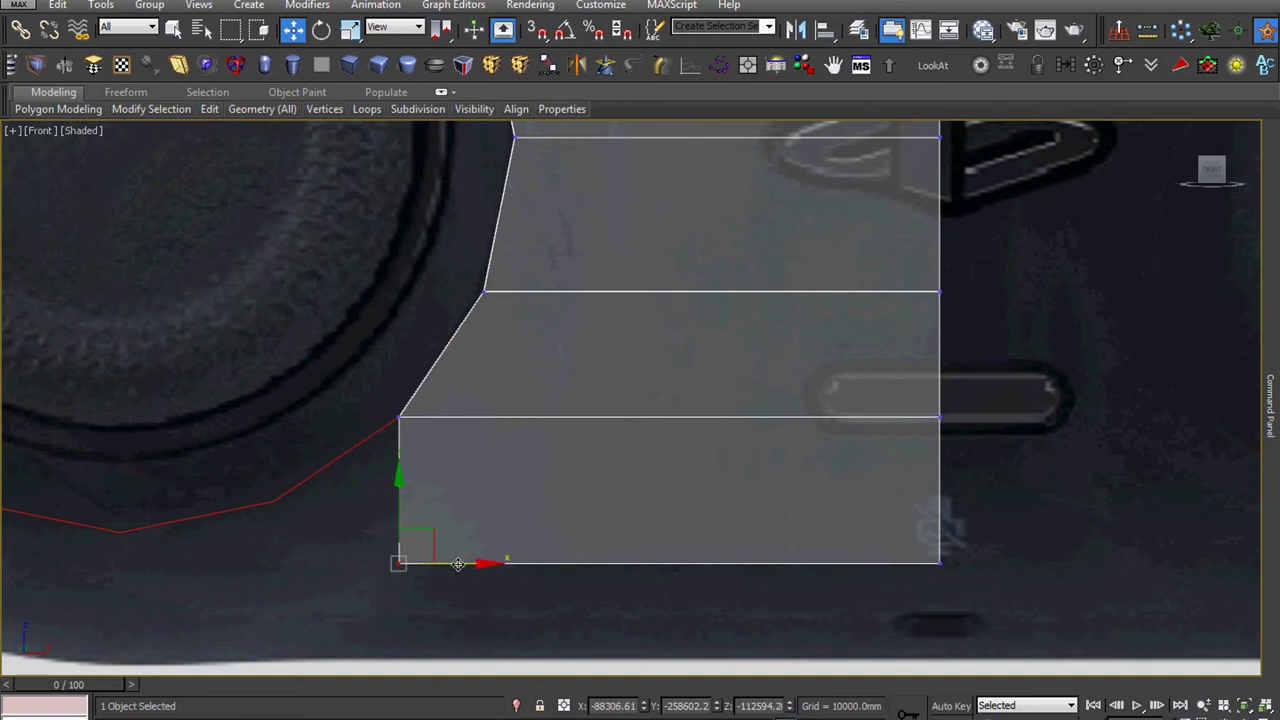
drag(458, 564, 480, 567)
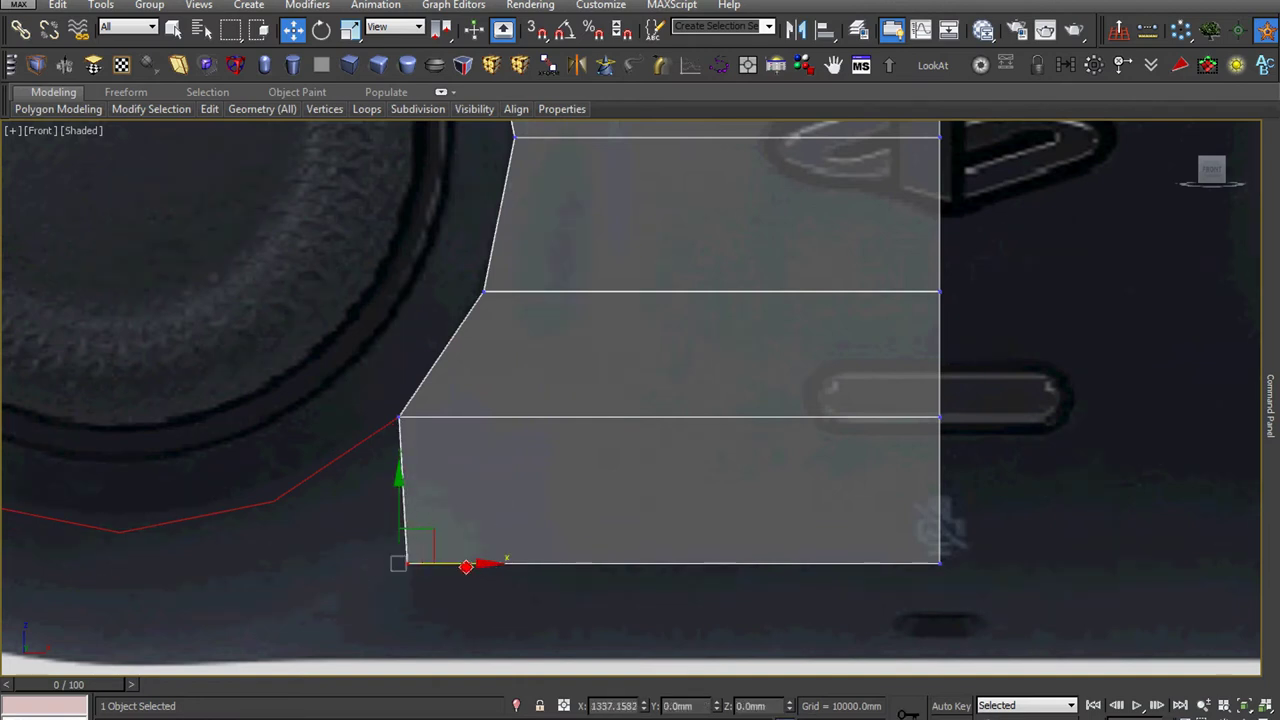
middle_drag(466, 566, 504, 517)
- Extrude a second row of faces downward and push its bottom edge slightly lower
key(2)
click(712, 515)
shift+drag(712, 515, 720, 605)
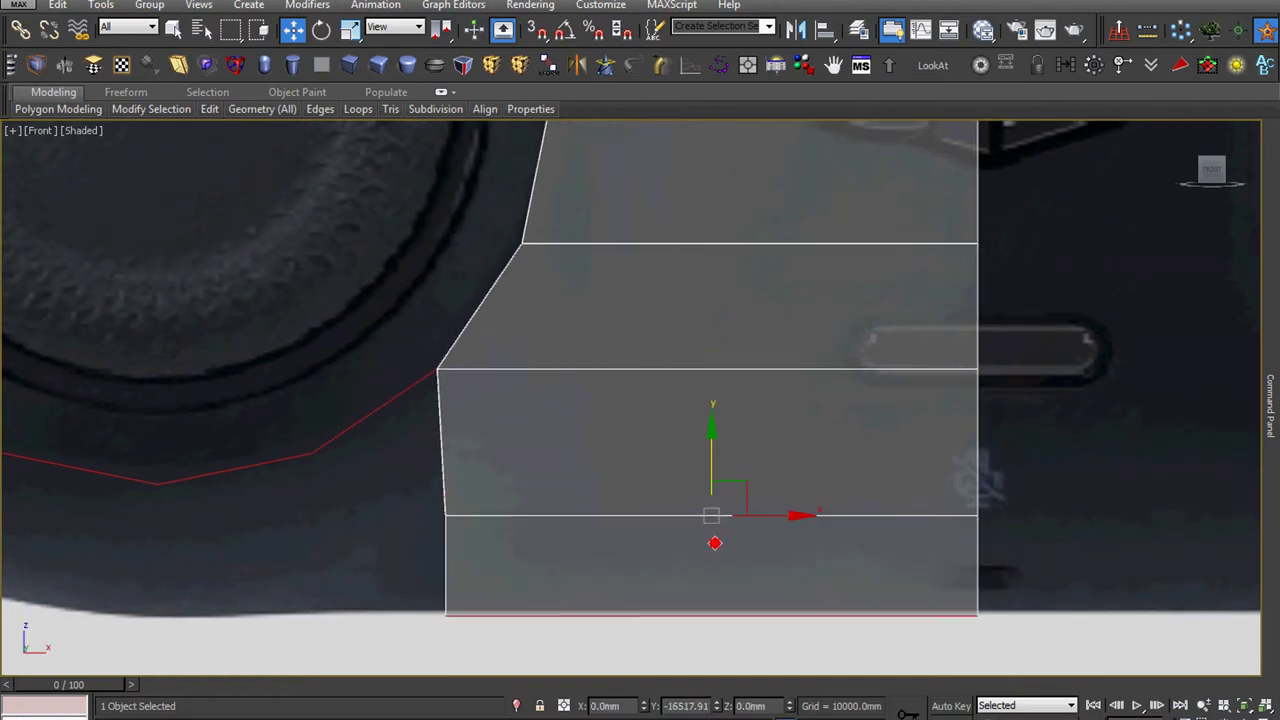
shift+drag(720, 532, 727, 536)
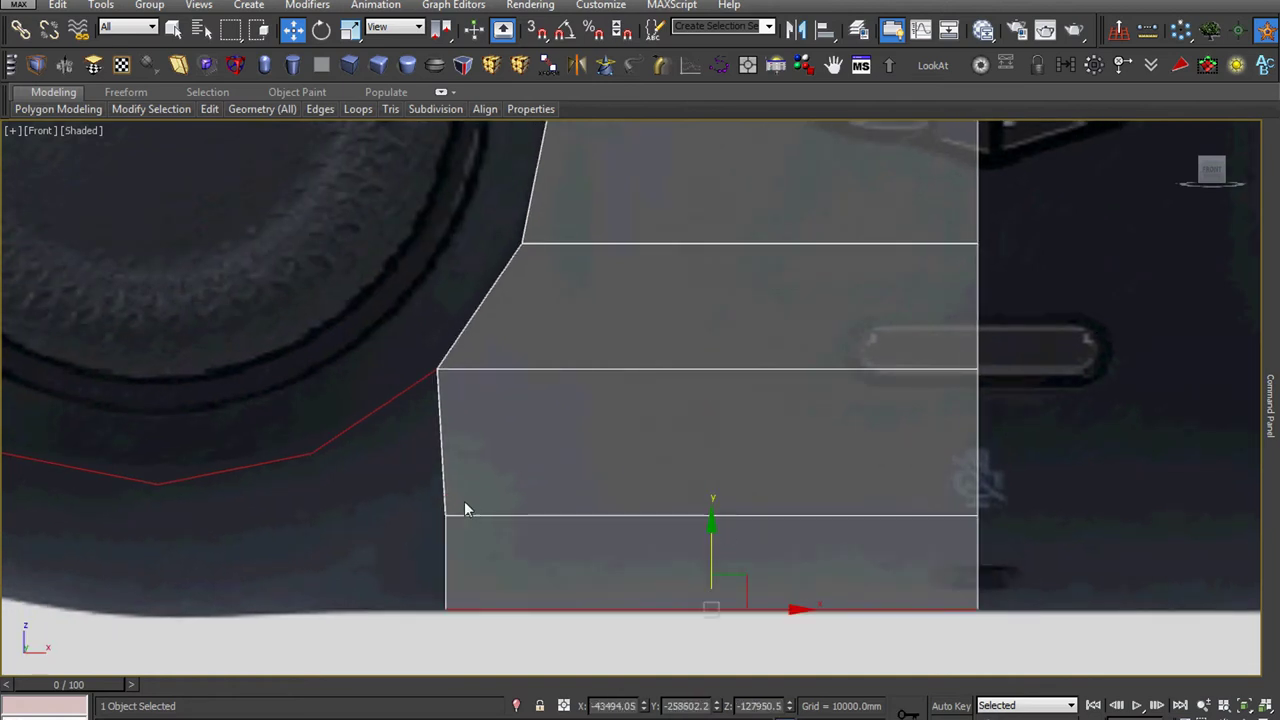
- Extrude the bottom row's left edge into two new polygons extending leftward
click(445, 532)
middle_drag(445, 532, 479, 538)
shift+drag(527, 568, 405, 566)
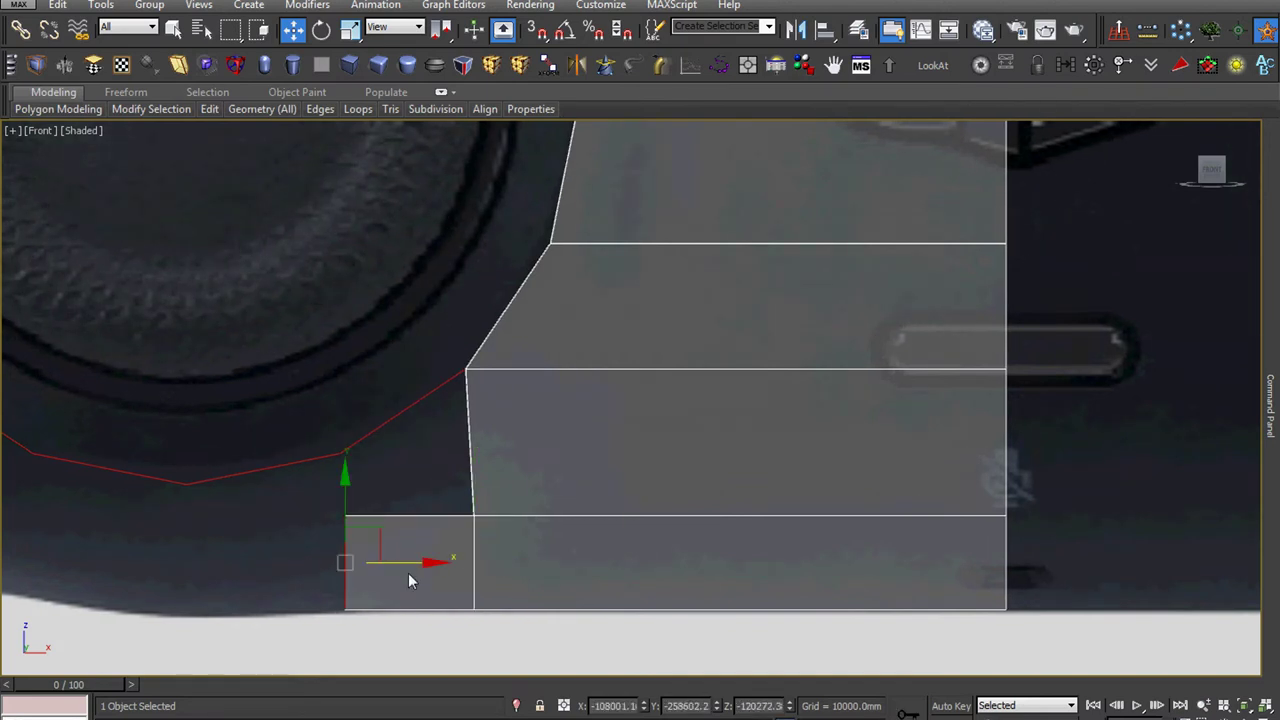
scroll(515, 556, up, 1)
scroll(511, 556, up, 1)
shift+drag(502, 540, 278, 547)
scroll(395, 552, up, 1)
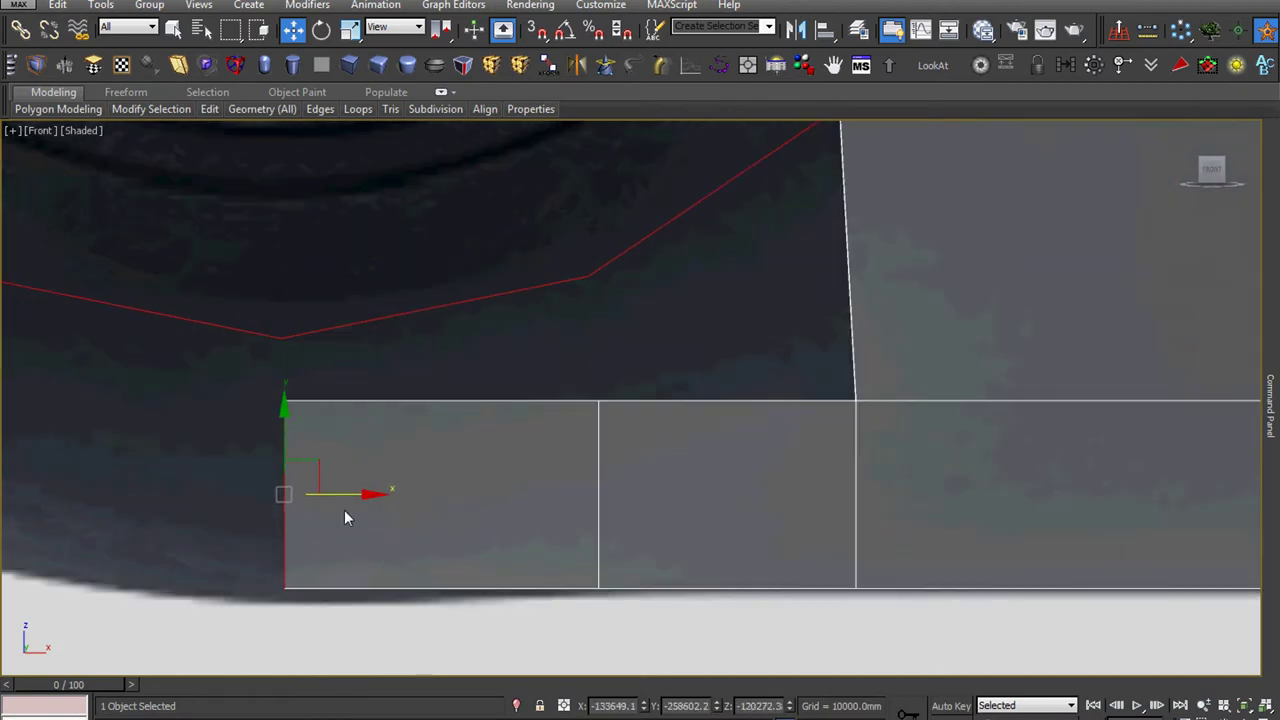
- Lower the left and middle edges so the new polygons slant along the outline
drag(282, 436, 287, 451)
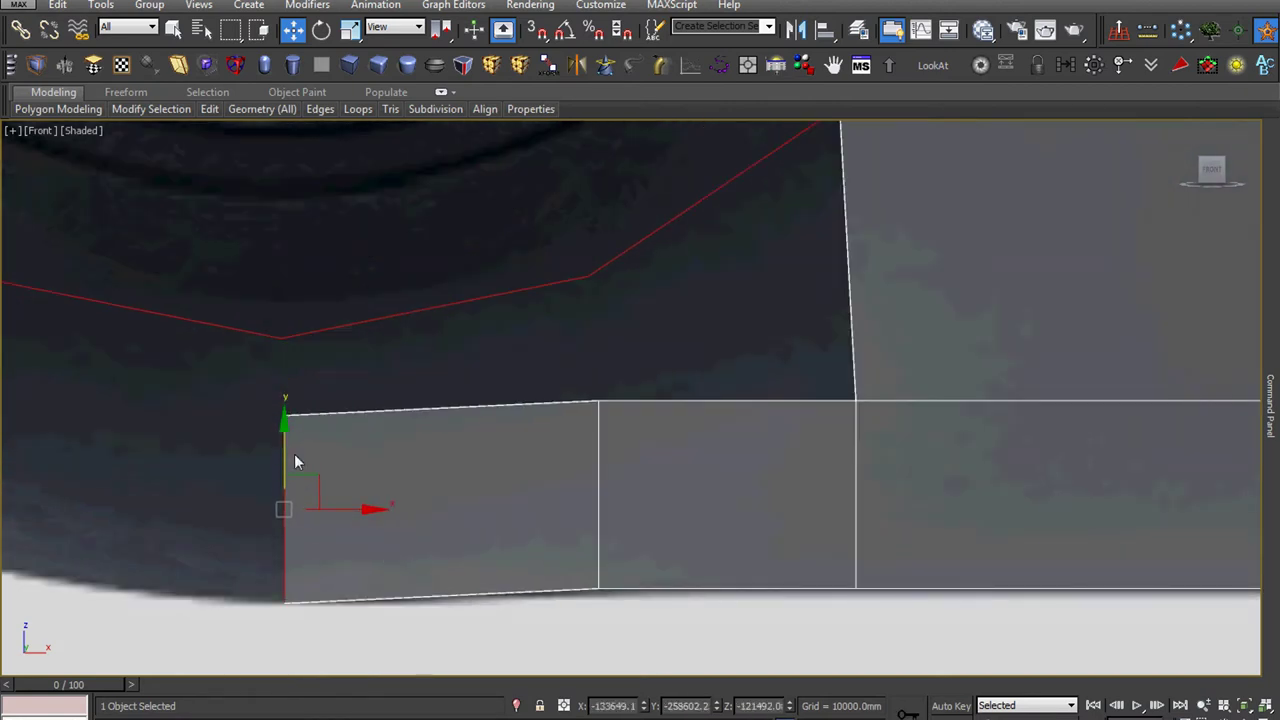
scroll(294, 455, down, 3)
scroll(569, 500, up, 3)
click(561, 497)
drag(558, 425, 559, 429)
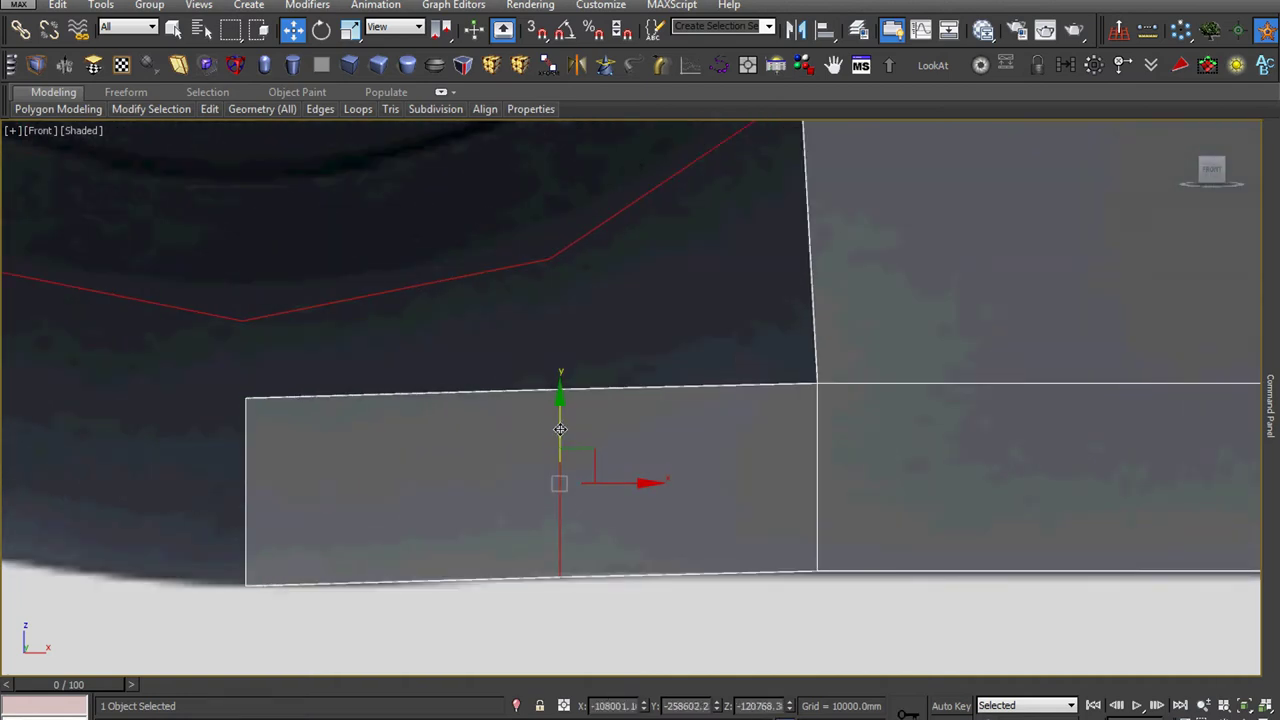
scroll(560, 429, down, 3)
scroll(600, 450, up, 2)
scroll(632, 465, down, 2)
- Reposition the vertex where the edge loops meet
scroll(689, 491, down, 1)
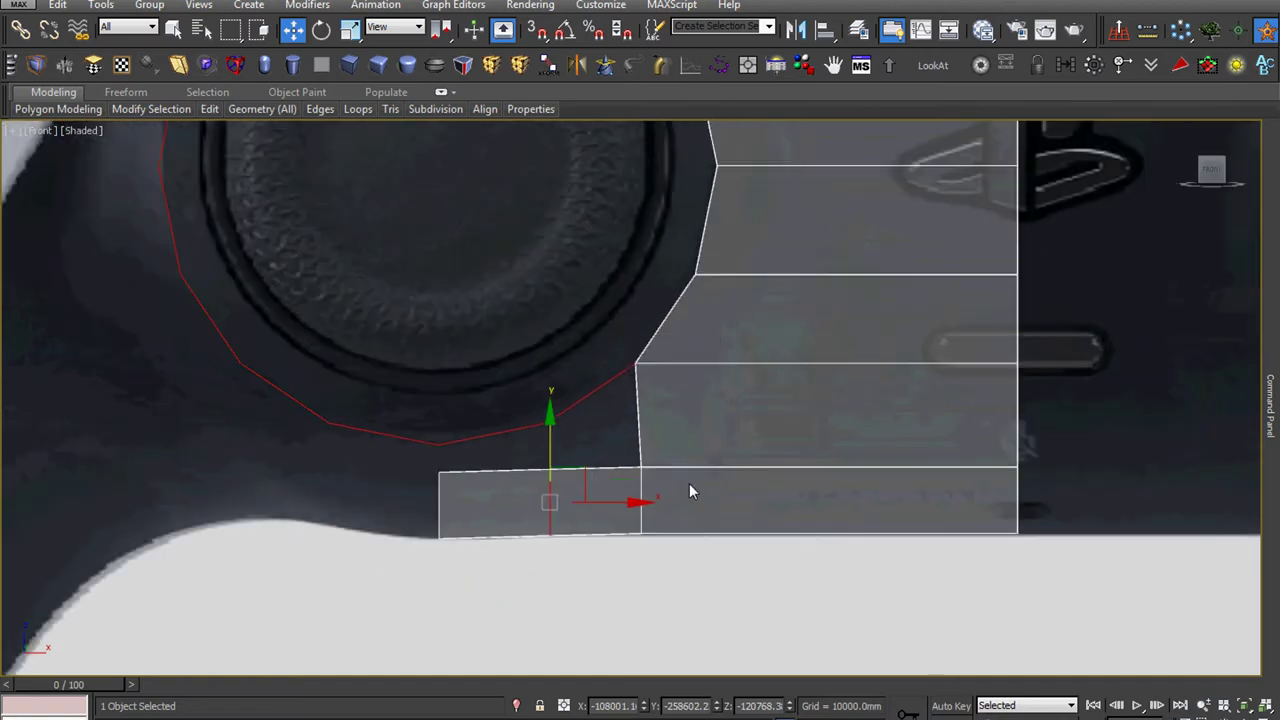
scroll(689, 483, down, 1)
scroll(718, 481, down, 1)
scroll(684, 482, up, 2)
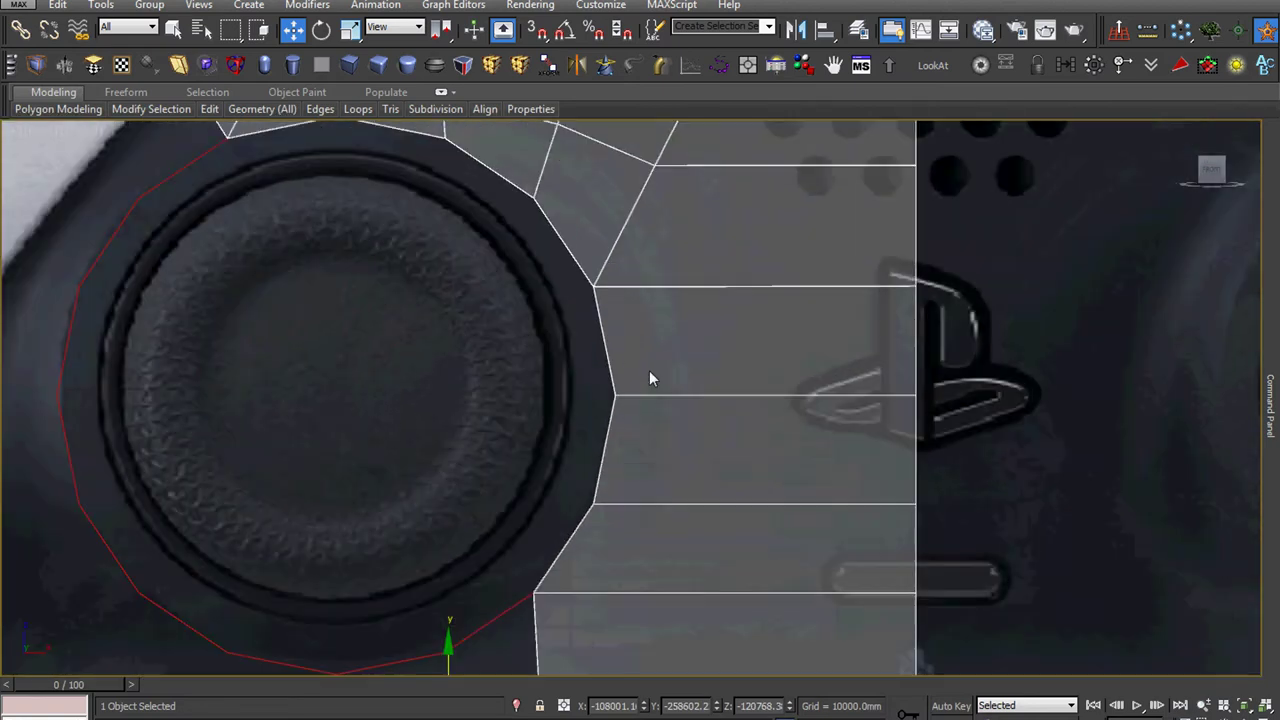
scroll(641, 455, down, 2)
scroll(644, 436, down, 1)
scroll(522, 328, up, 3)
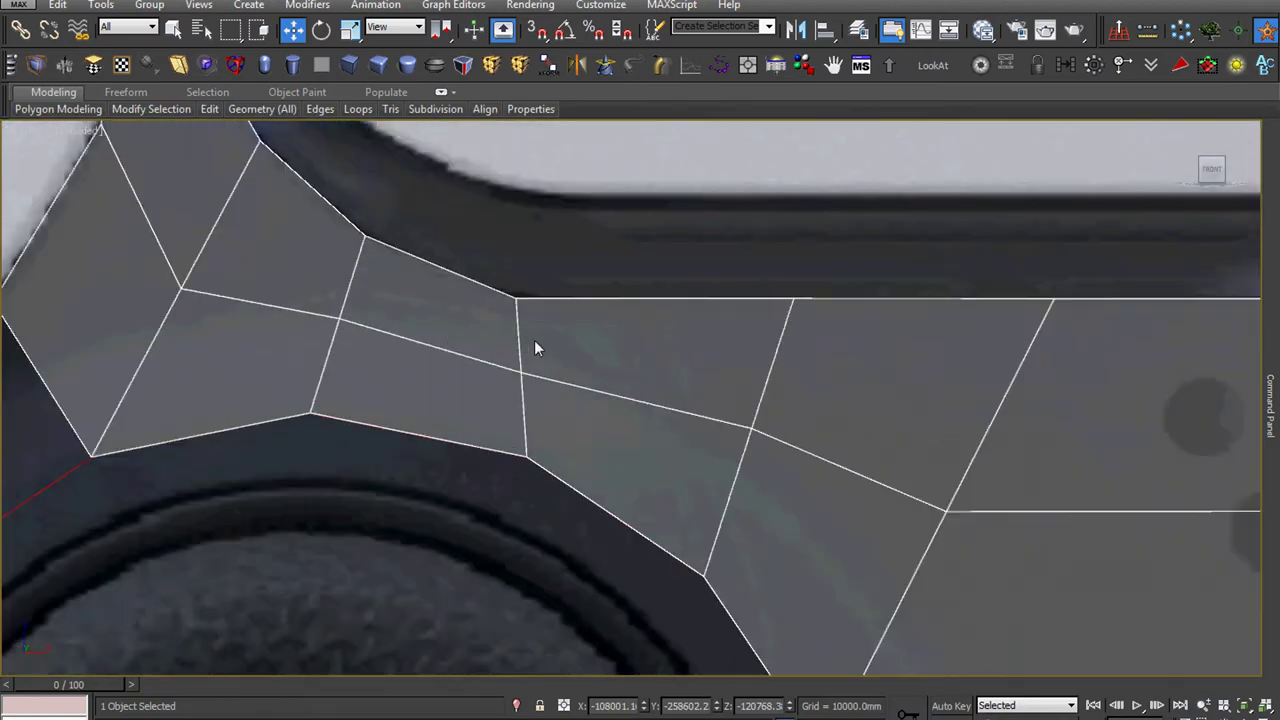
scroll(534, 347, up, 1)
key(1)
click(516, 386)
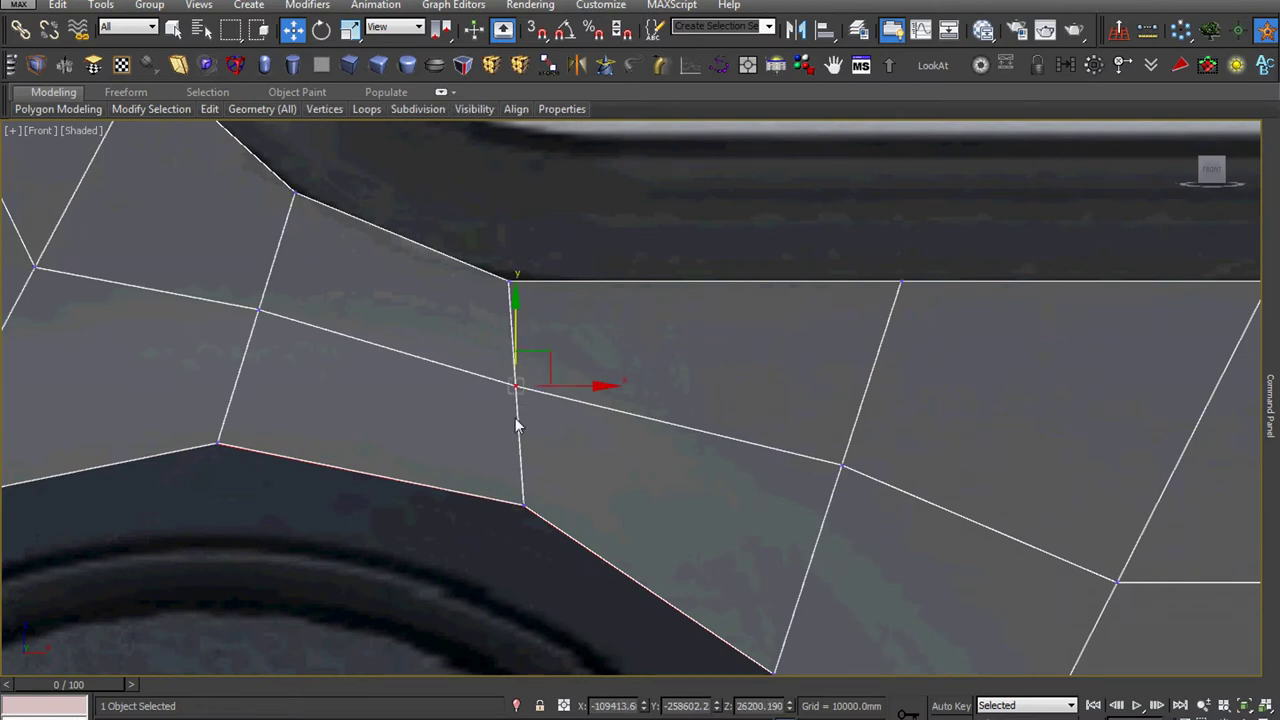
scroll(515, 417, down, 3)
mouse_move(565, 418)
middle_down()
mouse_move(636, 435)
mouse_move(400, 410)
mouse_move(497, 313)
middle_up()
- Extrude a polygon down-left around the thumbstick and place its top-left corner on the body's edge
scroll(352, 403, up, 3)
key(2)
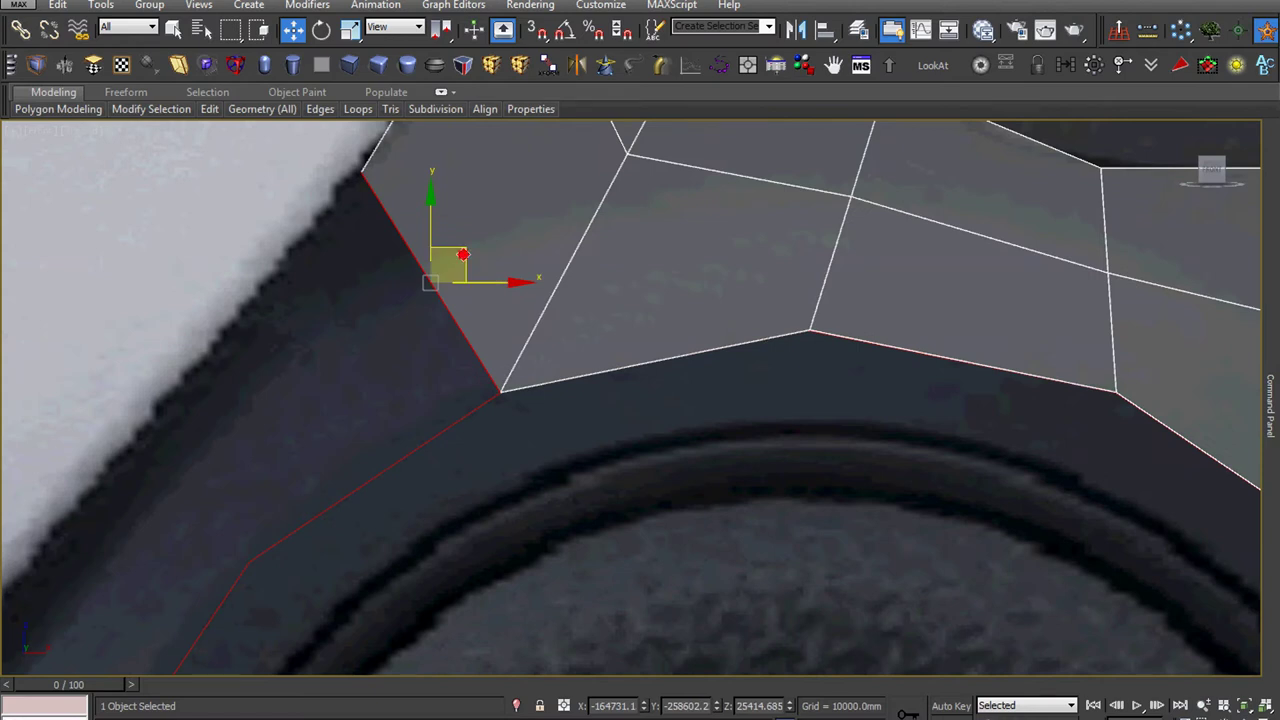
shift+drag(463, 255, 225, 472)
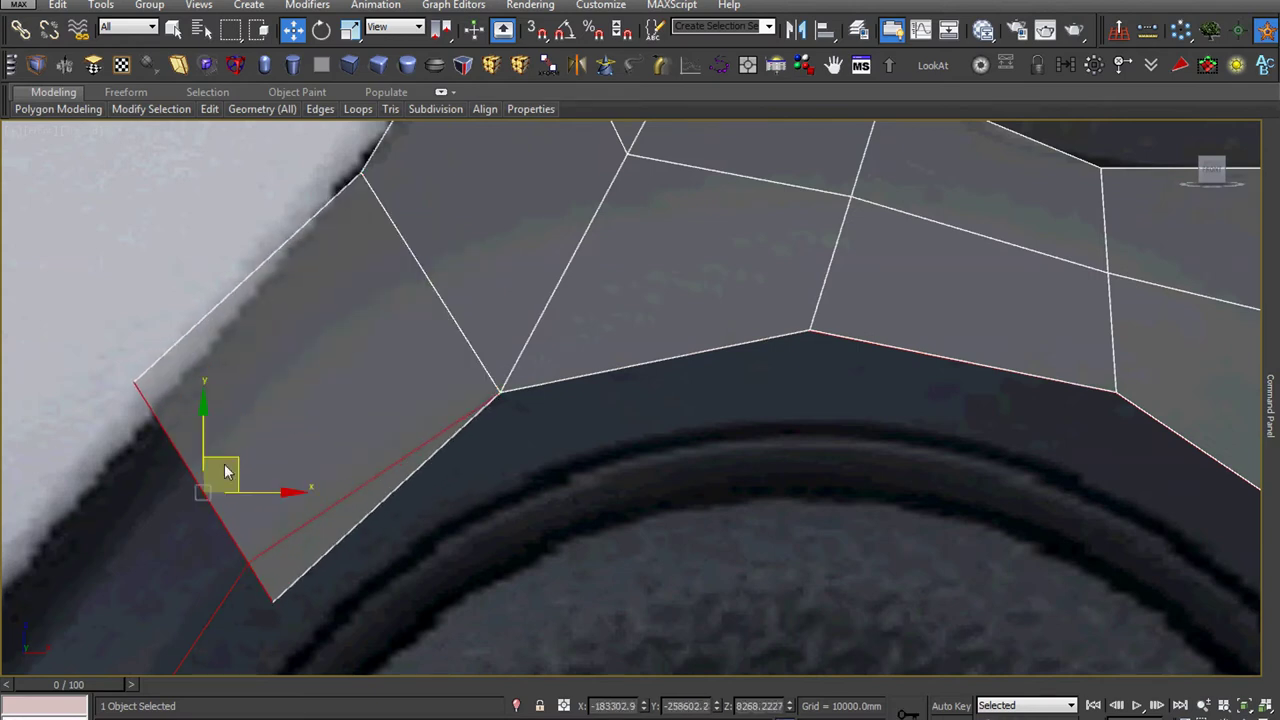
scroll(225, 472, up, 2)
key(1)
click(212, 316)
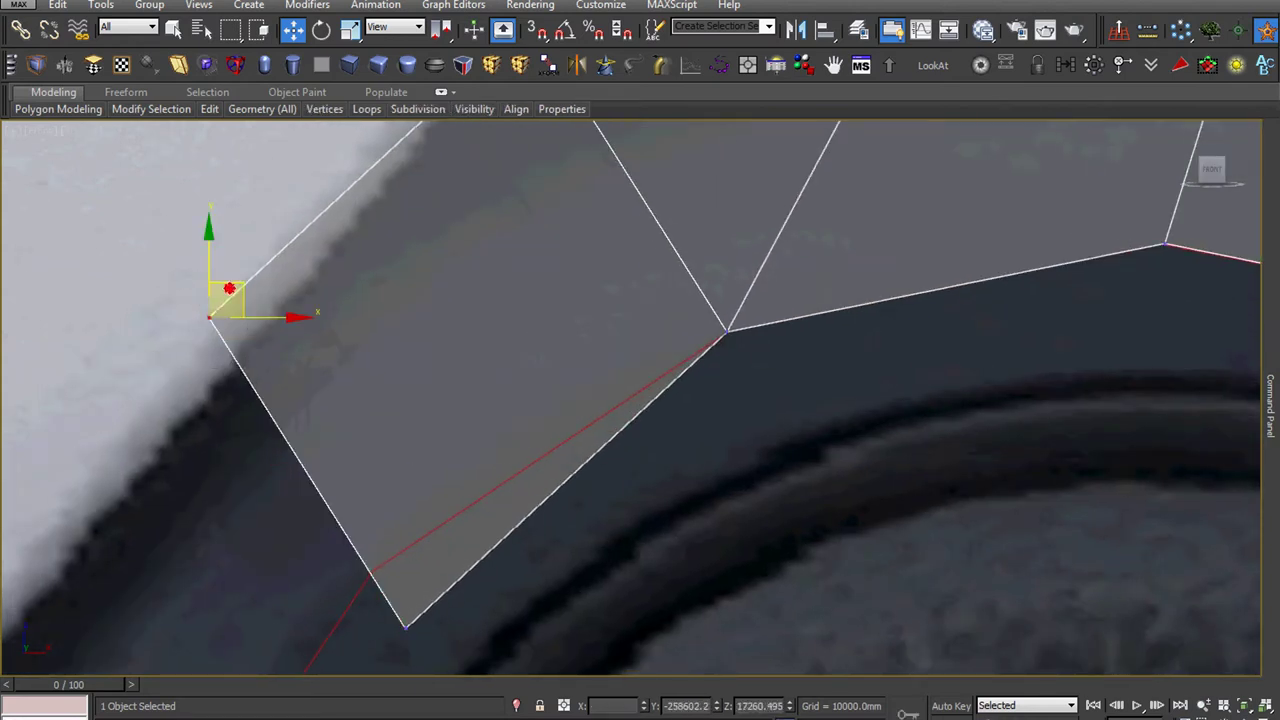
drag(229, 289, 250, 345)
- Move the new polygon's bottom vertex onto the red outline in the front view
scroll(357, 386, up, 3)
mouse_move(400, 449)
mouse_down()
mouse_move(587, 568)
mouse_move(470, 428)
mouse_up()
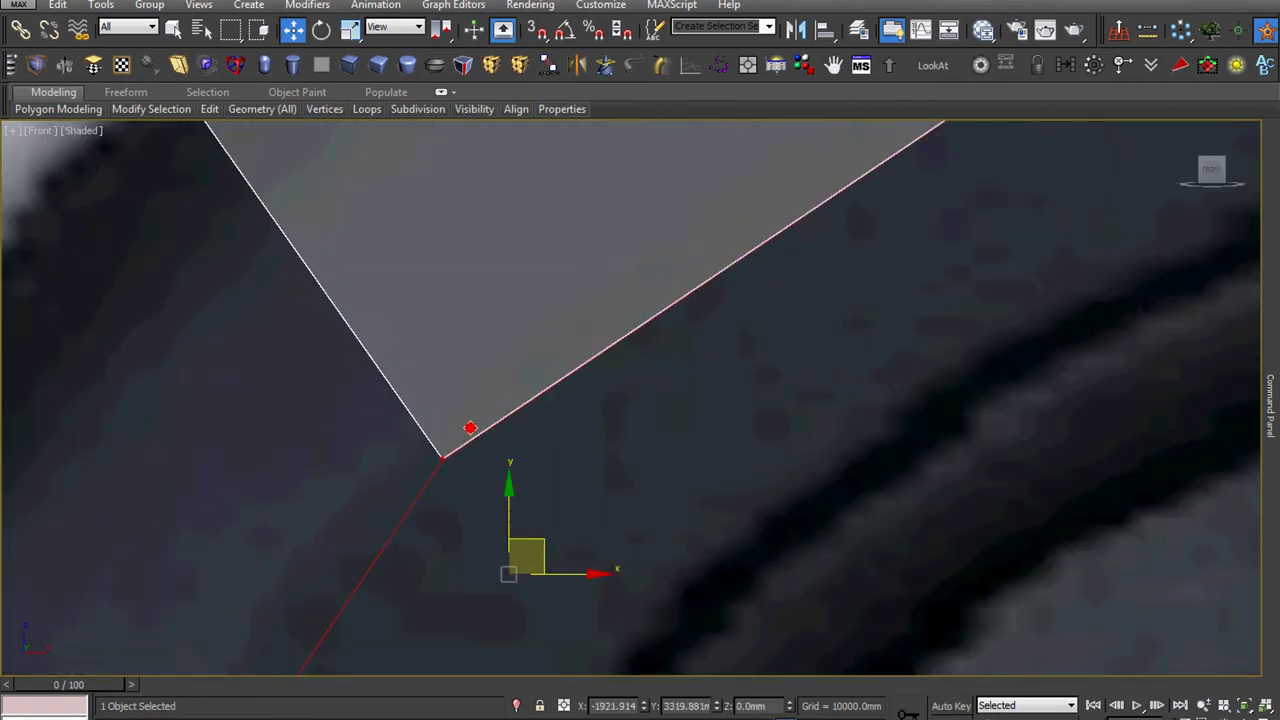
scroll(470, 428, down, 5)
scroll(448, 502, down, 5)
mouse_move(448, 502)
alt+middle_down()
mouse_move(515, 427)
mouse_move(509, 477)
mouse_move(239, 541)
alt+middle_up()
key(f)
scroll(509, 486, down, 5)
drag(239, 541, 302, 538)
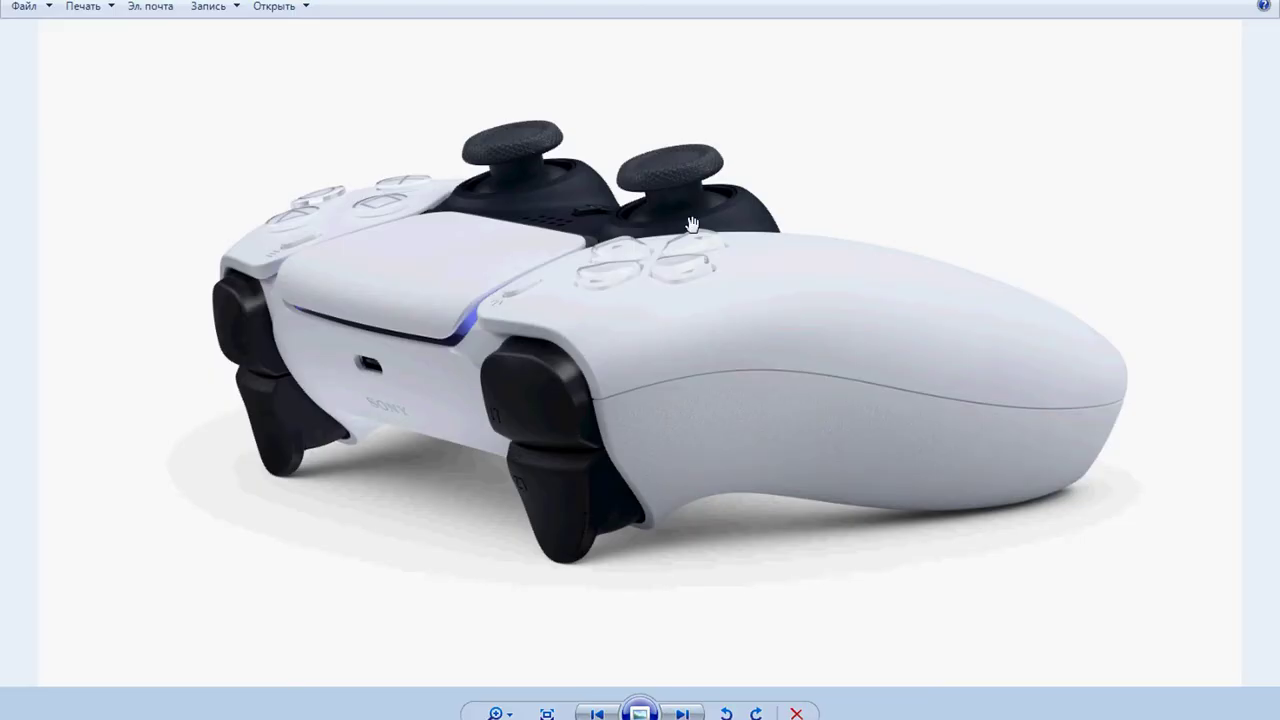
scroll(692, 224, up, 1)
scroll(692, 224, up, 2)
scroll(692, 222, up, 1)
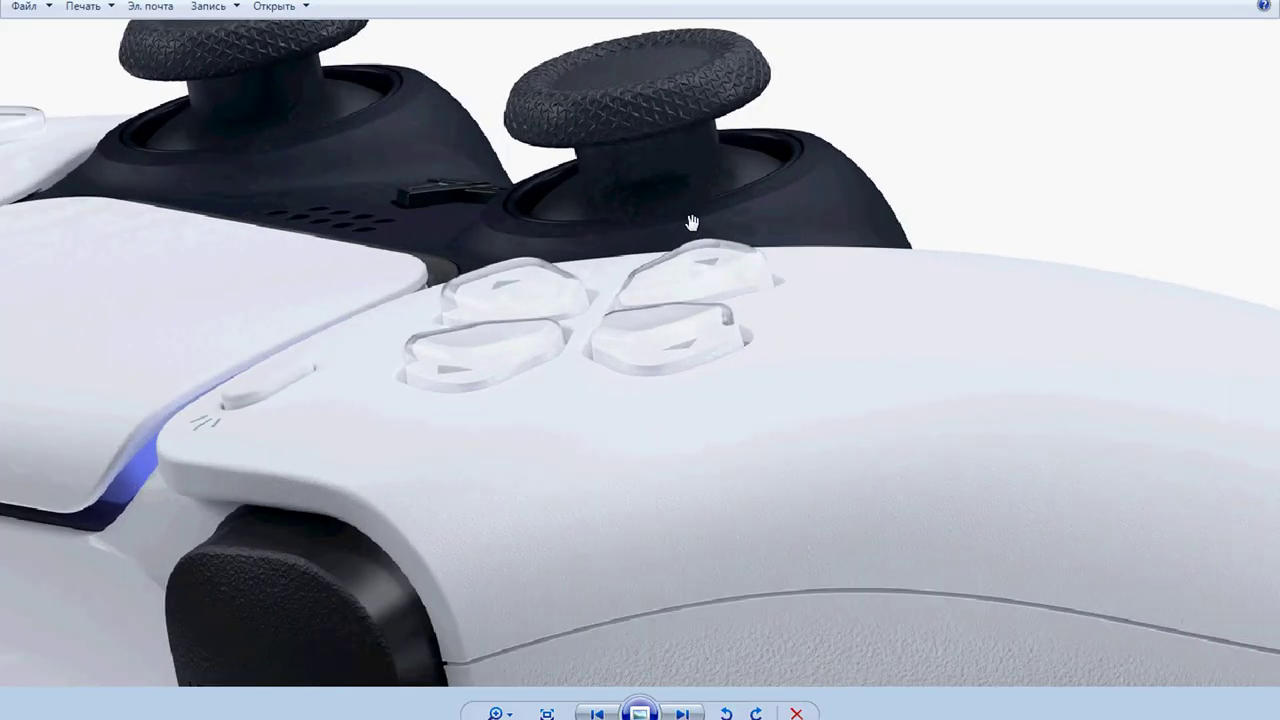
scroll(712, 222, down, 1)
scroll(712, 222, down, 1)
scroll(712, 222, down, 1)
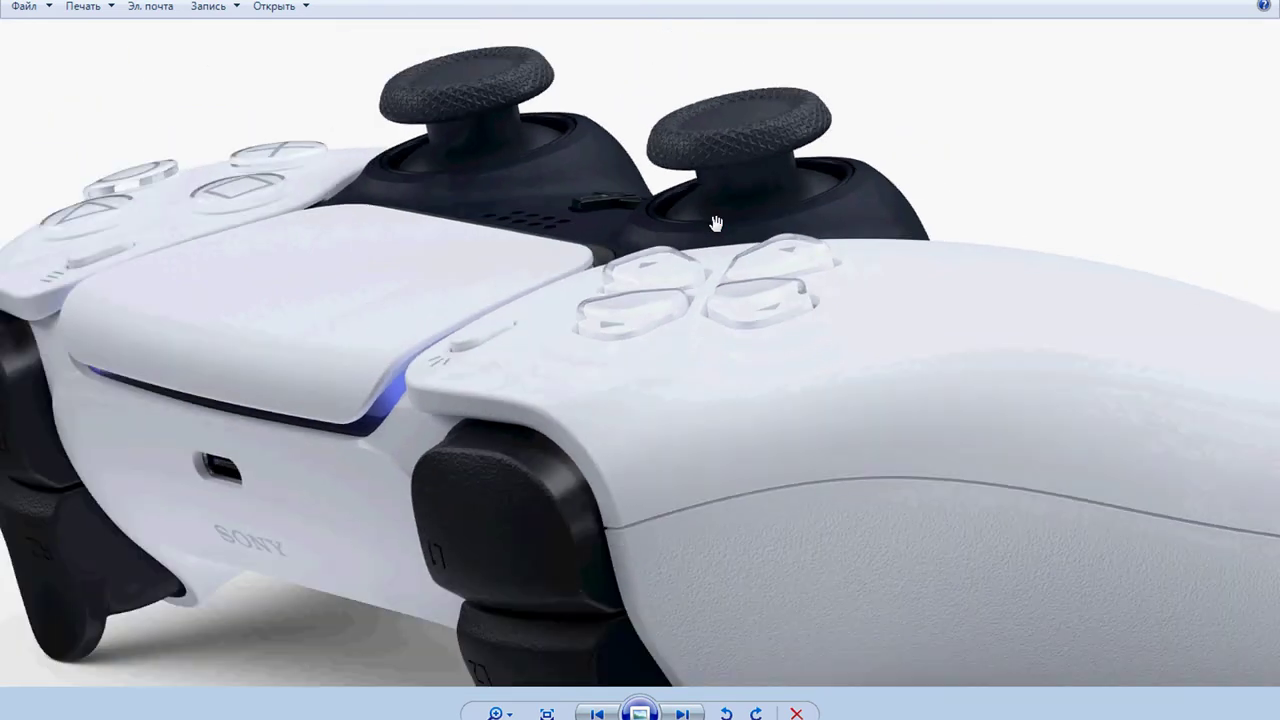
scroll(712, 222, down, 1)
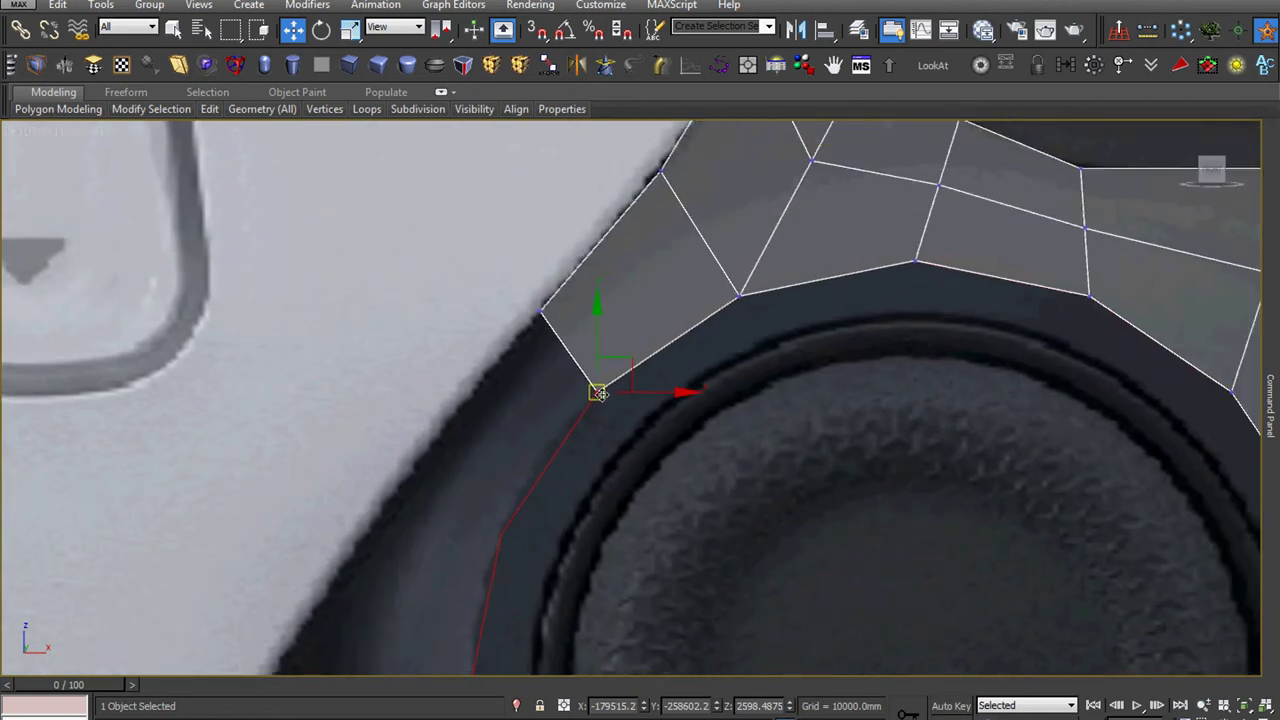
- Pull the polygon's tip vertex down-left along the body edge and lower its left vertex into a strip
key(2)
scroll(577, 362, up, 2)
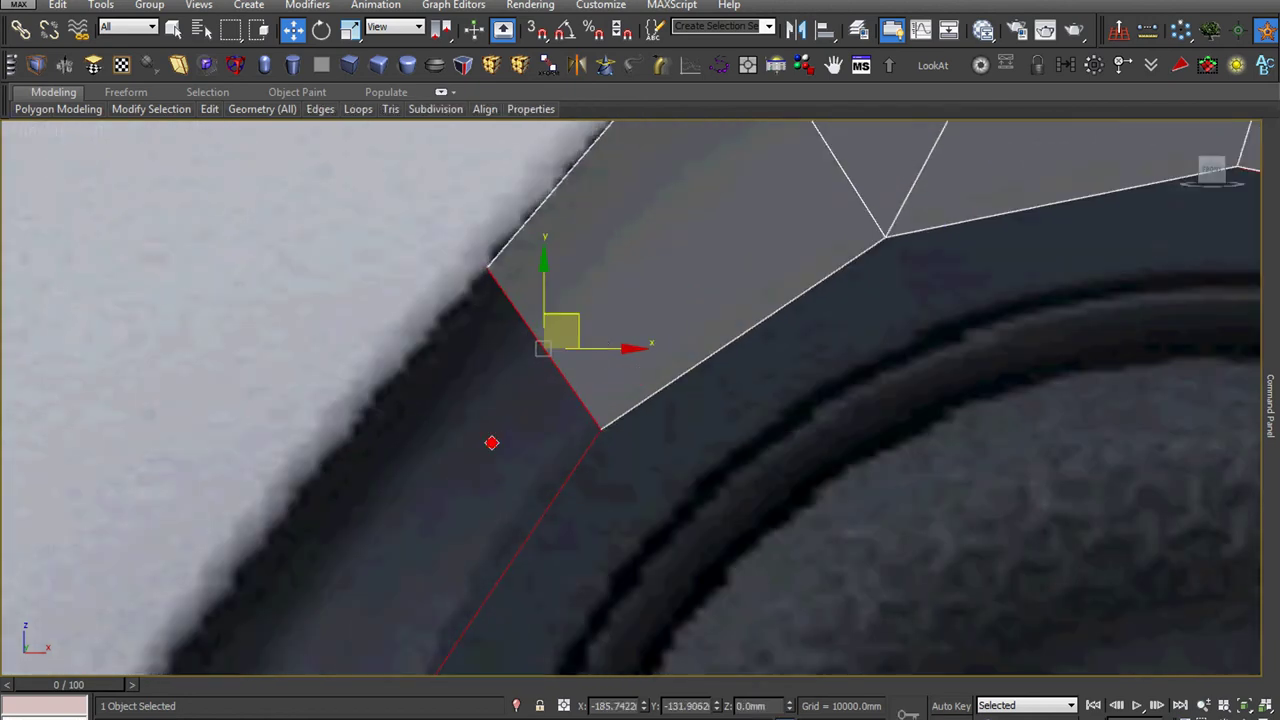
scroll(507, 397, down, 2)
scroll(507, 397, up, 3)
scroll(507, 397, down, 1)
scroll(507, 397, up, 2)
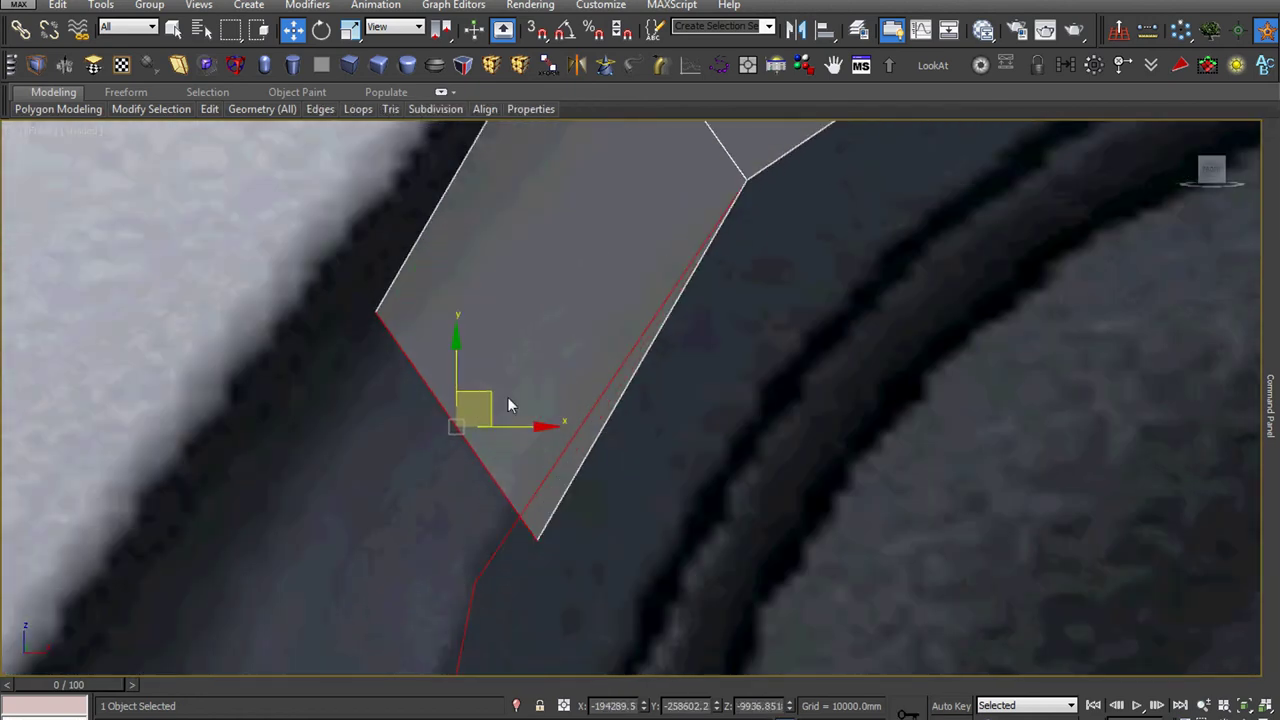
key(1)
click(537, 537)
scroll(559, 544, up, 2)
drag(633, 455, 452, 583)
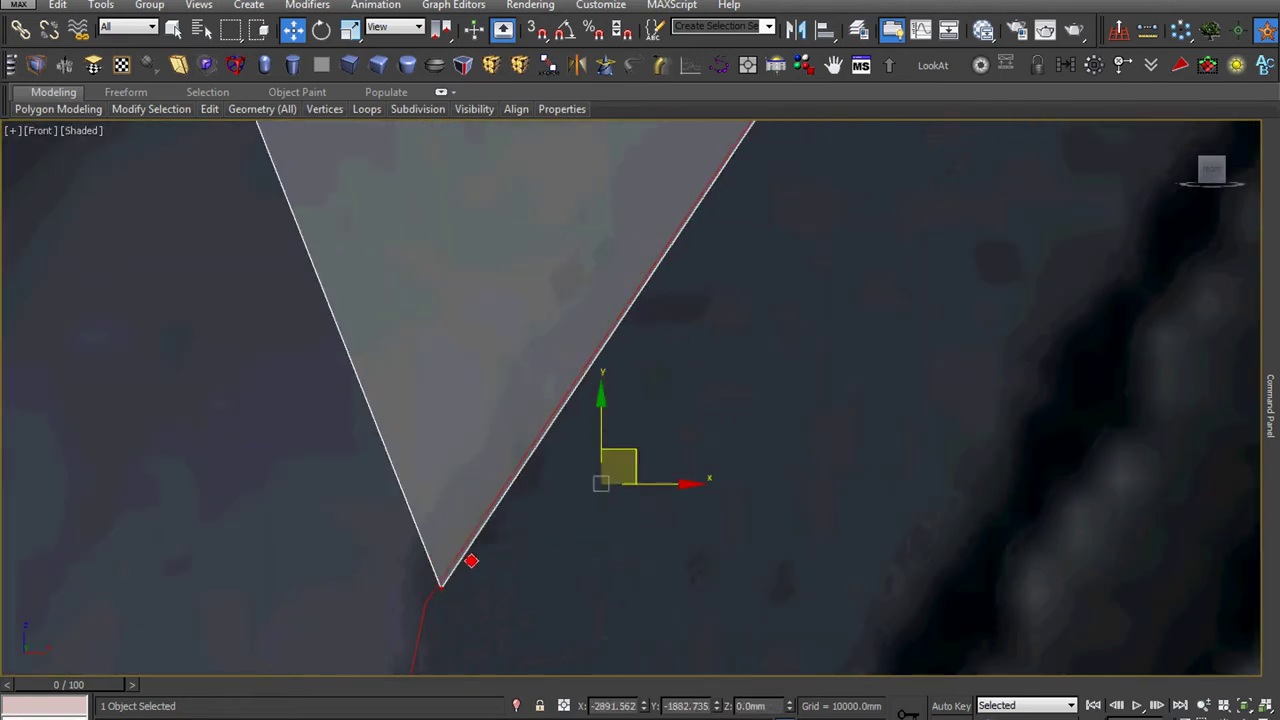
scroll(452, 510, up, 2)
scroll(452, 510, down, 2)
click(429, 386)
drag(429, 386, 310, 477)
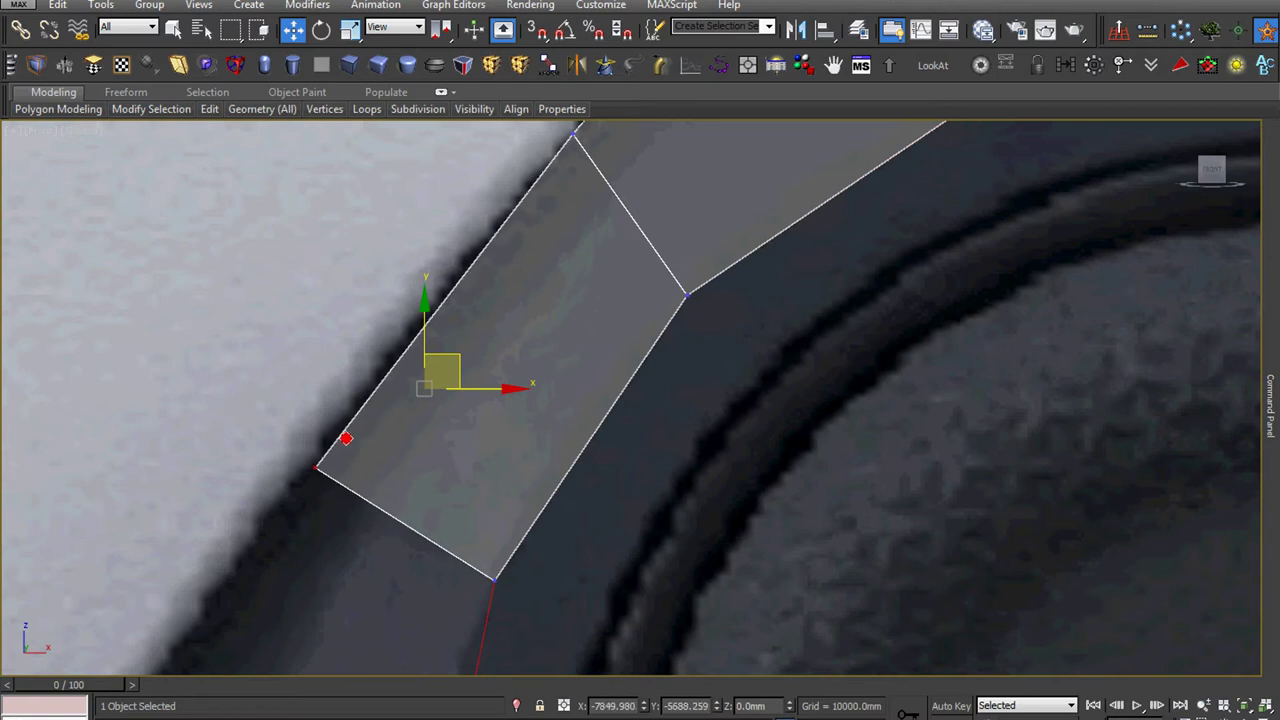
- Extrude the strip's outer edge downward, snapping the new corner to the red outline and sliding the left vertex along the body
scroll(444, 393, down, 2)
scroll(444, 393, down, 2)
scroll(444, 393, up, 2)
key(2)
click(444, 382)
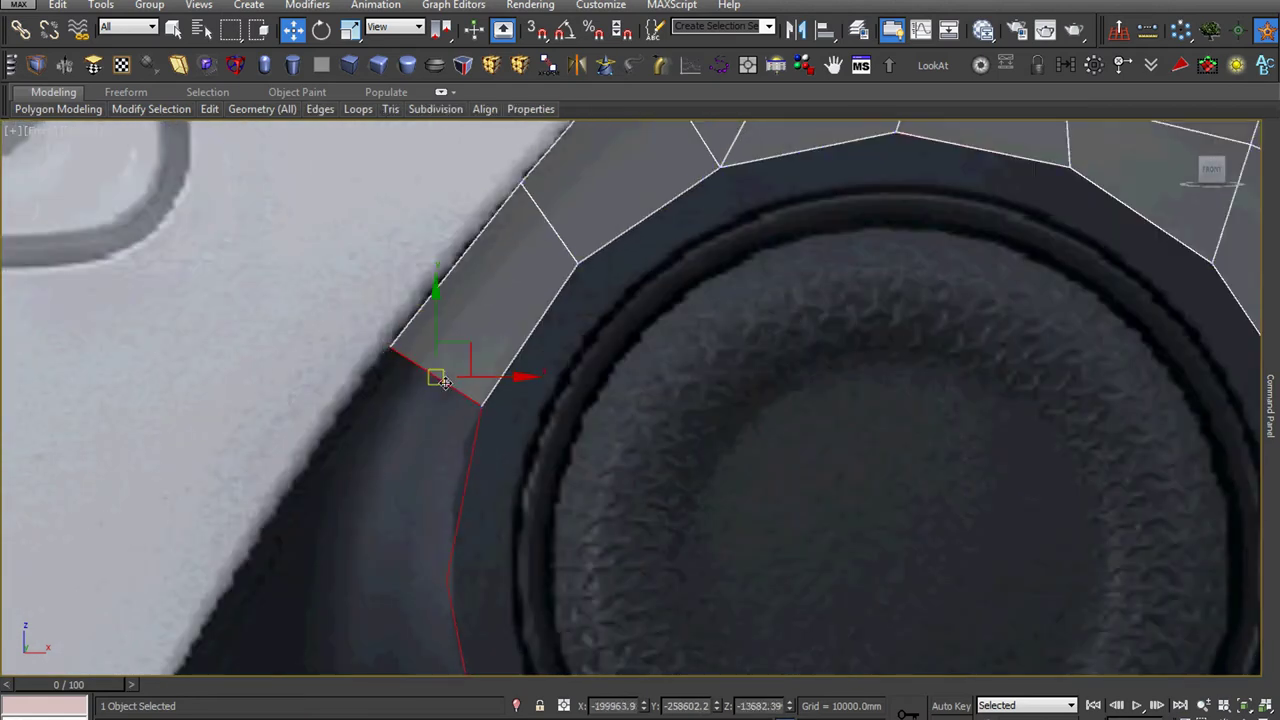
shift+drag(463, 341, 400, 517)
scroll(423, 551, up, 3)
key(1)
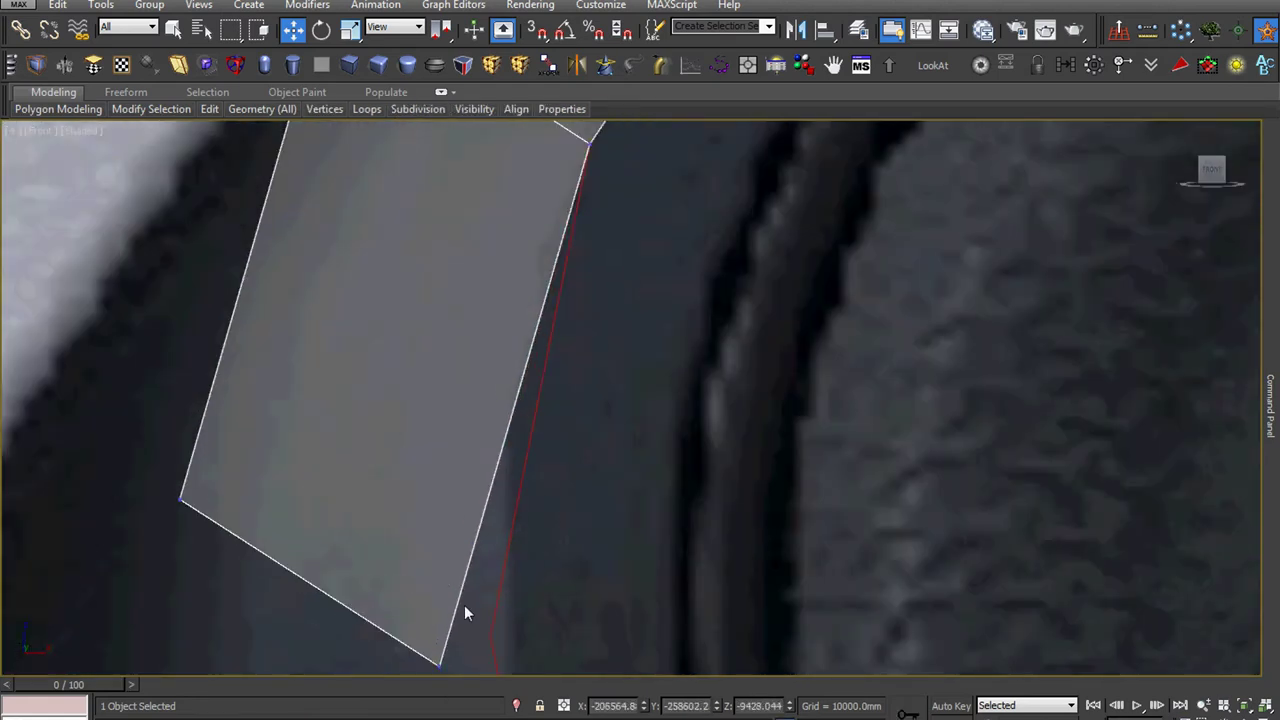
middle_drag(464, 605, 465, 470)
drag(483, 488, 518, 440)
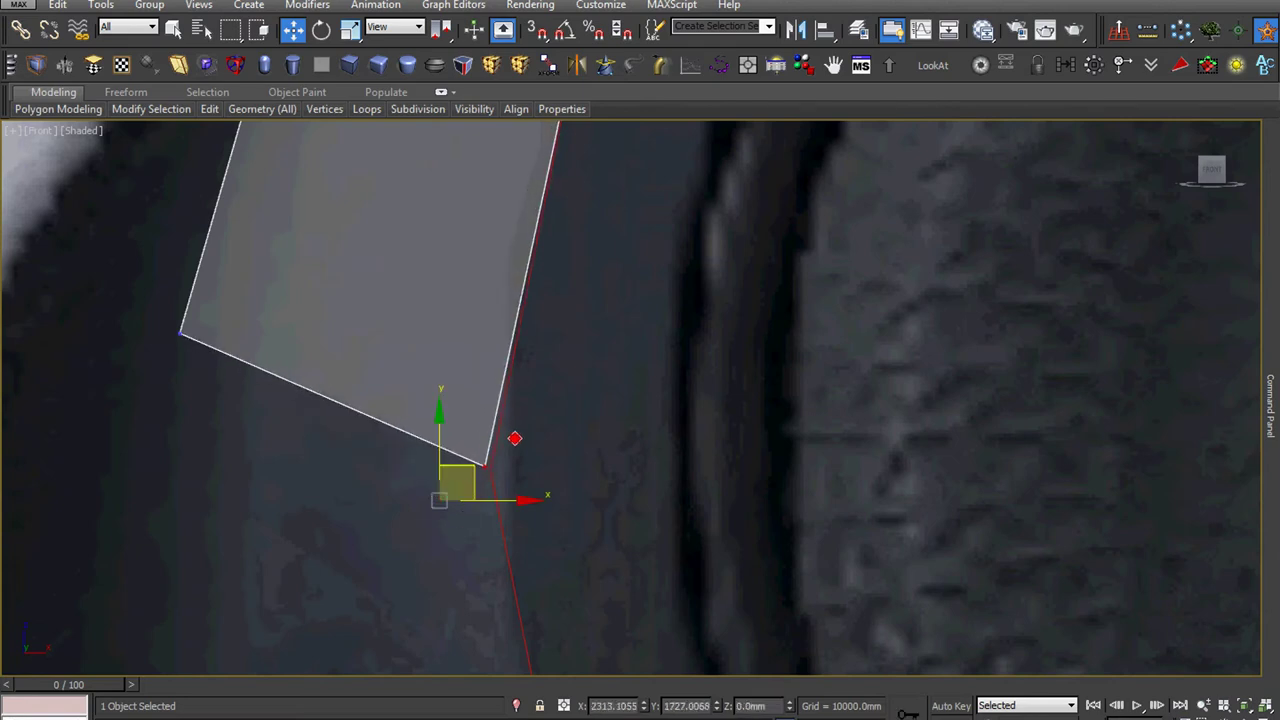
middle_drag(520, 440, 791, 537)
drag(634, 449, 545, 470)
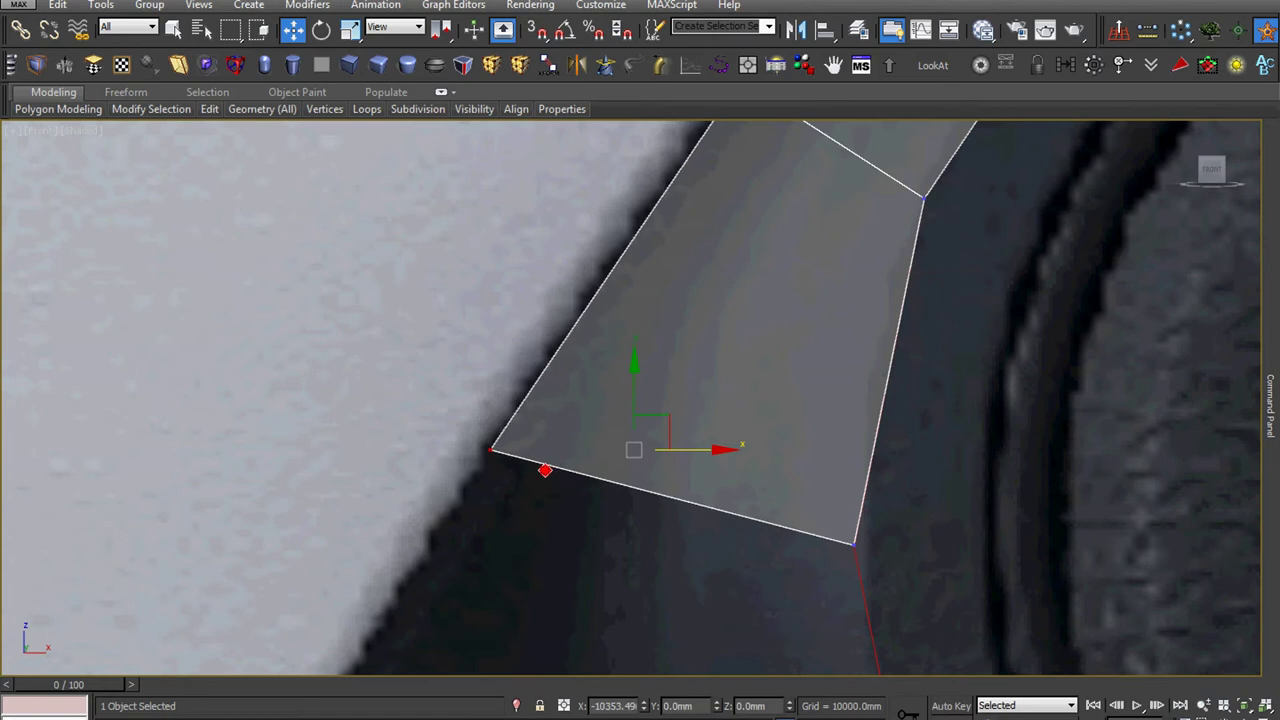
scroll(545, 470, down, 5)
- Extrude the bottom edge into another quad, snap its bottom-right vertex to the outline corner, and widen its left corner
key(2)
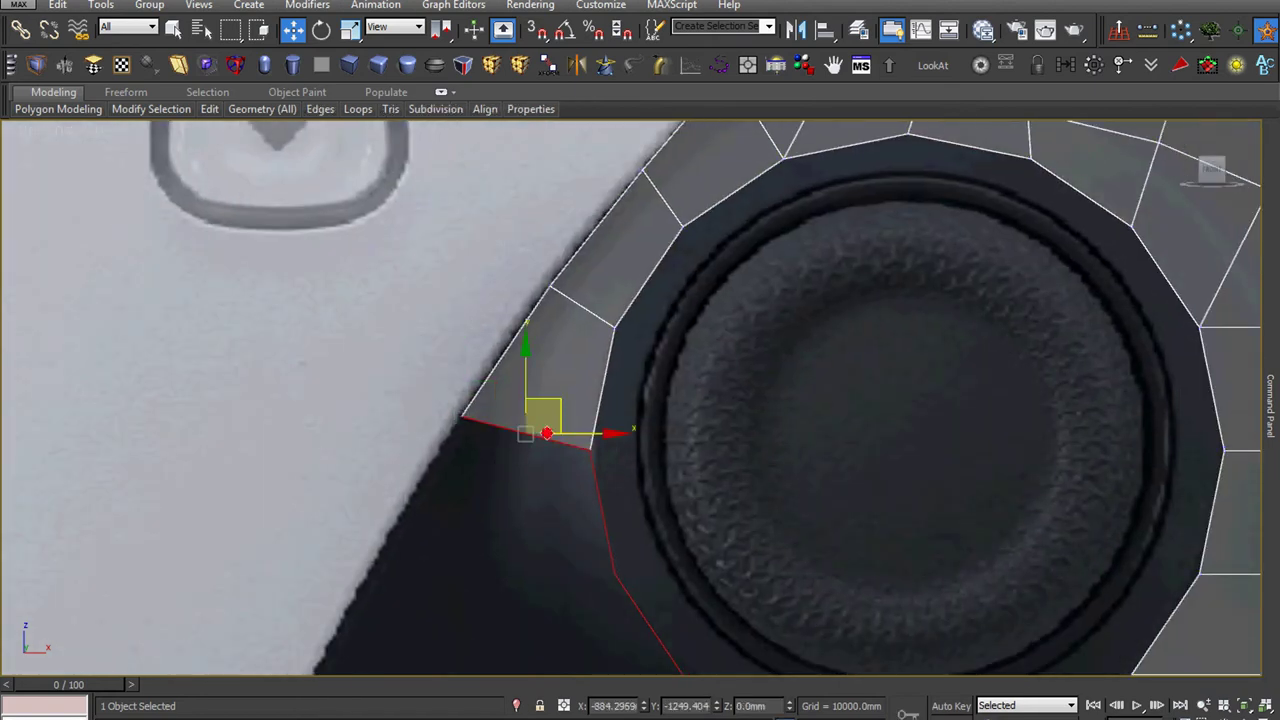
shift+drag(547, 440, 543, 551)
scroll(543, 551, up, 5)
scroll(574, 509, up, 2)
key(1)
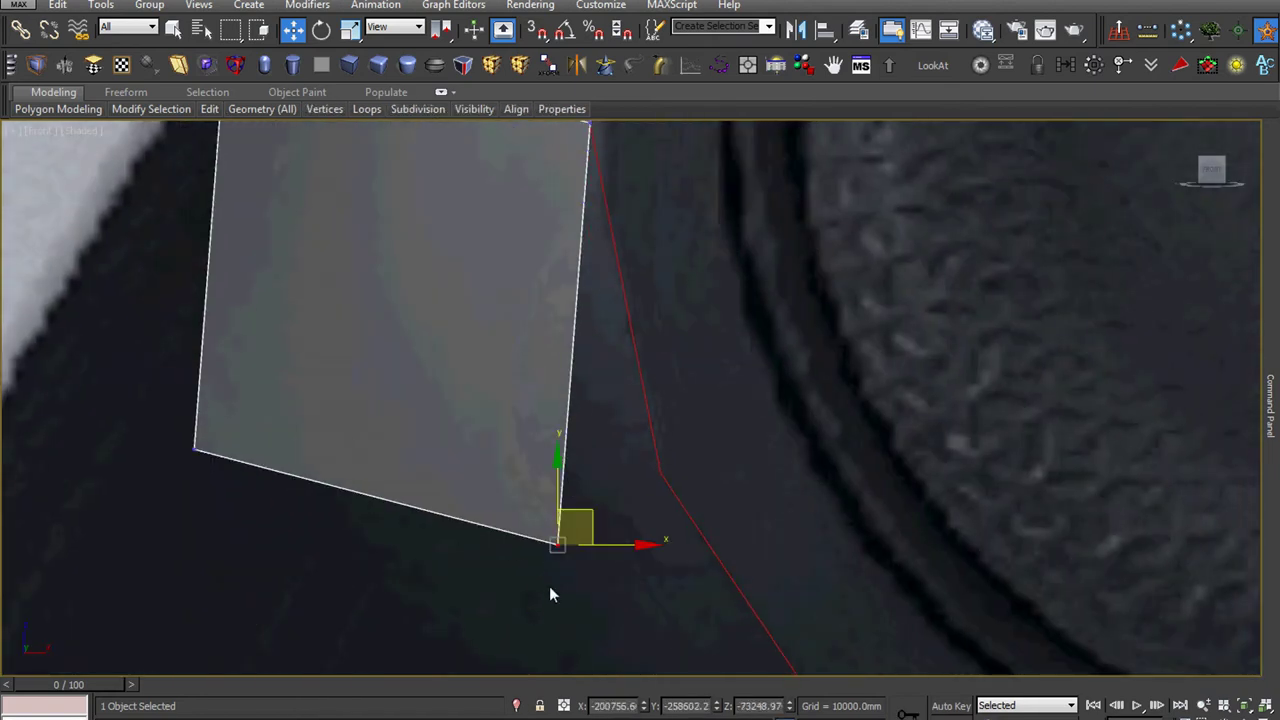
drag(556, 495, 582, 434)
mouse_move(620, 503)
mouse_down()
mouse_move(705, 483)
mouse_move(660, 446)
mouse_up()
scroll(704, 483, up, 2)
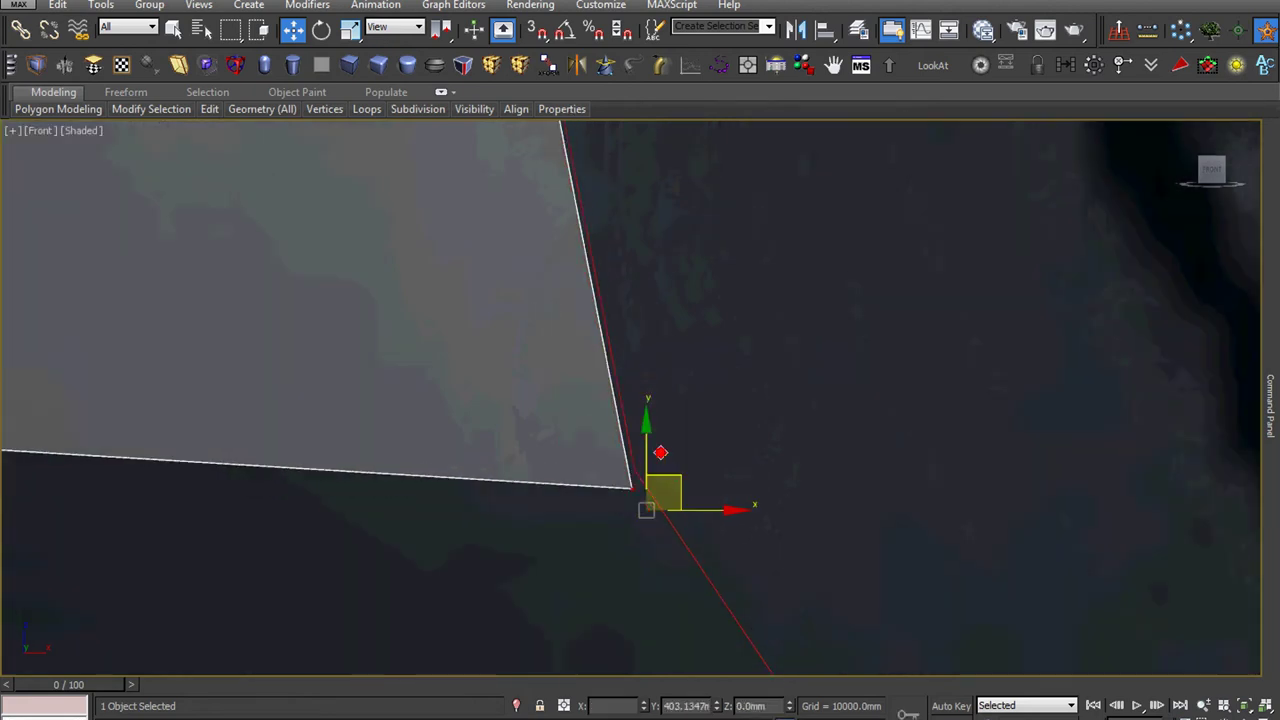
scroll(598, 451, down, 2)
scroll(598, 451, down, 3)
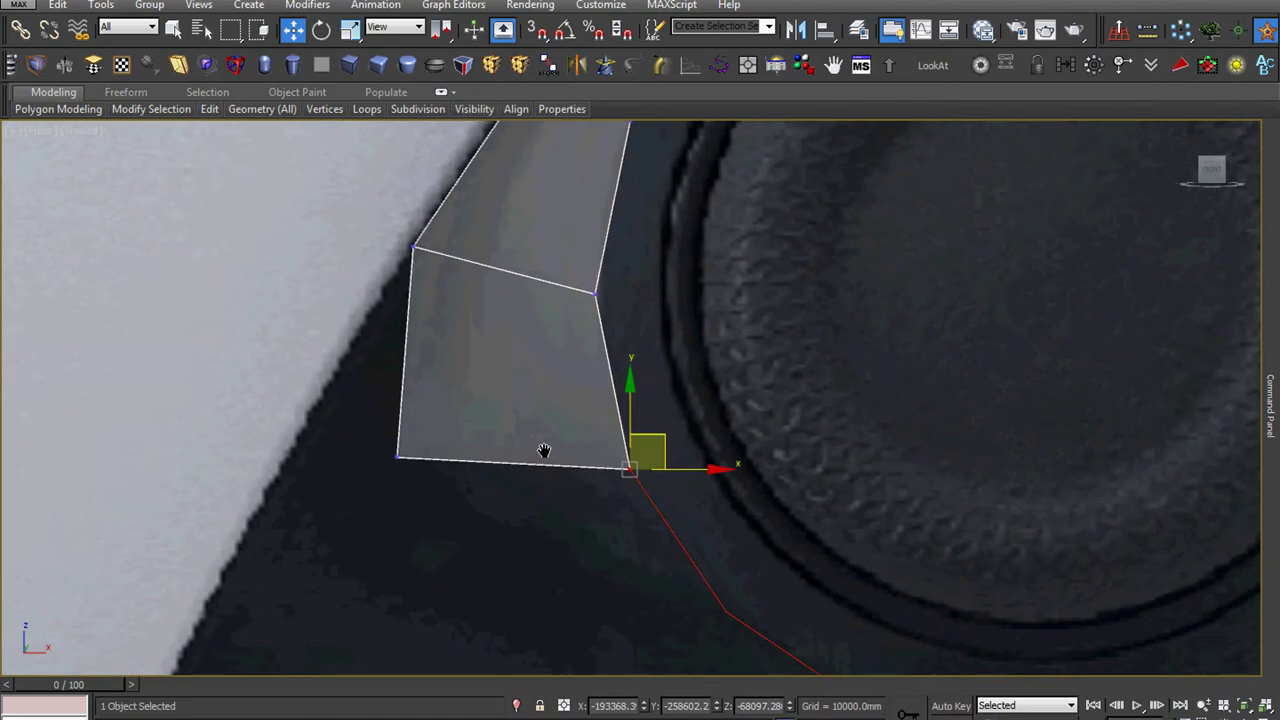
click(423, 474)
drag(475, 474, 377, 475)
- Lower the four vertices along the bottom strip's top edge to follow the body edge
scroll(370, 476, down, 1)
scroll(392, 409, down, 4)
scroll(660, 502, up, 6)
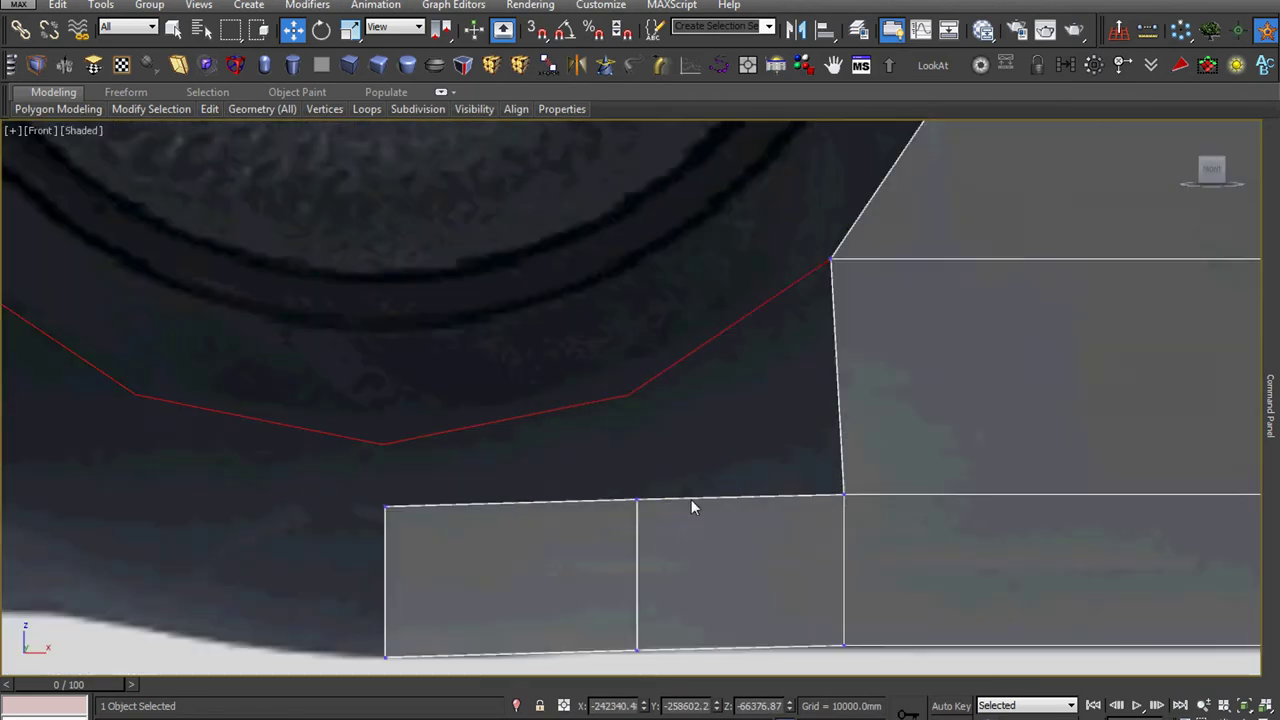
middle_drag(691, 500, 678, 489)
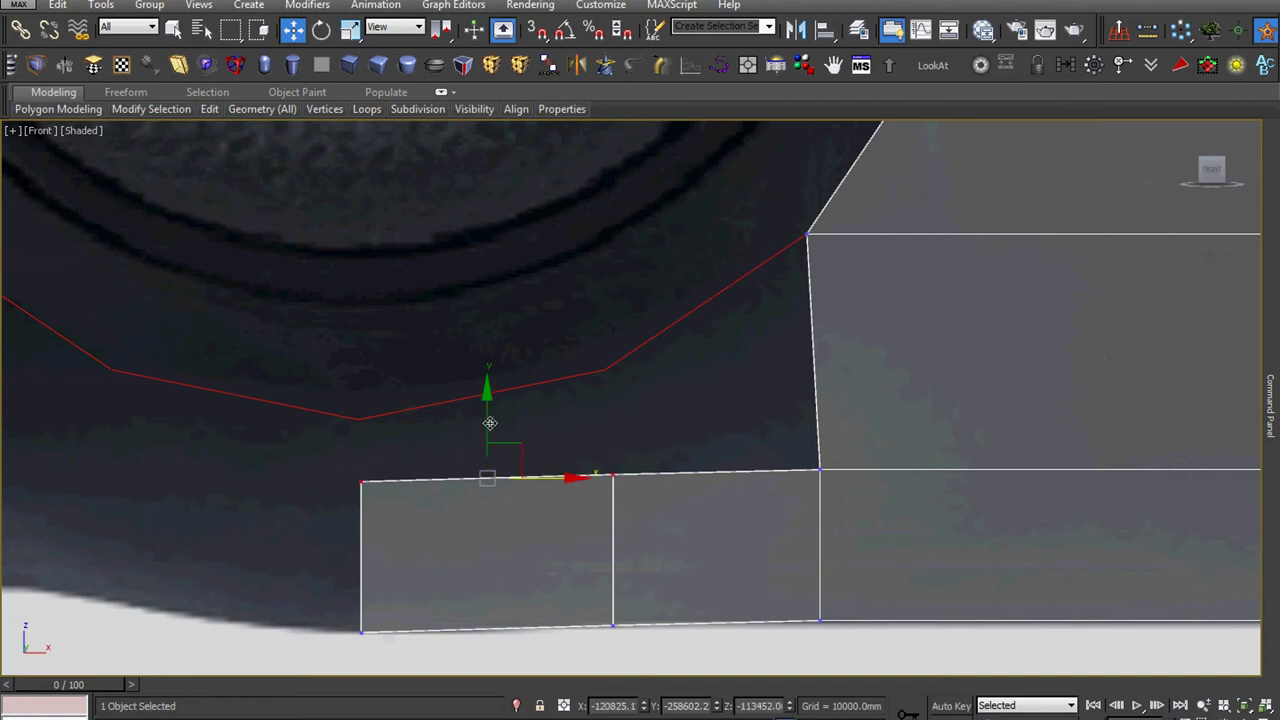
scroll(489, 423, down, 2)
scroll(444, 496, down, 3)
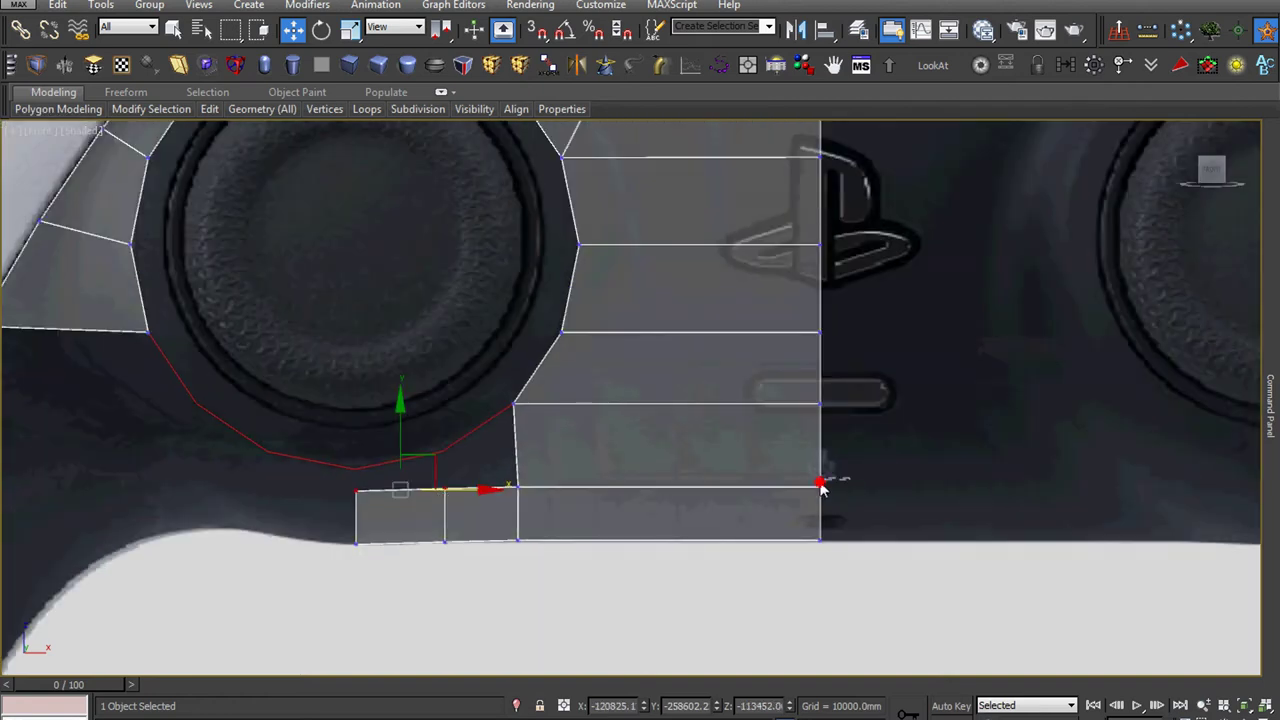
drag(352, 507, 355, 506)
scroll(445, 503, up, 2)
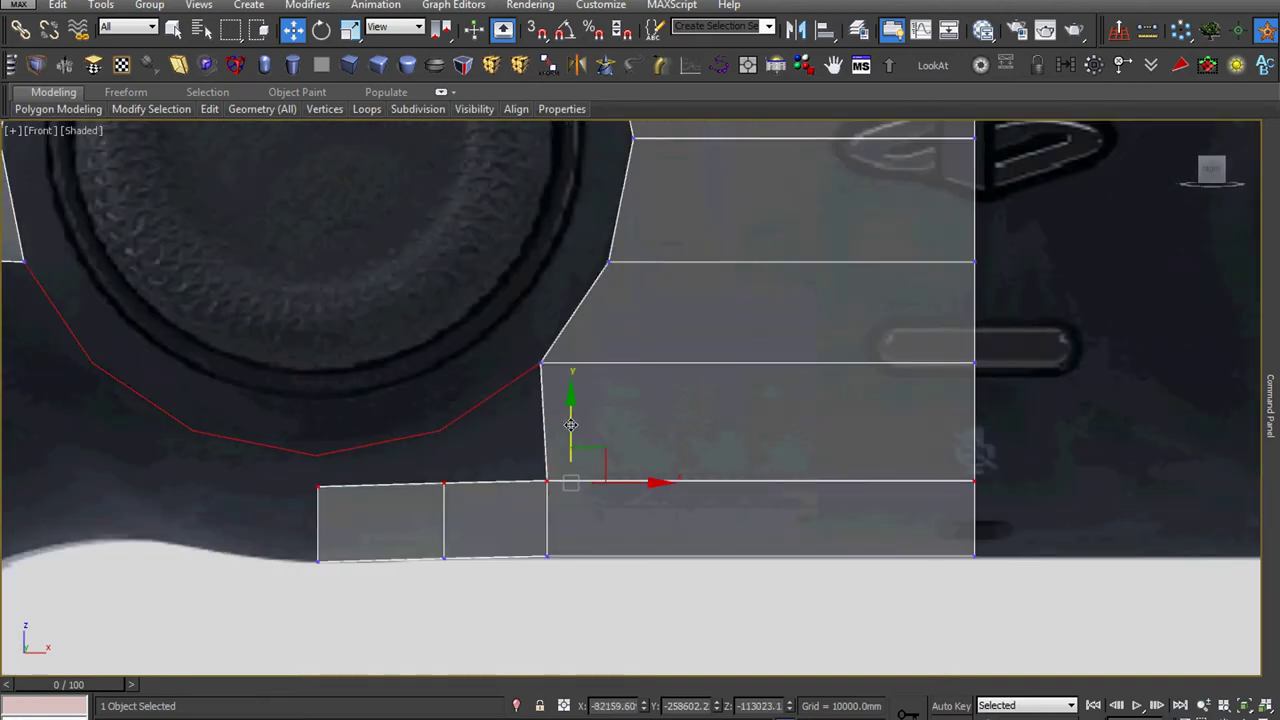
drag(570, 425, 570, 459)
click(516, 466)
- Extrude the vertical edge beside the gap left into a new face and weld its loose corner onto the lower edge
scroll(516, 478, up, 3)
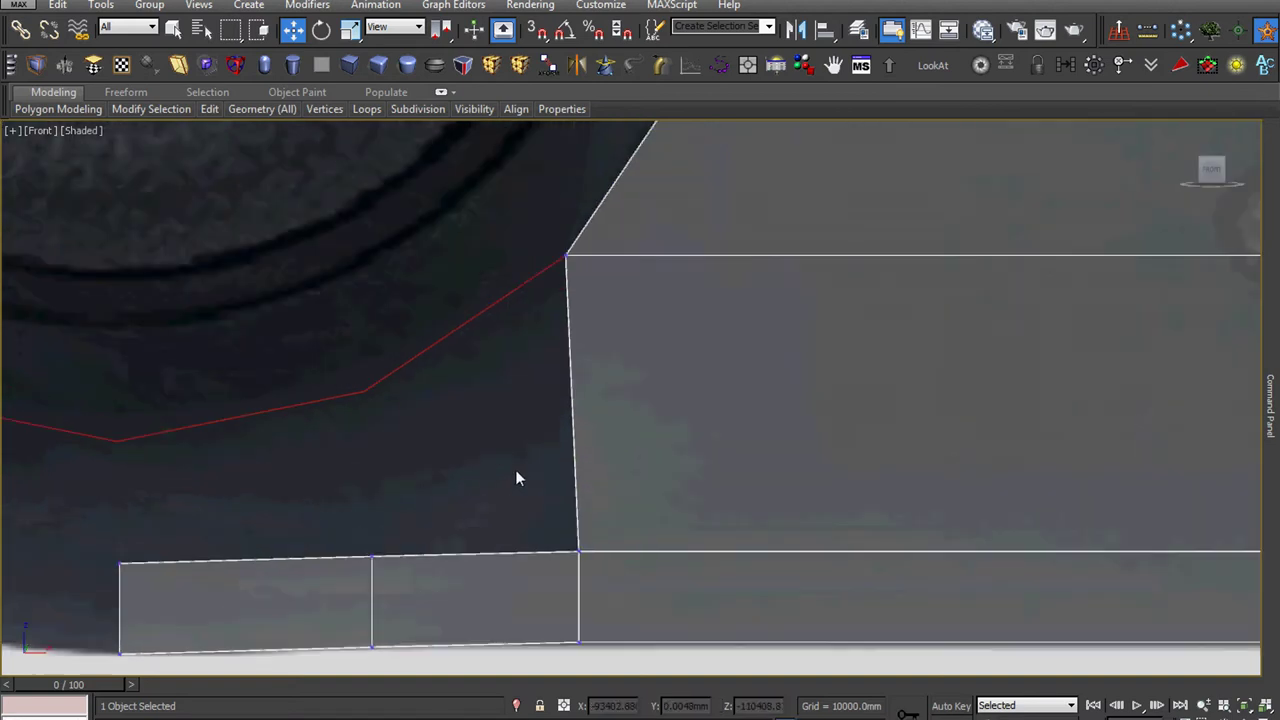
middle_drag(515, 478, 539, 496)
key(2)
click(596, 499)
shift+drag(661, 422, 457, 460)
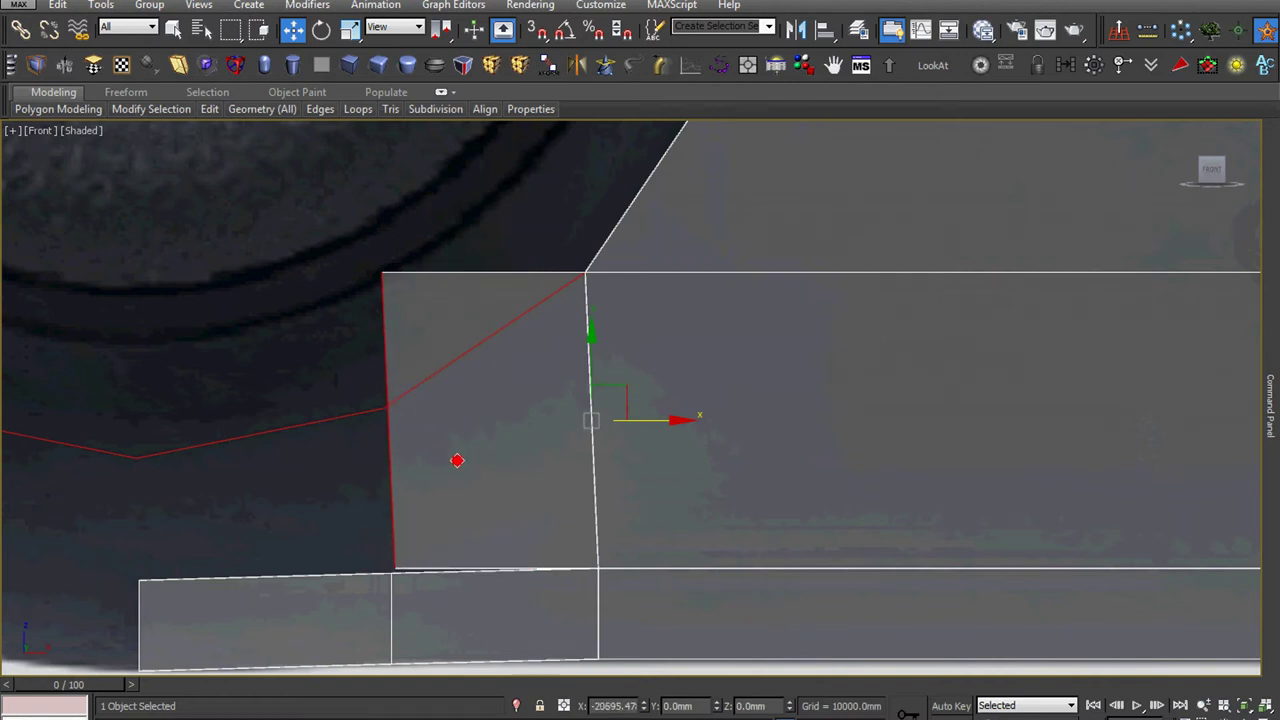
scroll(427, 502, up, 3)
middle_drag(427, 502, 474, 495)
key(1)
scroll(474, 500, up, 2)
right_click(490, 490)
click(450, 577)
click(365, 597)
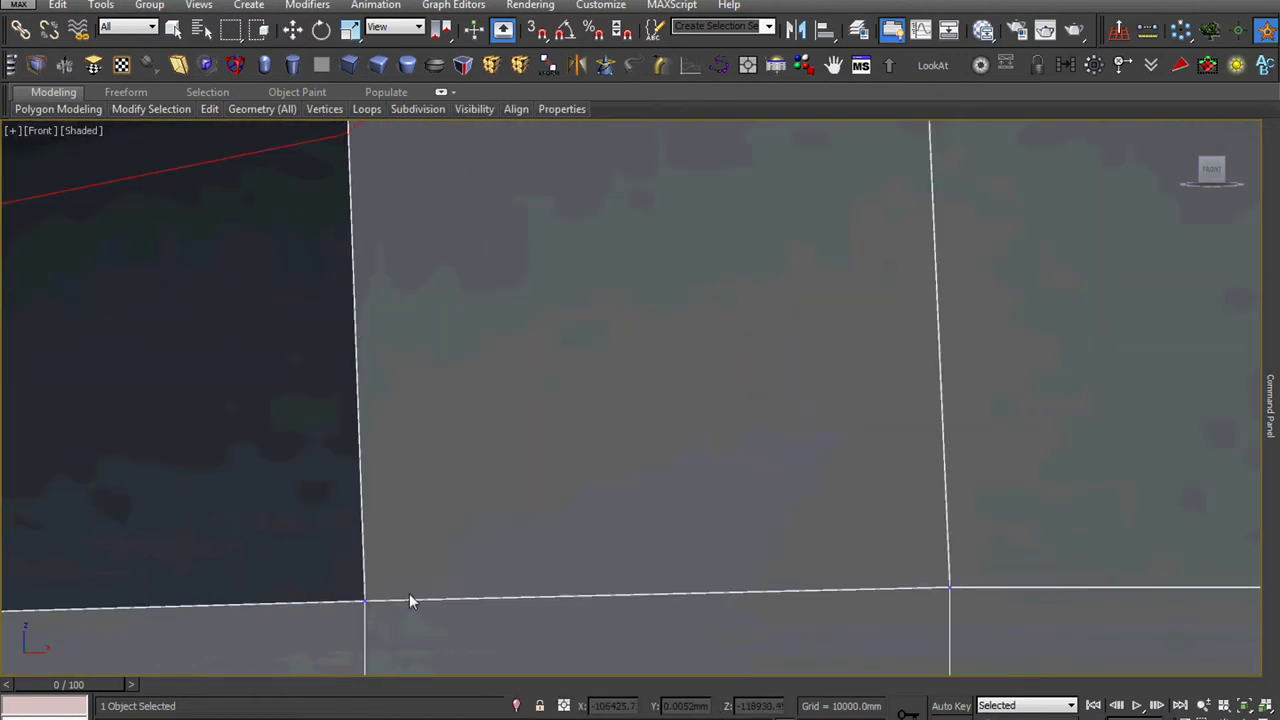
key(w)
- Reposition the new face's corner vertices to form a diagonal edge on the outline
middle_drag(427, 446, 463, 560)
scroll(381, 297, down, 2)
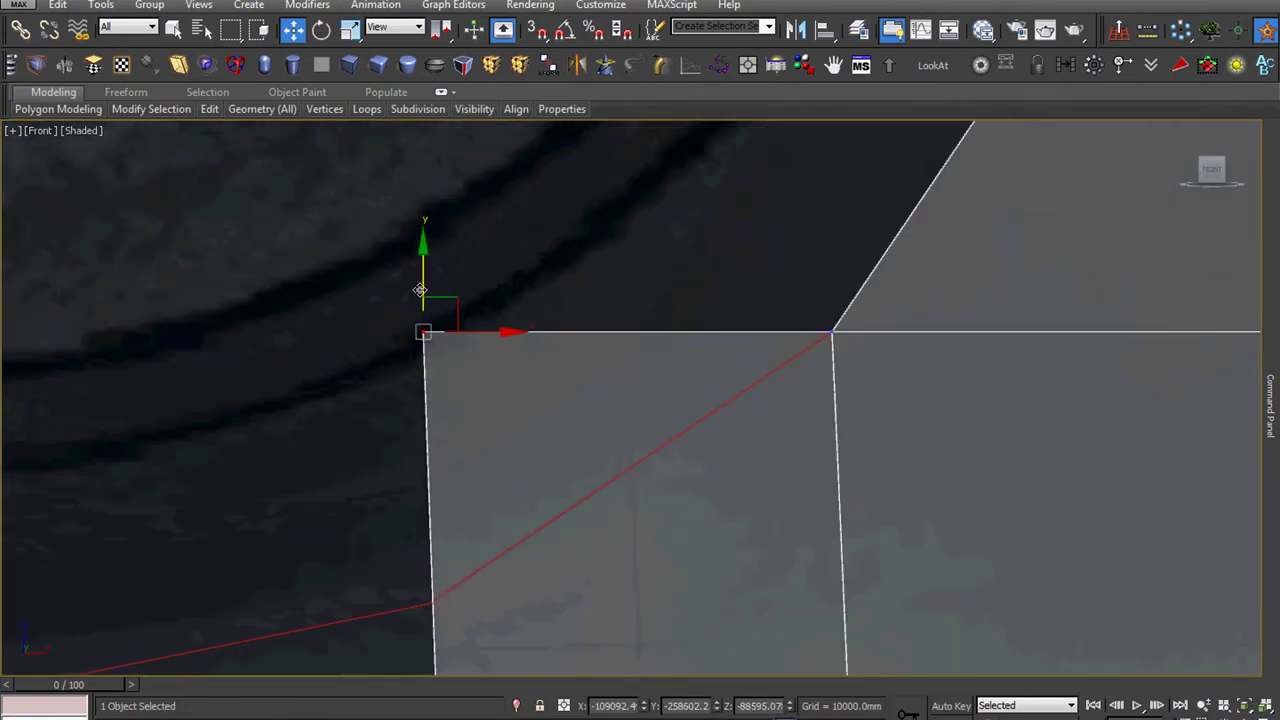
drag(421, 285, 423, 600)
scroll(391, 630, up, 3)
mouse_move(391, 630)
middle_down()
mouse_move(500, 517)
mouse_move(409, 576)
middle_up()
mouse_move(318, 588)
mouse_down()
mouse_move(412, 548)
mouse_move(410, 532)
mouse_up()
scroll(430, 520, down, 4)
scroll(428, 520, down, 4)
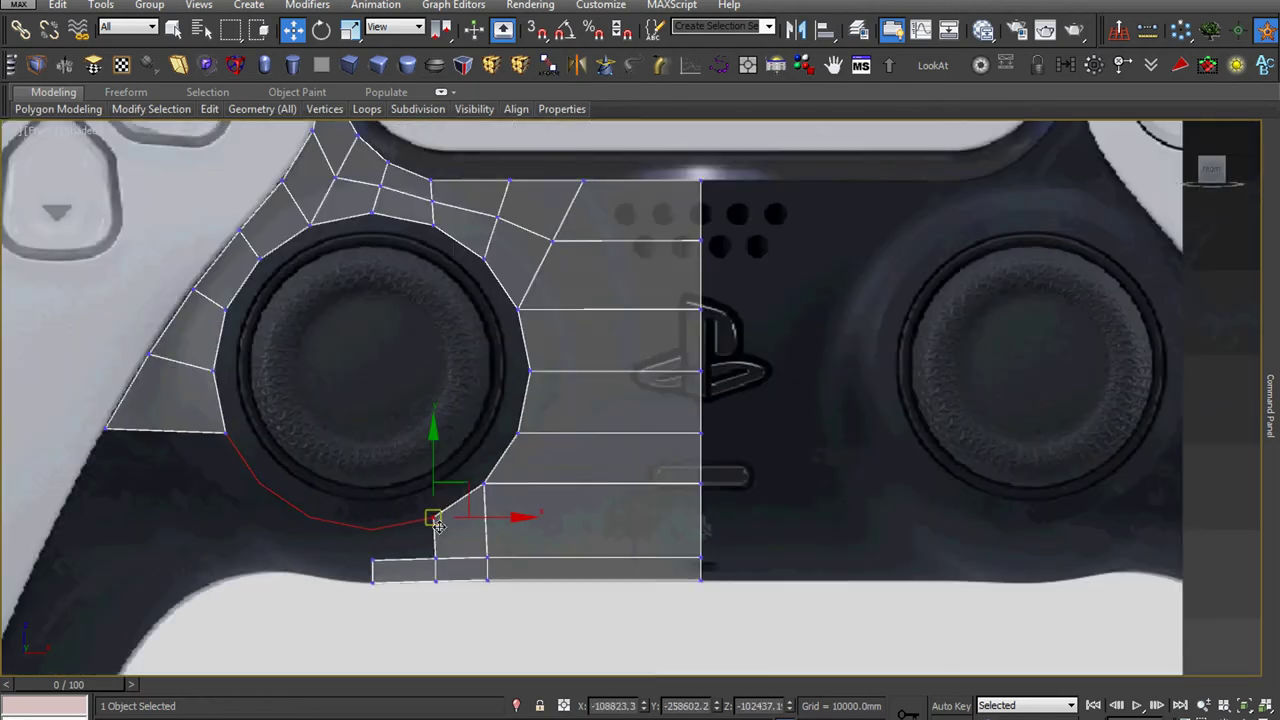
scroll(614, 514, up, 1)
scroll(614, 514, up, 3)
scroll(539, 462, up, 2)
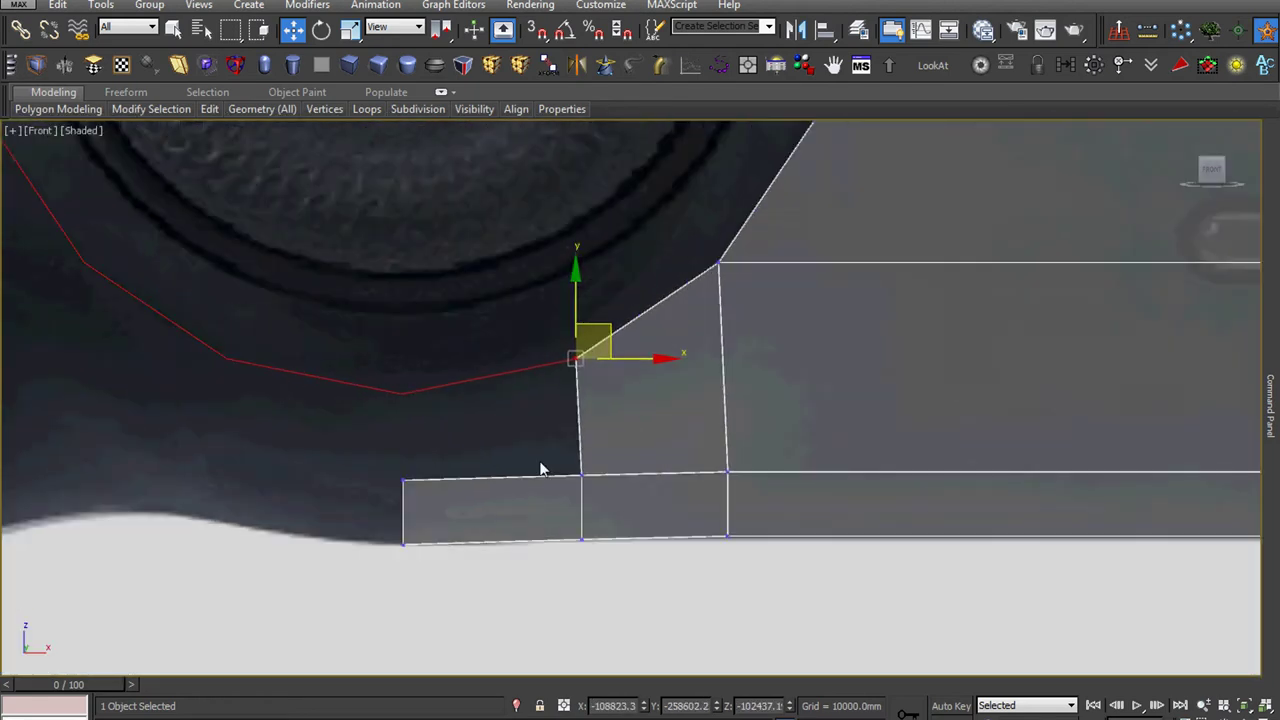
scroll(539, 462, up, 3)
- Raise the lower horizontal edge, target-weld the stray vertex, and move the corner onto the red outline
middle_drag(539, 462, 600, 470)
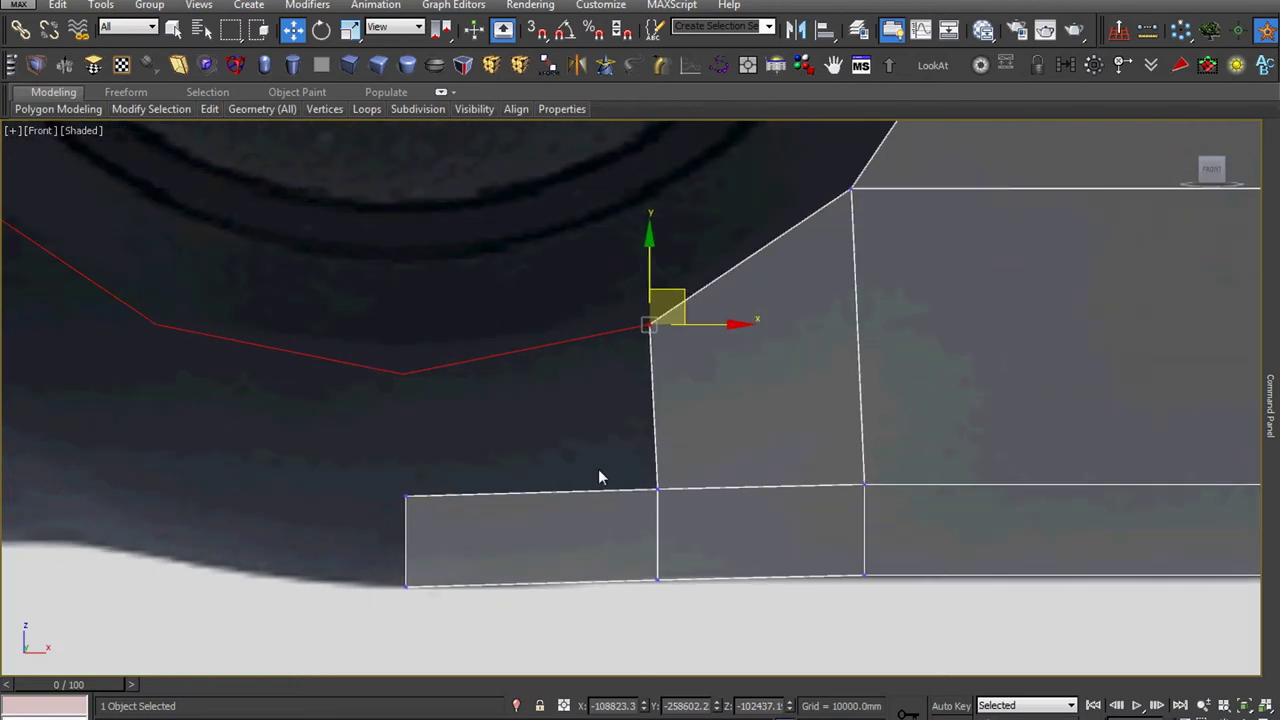
key(2)
click(594, 489)
scroll(554, 467, up, 2)
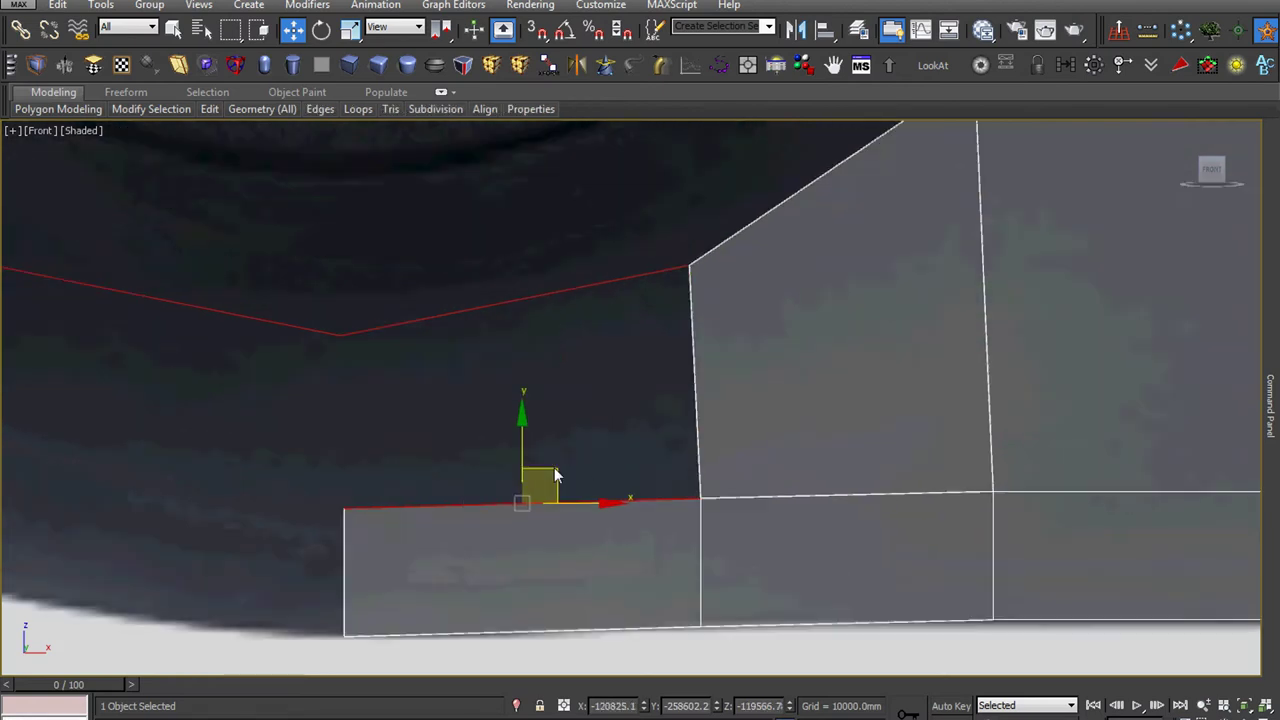
scroll(554, 467, up, 2)
drag(512, 459, 566, 310)
middle_drag(566, 310, 577, 355)
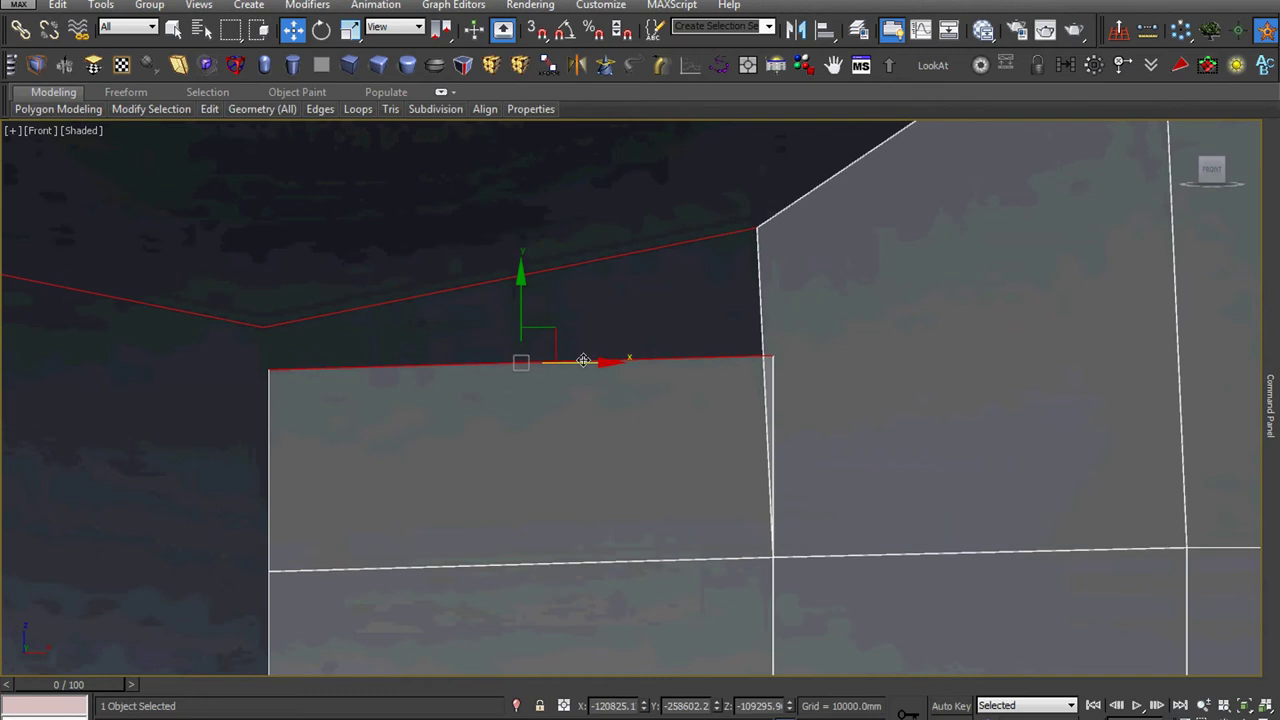
key(1)
right_click(763, 307)
click(722, 425)
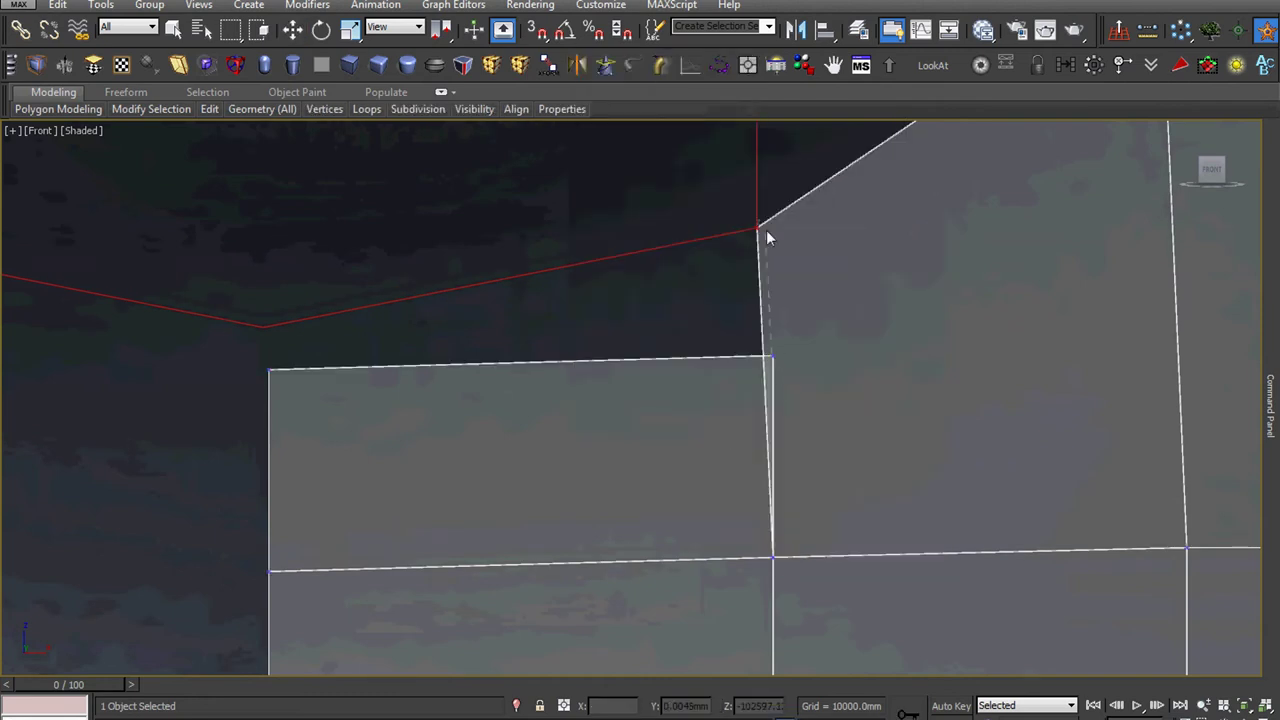
click(757, 230)
right_click(362, 375)
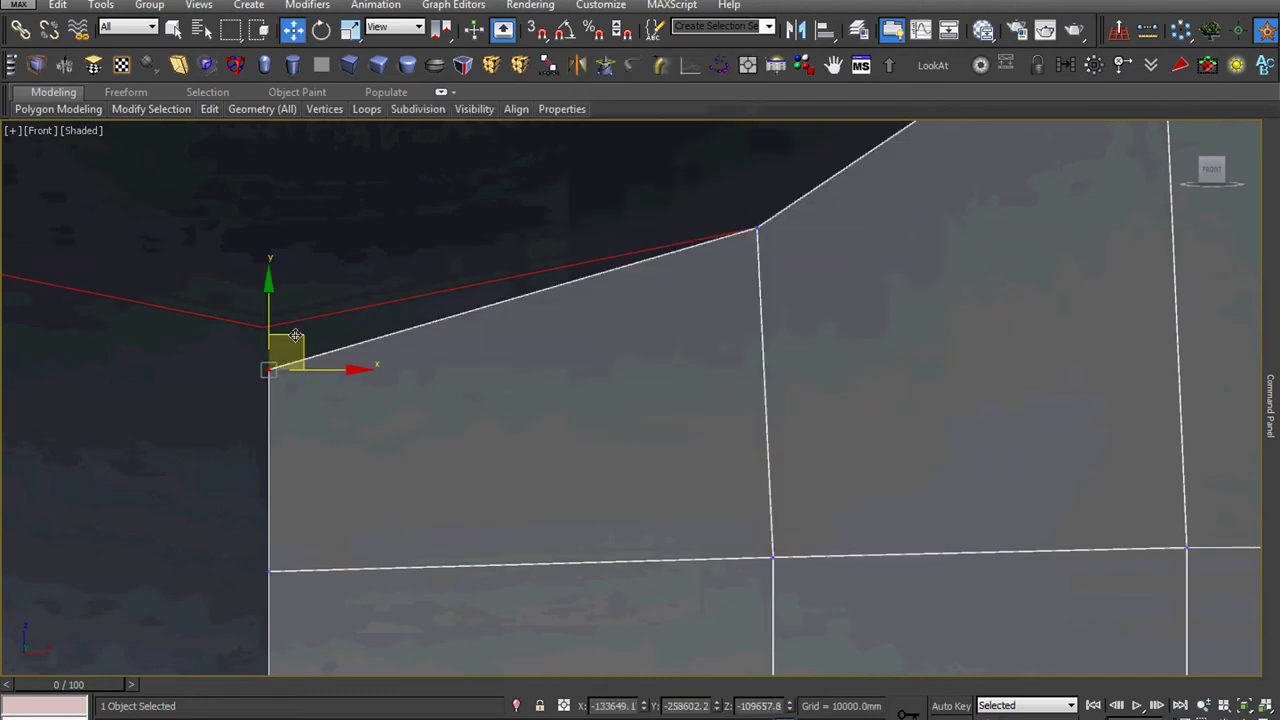
drag(296, 336, 290, 295)
- Extrude a new polygon leftward from the lower strip's leftmost edge
scroll(464, 448, down, 3)
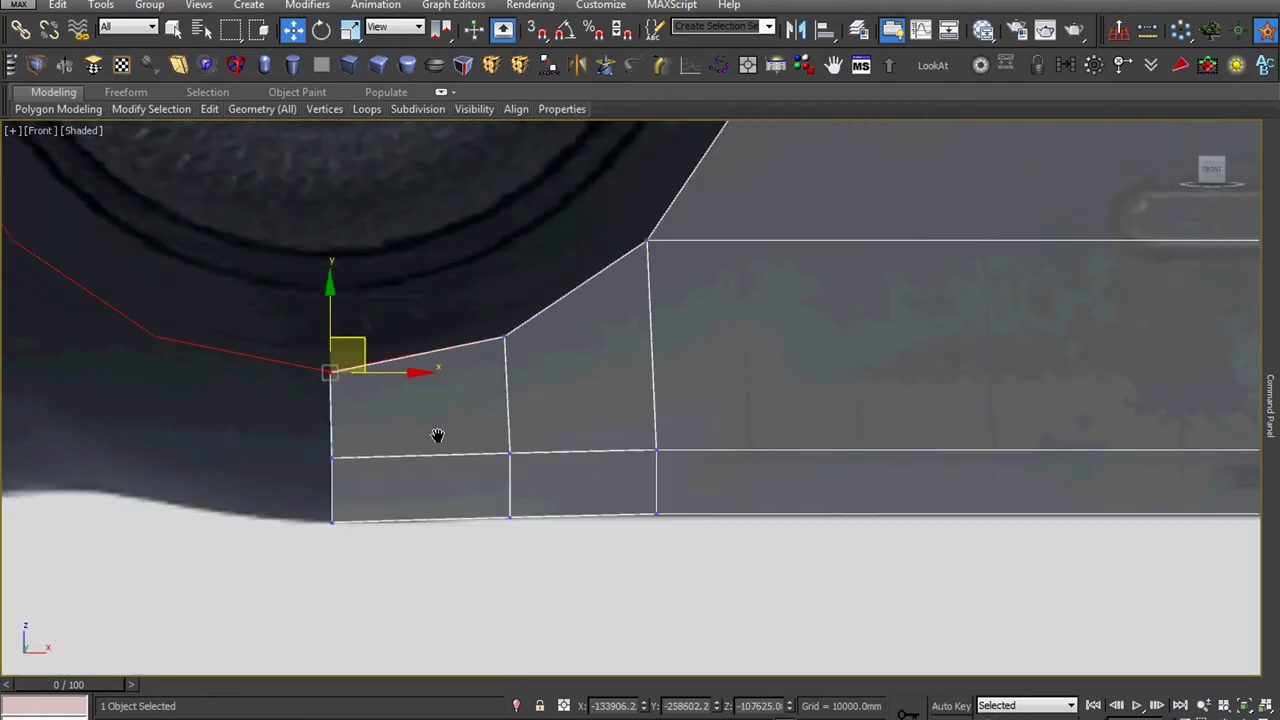
scroll(434, 437, down, 2)
scroll(458, 457, up, 2)
key(2)
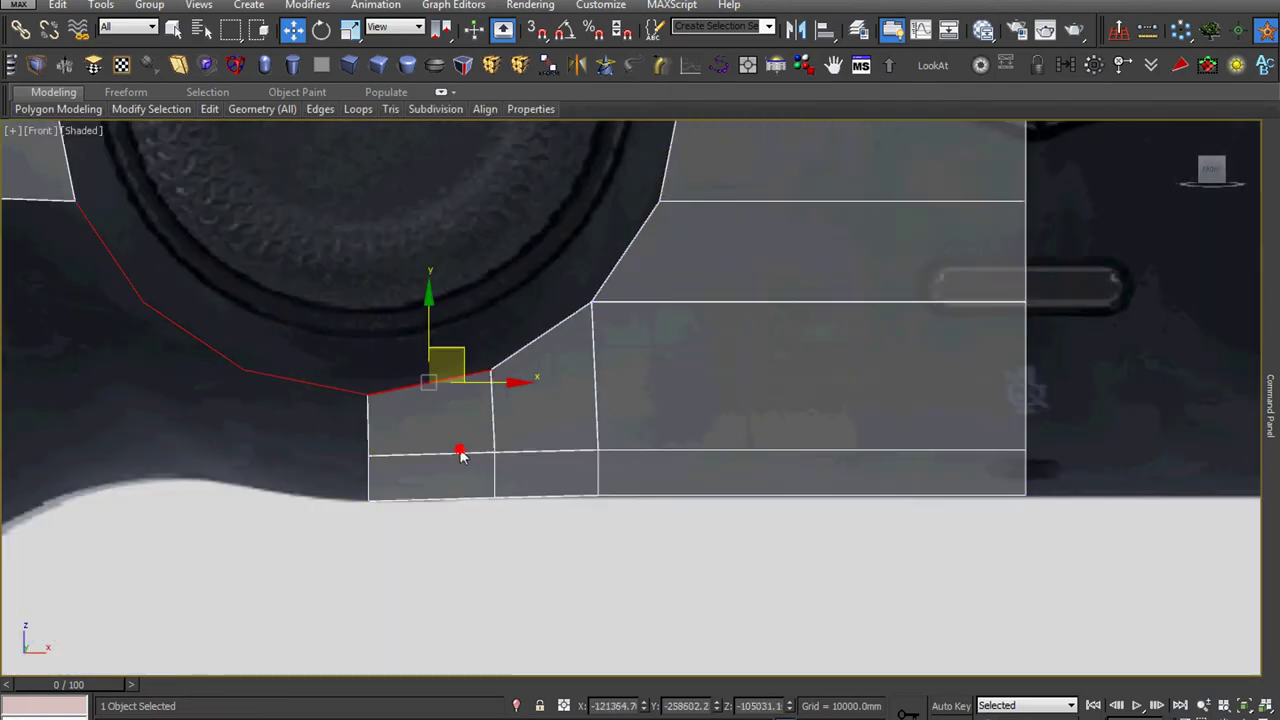
double_click(460, 455)
click(460, 456)
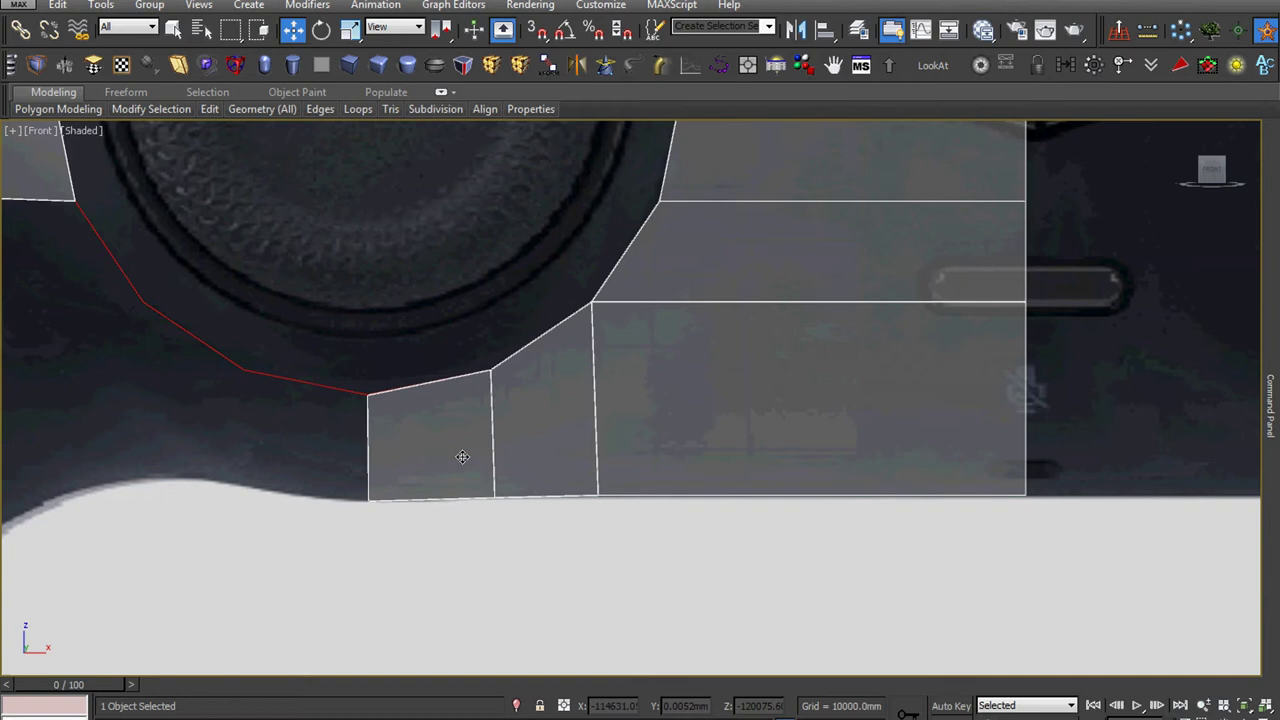
middle_drag(457, 457, 486, 474)
click(469, 465)
mouse_move(469, 465)
shift+mouse_down()
mouse_move(343, 465)
mouse_move(328, 415)
shift+mouse_up()
scroll(353, 410, up, 4)
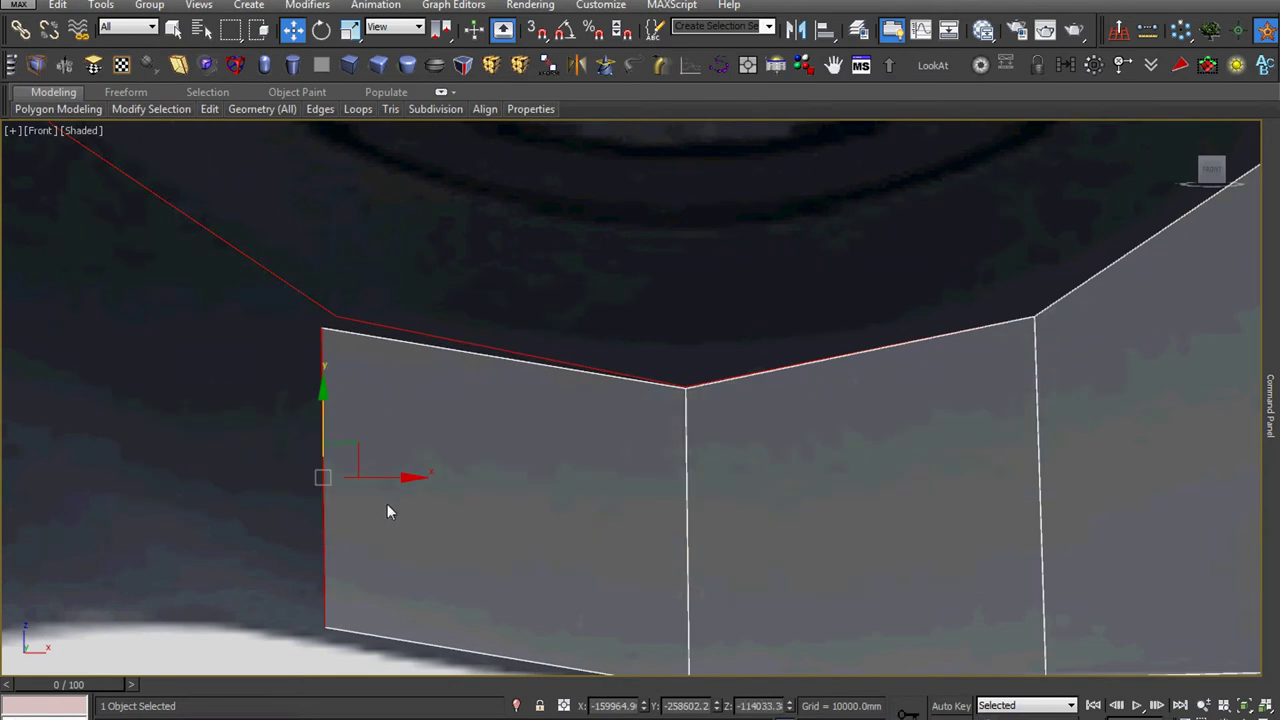
drag(395, 477, 401, 477)
- Fit the new polygon's top-left vertex to the thumbstick outline and bottom-left to the controller edge
key(1)
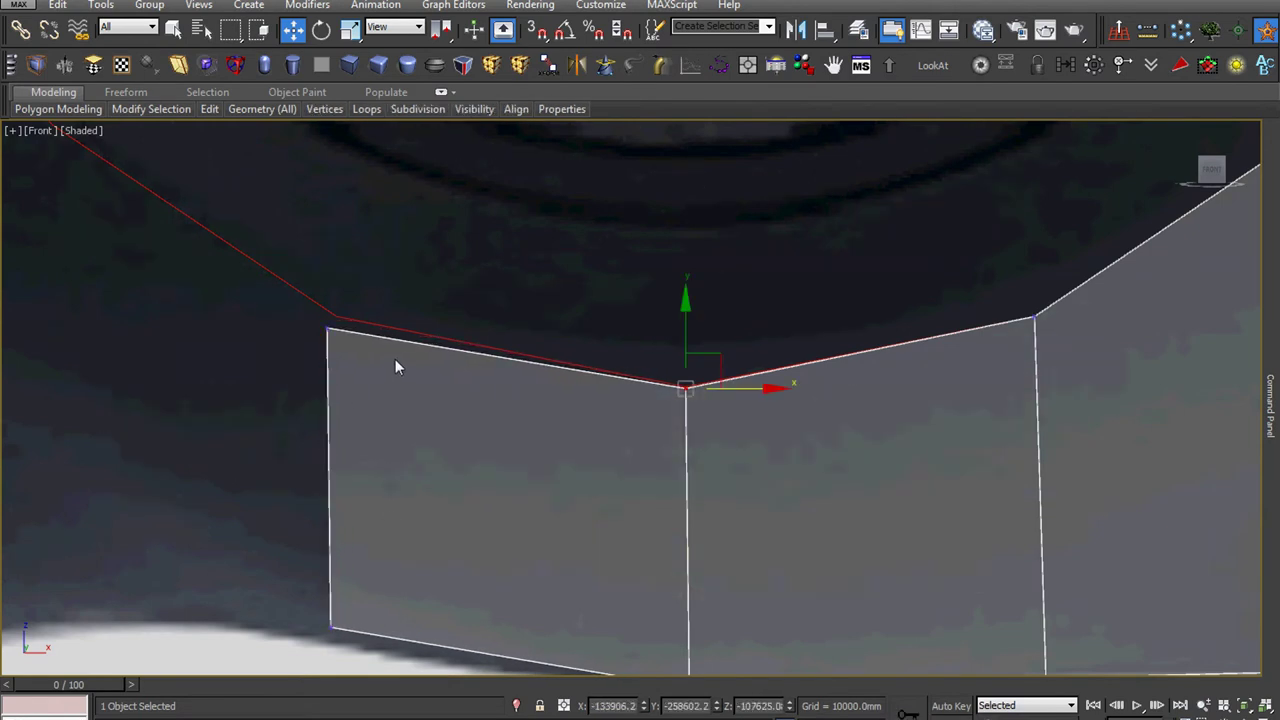
click(329, 329)
scroll(308, 337, up, 2)
scroll(330, 325, up, 2)
scroll(380, 320, up, 4)
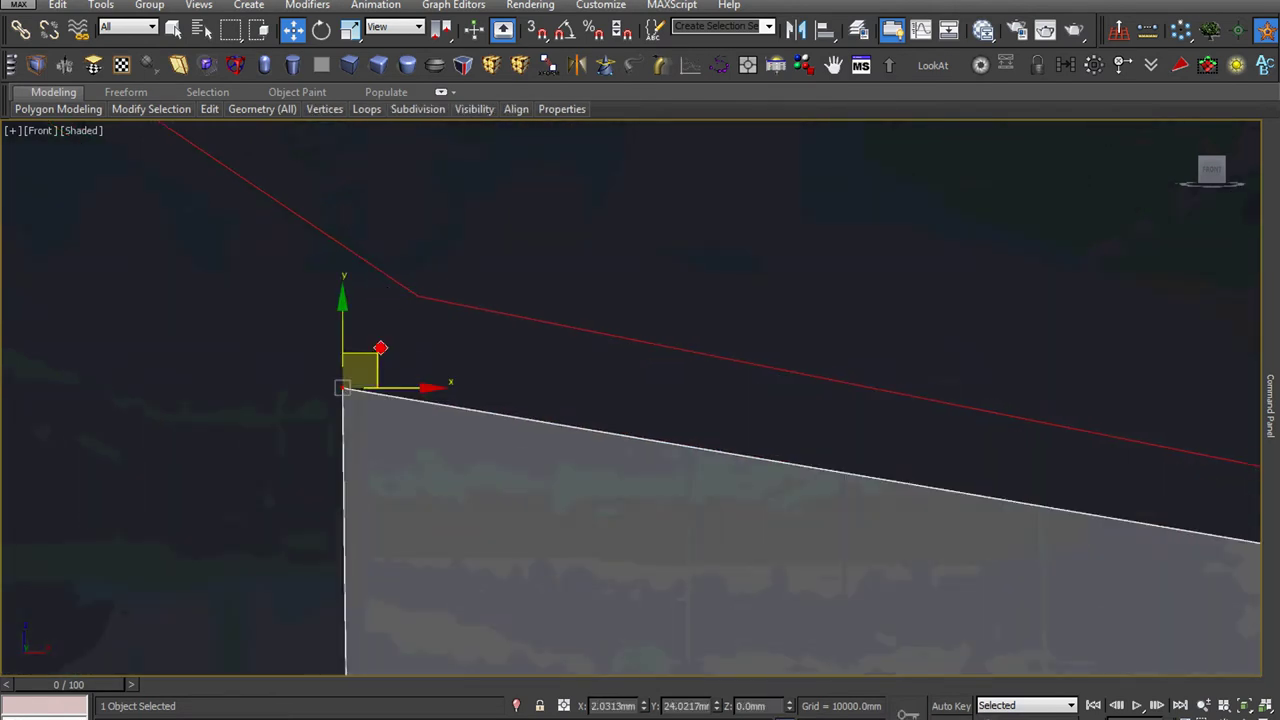
drag(380, 347, 455, 280)
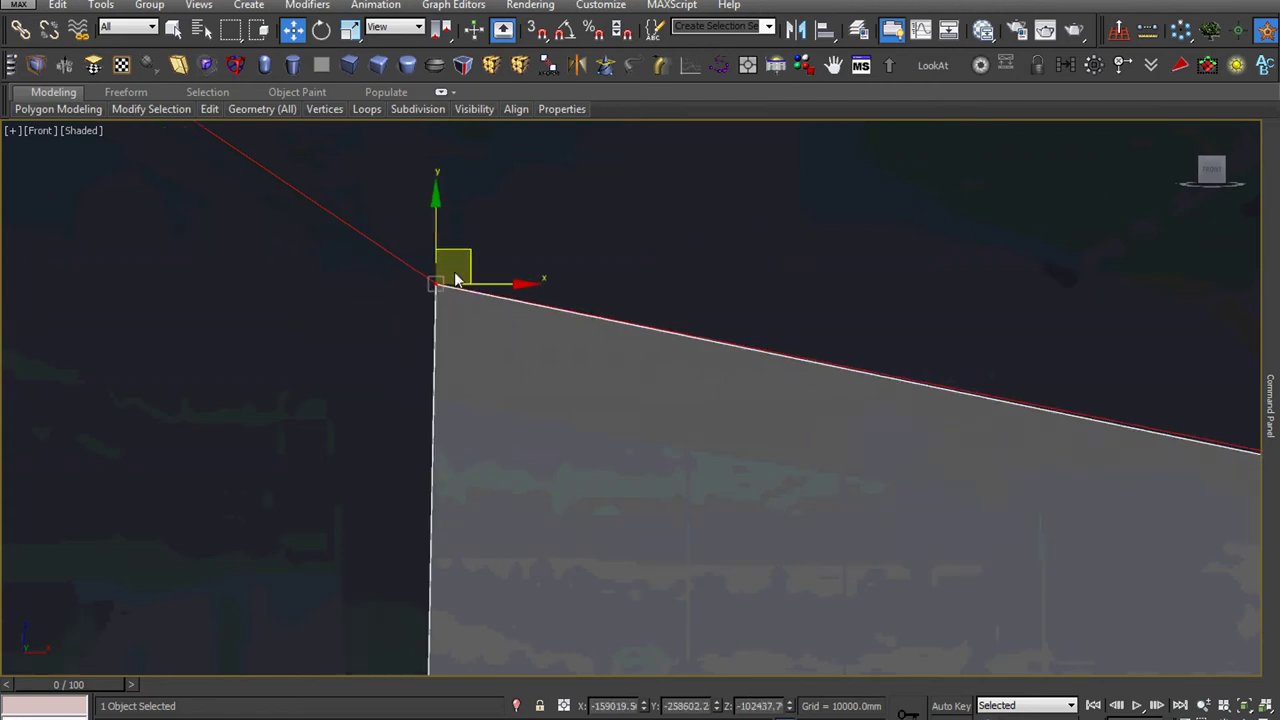
scroll(455, 280, down, 3)
scroll(462, 366, up, 4)
click(436, 453)
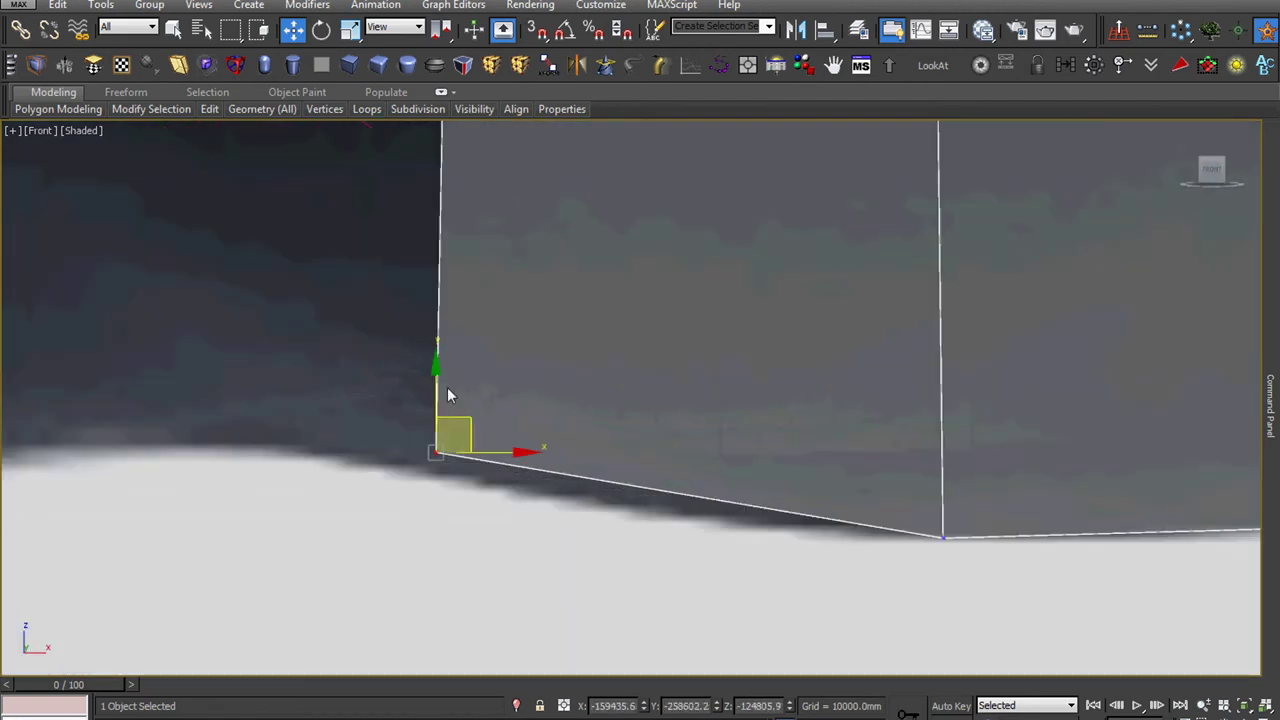
drag(447, 395, 445, 413)
scroll(443, 430, down, 2)
scroll(443, 437, down, 3)
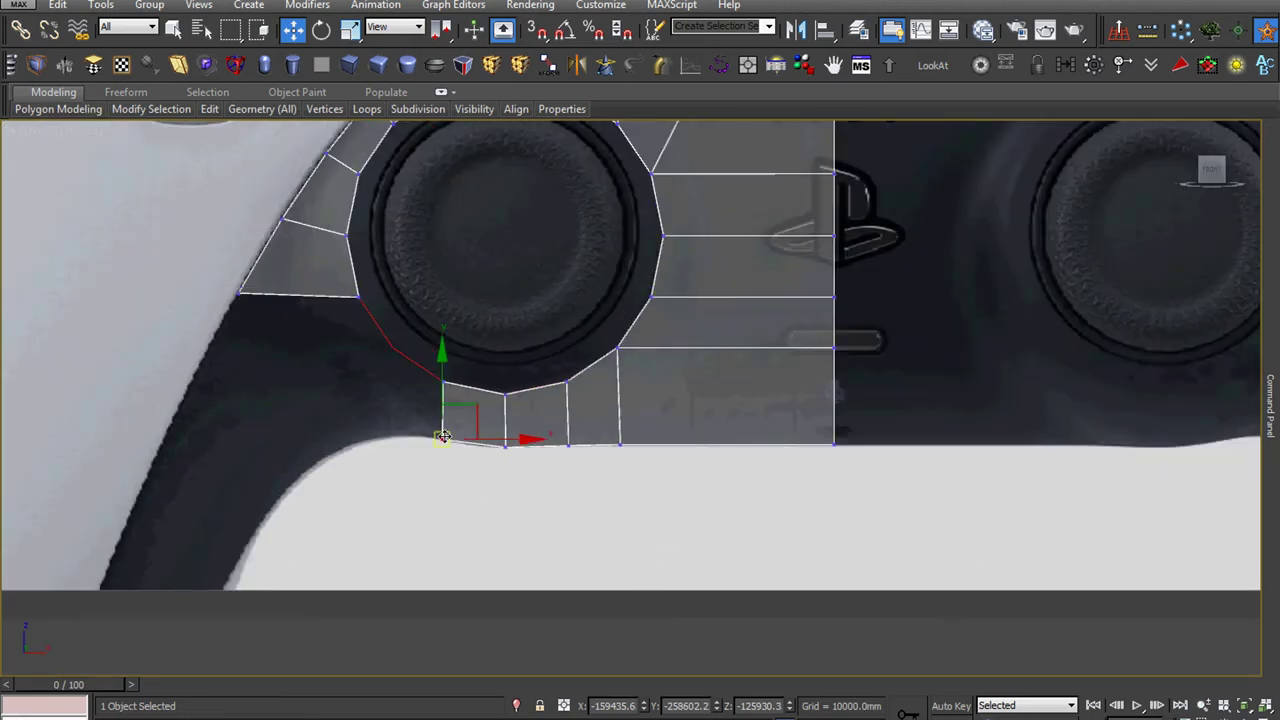
- Extrude another polygon left from the strip and move its top-left vertex onto the ring outline
middle_drag(443, 437, 549, 480)
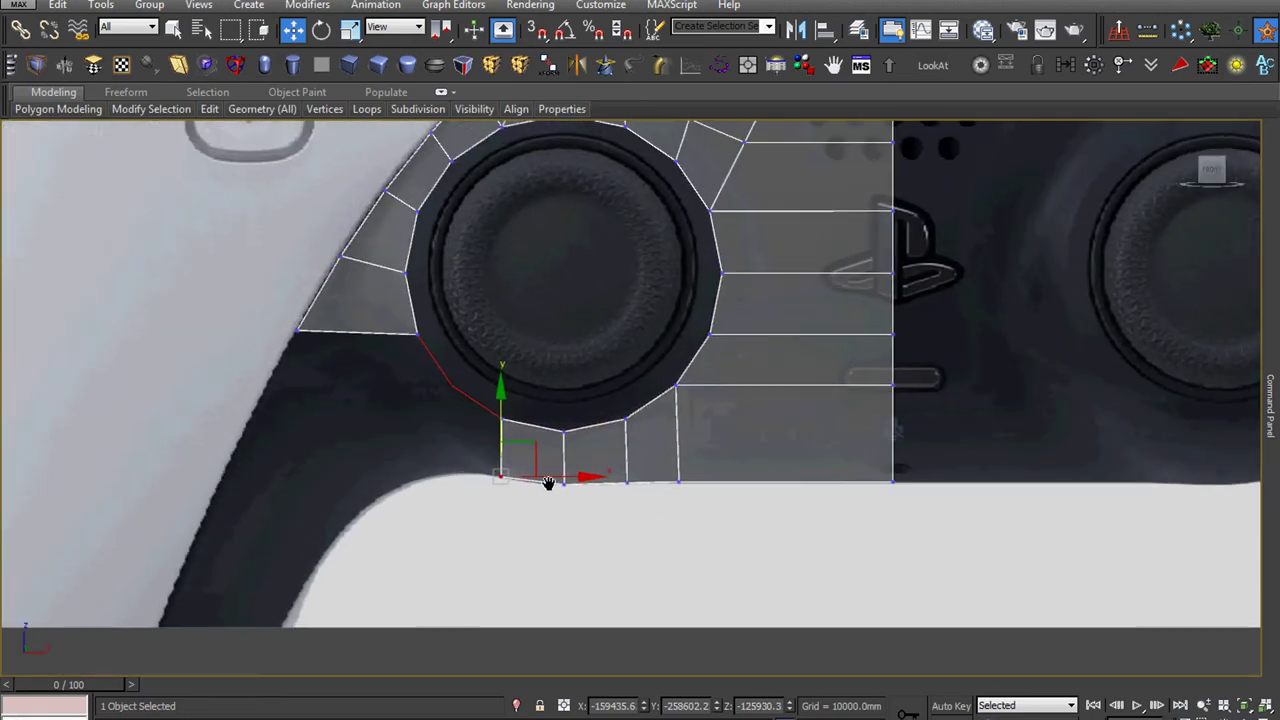
scroll(549, 480, up, 1)
scroll(586, 494, up, 1)
key(2)
click(585, 471)
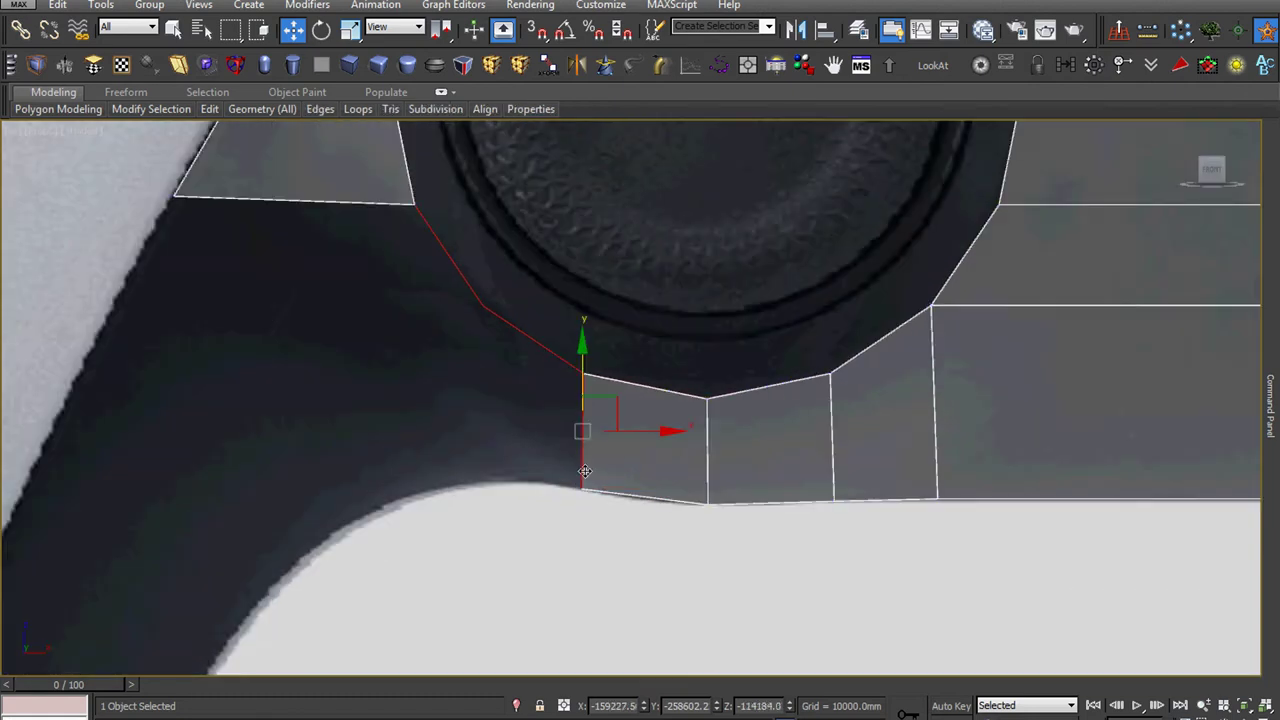
shift+drag(630, 439, 503, 427)
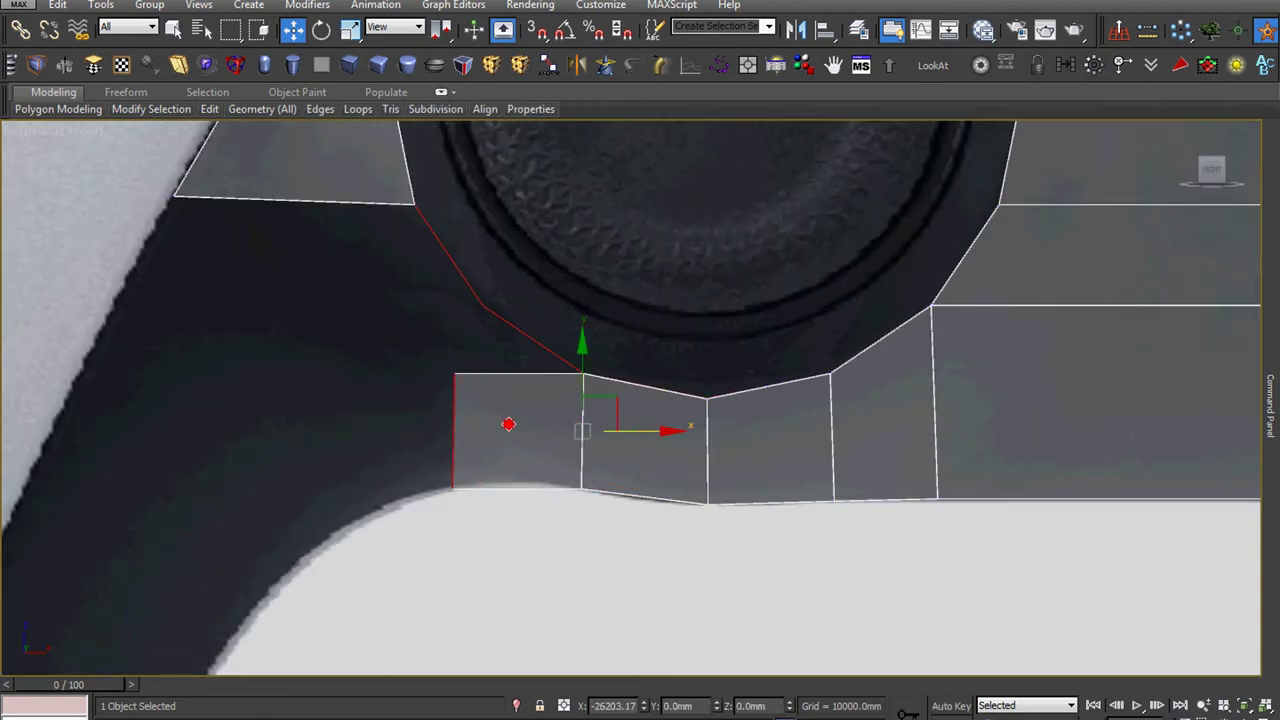
click(523, 390)
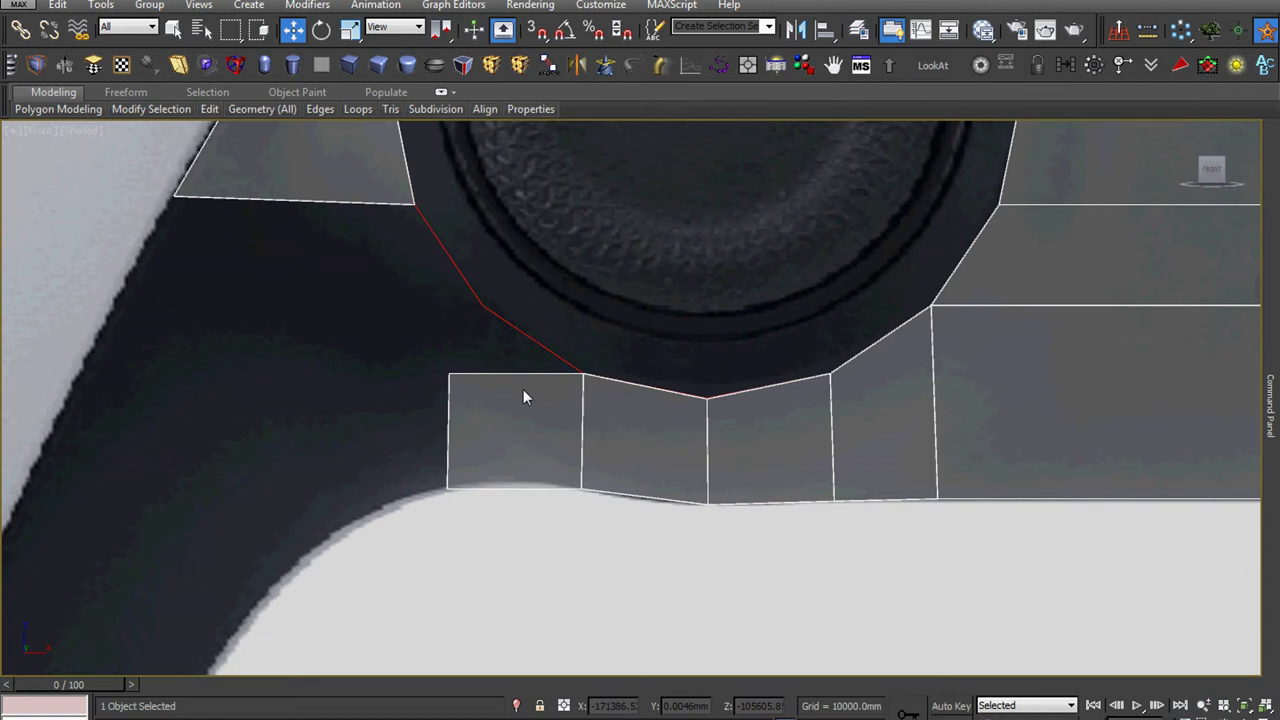
key(1)
mouse_move(423, 343)
mouse_down()
mouse_move(486, 385)
mouse_move(492, 314)
mouse_move(515, 279)
mouse_up()
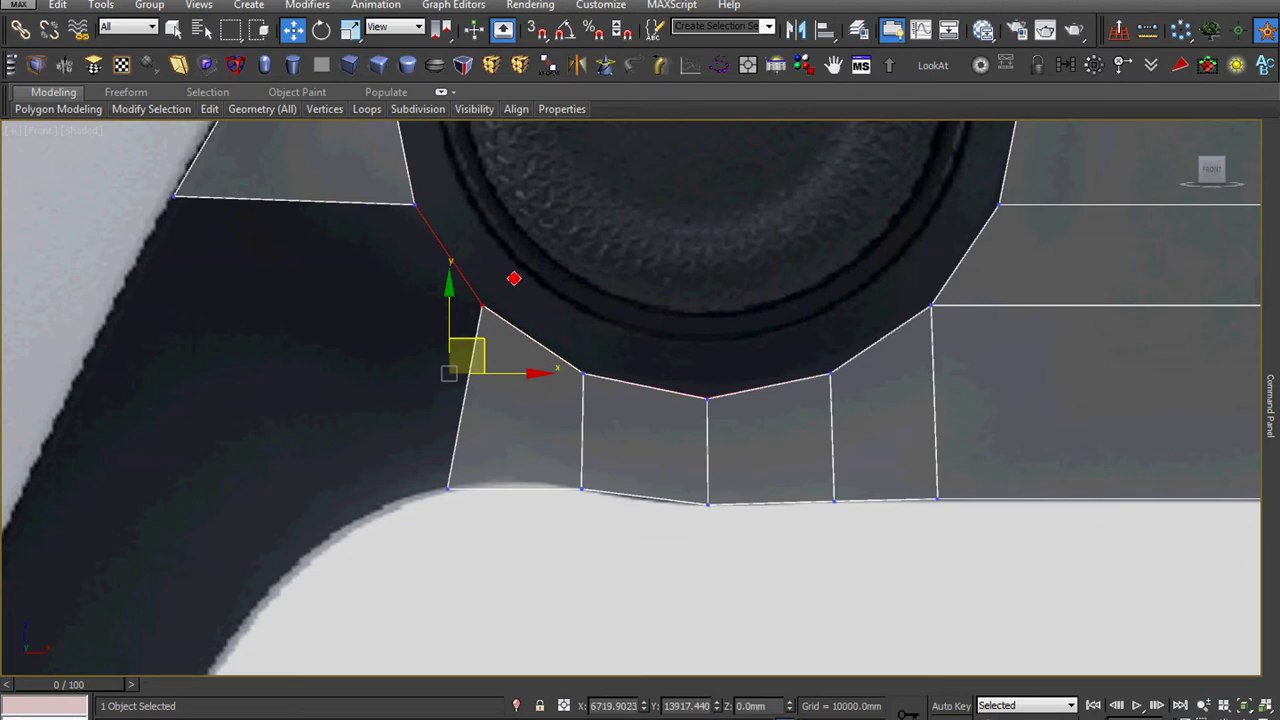
- Extrude a wide polygon out to the outer edge and move its bottom-left vertex to the grip edge
key(2)
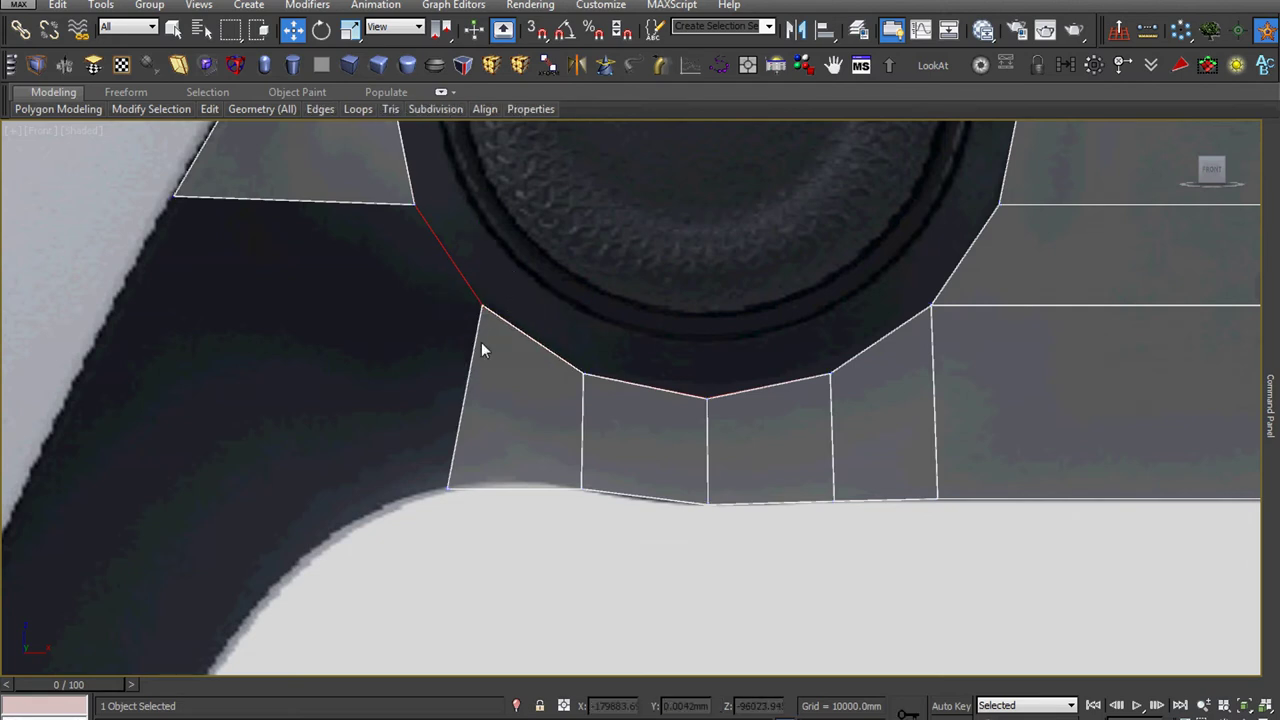
click(480, 356)
shift+drag(511, 398, 140, 448)
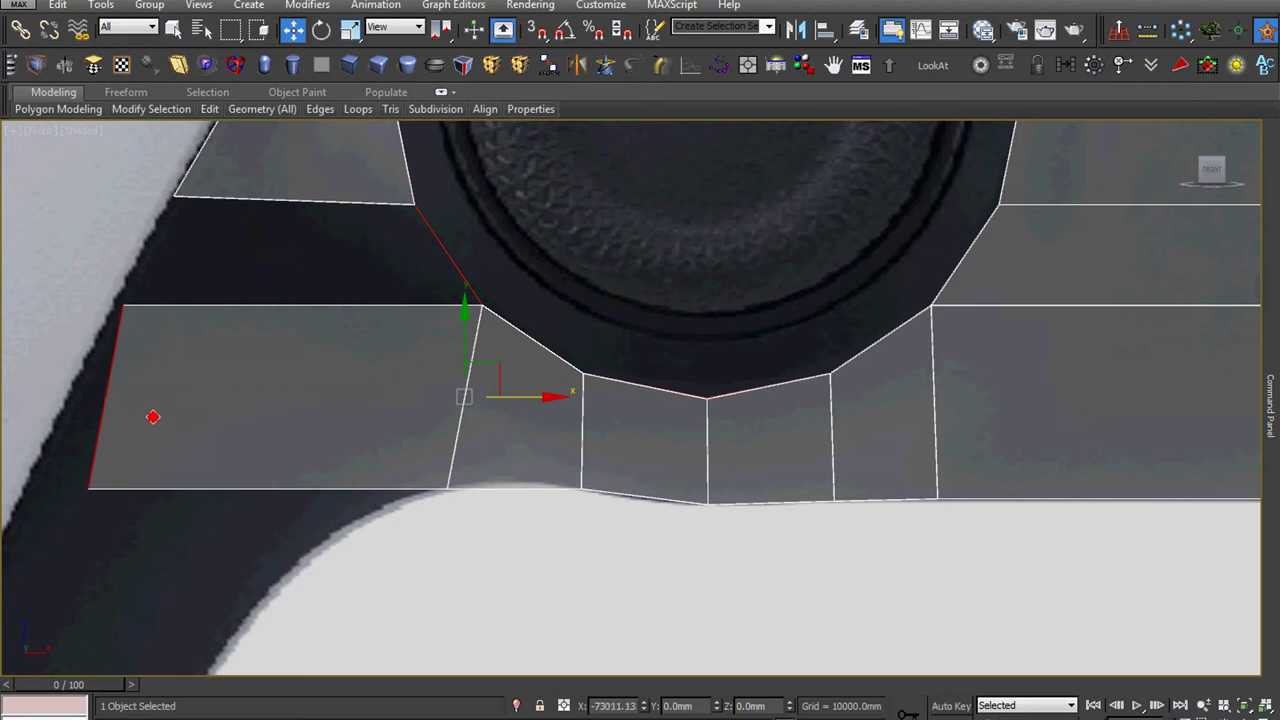
scroll(140, 448, up, 3)
key(1)
drag(363, 480, 258, 558)
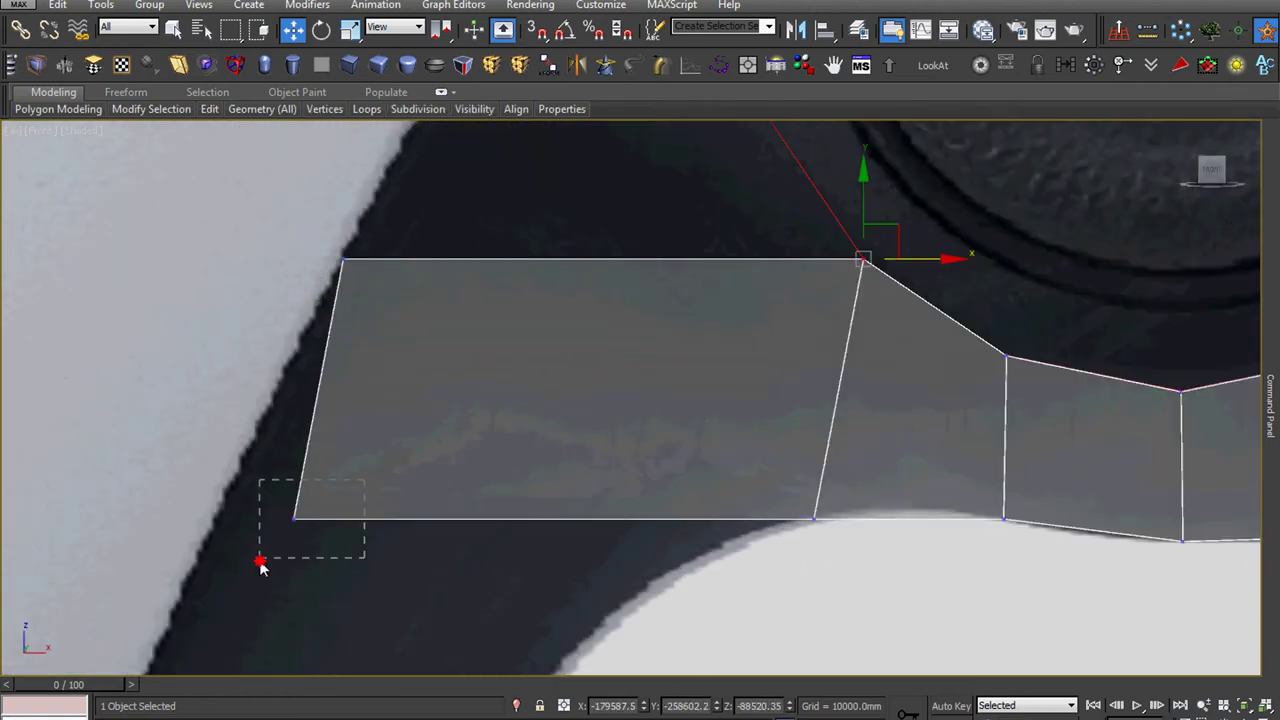
drag(294, 519, 215, 519)
- Bridge the wide polygon's top edge to the upper polygon's bottom edge, filling the gap beside the thumbstick
scroll(285, 529, down, 3)
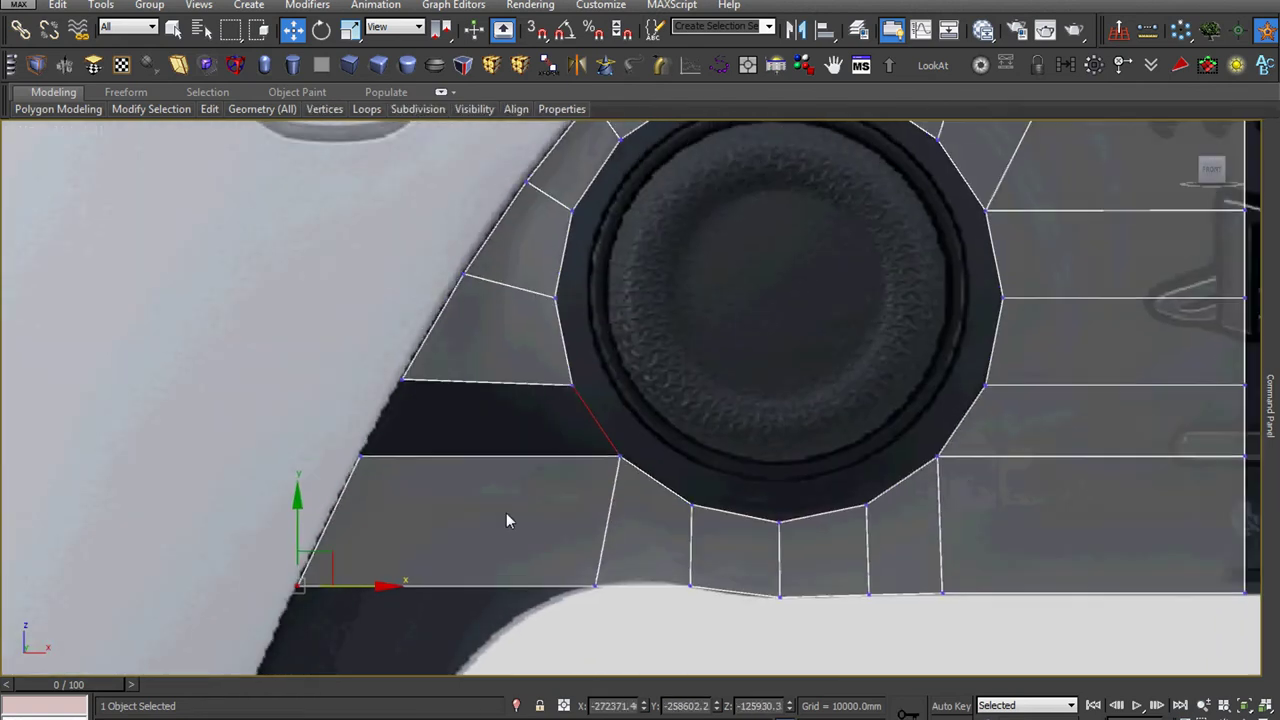
scroll(506, 512, up, 4)
key(2)
click(542, 446)
click(530, 300)
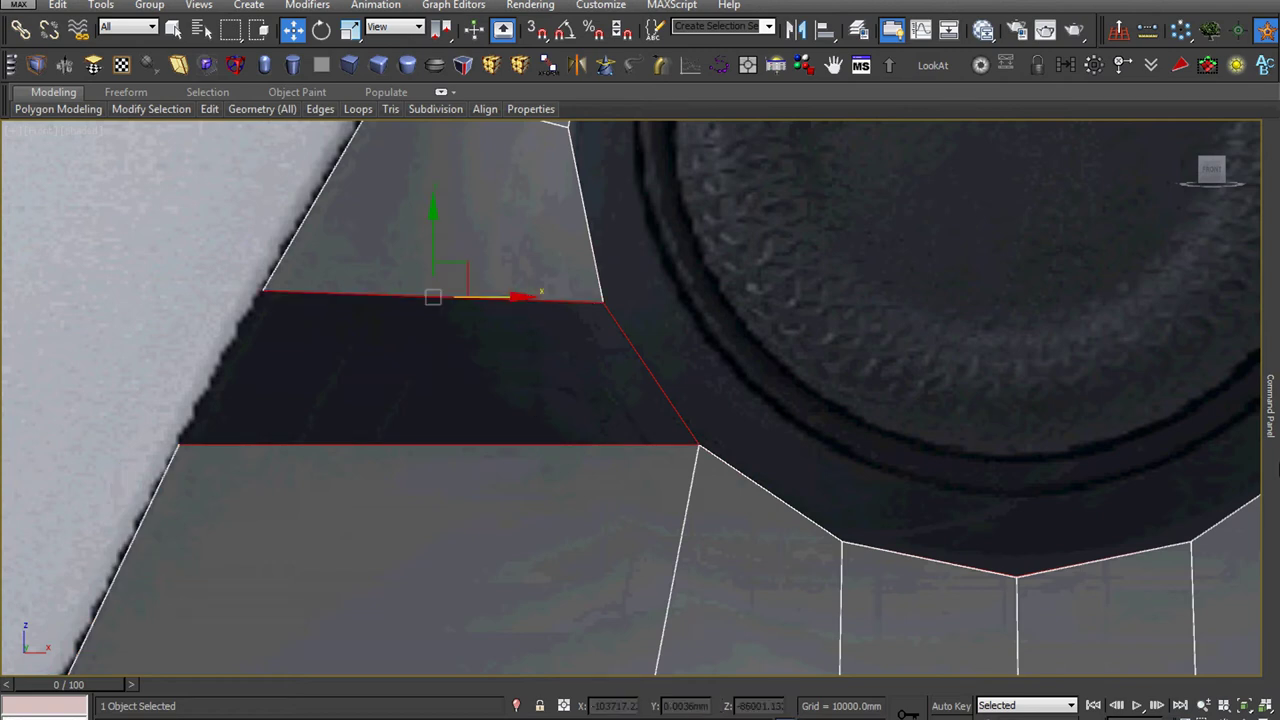
click(1270, 420)
scroll(1215, 455, down, 2)
scroll(1217, 455, down, 3)
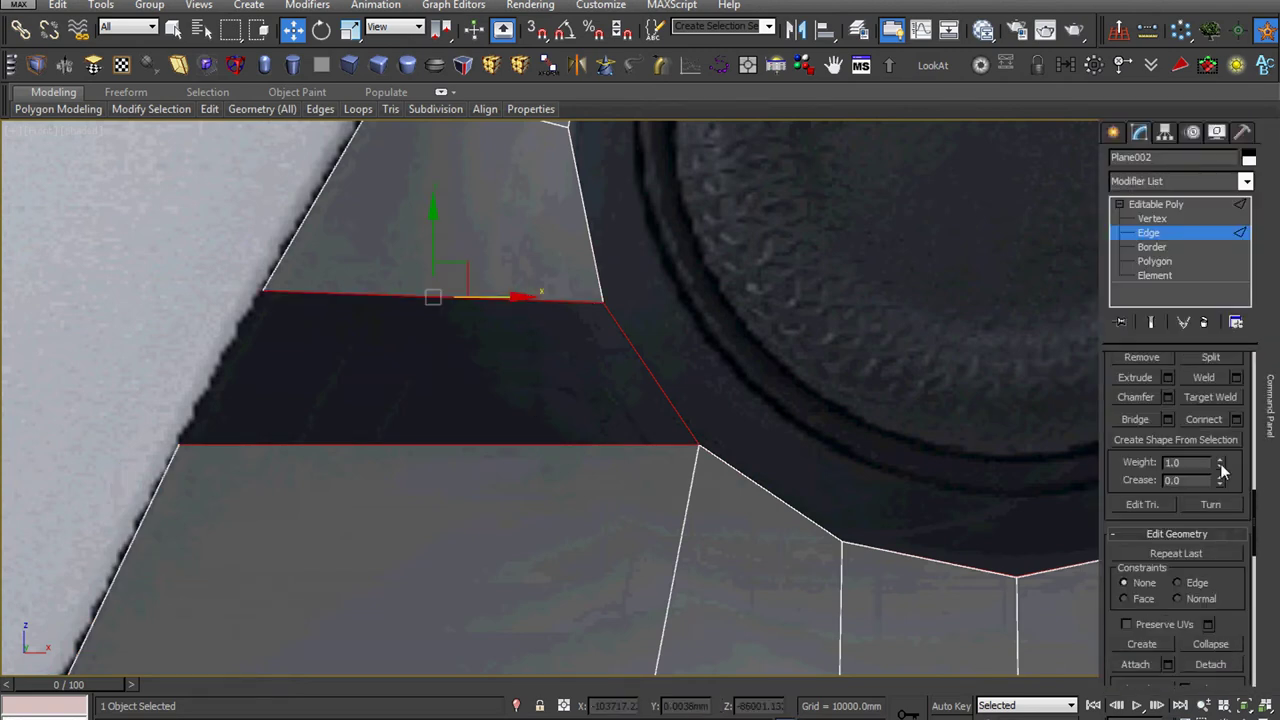
click(1135, 419)
scroll(711, 444, down, 5)
scroll(651, 453, up, 2)
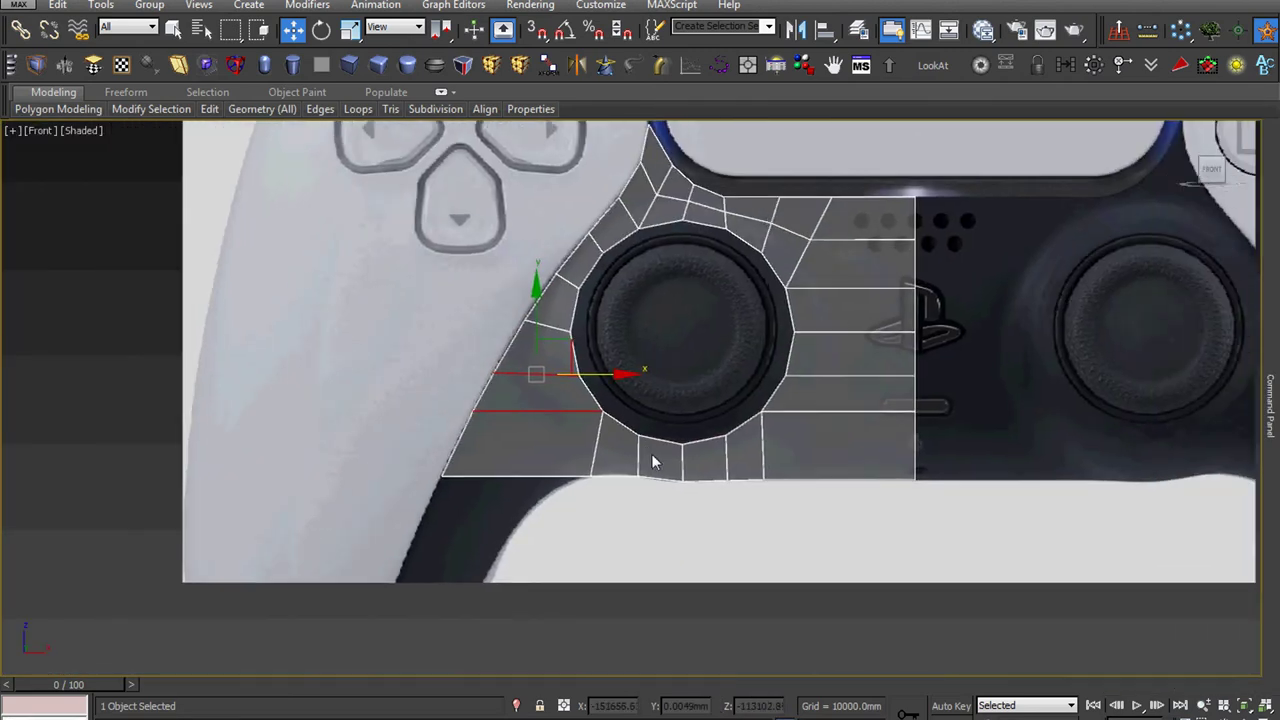
scroll(570, 485, up, 2)
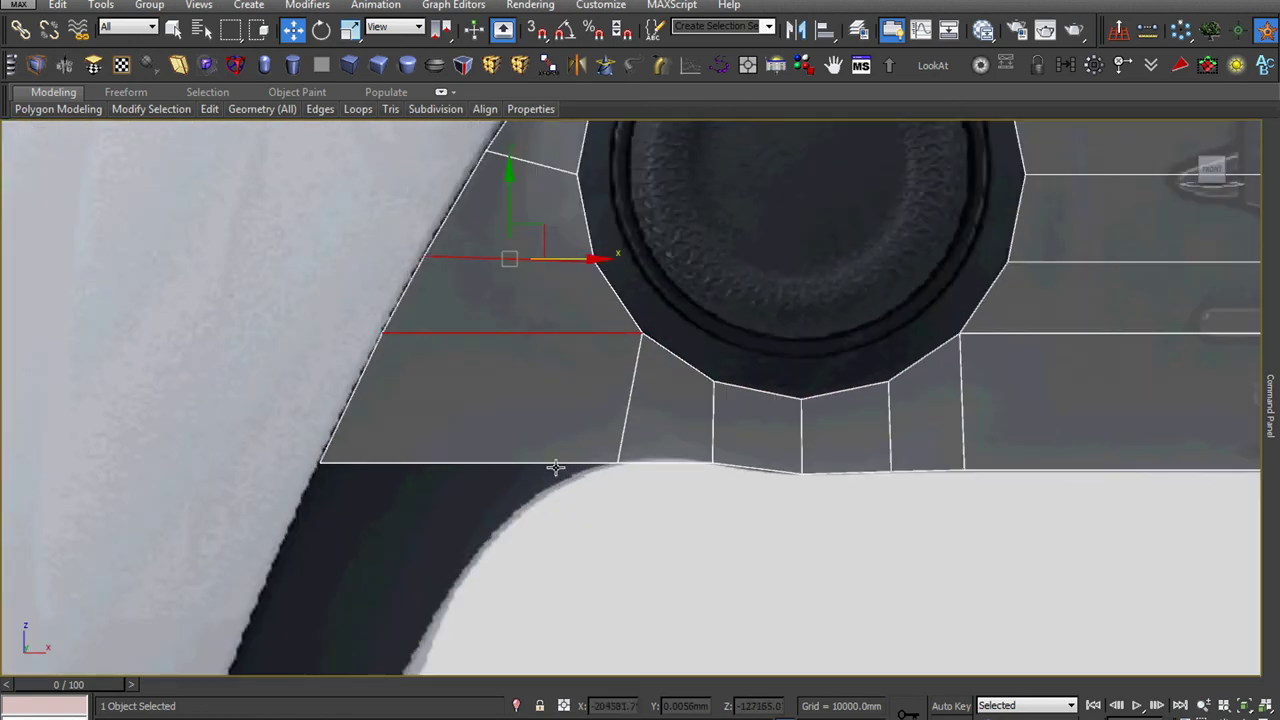
- Extrude a new polygon down from the wide polygon's bottom edge and slide it left along the grip
click(555, 467)
scroll(811, 473, up, 3)
scroll(857, 477, down, 2)
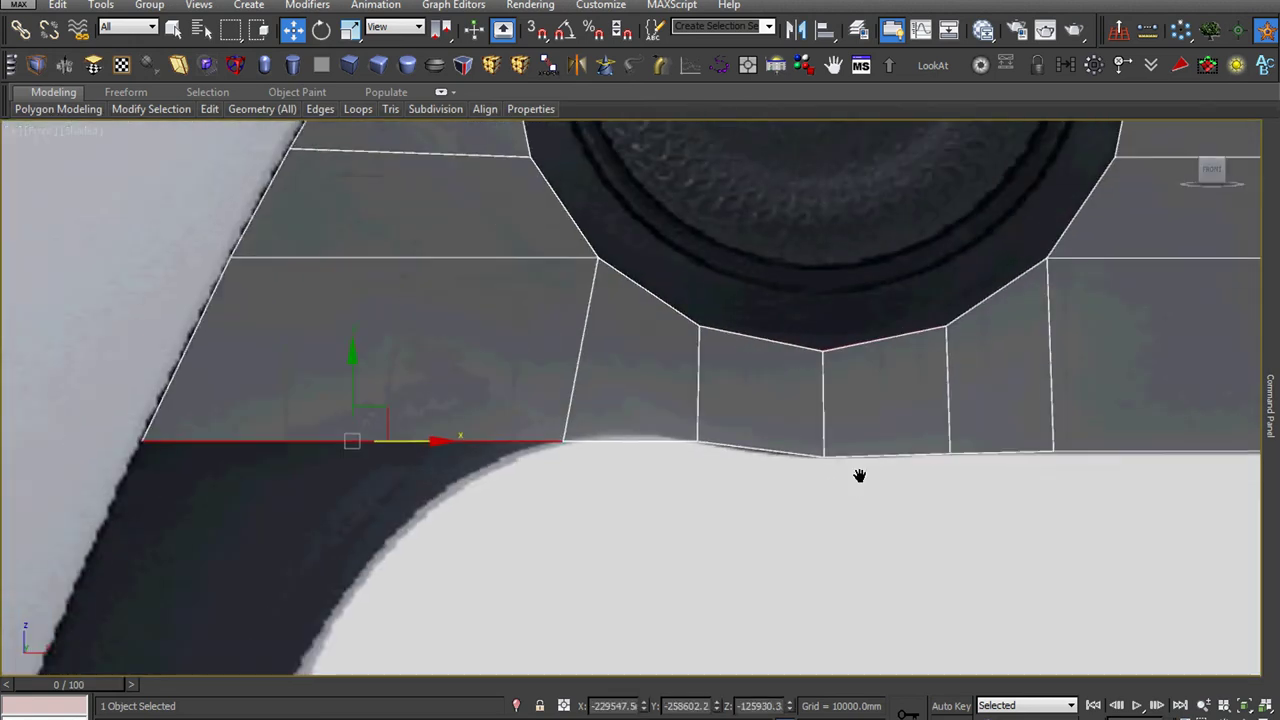
scroll(483, 392, down, 1)
shift+drag(403, 356, 391, 566)
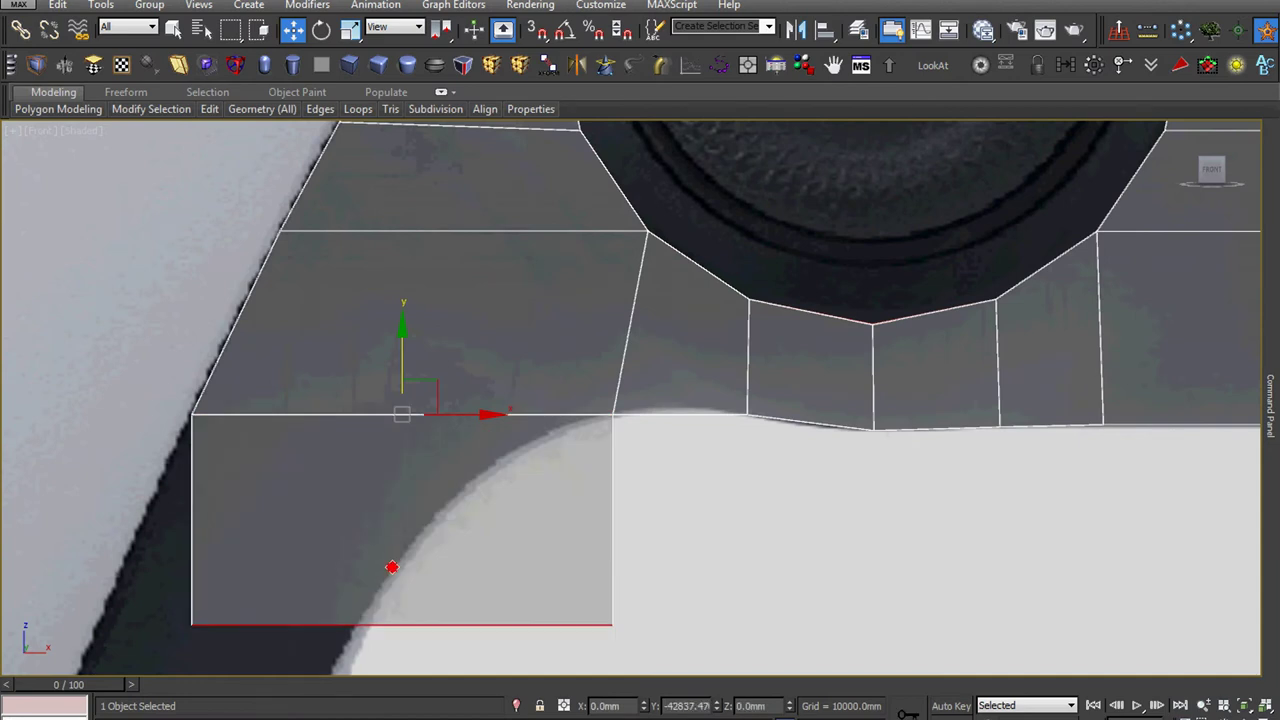
middle_drag(391, 566, 526, 480)
drag(584, 549, 489, 546)
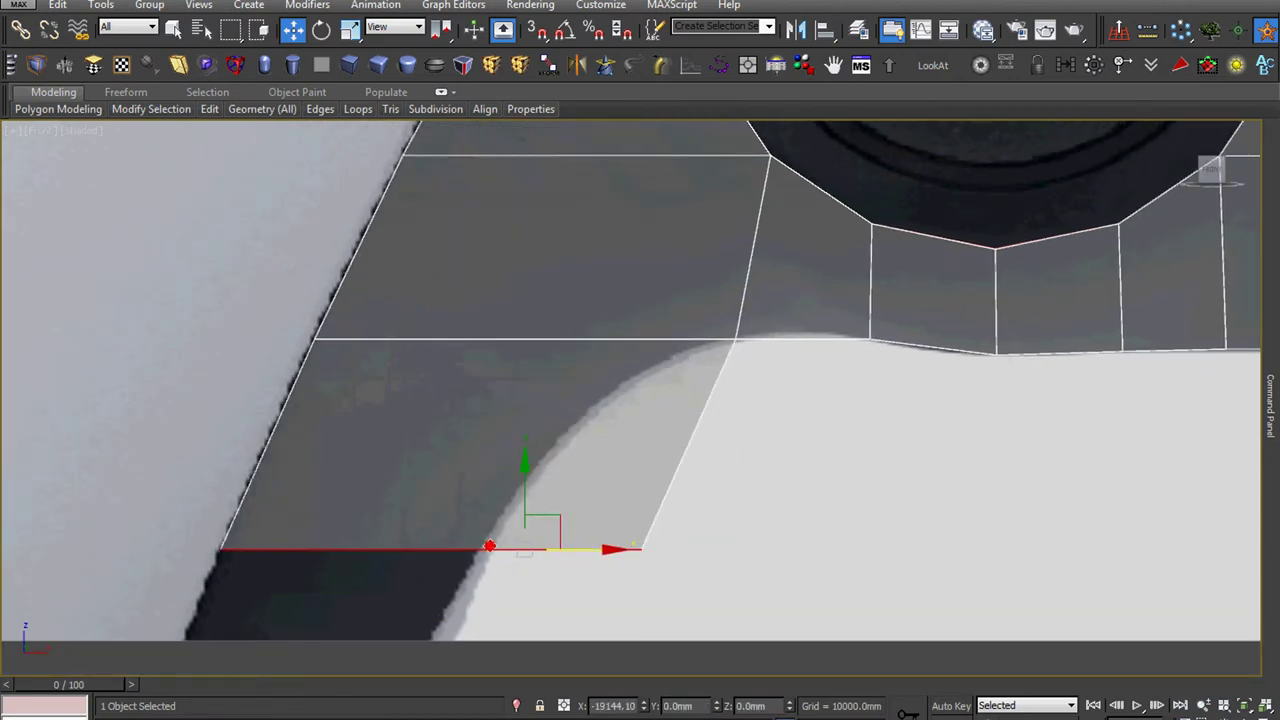
click(600, 524)
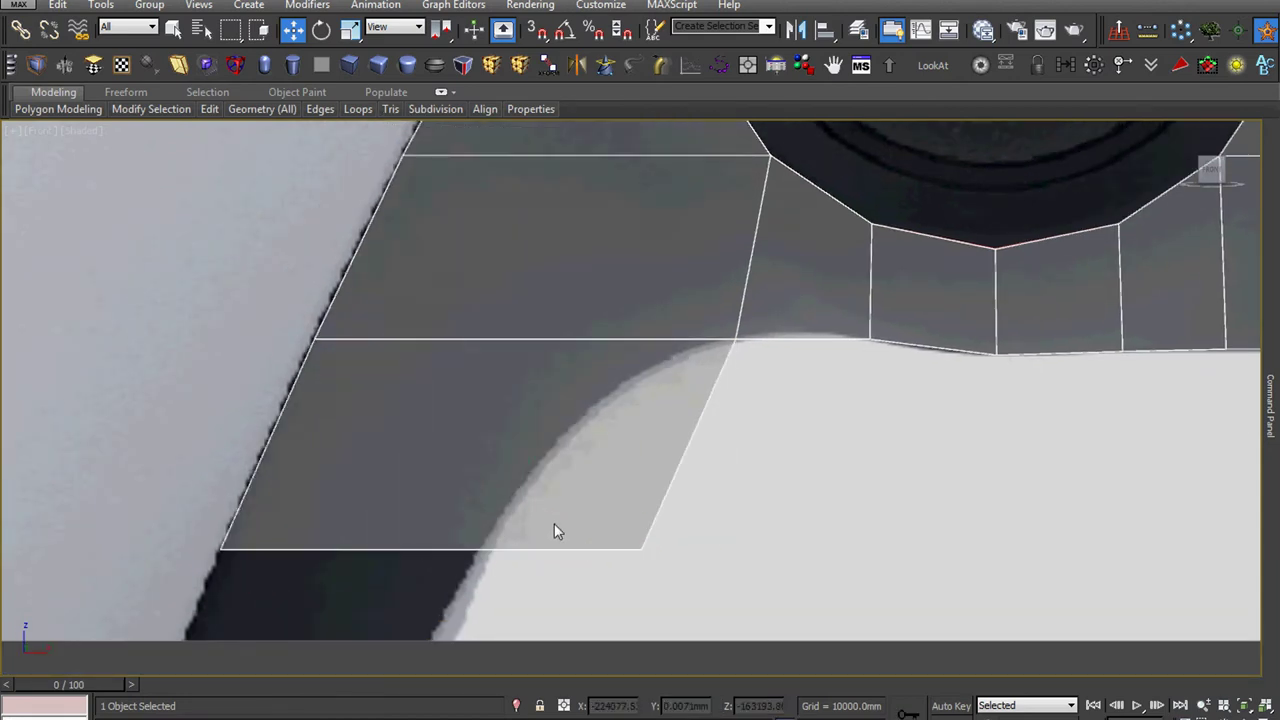
key(1)
mouse_move(589, 514)
mouse_down()
mouse_move(686, 580)
mouse_move(547, 545)
mouse_up()
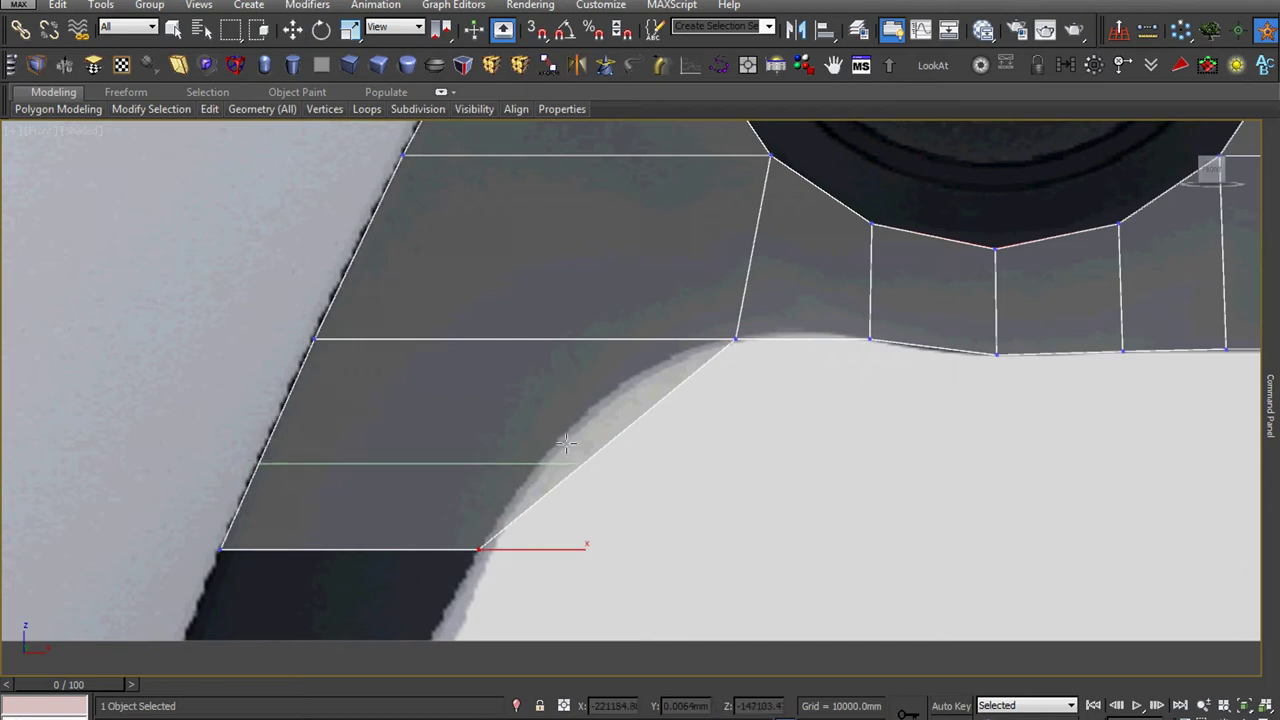
- Add two horizontal edge loops across the grip polygon, sliding their end vertices onto the curved edge
click(602, 425)
scroll(602, 425, up, 3)
click(614, 428)
drag(640, 428, 569, 421)
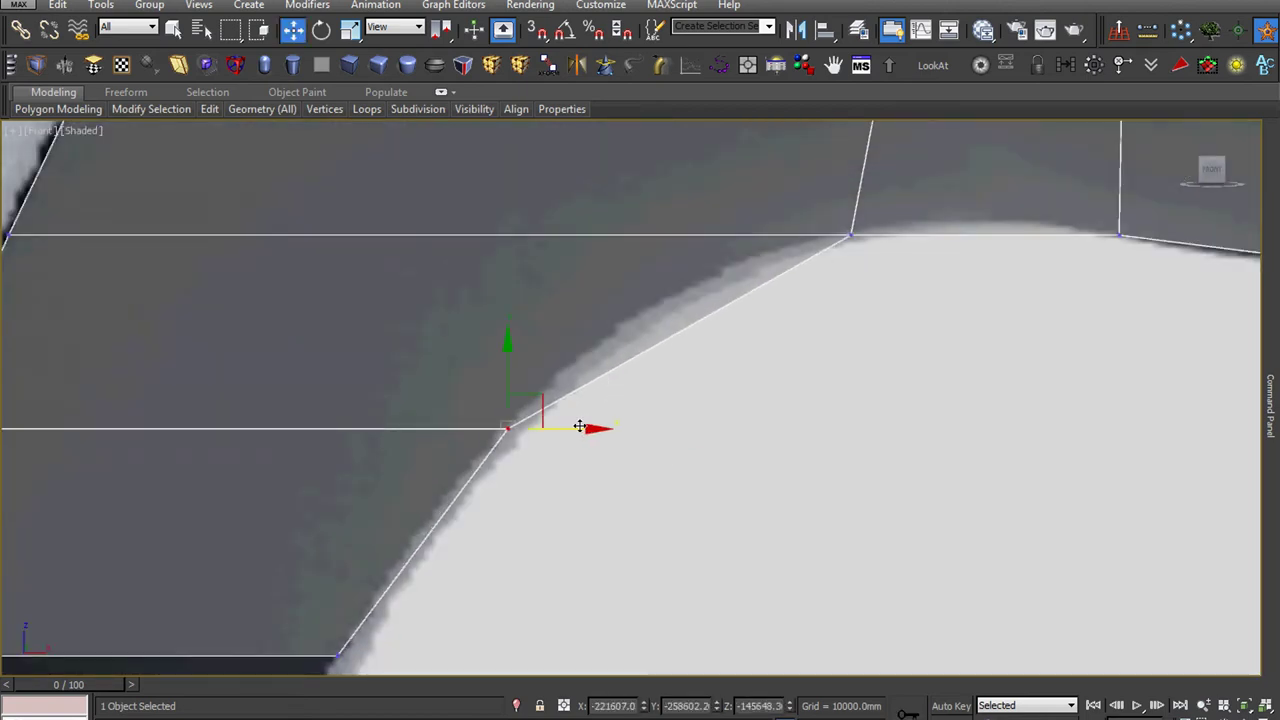
middle_drag(626, 372, 630, 397)
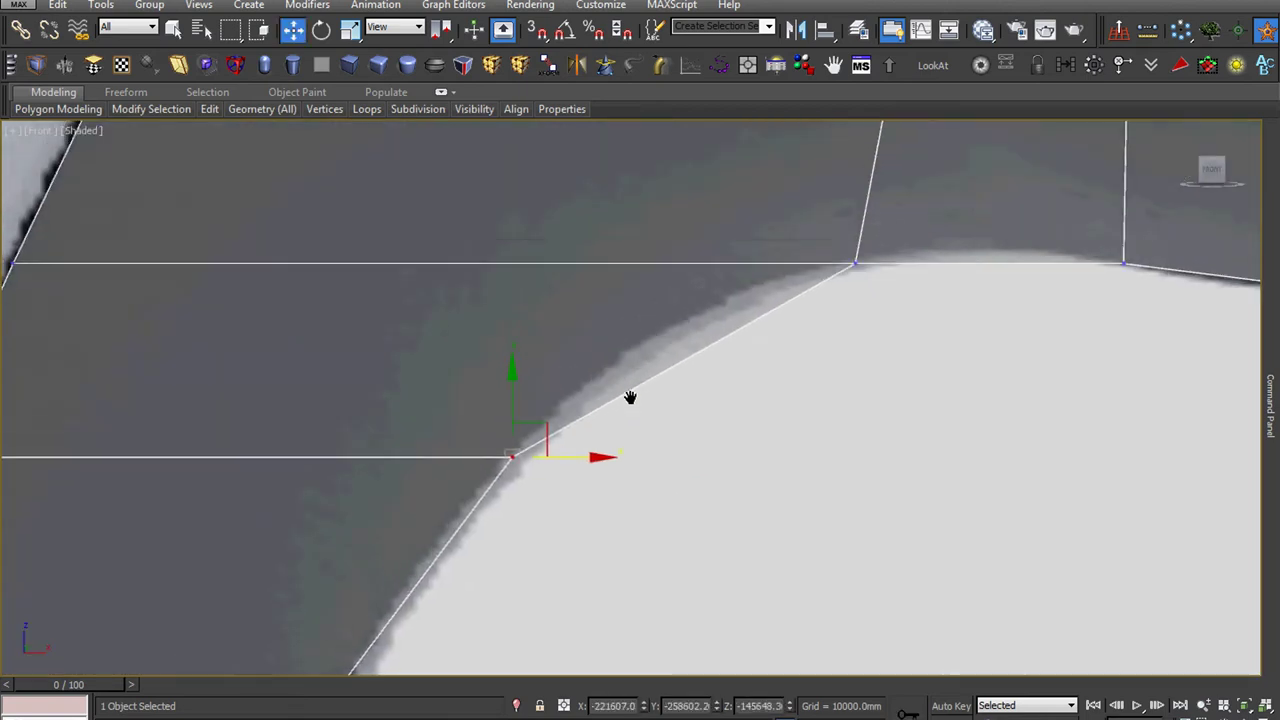
click(675, 347)
scroll(675, 347, up, 4)
right_click(742, 408)
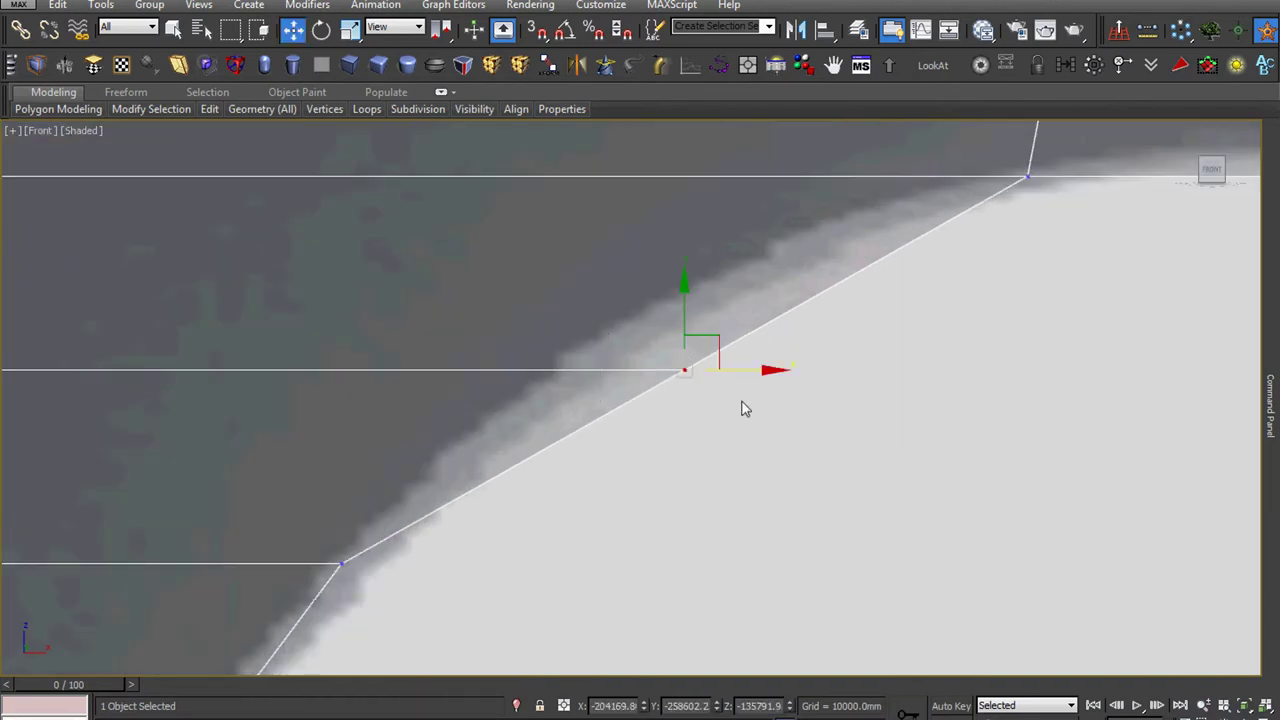
scroll(630, 413, down, 2)
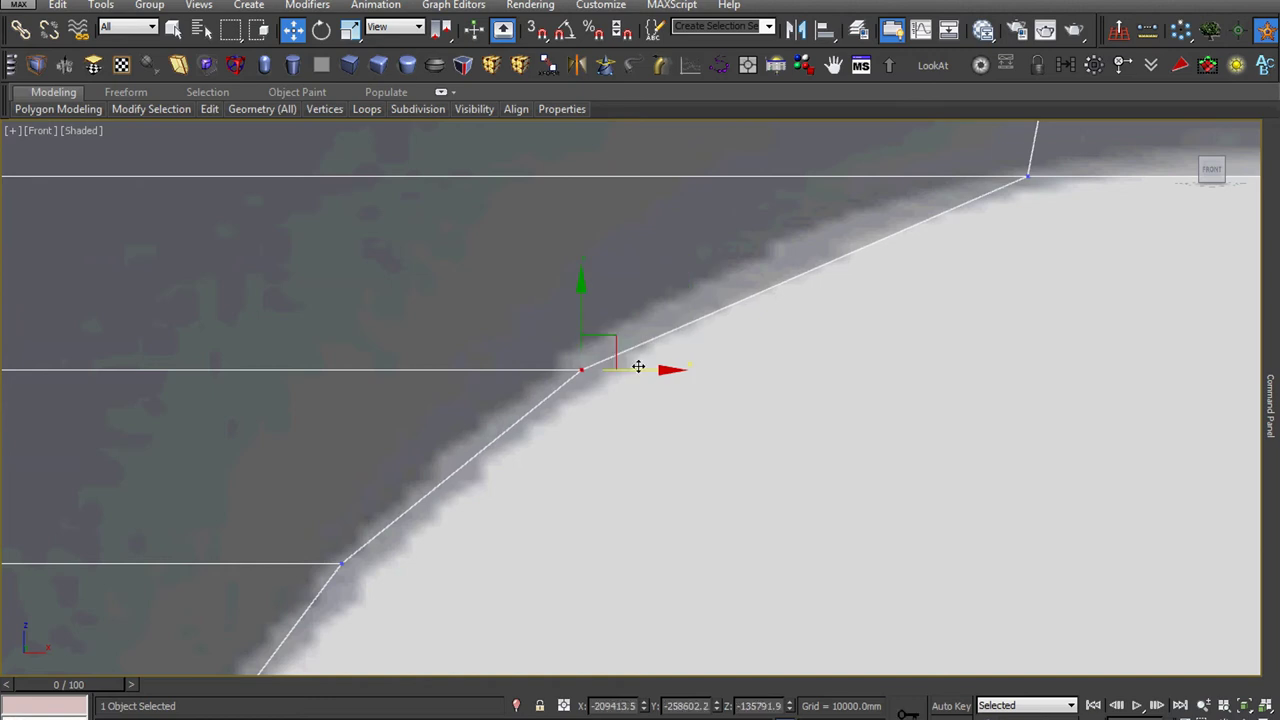
scroll(630, 413, down, 3)
scroll(630, 413, up, 3)
scroll(603, 437, up, 2)
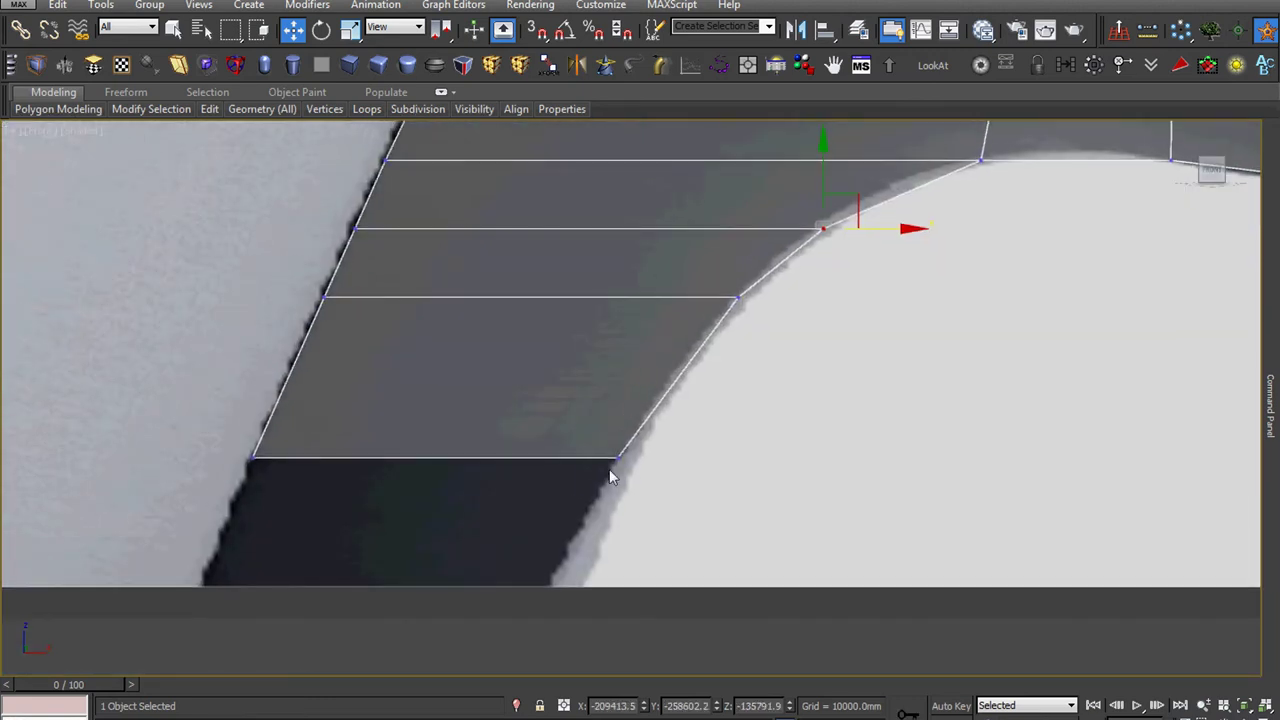
scroll(609, 469, down, 8)
middle_drag(706, 449, 596, 494)
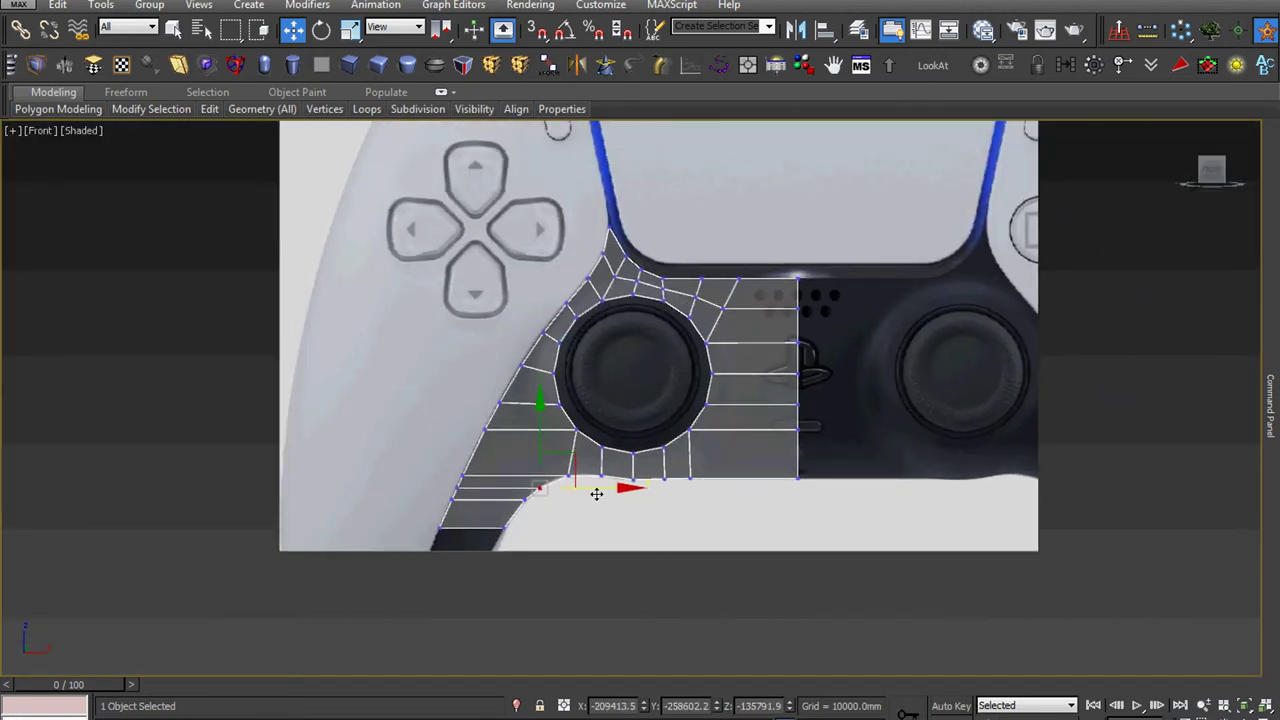
- Exit vertex editing via Editable Poly in the stack and zero the mesh's X position to 0.0mm
scroll(688, 430, up, 5)
middle_drag(688, 430, 701, 452)
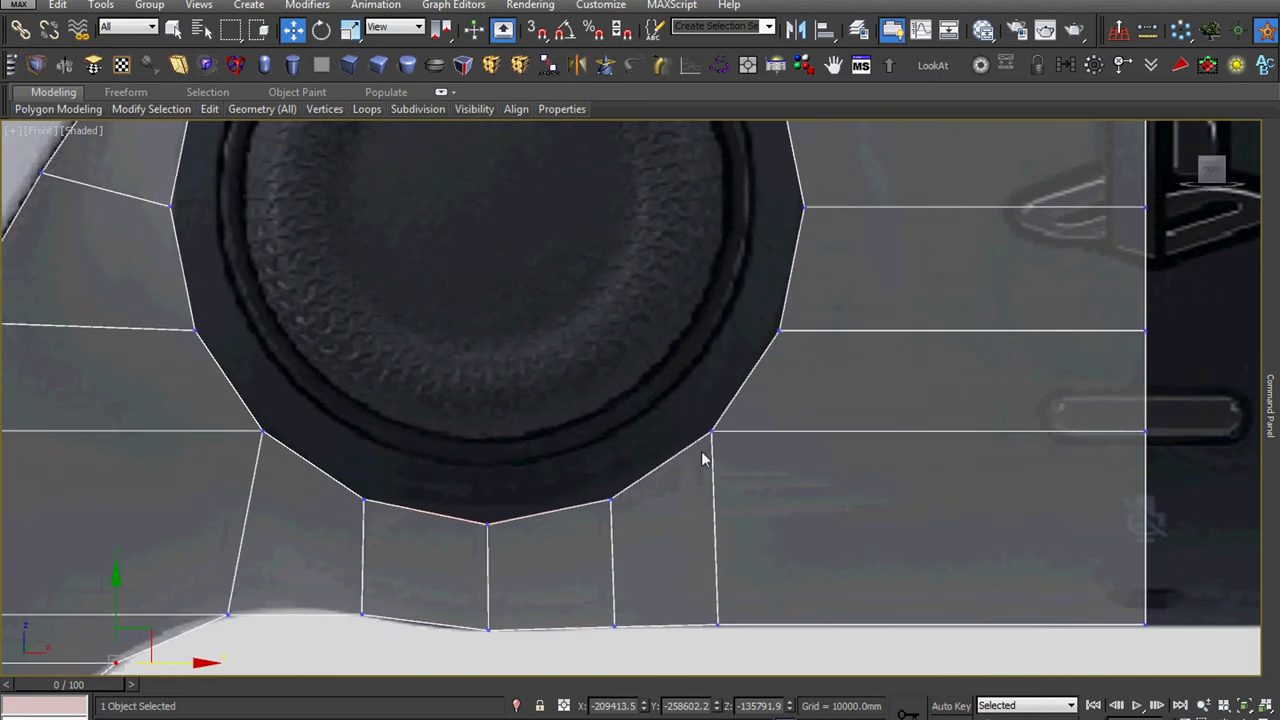
scroll(703, 452, down, 2)
scroll(790, 450, down, 3)
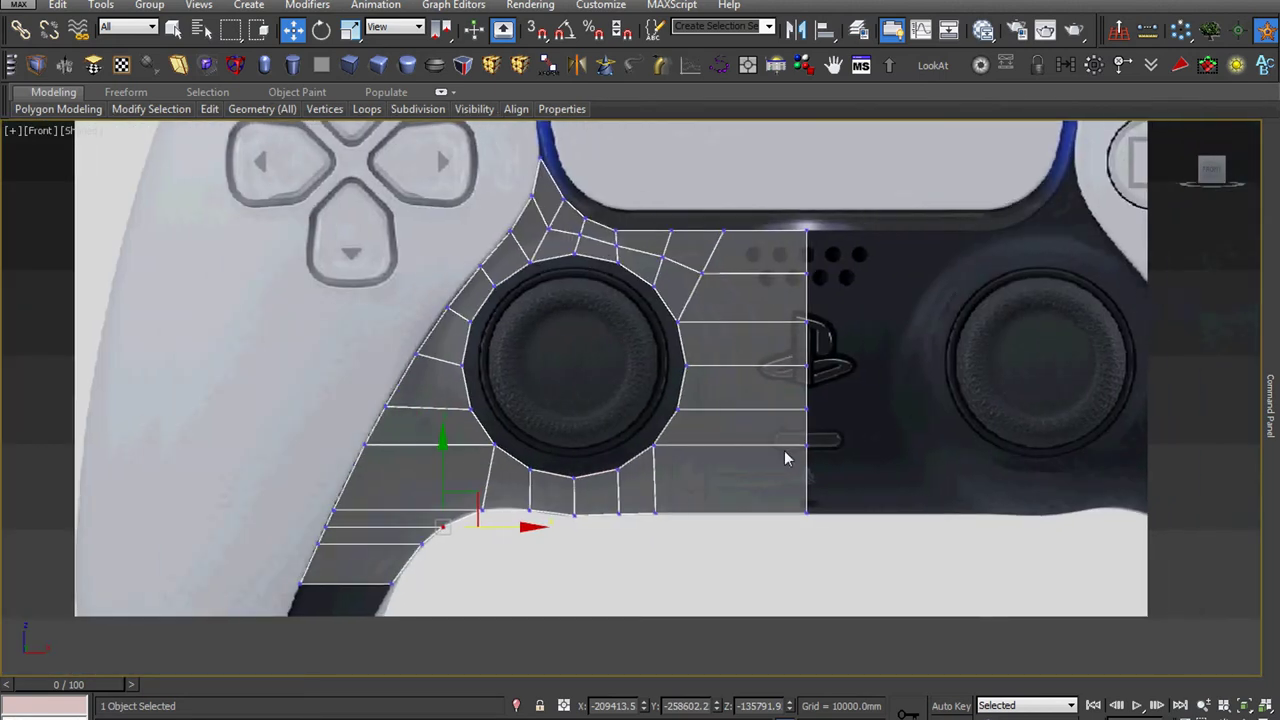
click(1274, 325)
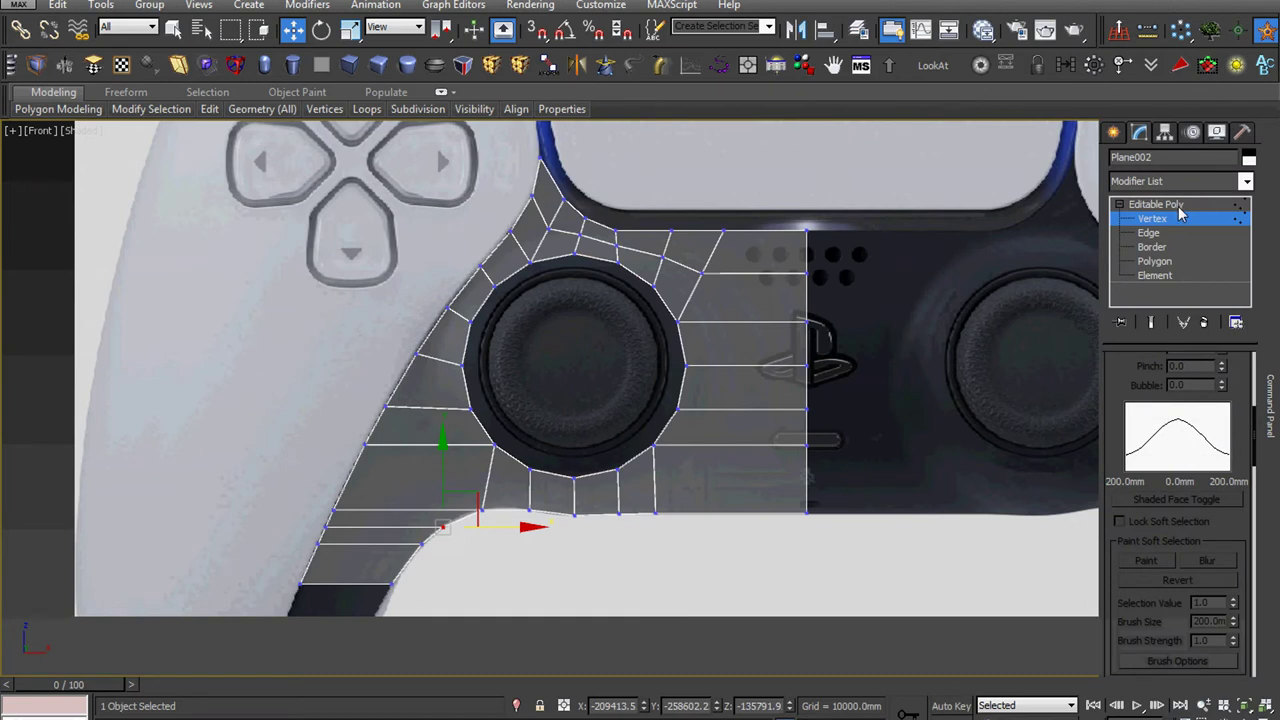
click(1181, 204)
middle_drag(808, 266, 674, 323)
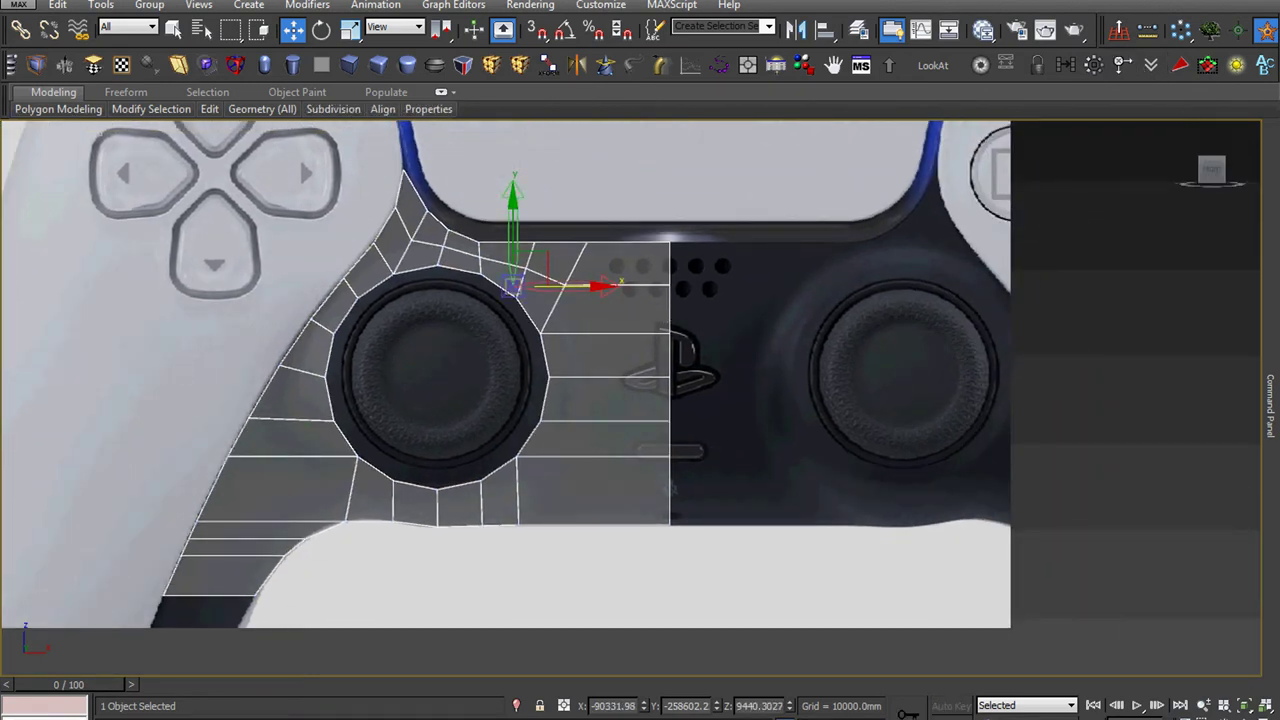
right_click(645, 706)
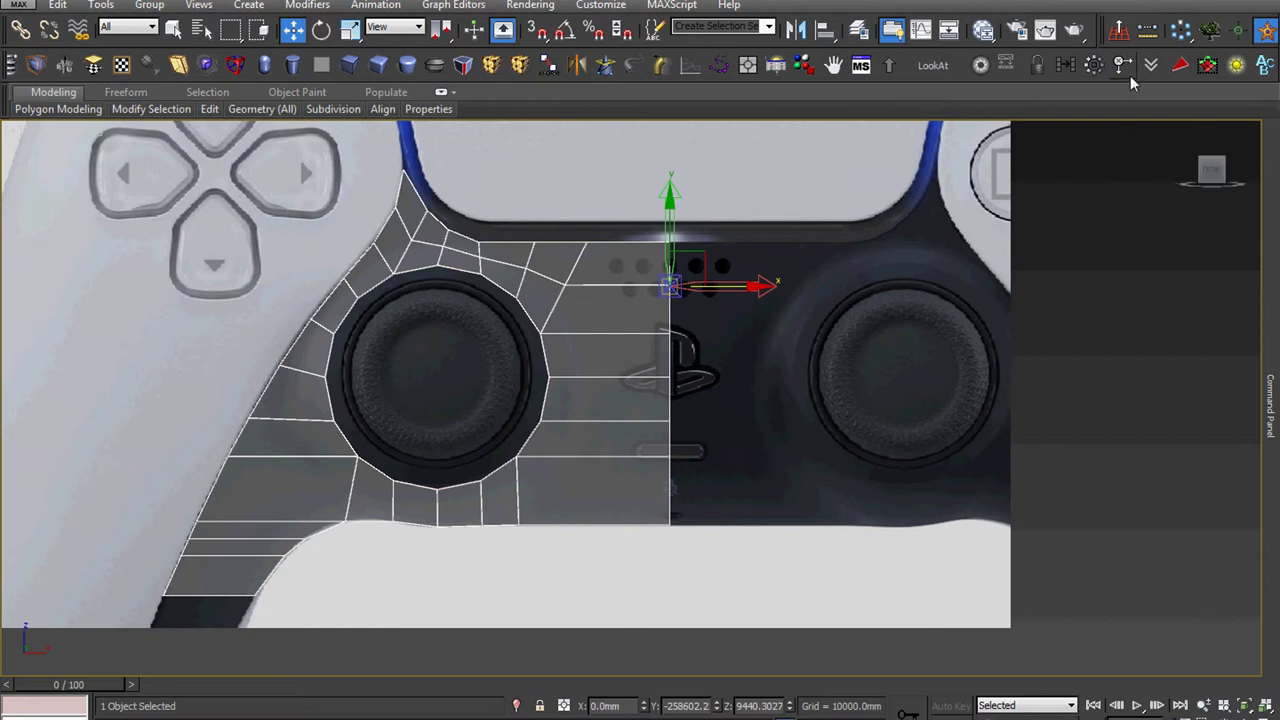
right_click(840, 268)
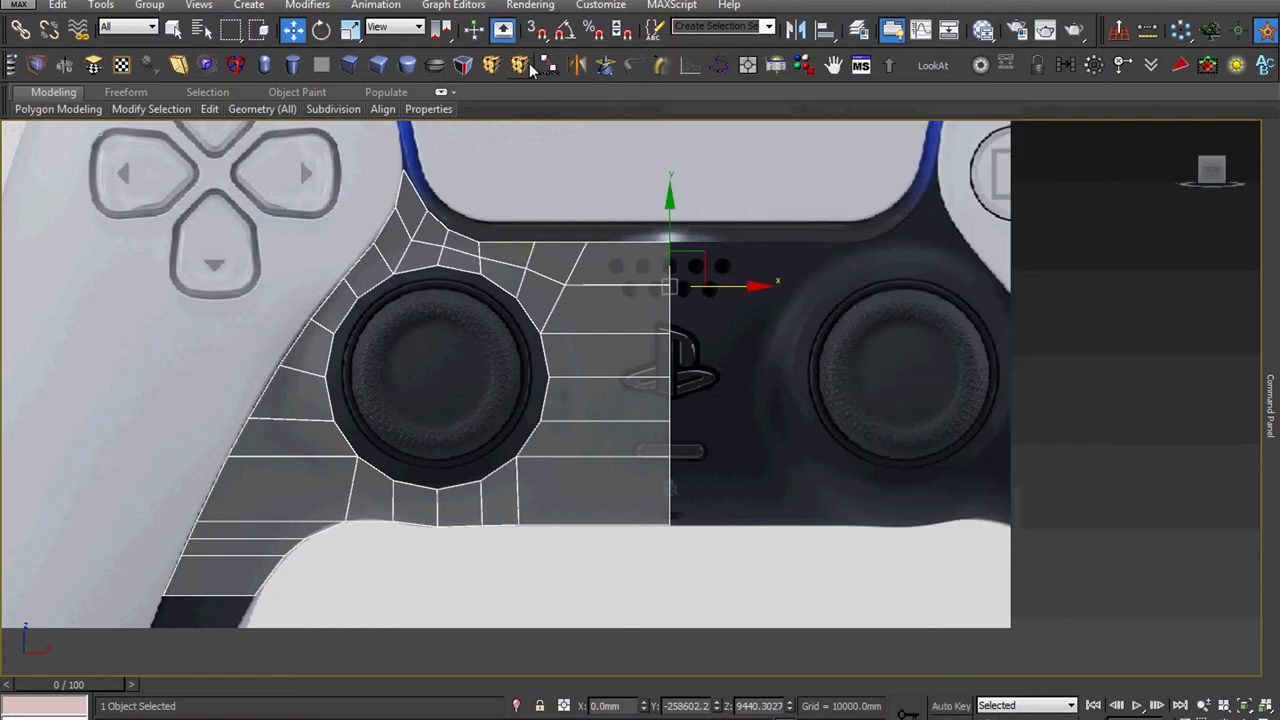
- Mirror the half mesh across X as an instance, then orbit to an angled view of both halves
click(796, 30)
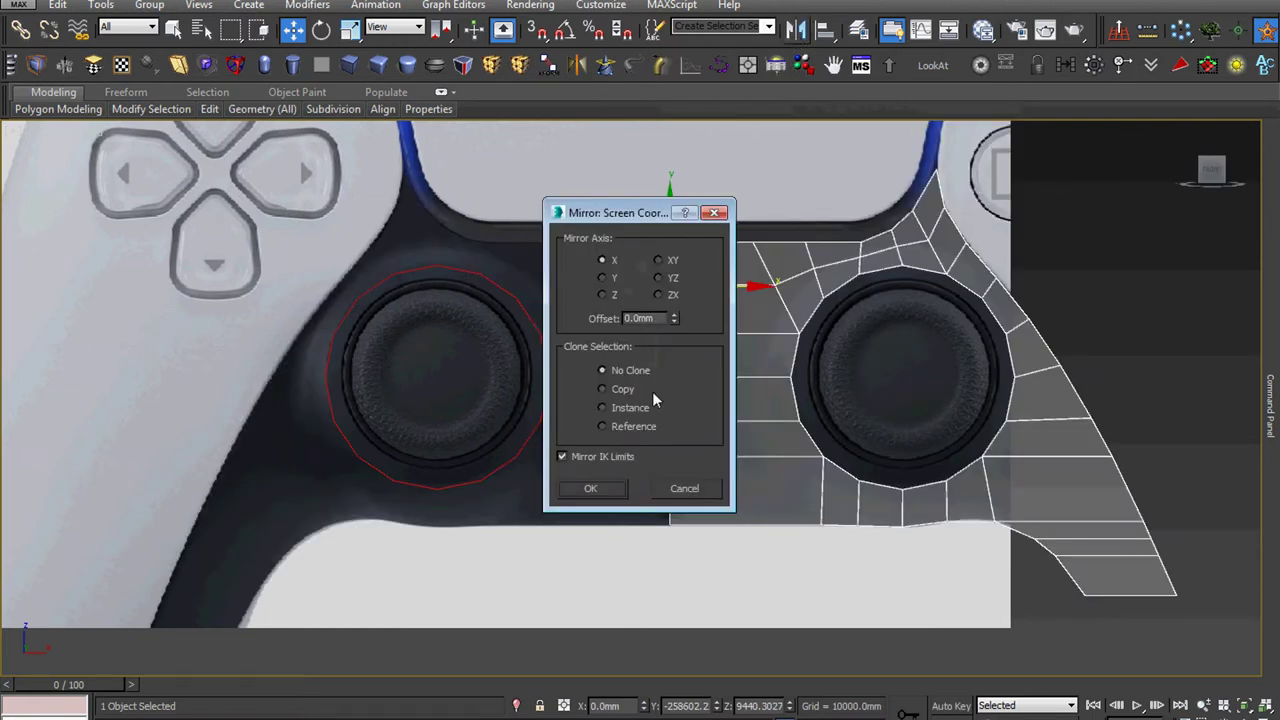
click(595, 488)
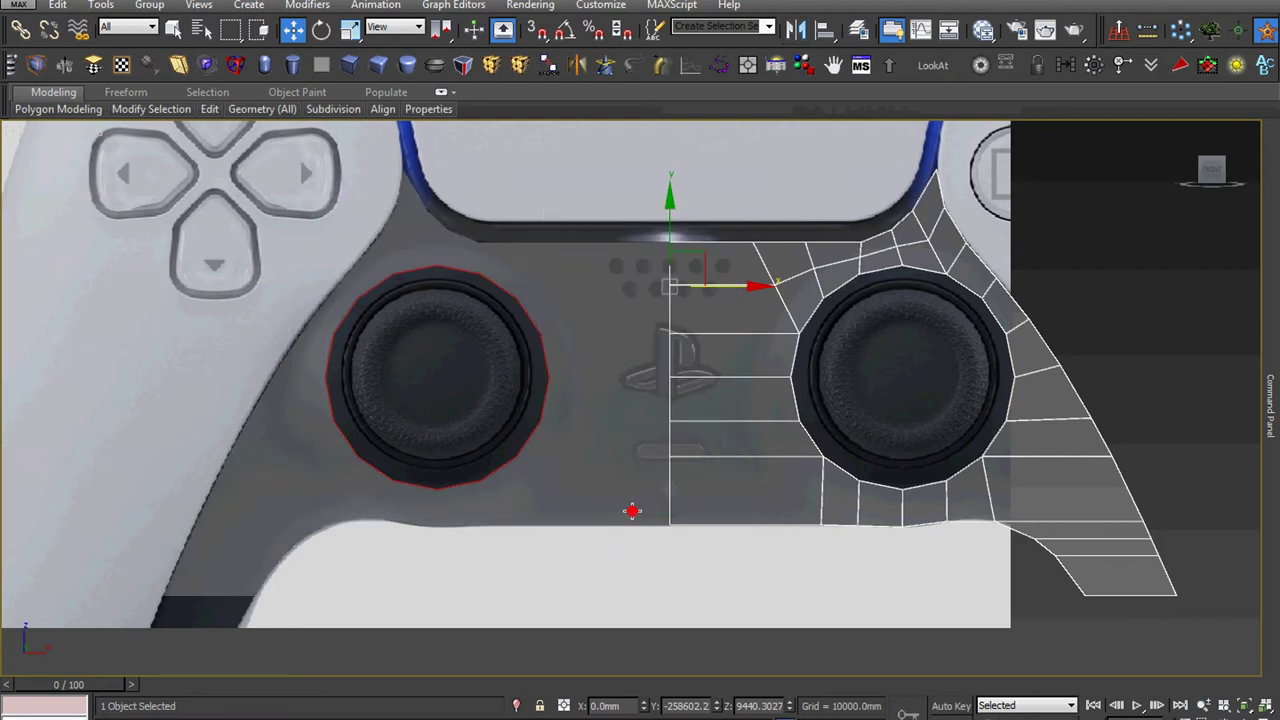
middle_drag(668, 480, 600, 468)
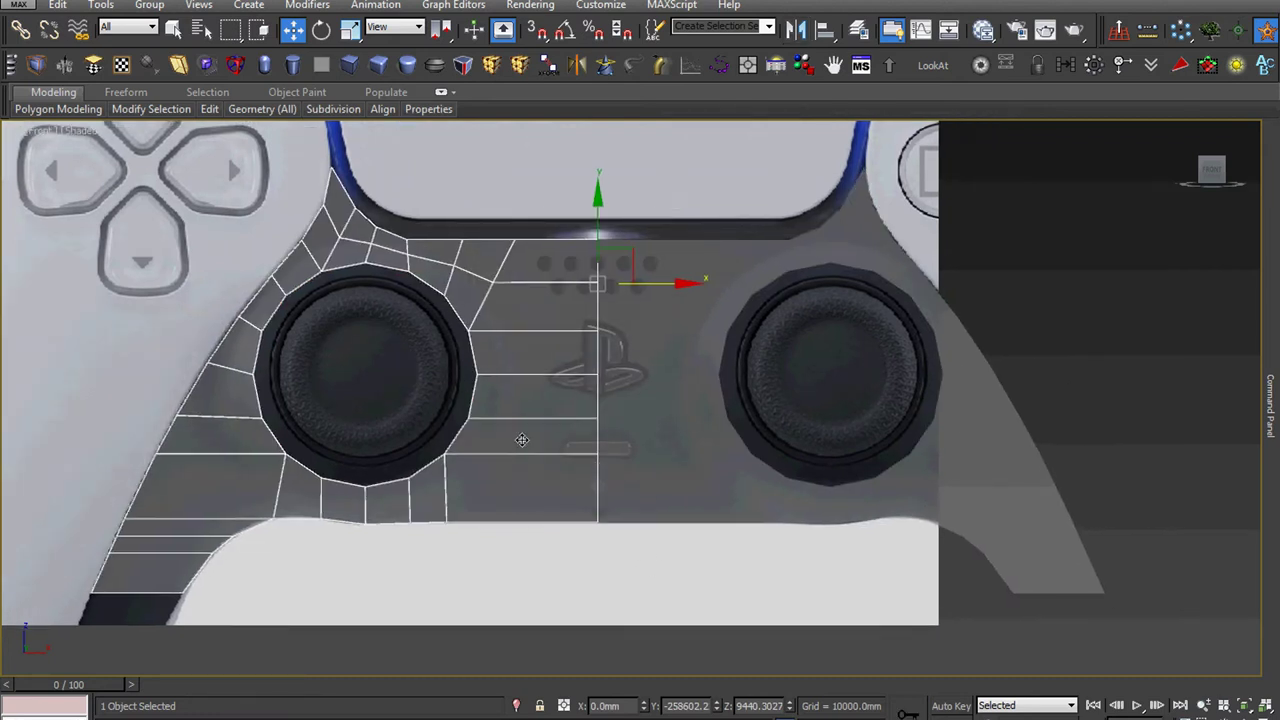
scroll(480, 477, up, 3)
scroll(480, 477, down, 3)
middle_drag(513, 484, 551, 486)
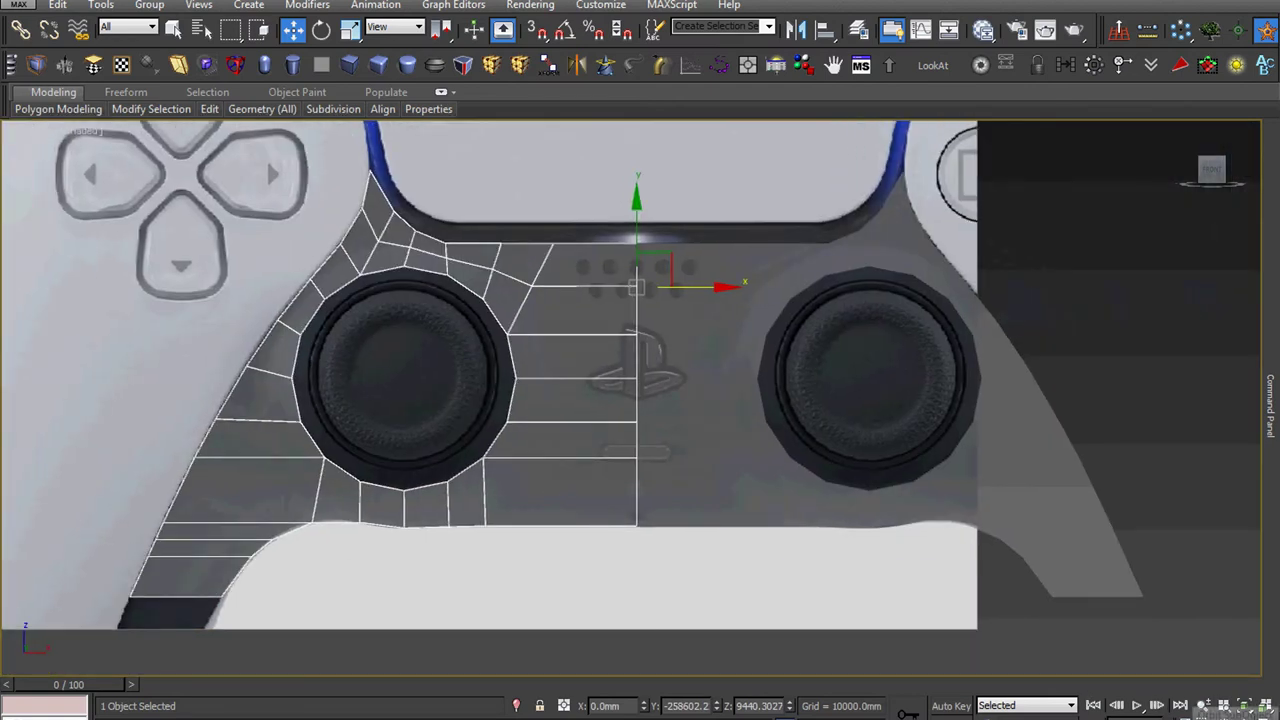
click(1243, 705)
mouse_move(563, 449)
mouse_down()
mouse_move(612, 473)
mouse_move(580, 463)
mouse_up()
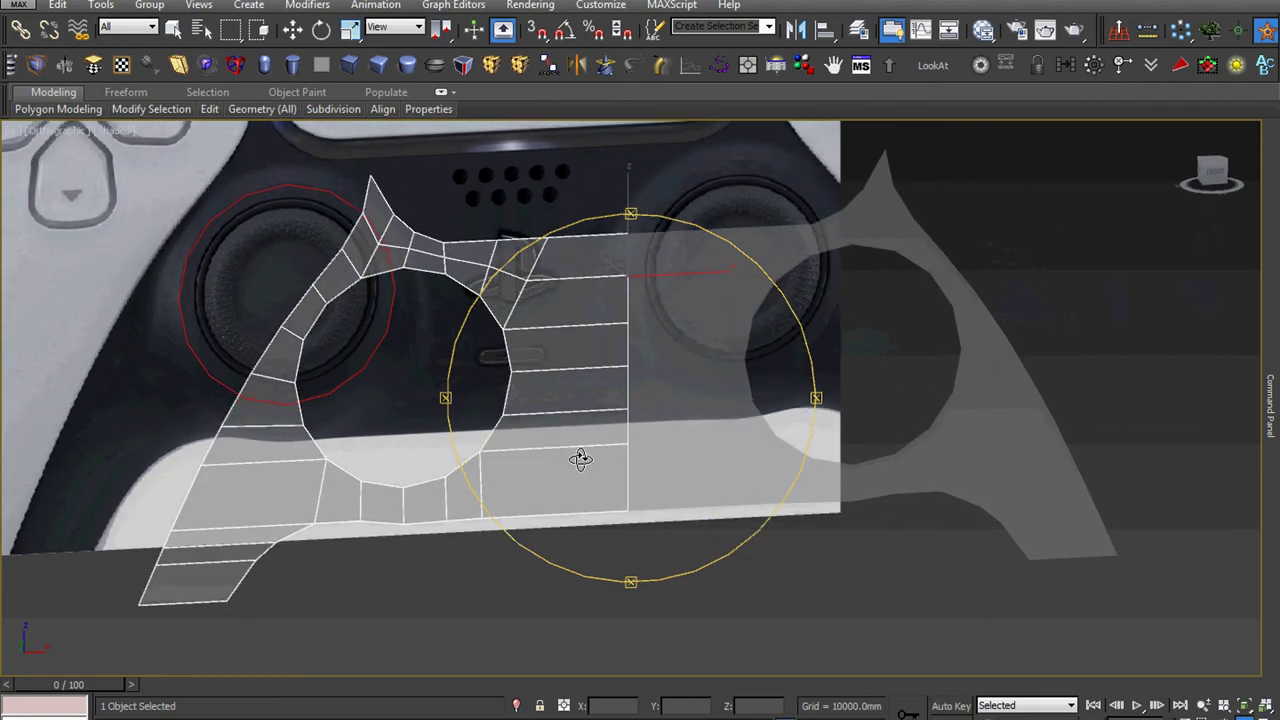
- Return the viewport to the front view and adjust the zoom
key(l)
key(f)
key(w)
scroll(580, 457, down, 2)
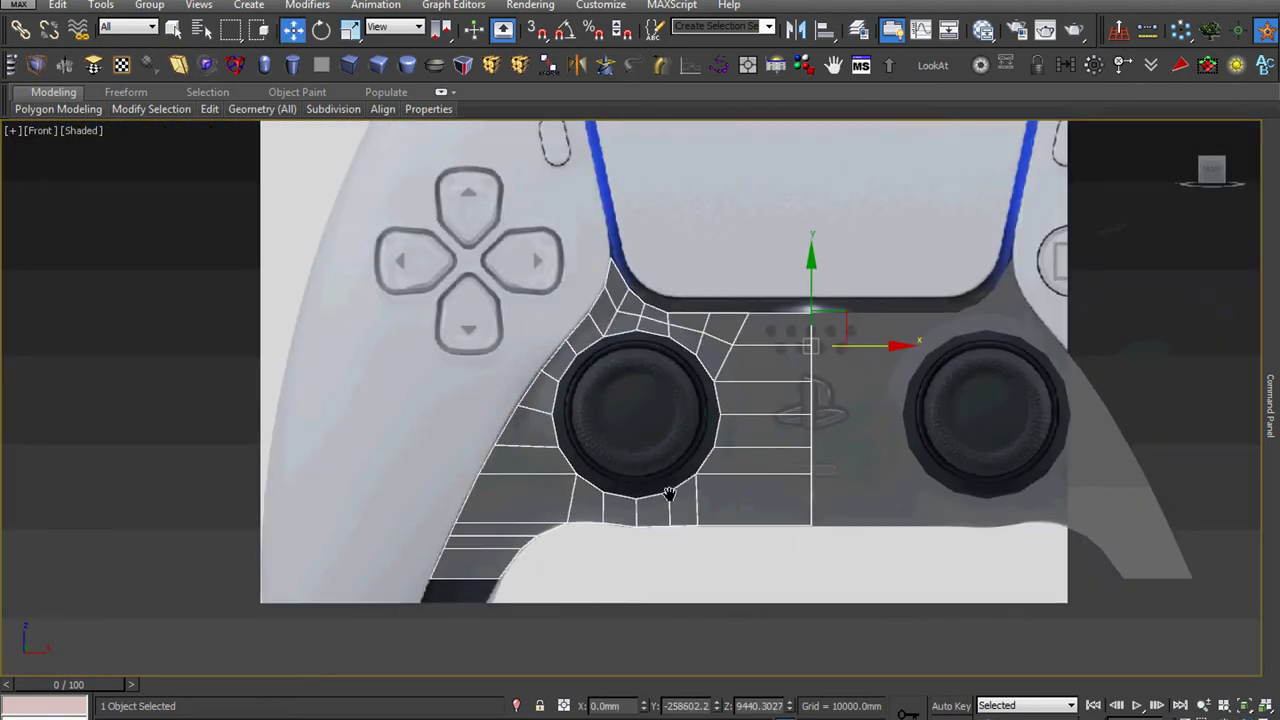
scroll(669, 493, up, 3)
scroll(670, 493, down, 1)
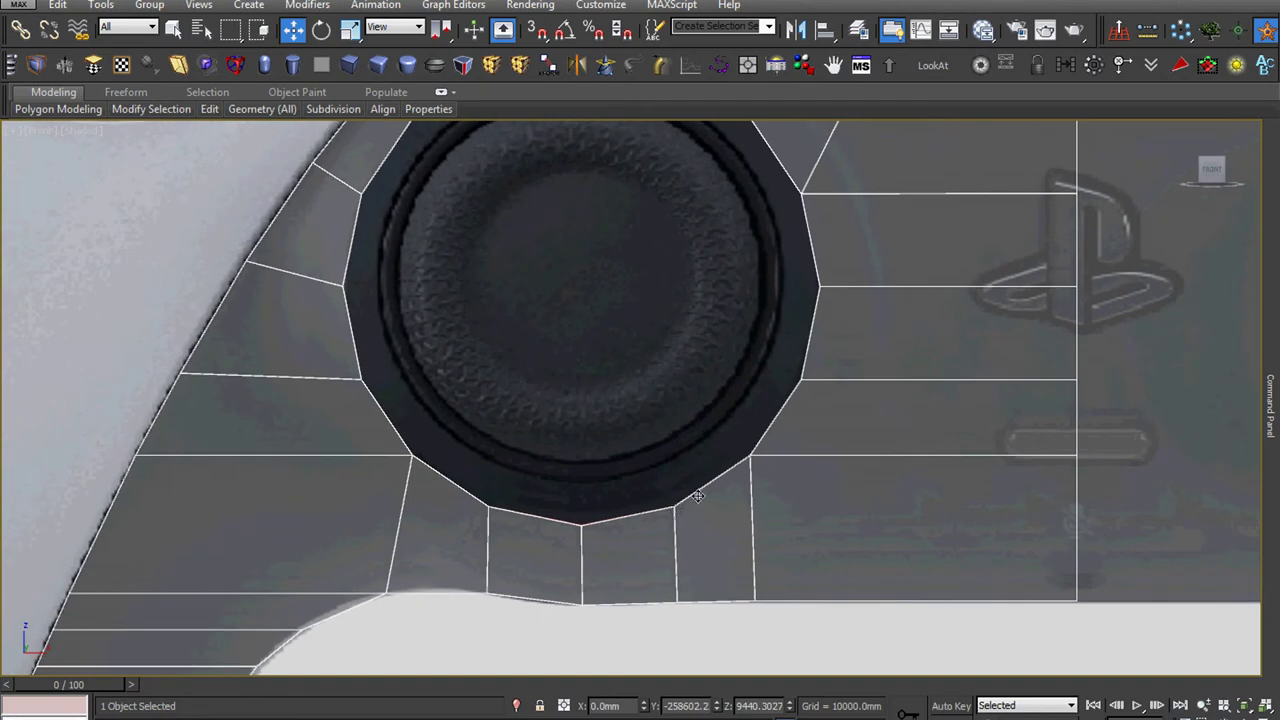
- Select the thumbstick ring, frame it, and scale it down to about 95%
click(710, 485)
key(z)
right_click(721, 471)
click(705, 372)
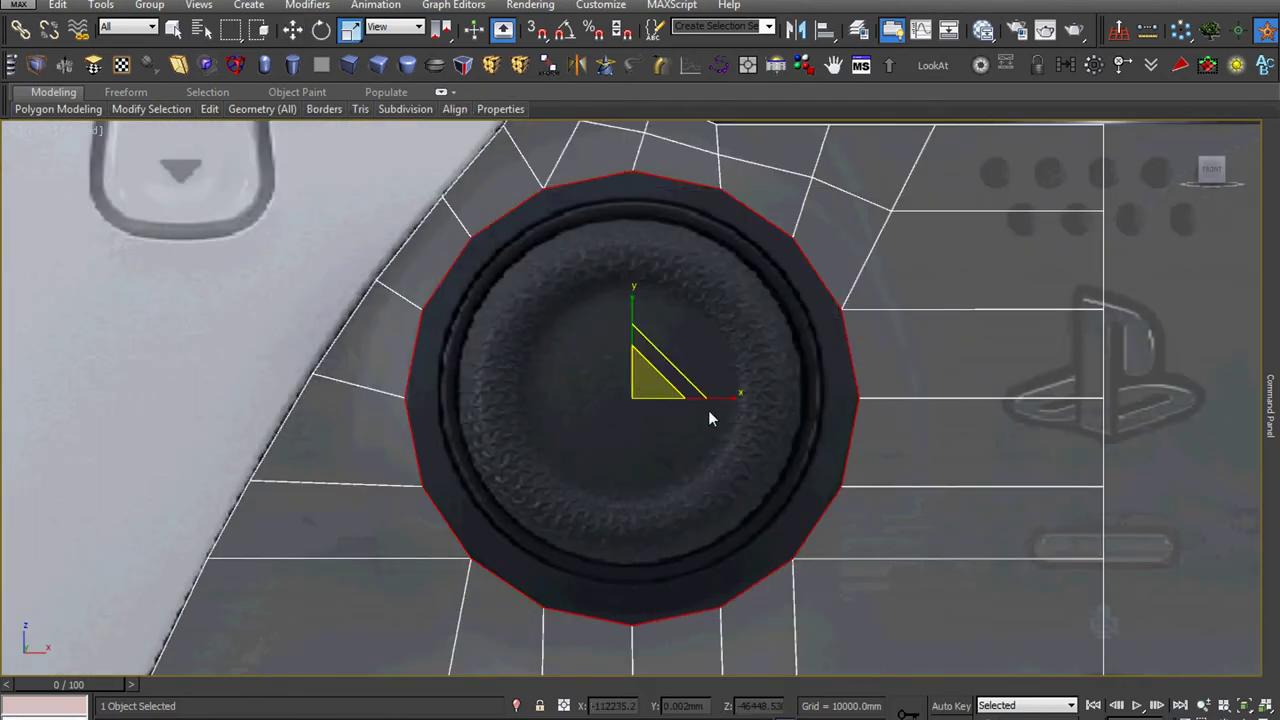
drag(640, 387, 645, 401)
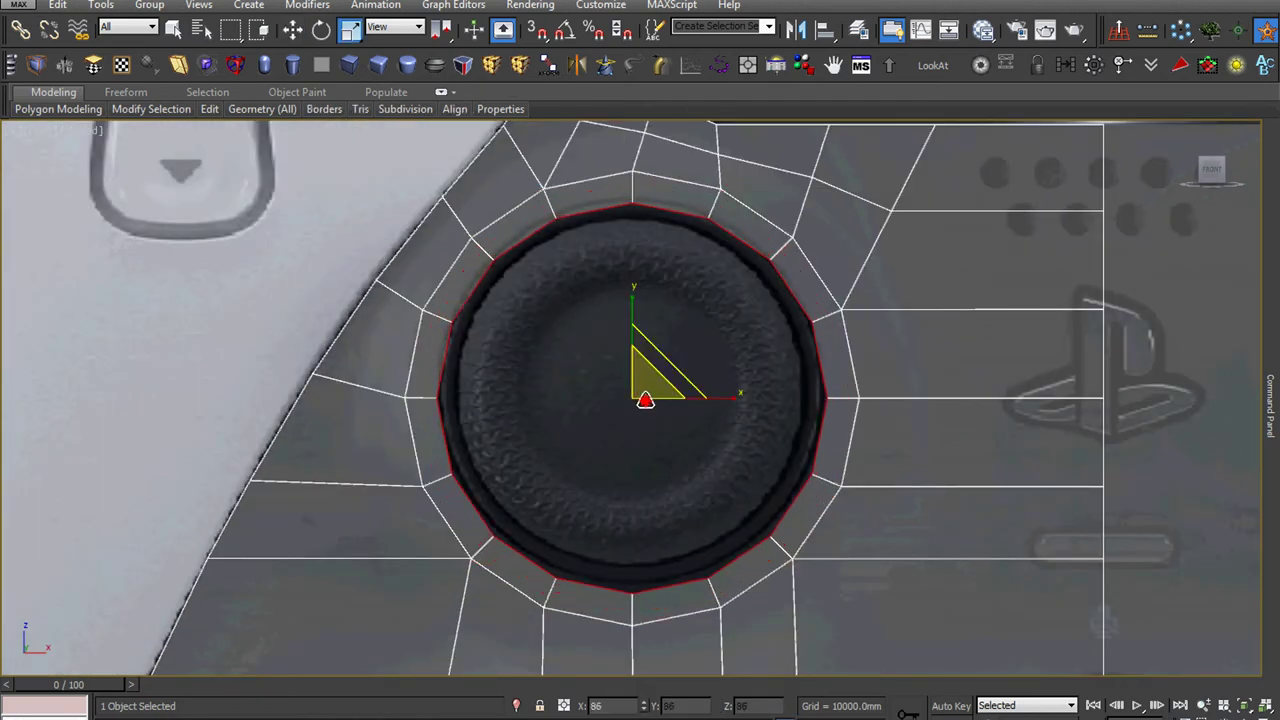
- Switch back to Move and orbit to an angled view of the stick opening
right_click(645, 401)
click(646, 417)
scroll(656, 435, down, 3)
alt+middle_drag(656, 435, 733, 478)
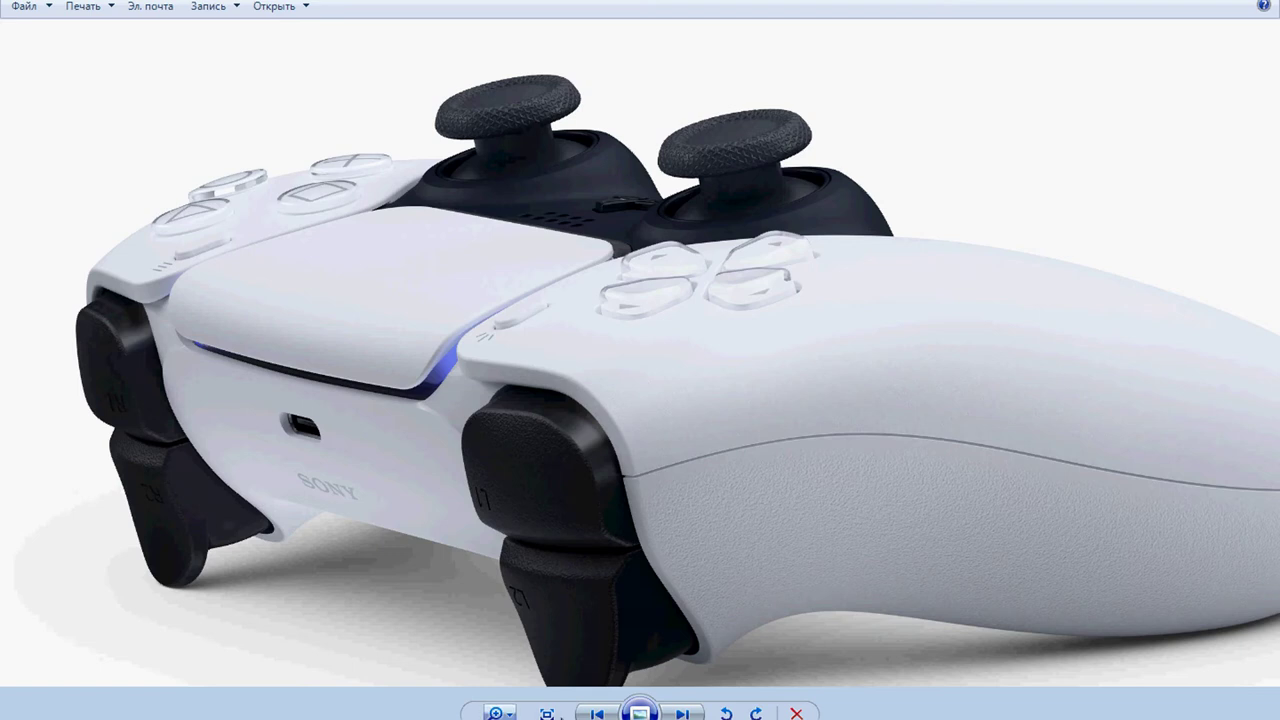
- Compare the front and angled controller photos, zooming into the thumbsticks in Photo Viewer
click(597, 713)
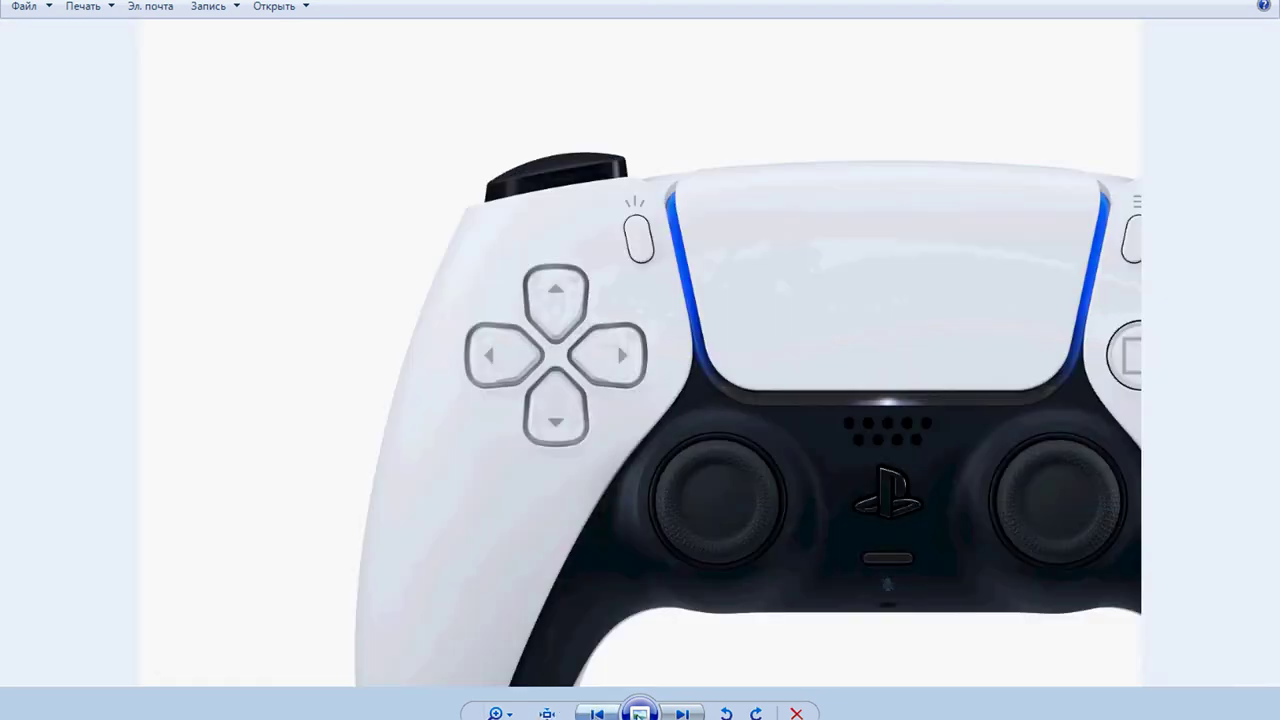
click(684, 713)
scroll(666, 241, up, 2)
scroll(668, 259, up, 1)
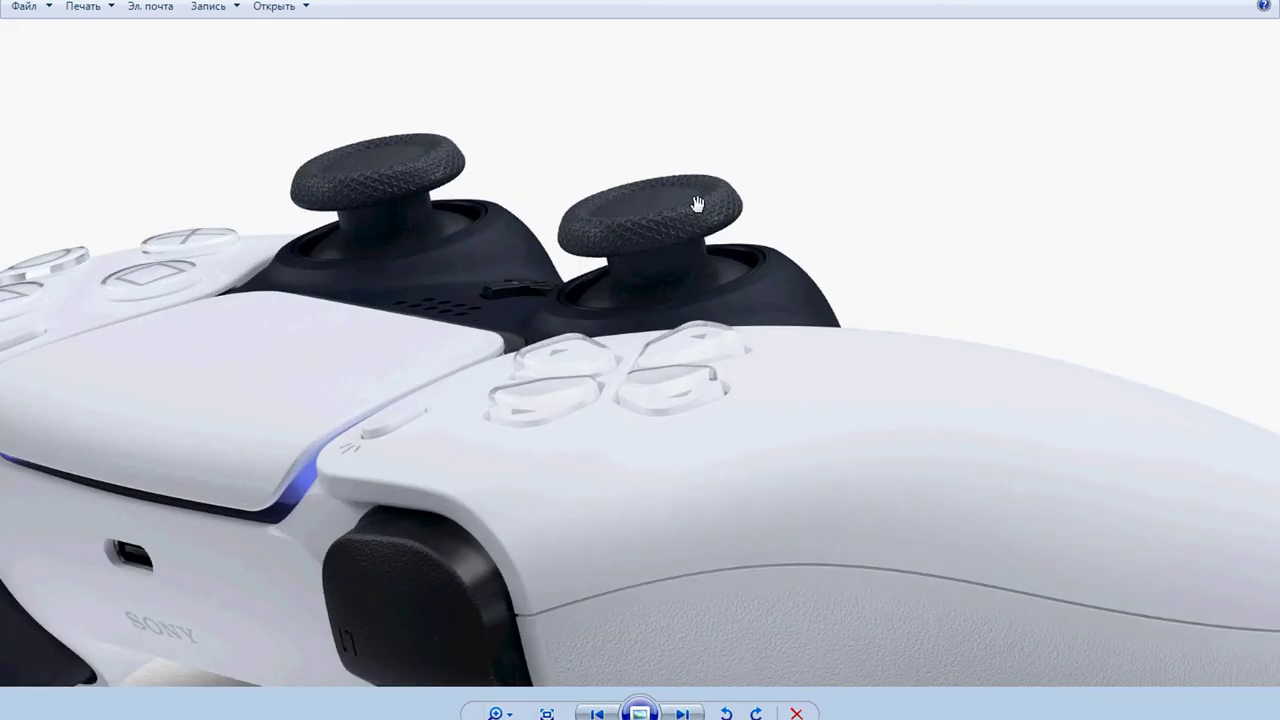
scroll(728, 252, up, 1)
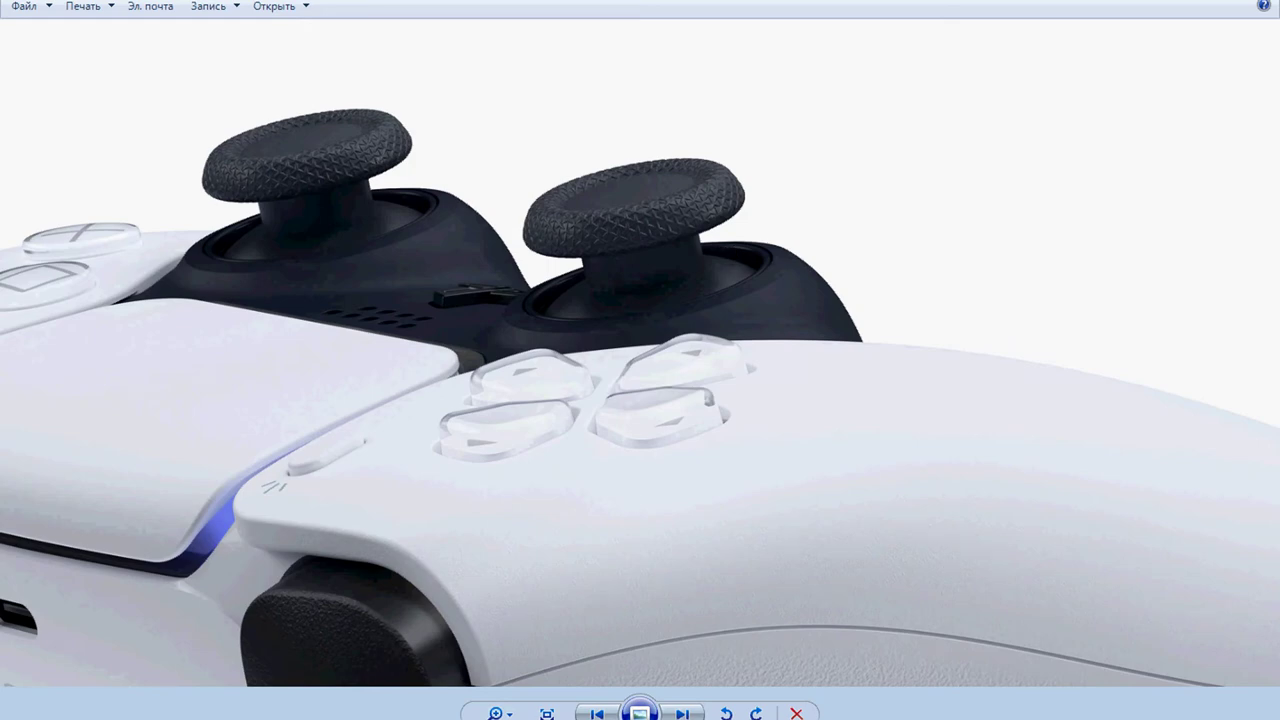
- Back in 3ds Max, push the thumbstick ring deeper behind the mesh opening and zoom out
key(alt+Tab)
drag(595, 390, 618, 395)
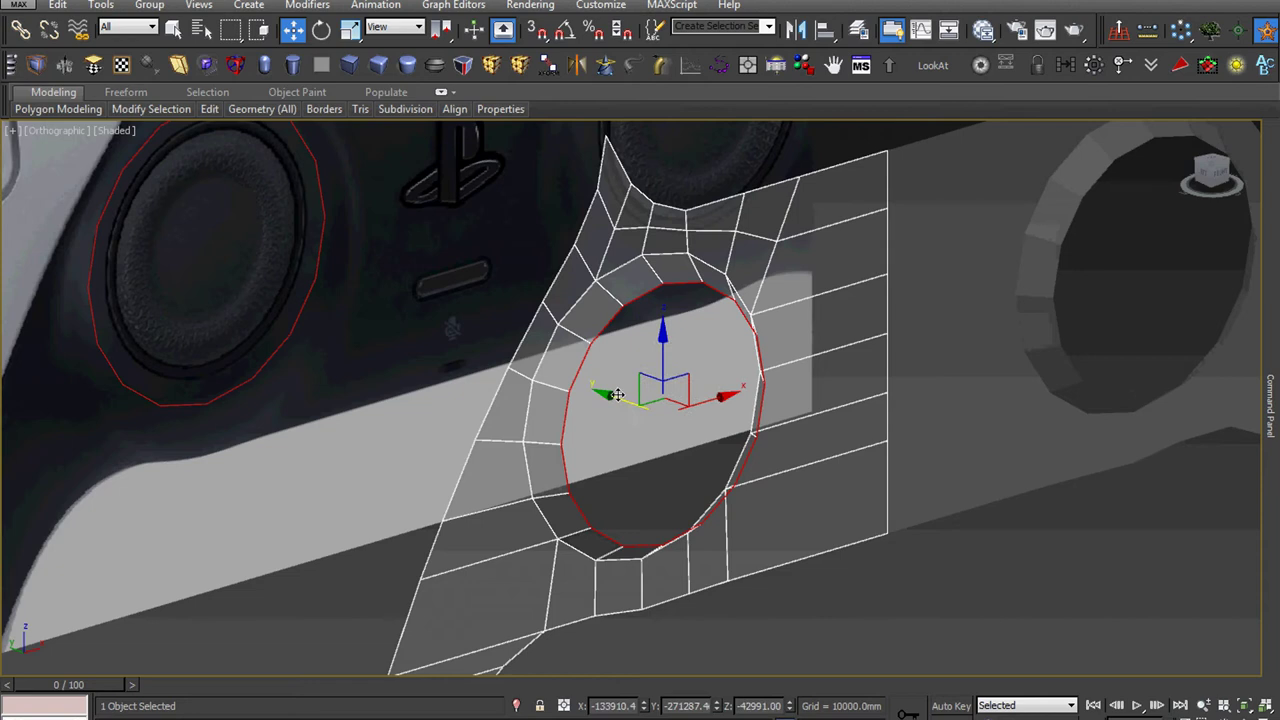
scroll(617, 395, down, 4)
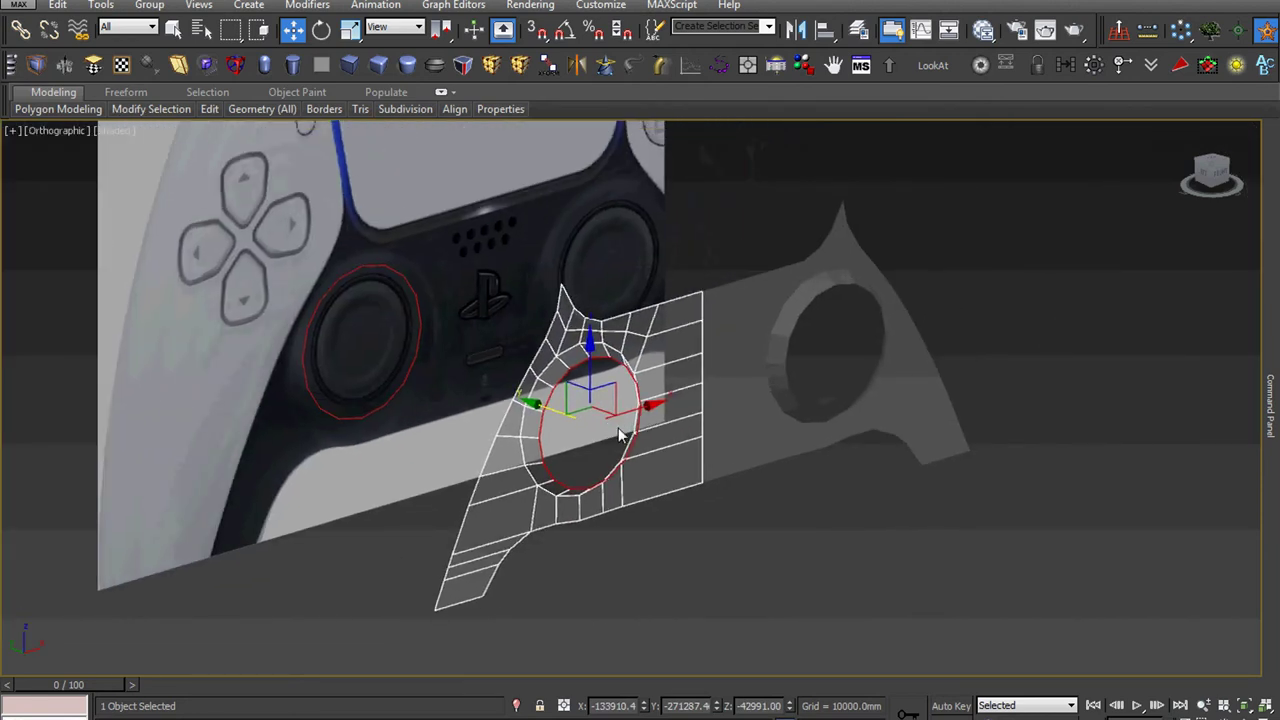
scroll(622, 433, down, 2)
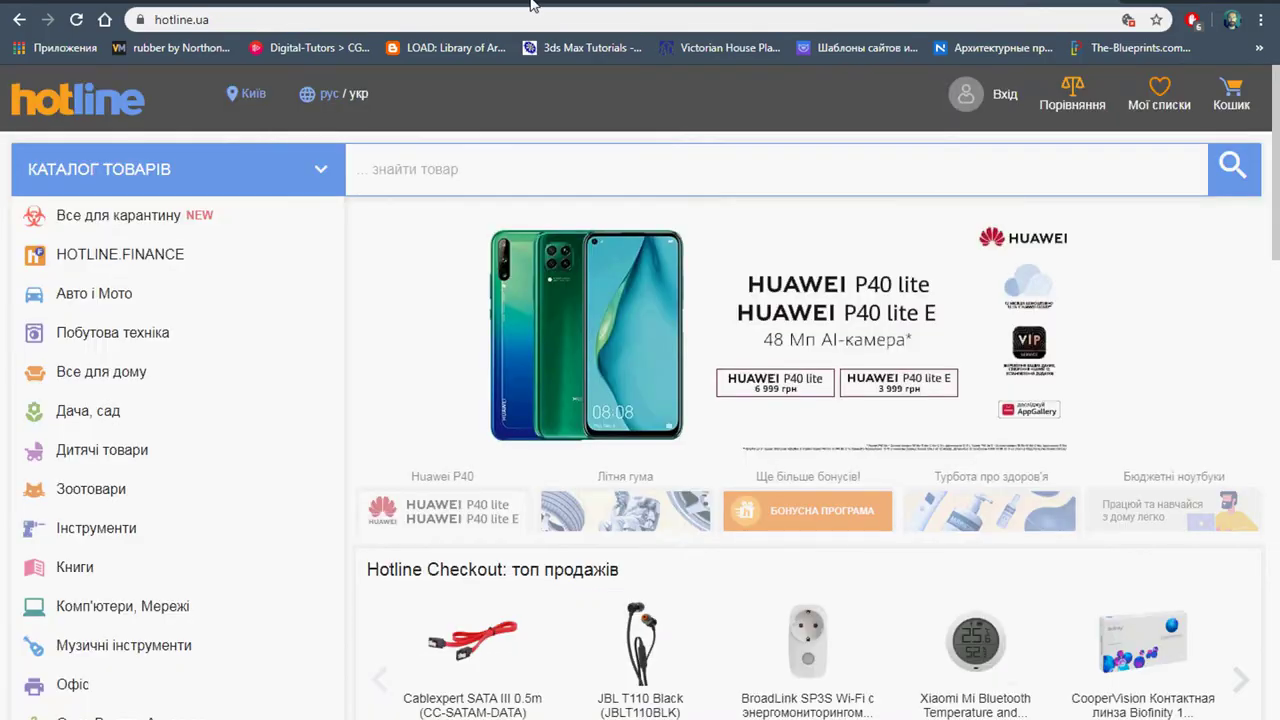
- Bring up the gamepad ps5 image results and preview the first controller image
click(510, 4)
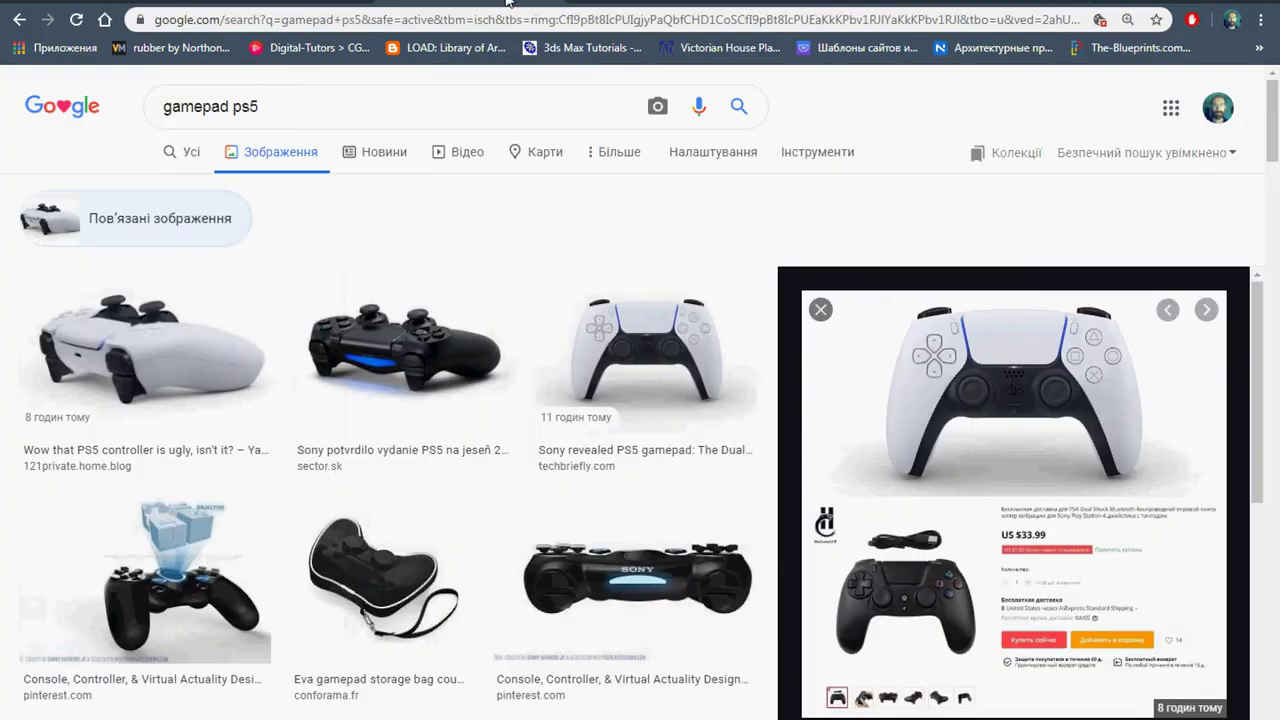
scroll(126, 517, down, 3)
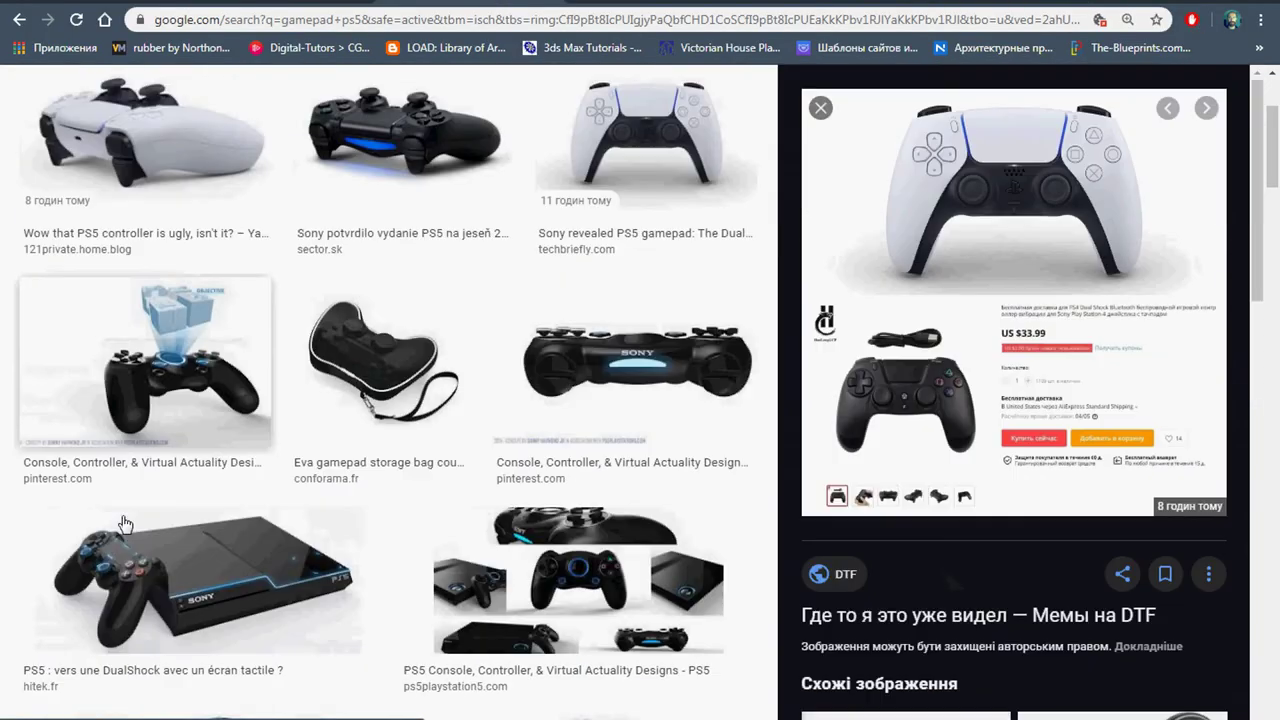
scroll(124, 520, down, 4)
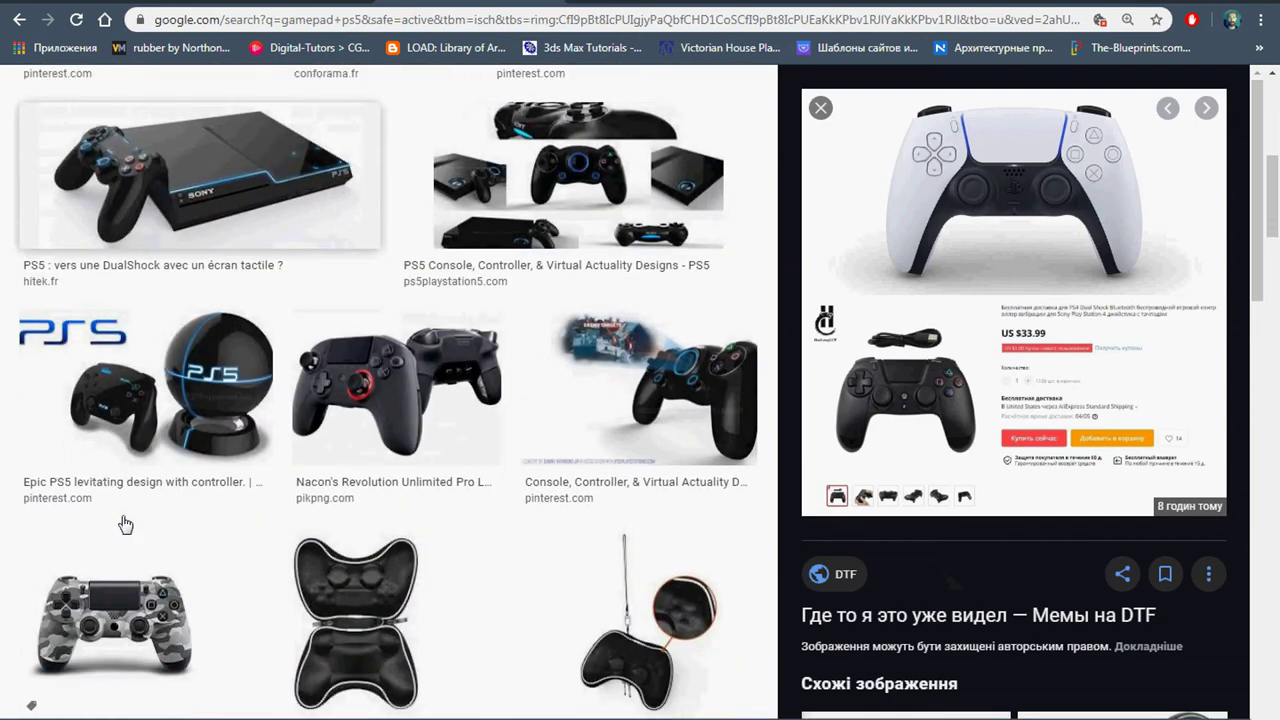
scroll(122, 516, up, 5)
scroll(122, 516, up, 2)
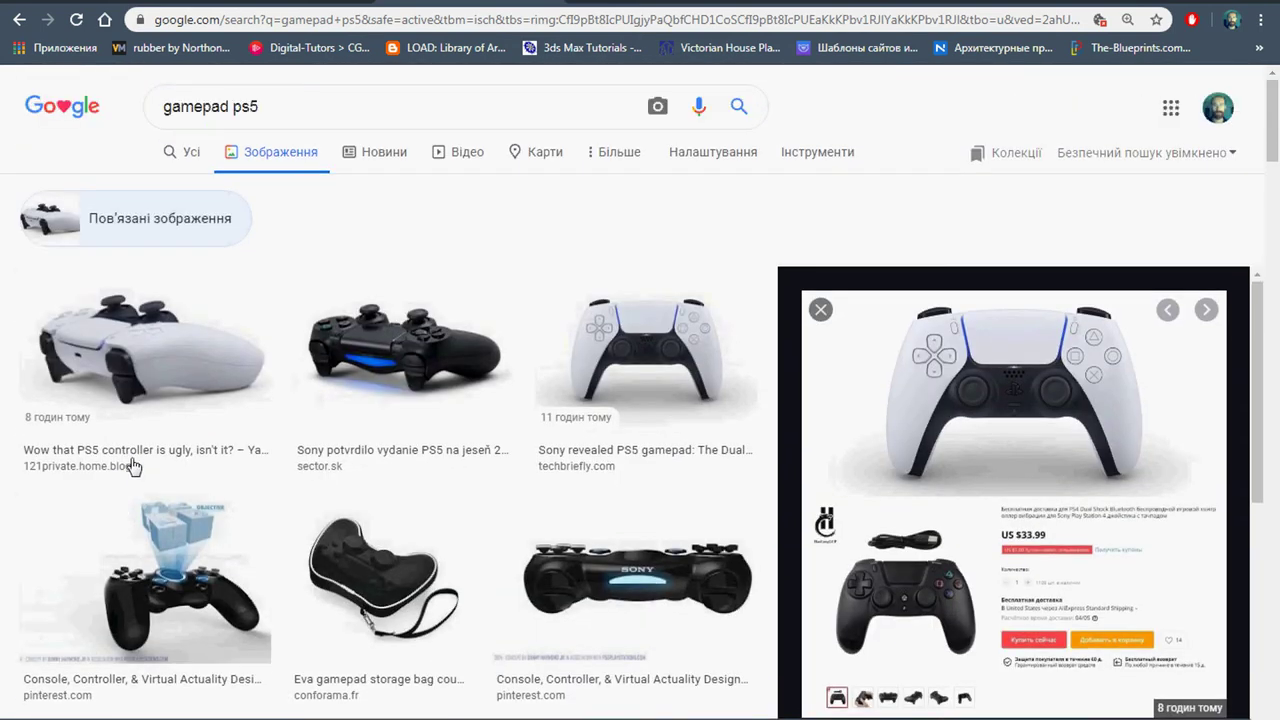
click(146, 374)
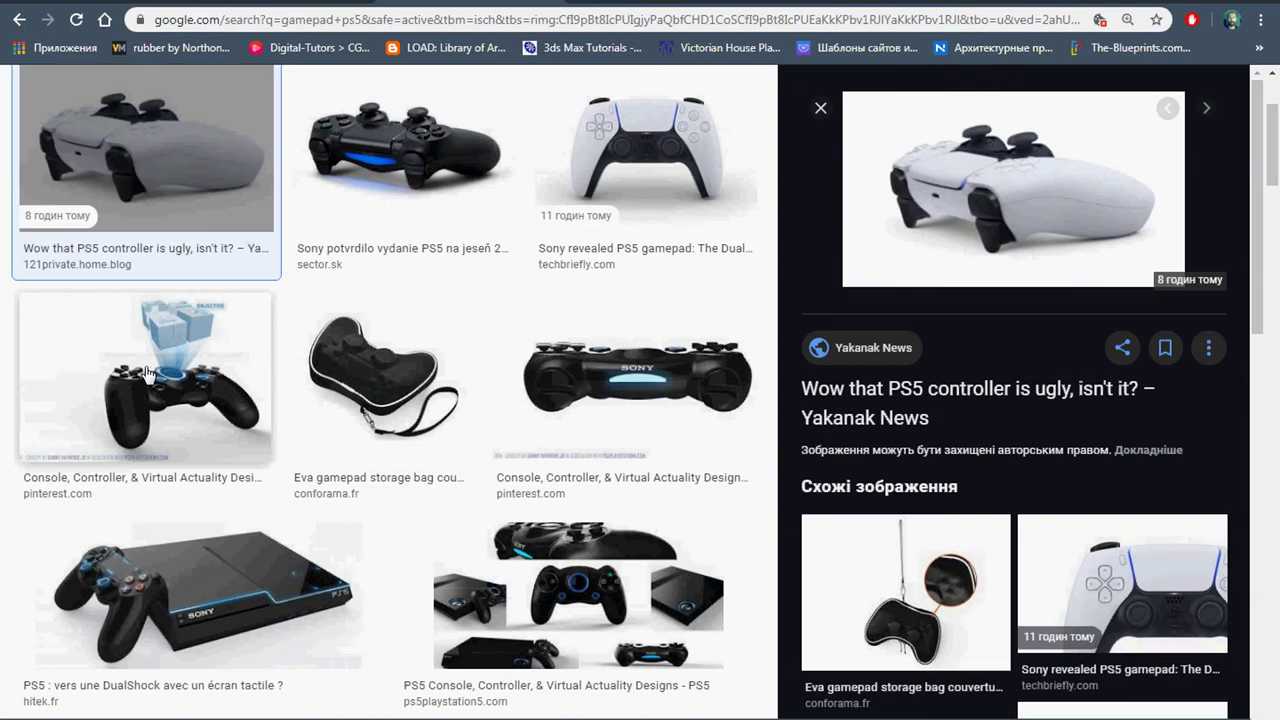
- Browse the results and preview the 'Sony revealed PS5 gamepad' TechBriefly front view
scroll(1140, 530, down, 2)
scroll(1125, 528, down, 2)
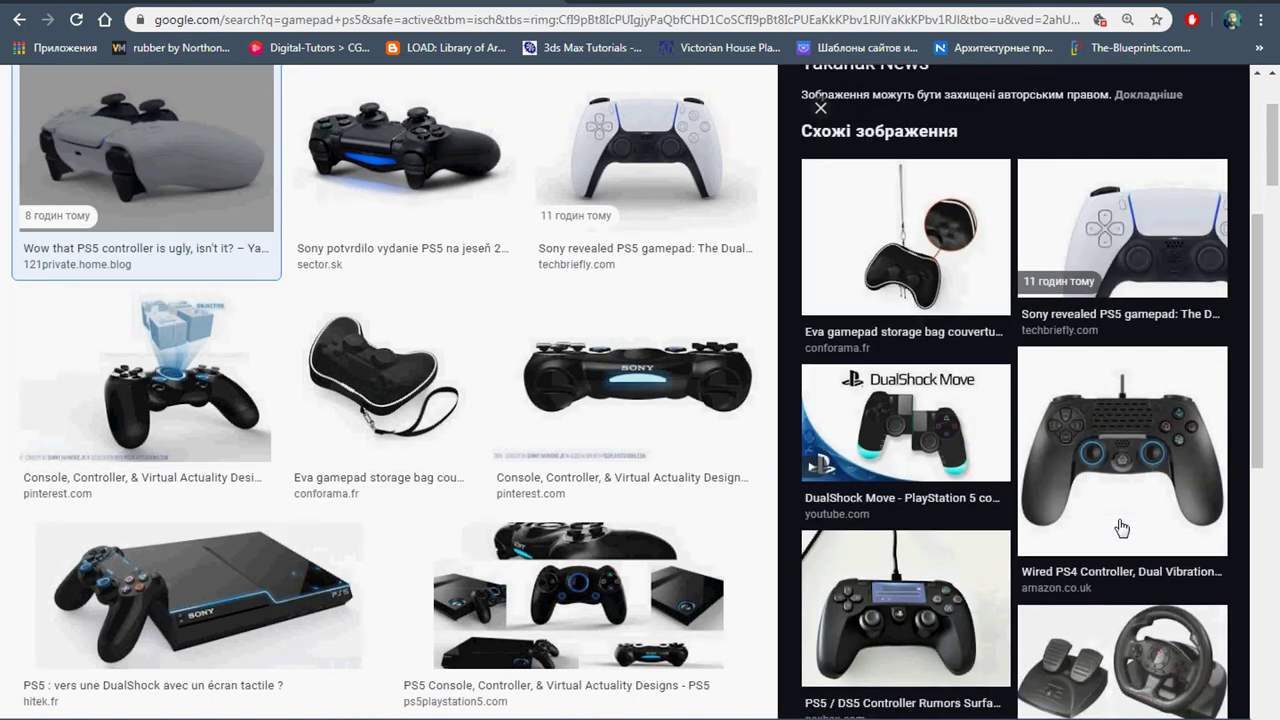
scroll(1122, 528, down, 1)
scroll(1122, 530, down, 3)
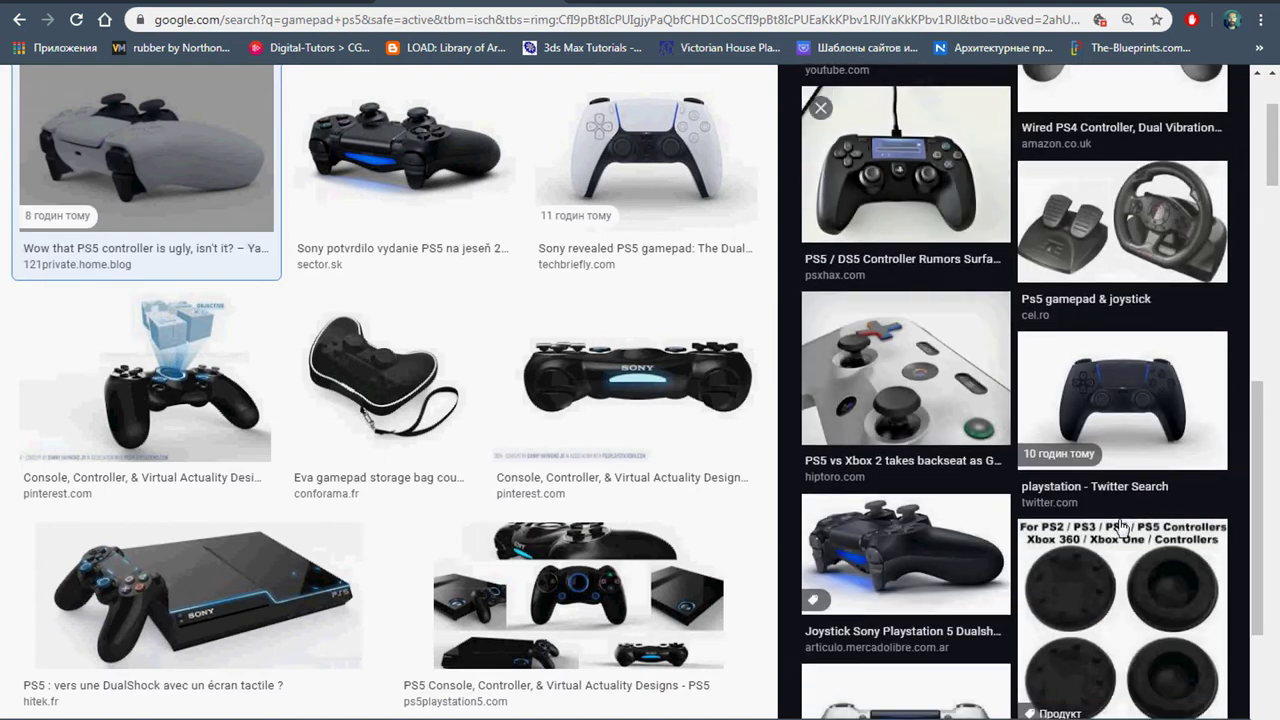
scroll(1122, 528, down, 2)
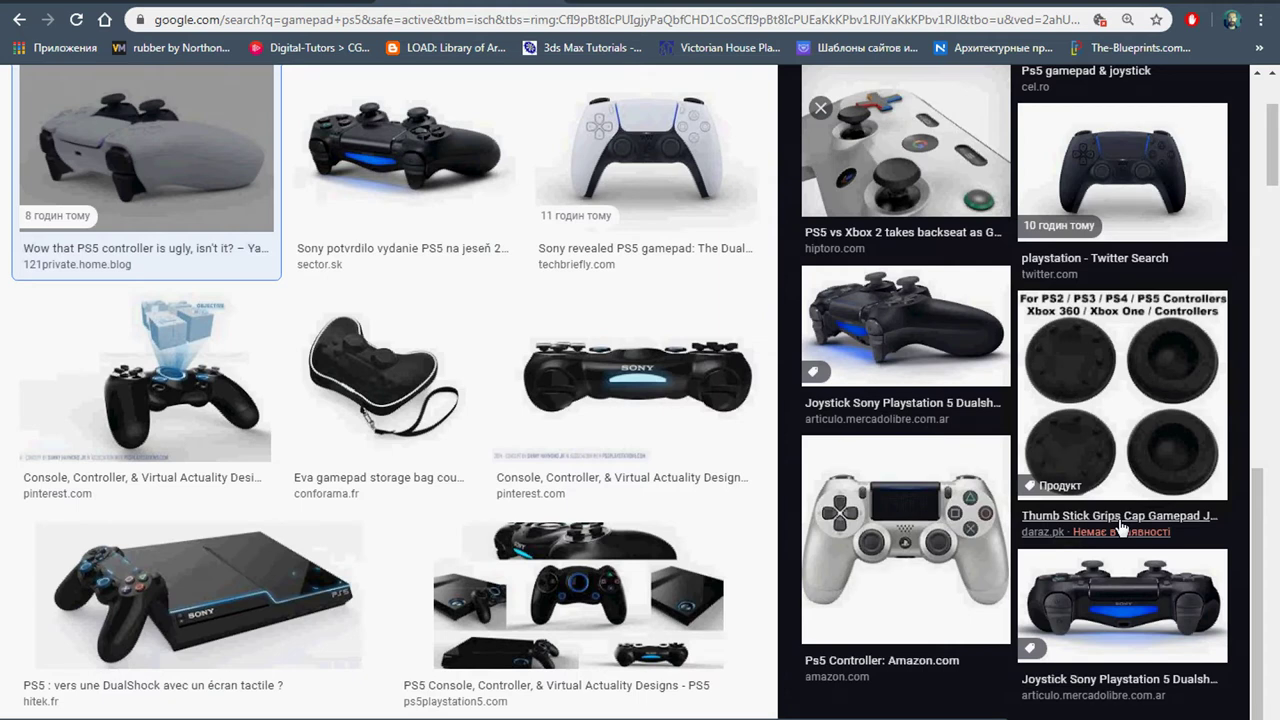
scroll(1122, 528, up, 3)
scroll(623, 491, up, 3)
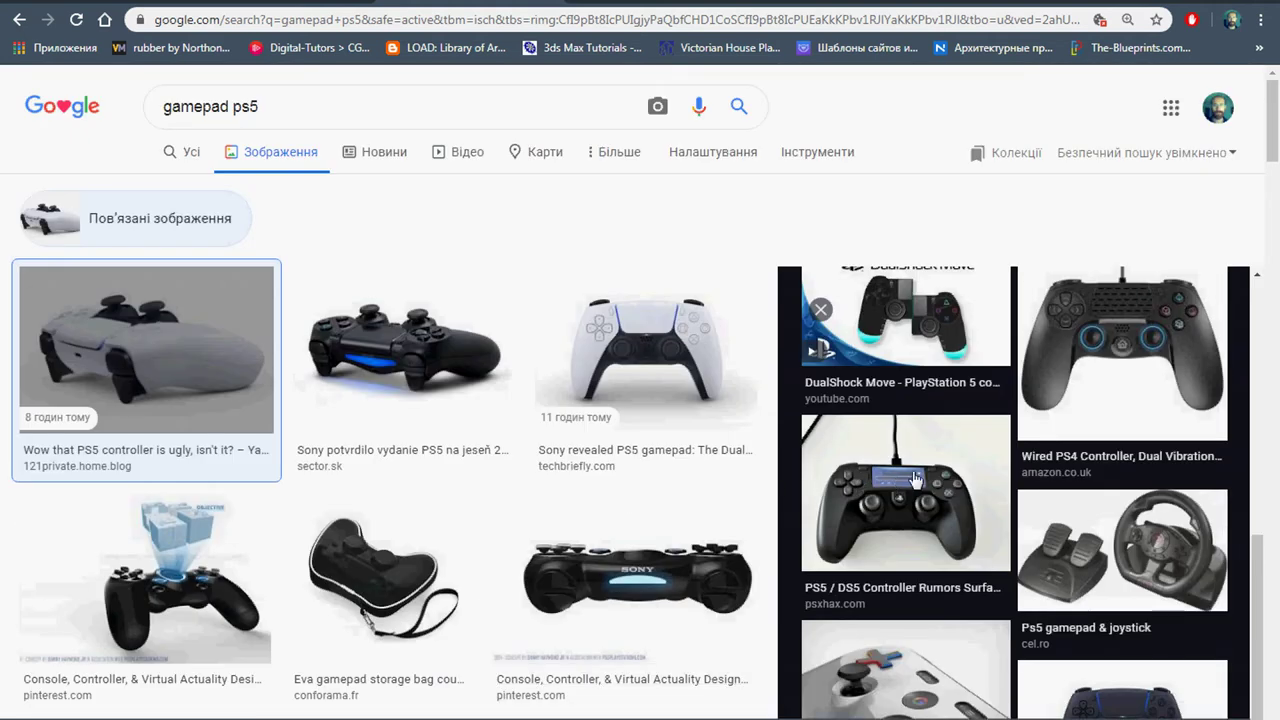
scroll(914, 480, up, 3)
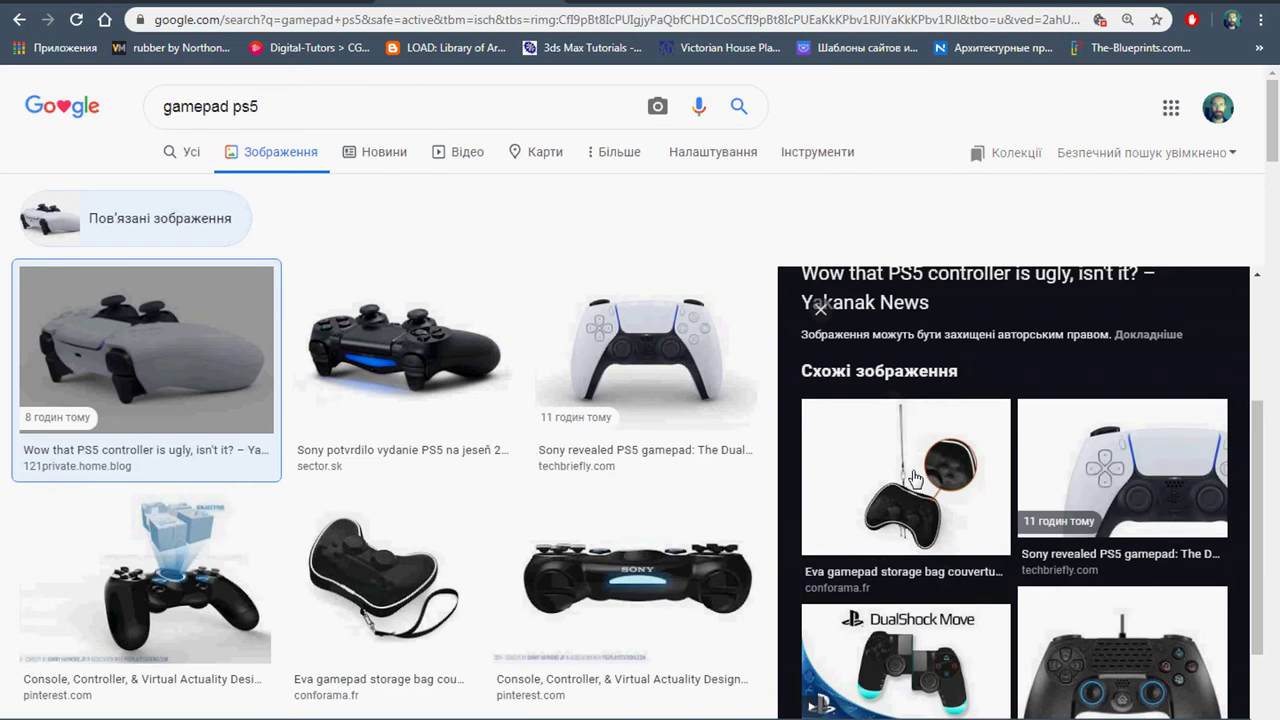
click(585, 366)
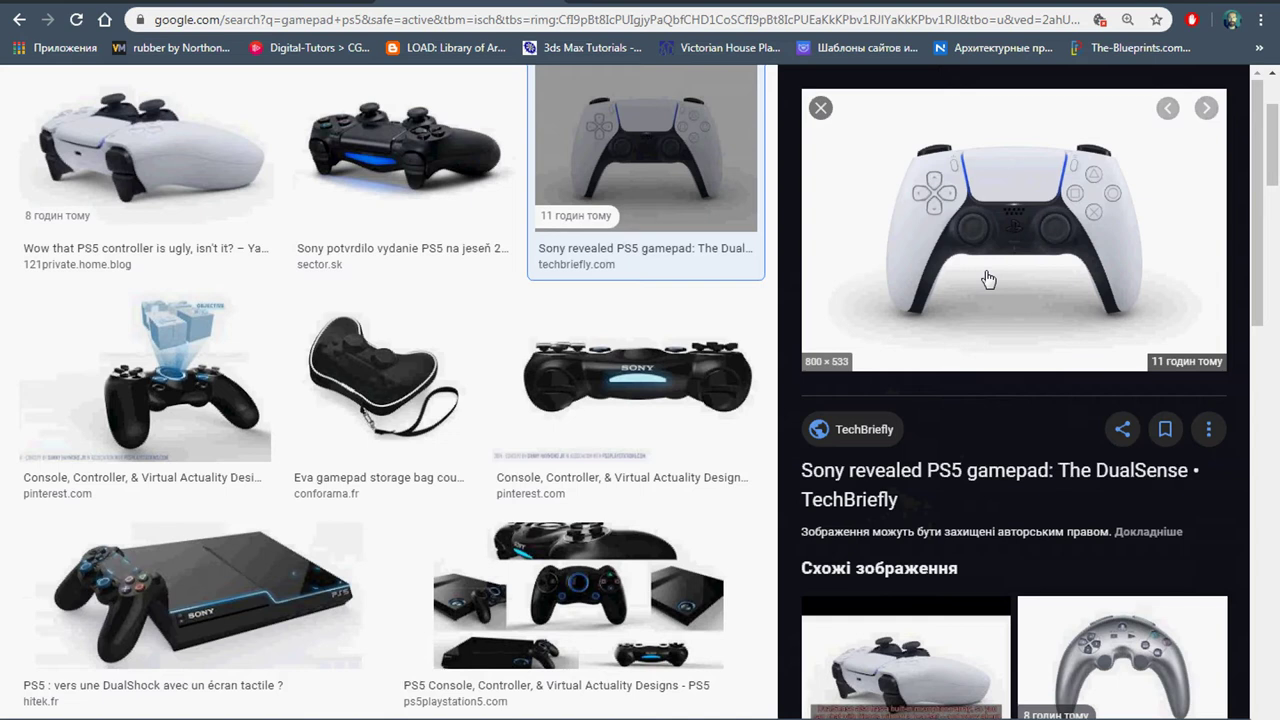
- Visit the TechBriefly article and enlarge its front-view gamepad photo
click(1013, 230)
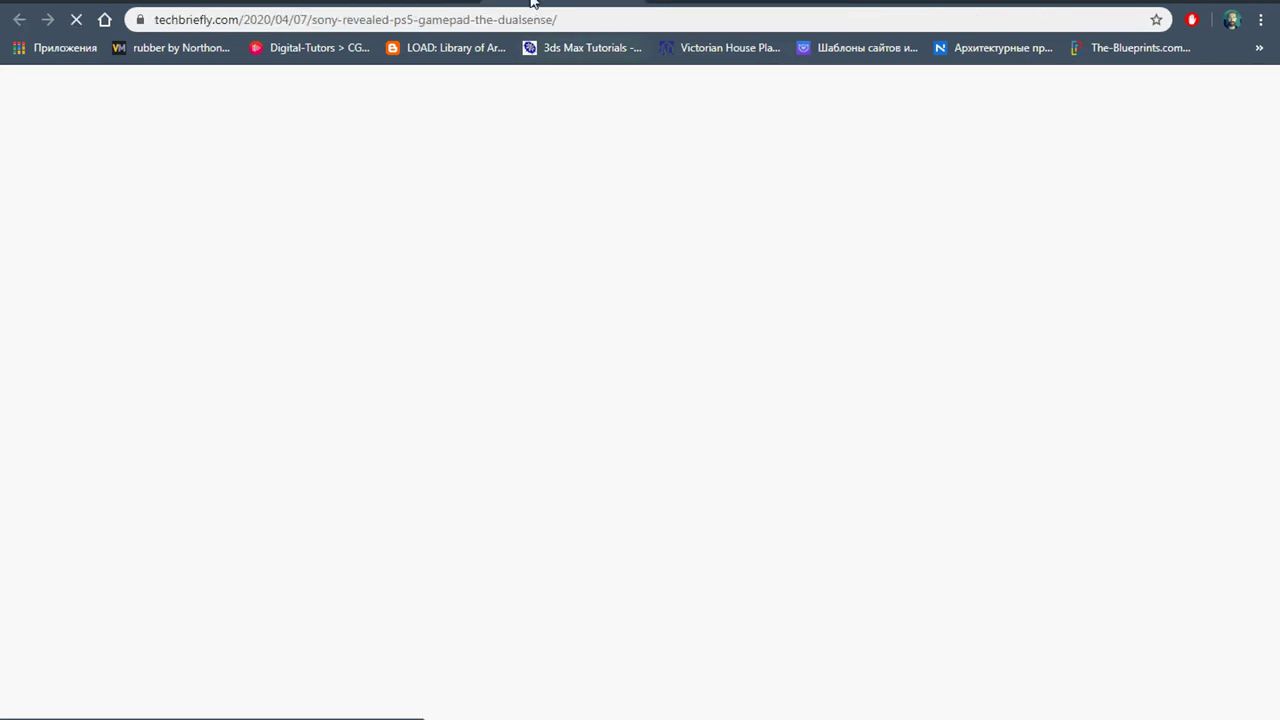
scroll(499, 457, down, 3)
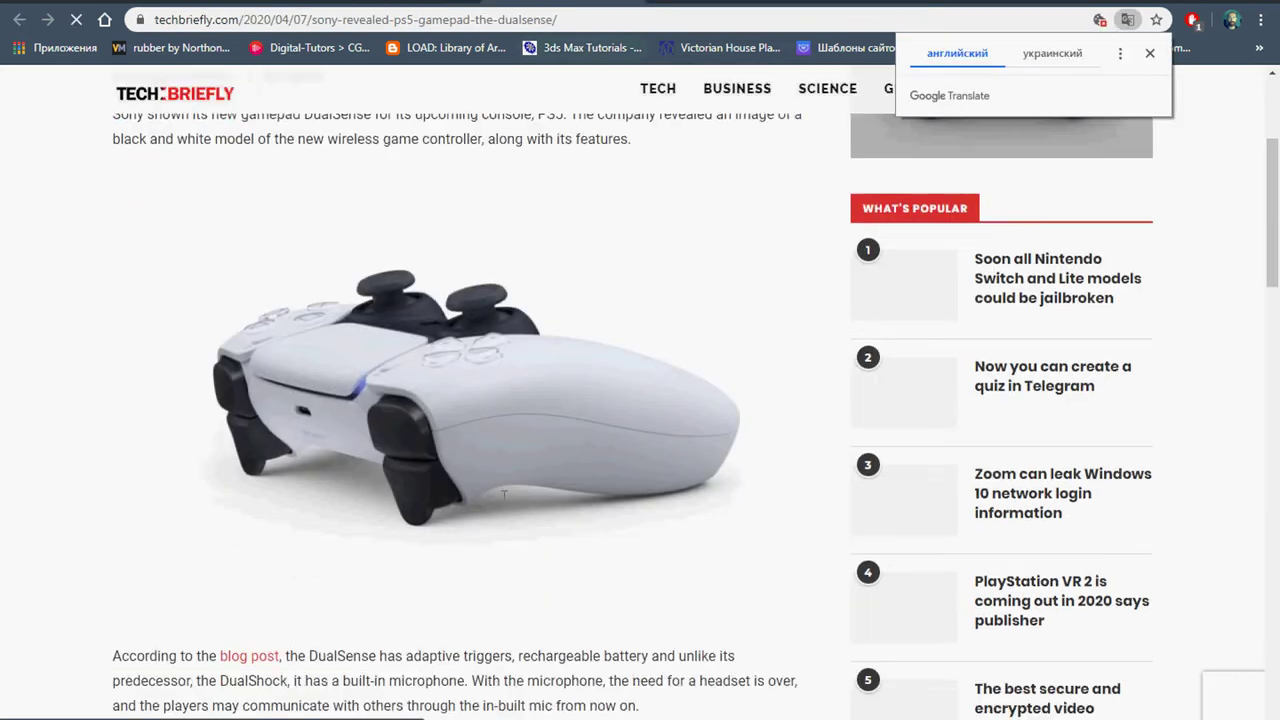
right_click(499, 450)
click(473, 441)
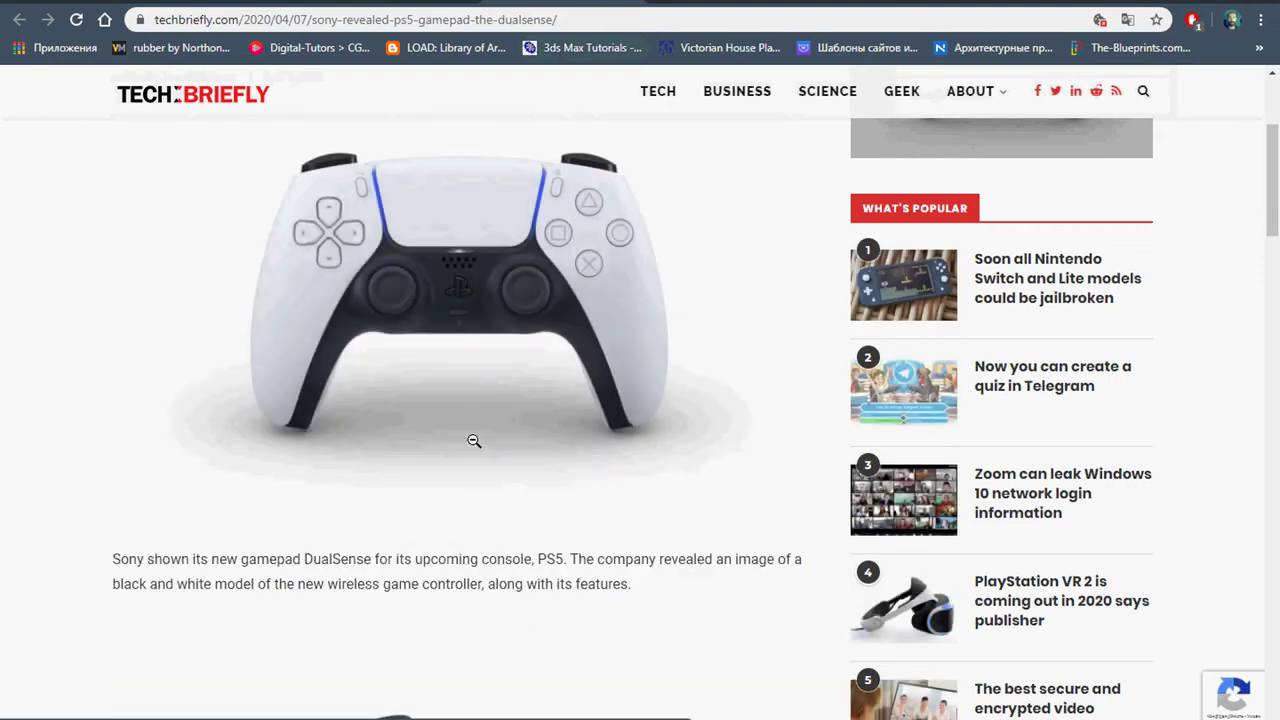
click(473, 440)
- Open the enlarged gamepad photo in a new tab and view it there
right_click(524, 395)
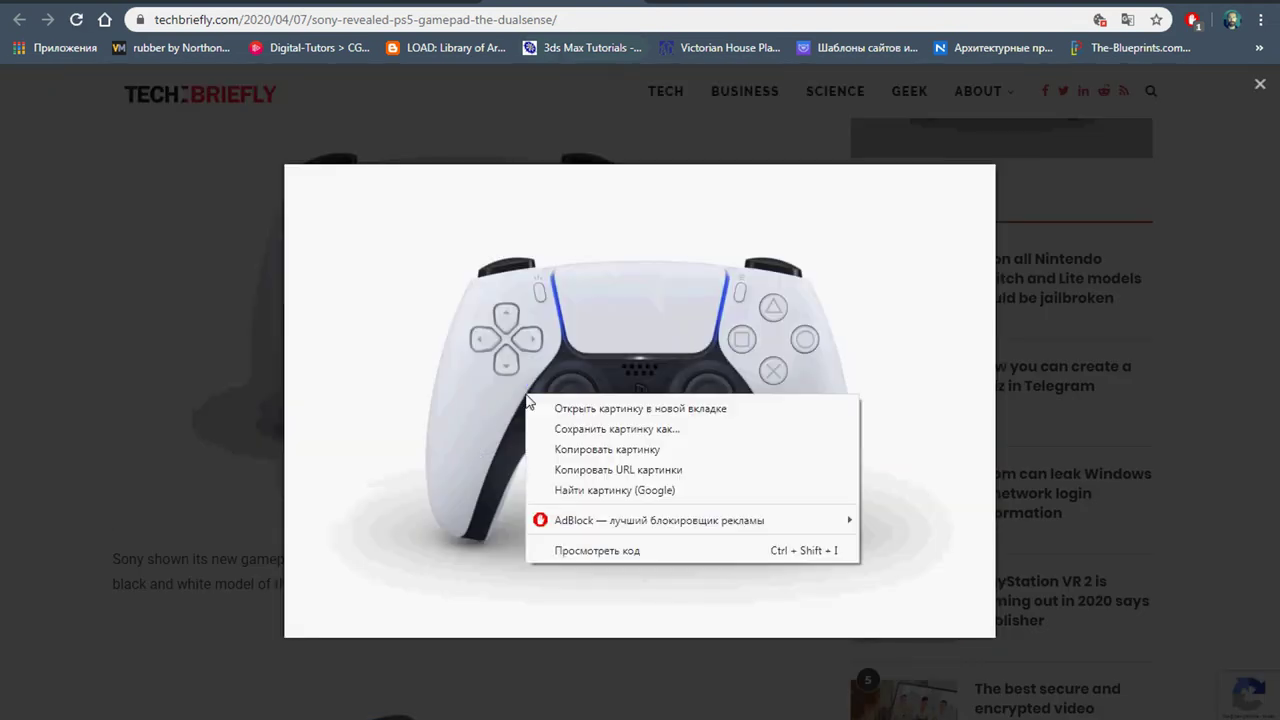
click(563, 408)
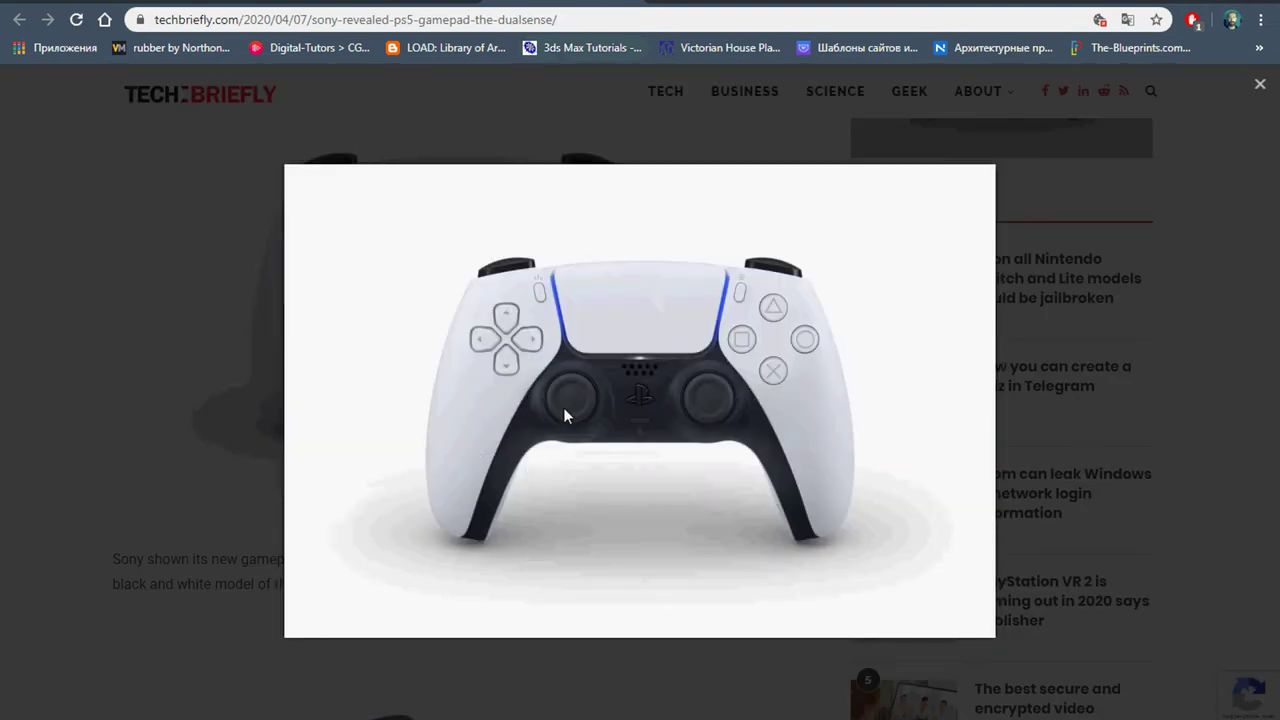
click(630, 6)
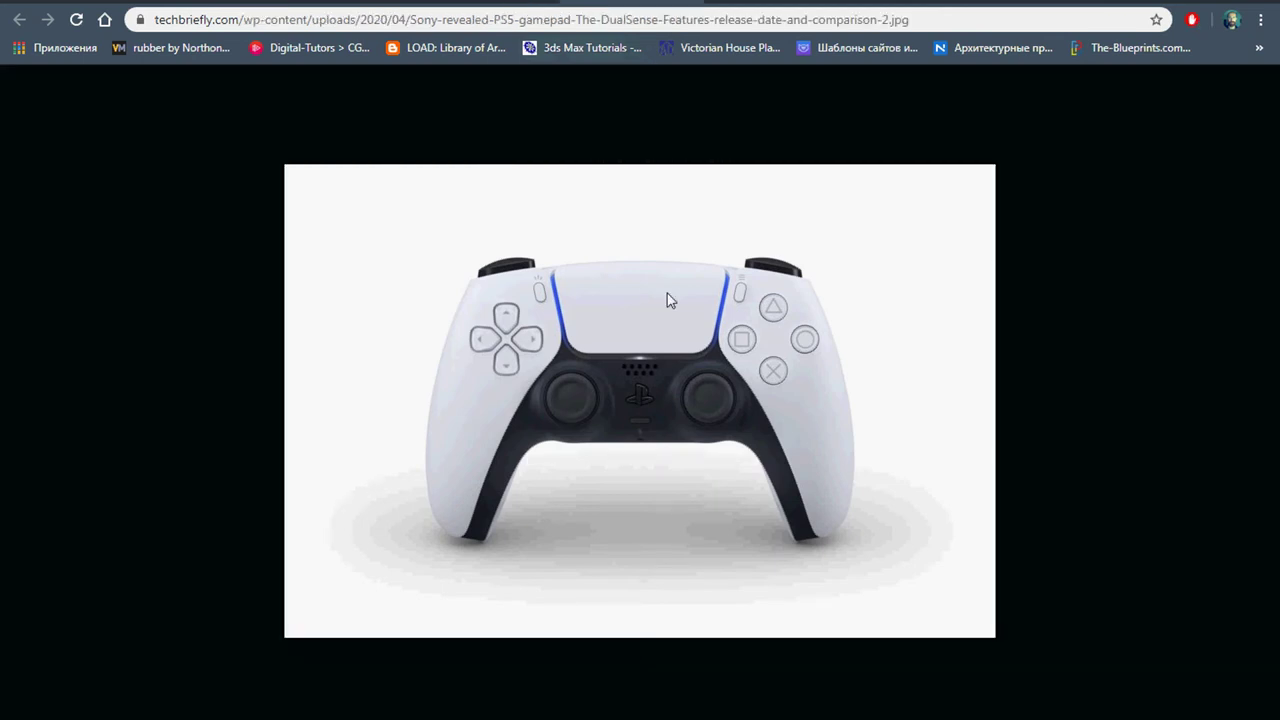
- Close the image tab and scroll through more gamepad ps5 results
key(ctrl+w)
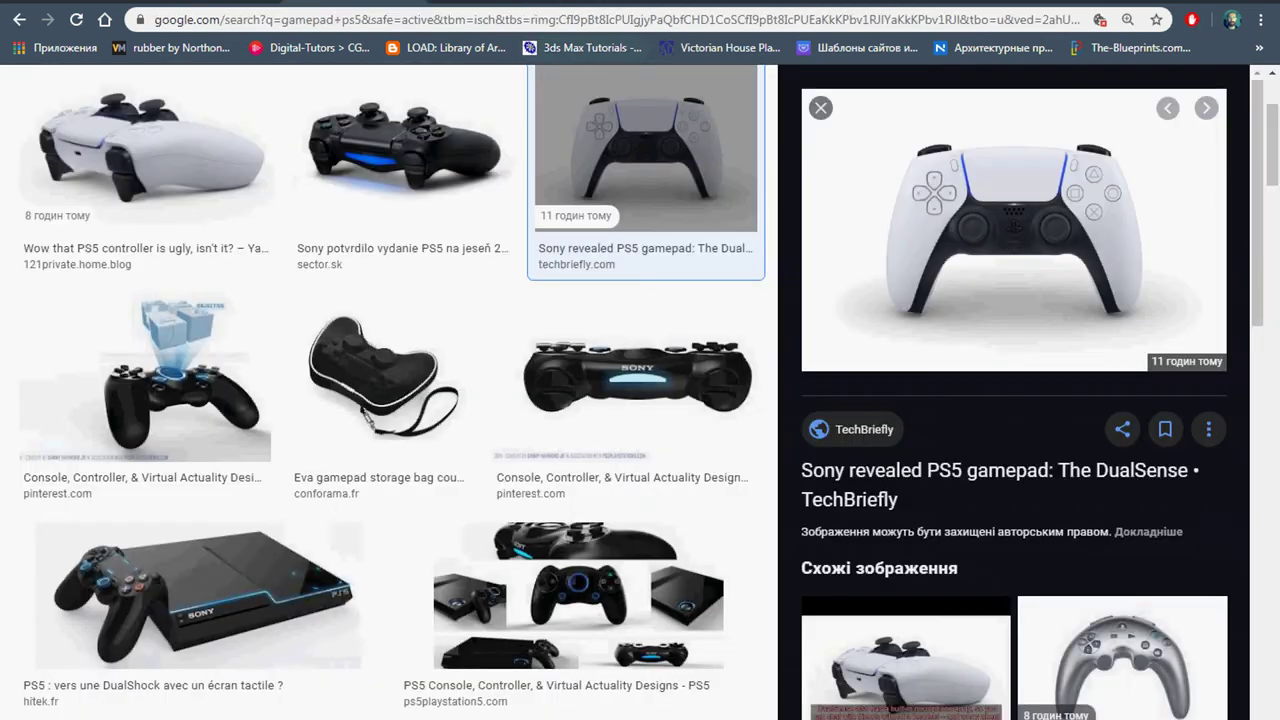
scroll(930, 312, down, 3)
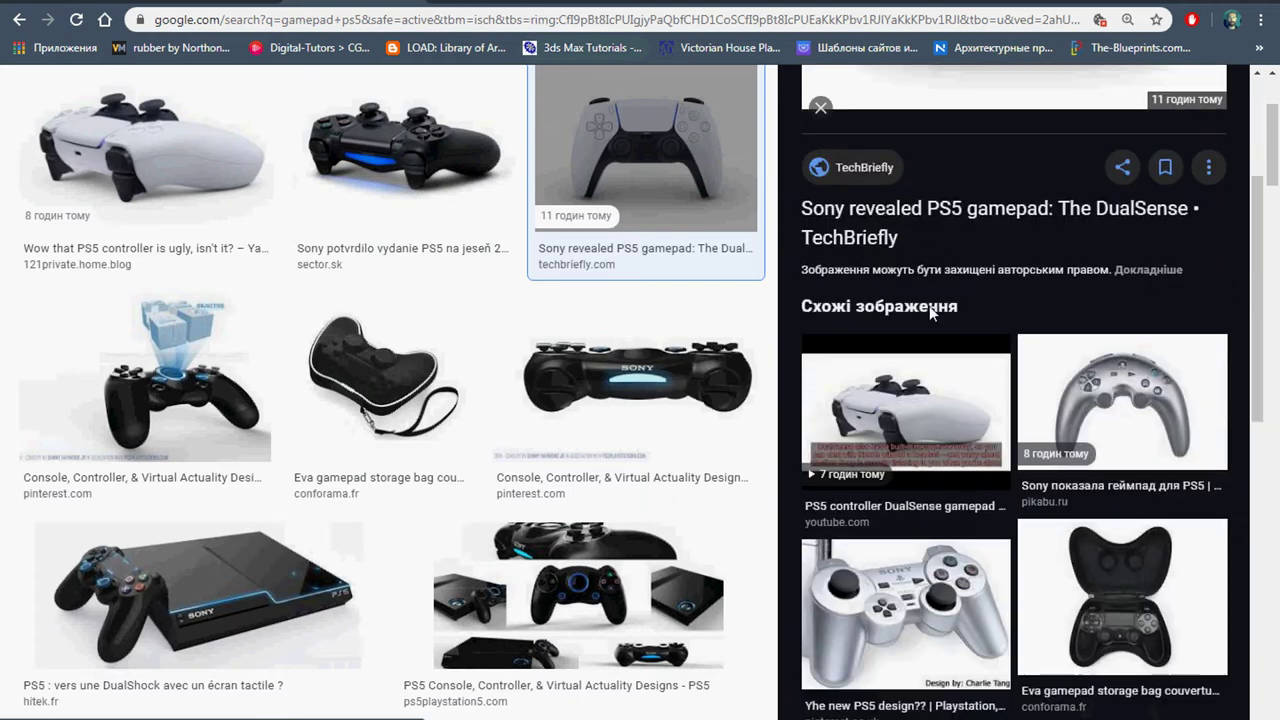
scroll(960, 360, down, 2)
scroll(991, 412, down, 2)
scroll(991, 412, down, 4)
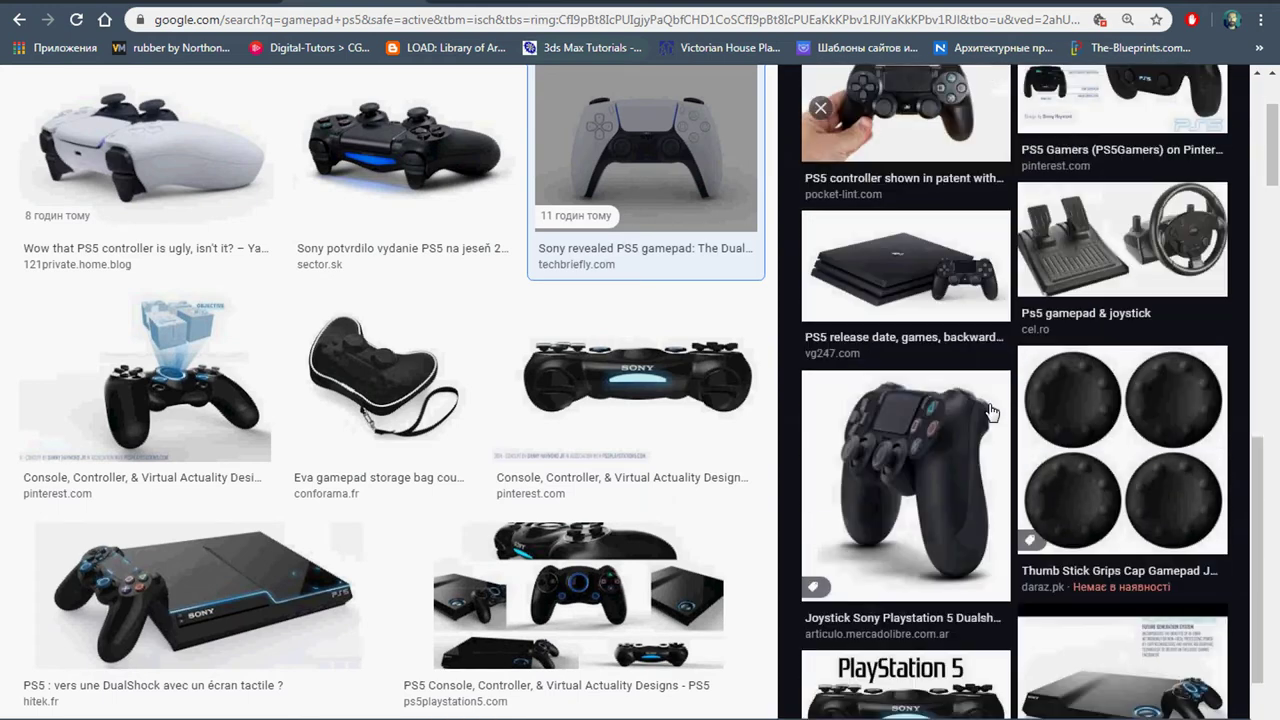
scroll(991, 412, down, 1)
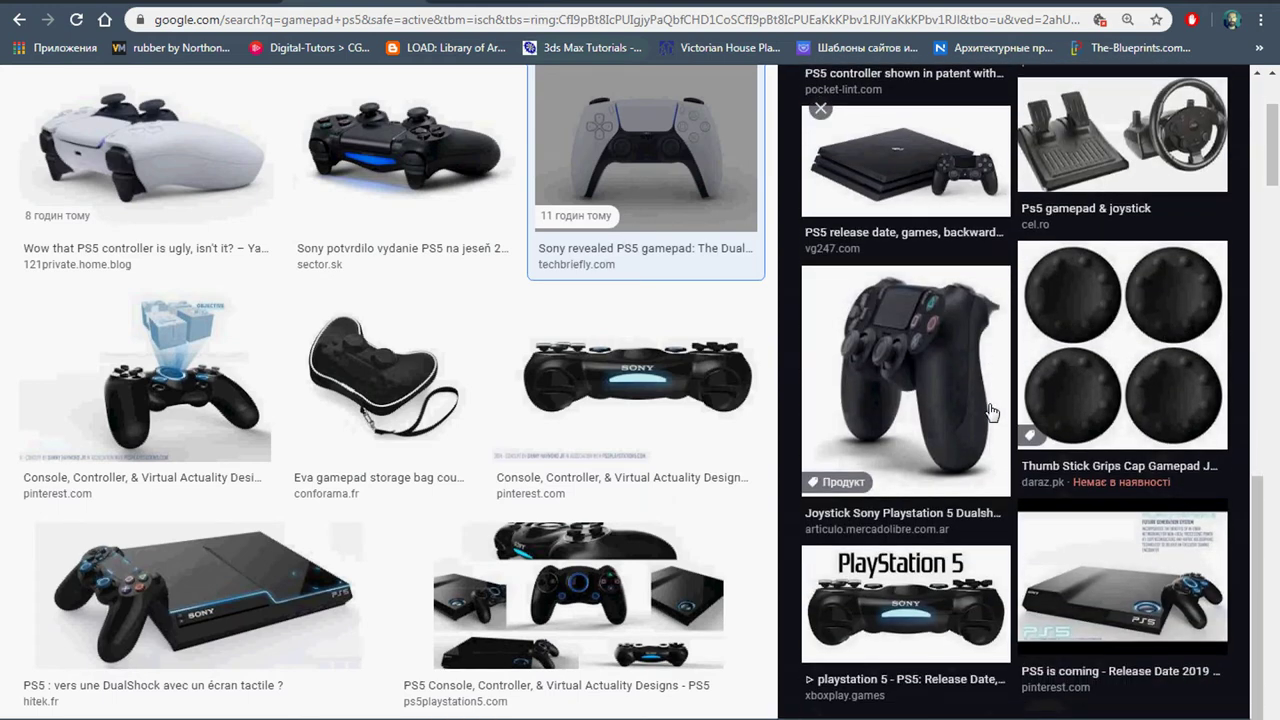
scroll(734, 457, down, 4)
scroll(734, 457, down, 3)
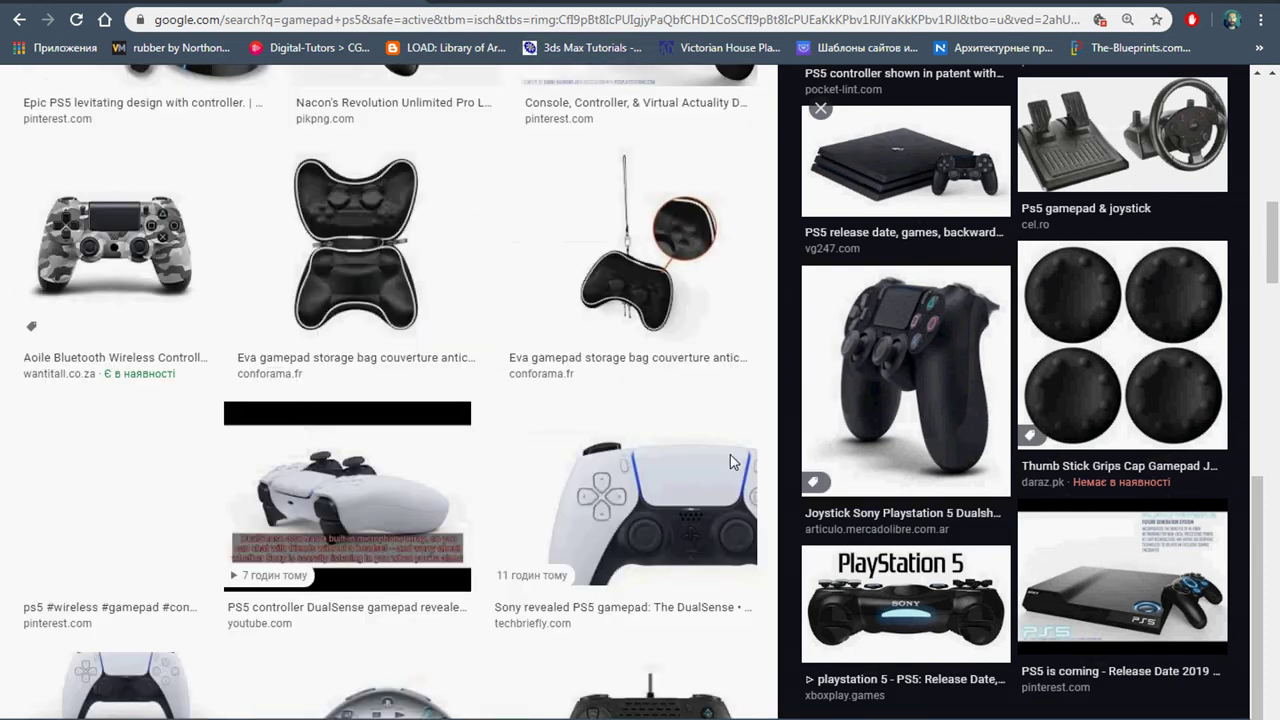
scroll(734, 462, down, 3)
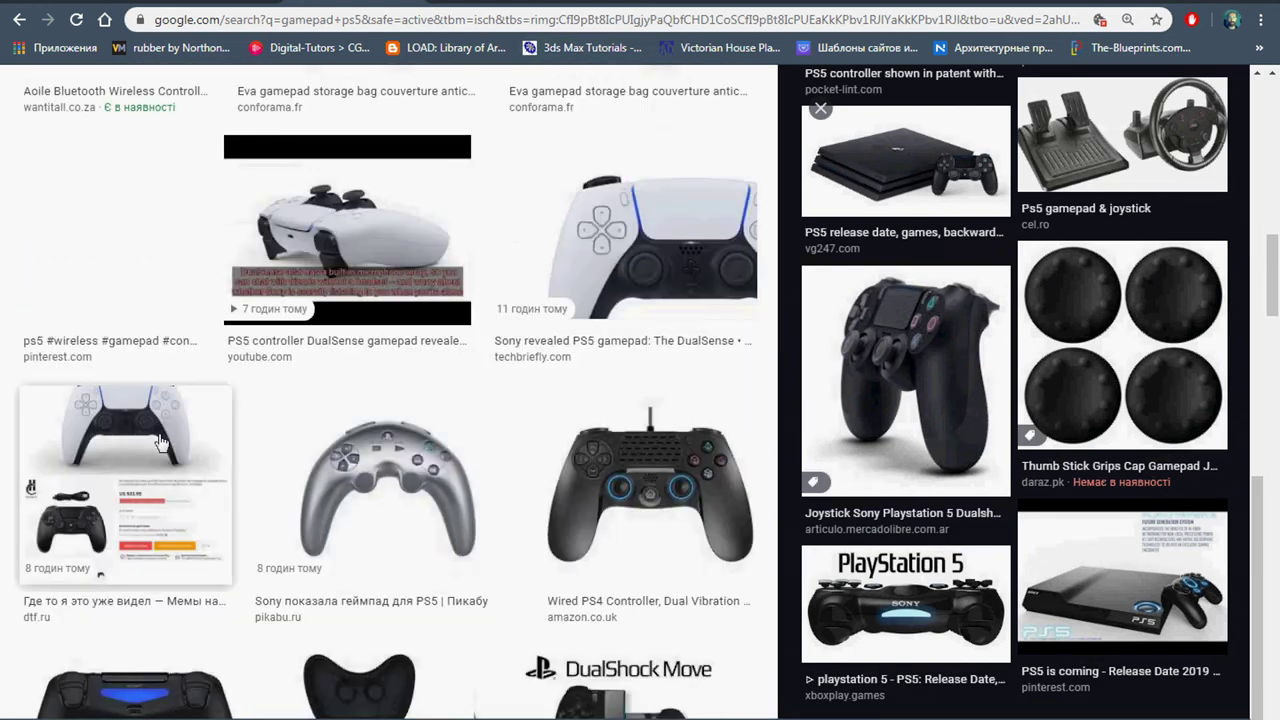
scroll(162, 445, down, 4)
scroll(163, 447, down, 4)
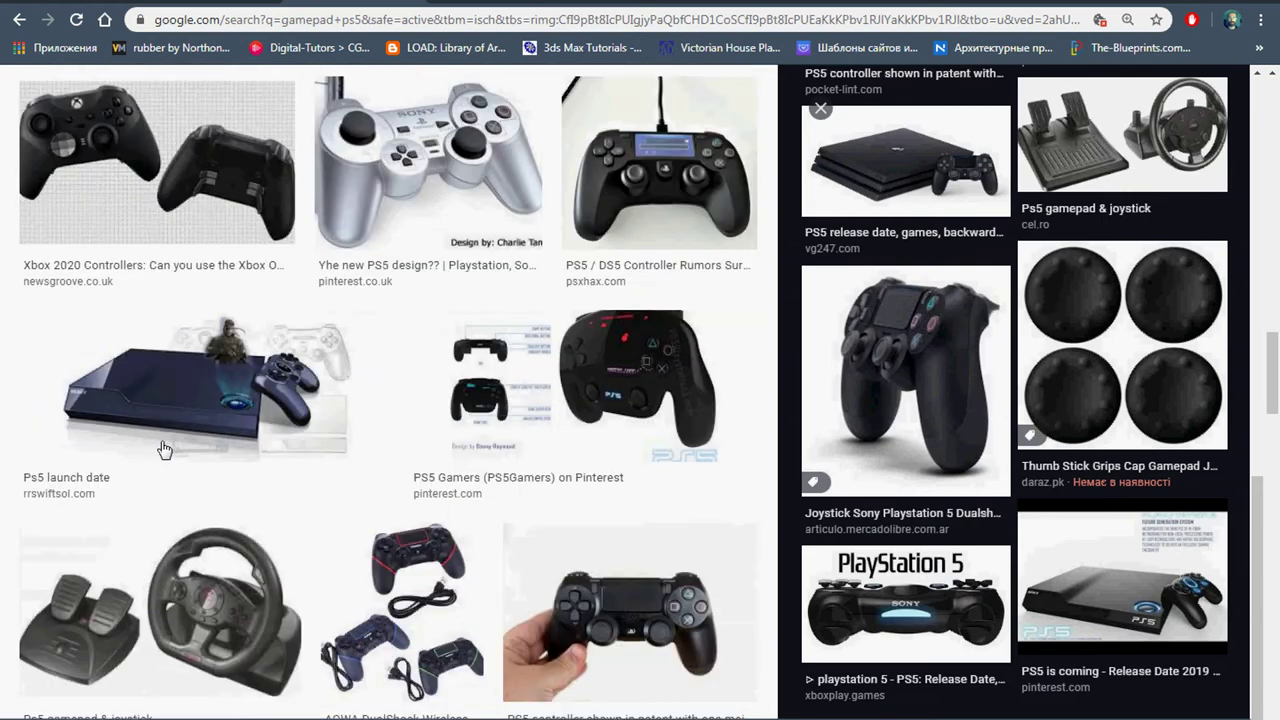
scroll(163, 449, down, 4)
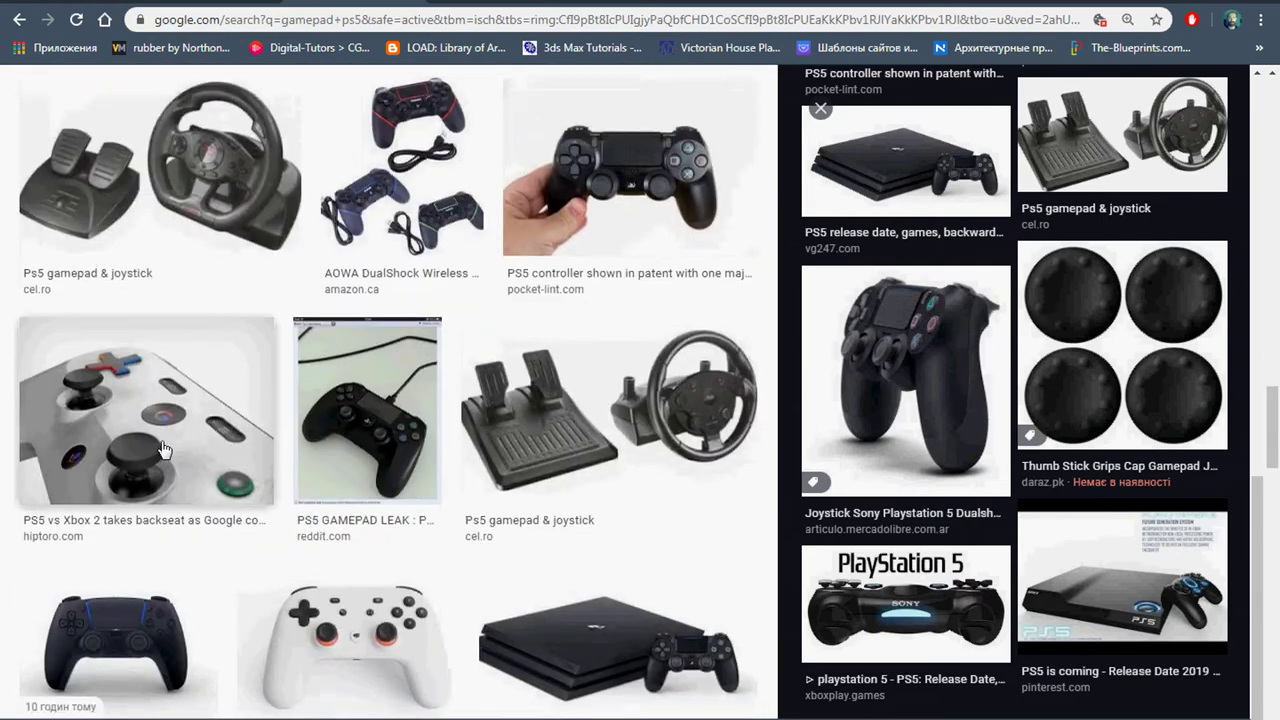
scroll(163, 449, down, 4)
scroll(163, 449, up, 5)
scroll(163, 449, up, 5)
scroll(163, 449, up, 5)
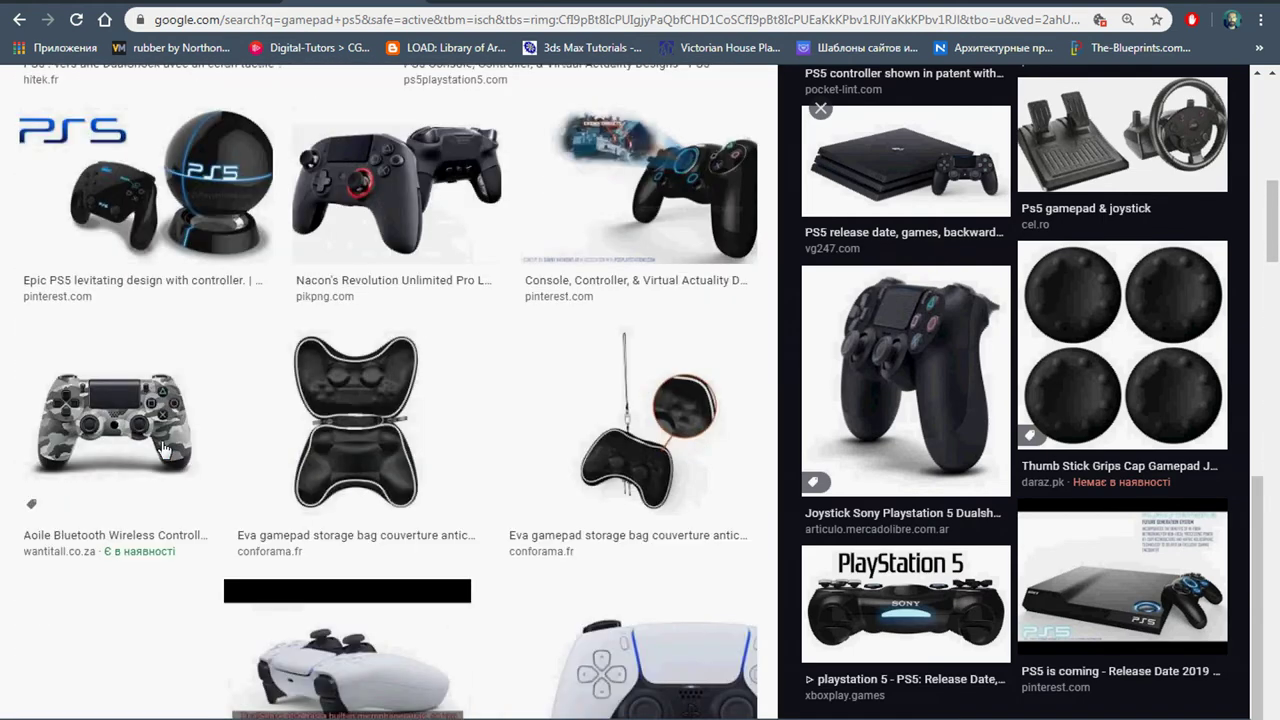
scroll(163, 449, up, 5)
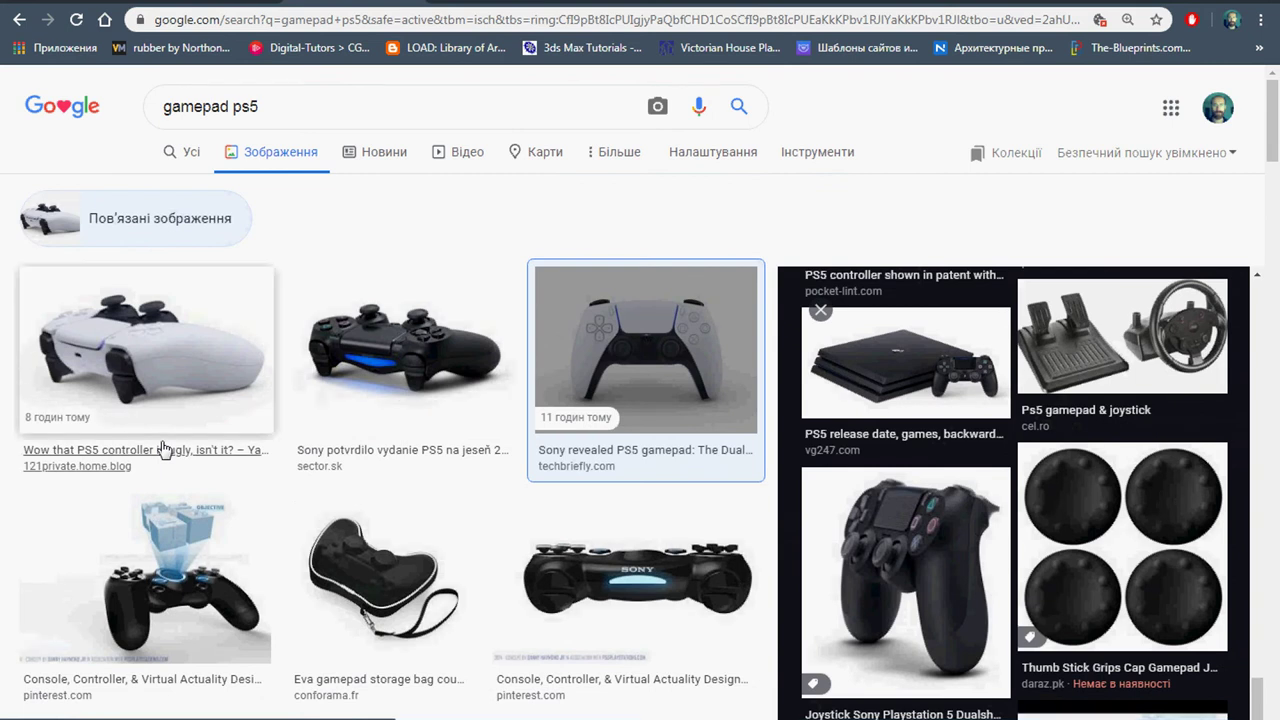
- Preview the white PS5 controller result, then the Sony revealed PS5 gamepad front view again
click(194, 380)
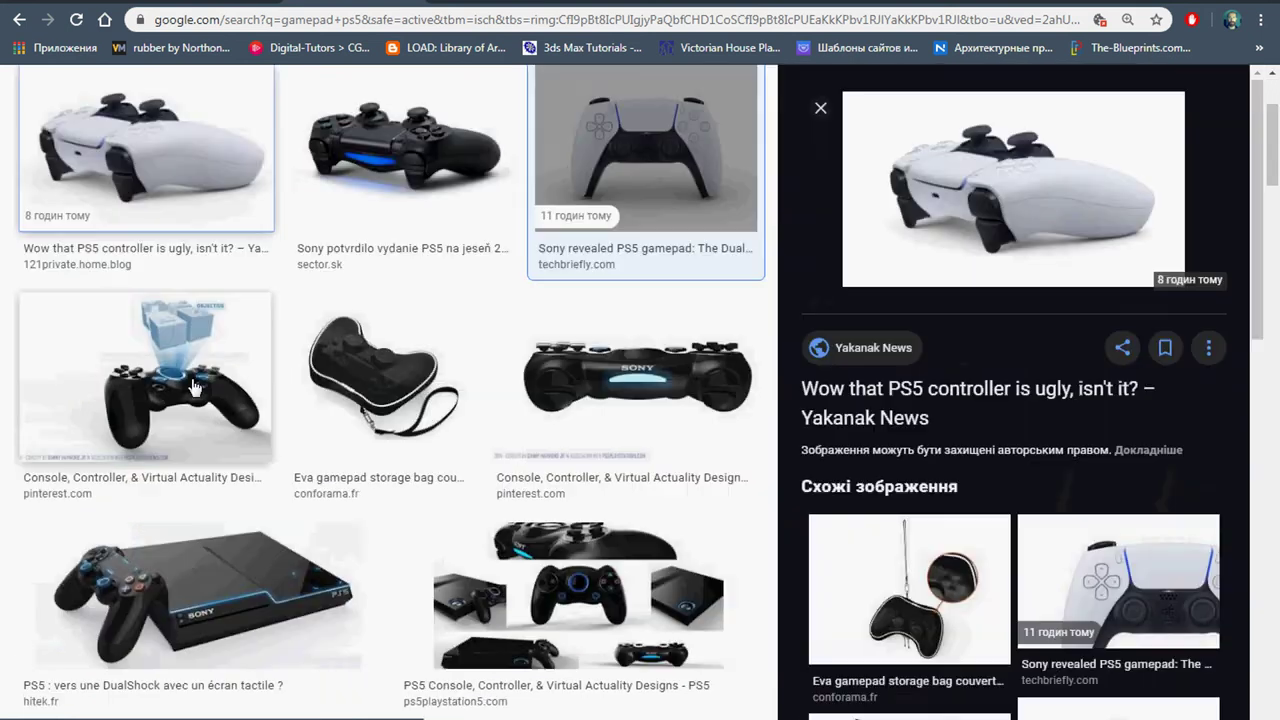
scroll(1148, 400, down, 4)
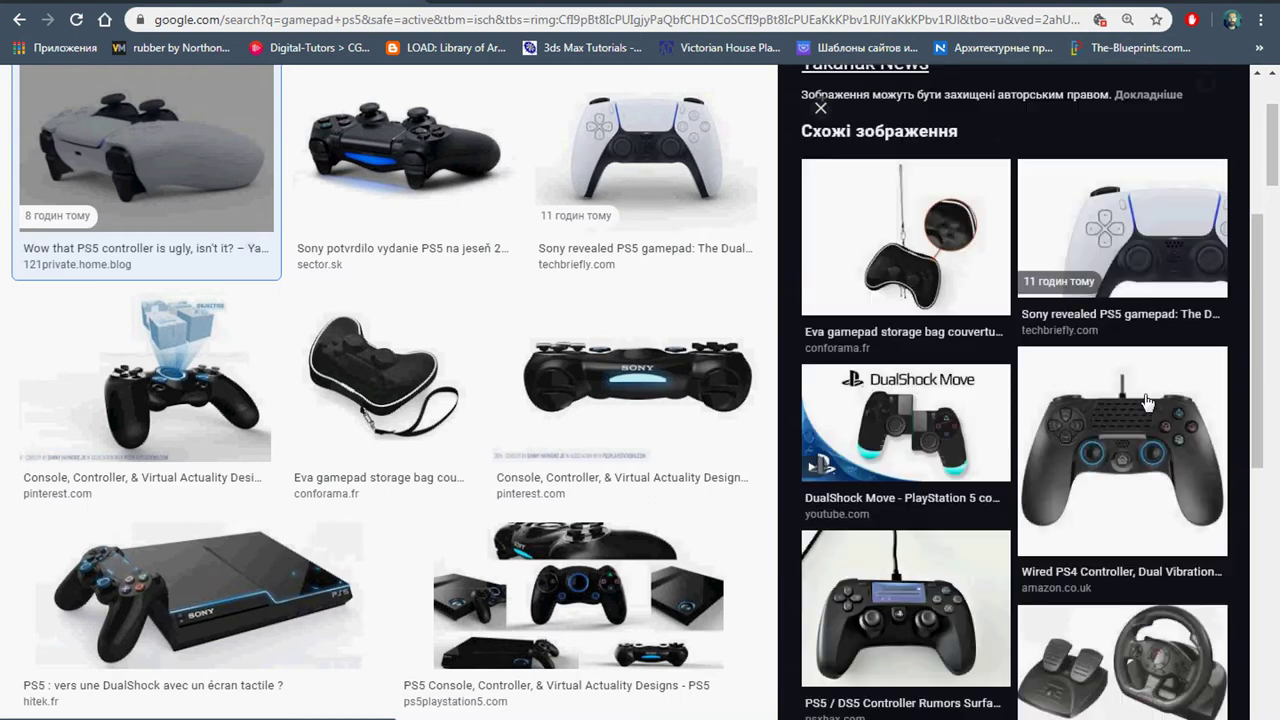
scroll(1148, 400, down, 4)
scroll(1148, 402, up, 2)
scroll(1148, 402, up, 2)
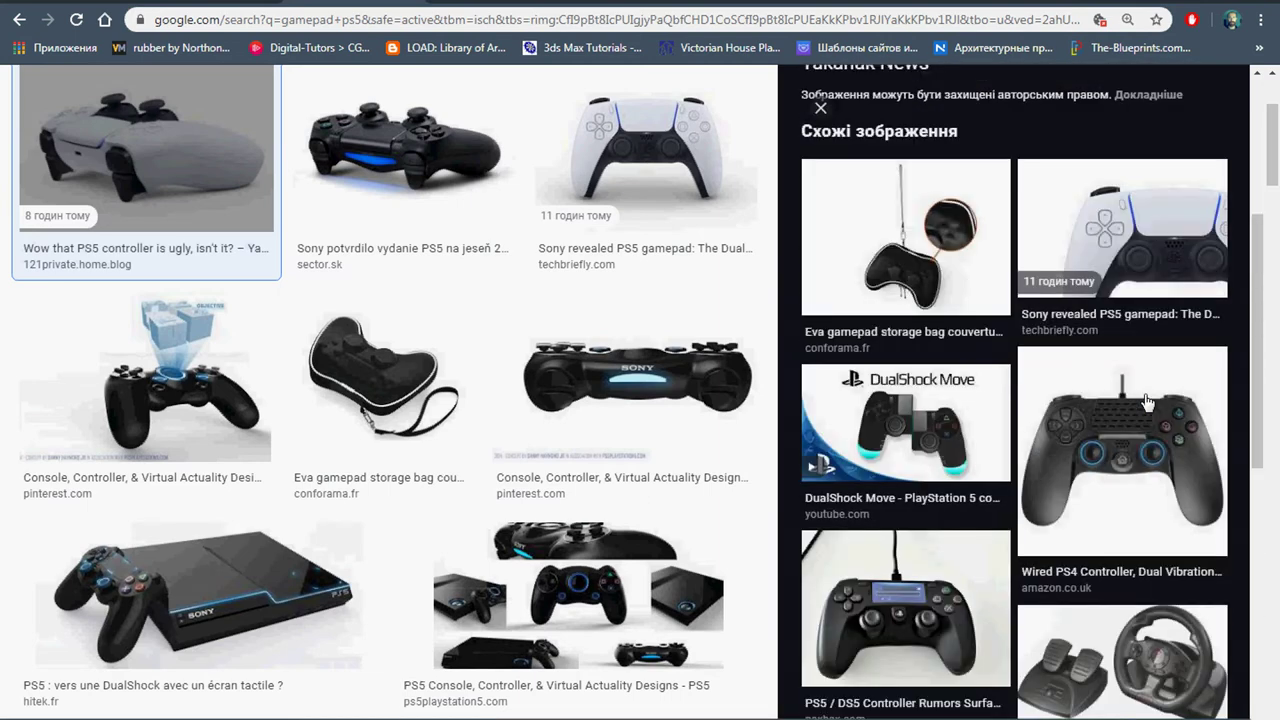
scroll(1148, 400, up, 4)
click(1163, 584)
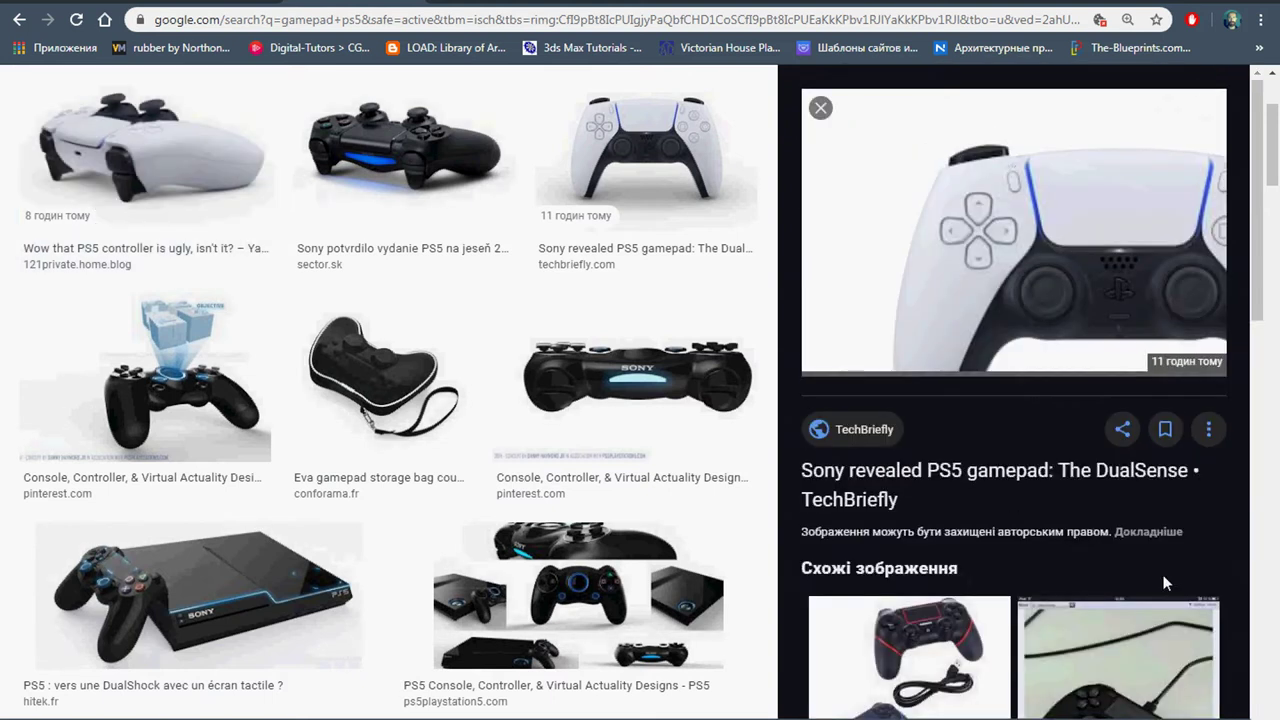
scroll(1163, 583, down, 3)
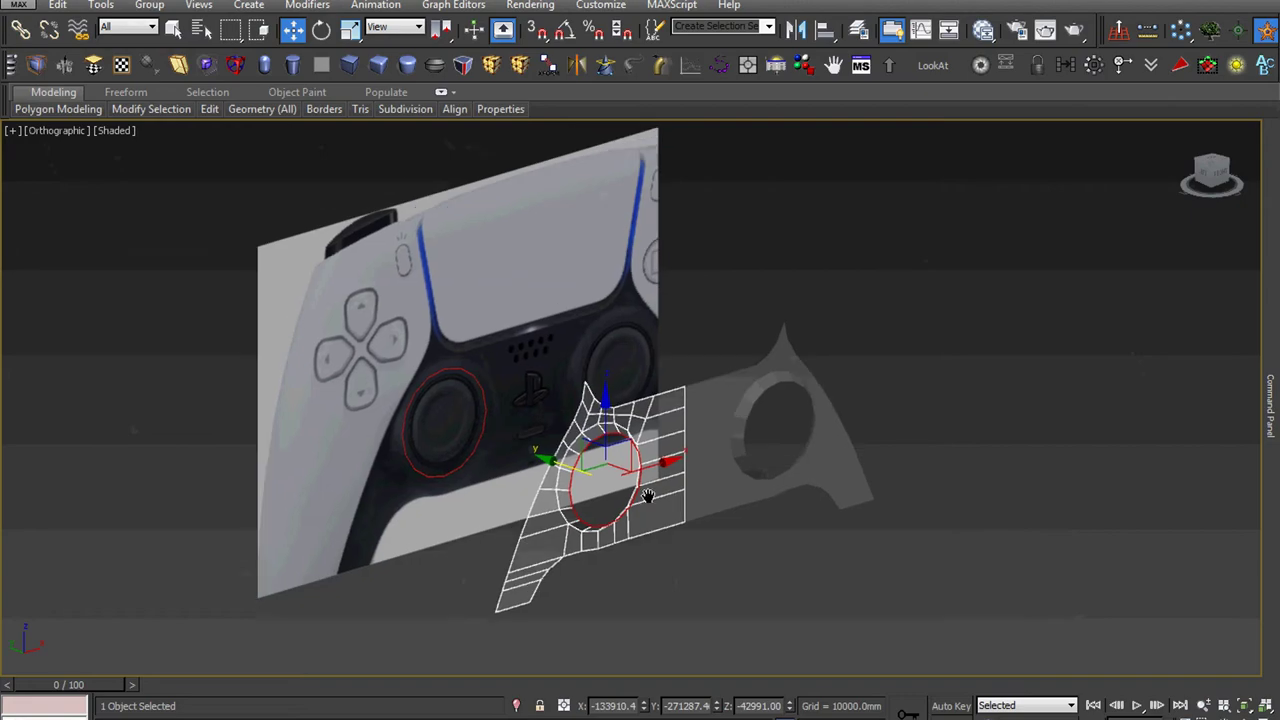
scroll(552, 452, up, 2)
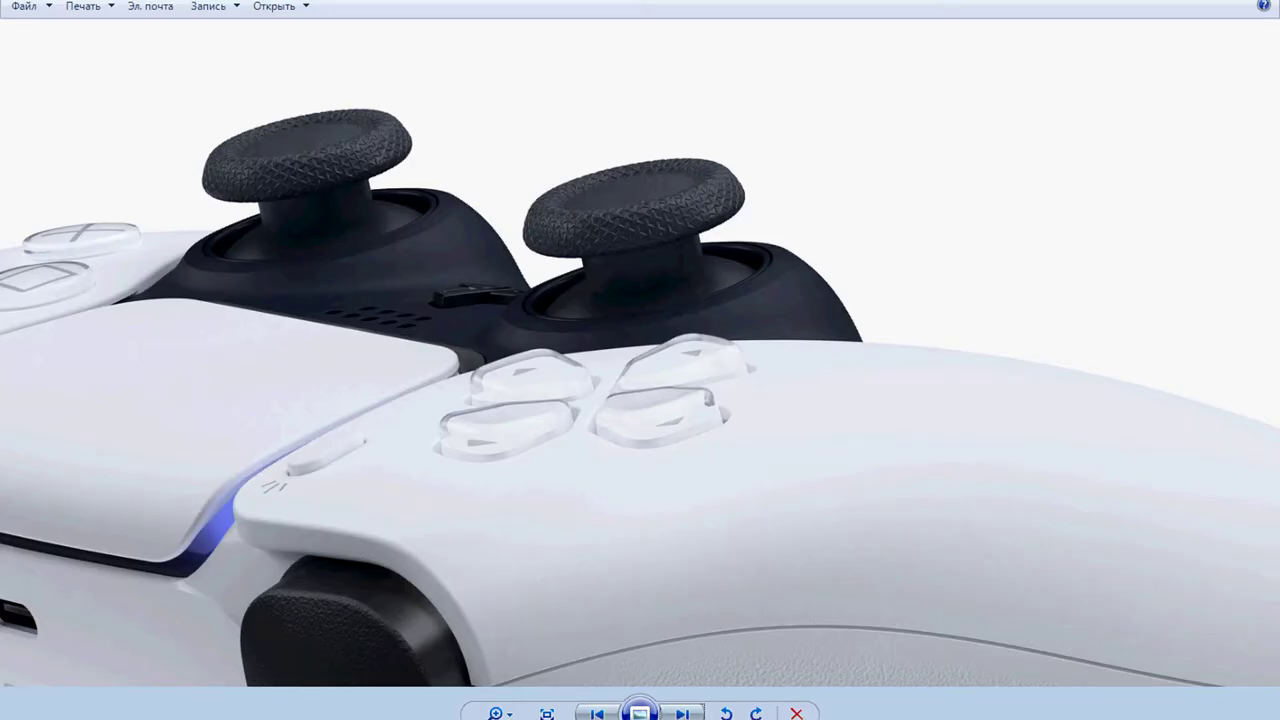
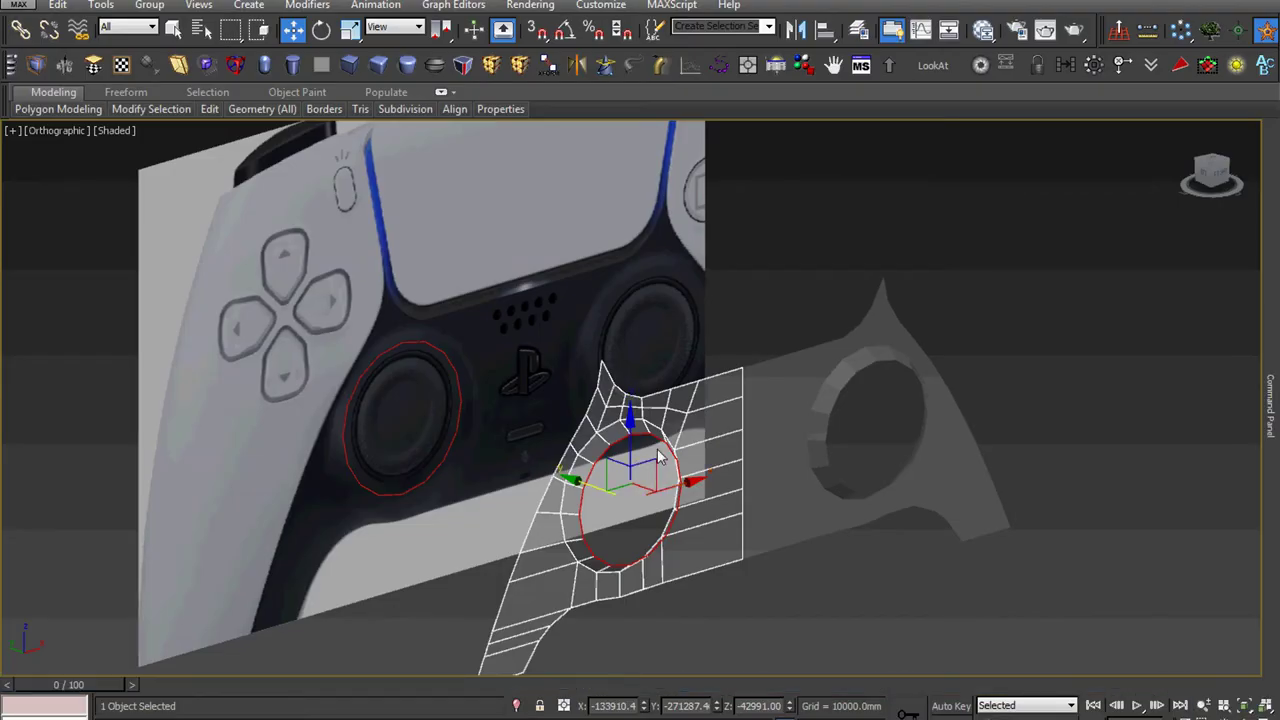
- Frame the thumbstick in Front view and select the mesh's open outer border
scroll(660, 457, up, 2)
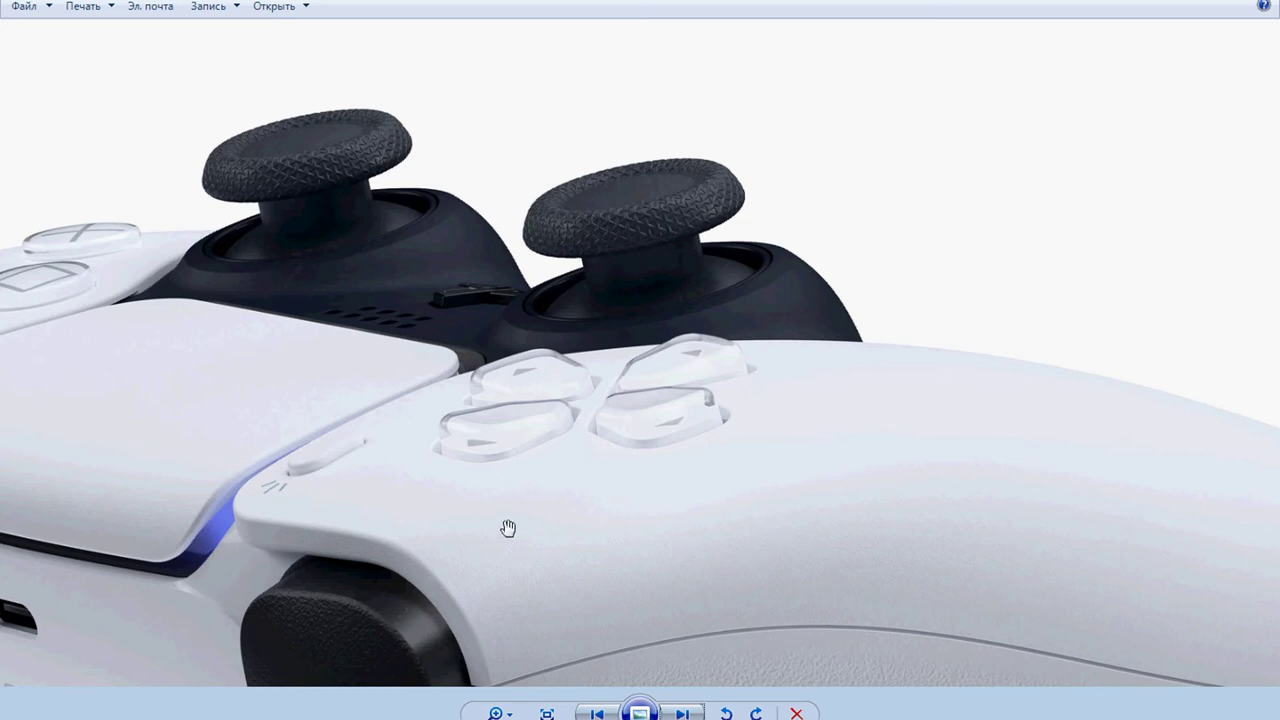
scroll(508, 528, down, 5)
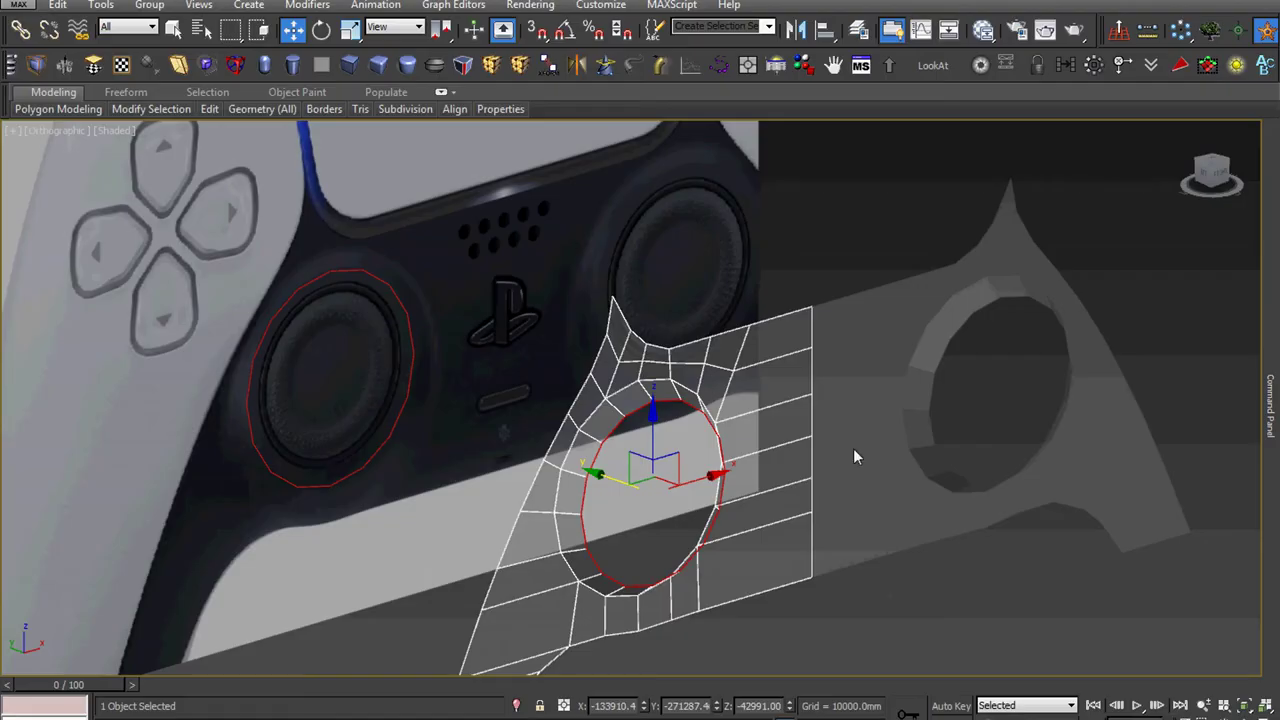
alt+middle_drag(853, 448, 806, 477)
scroll(805, 470, down, 3)
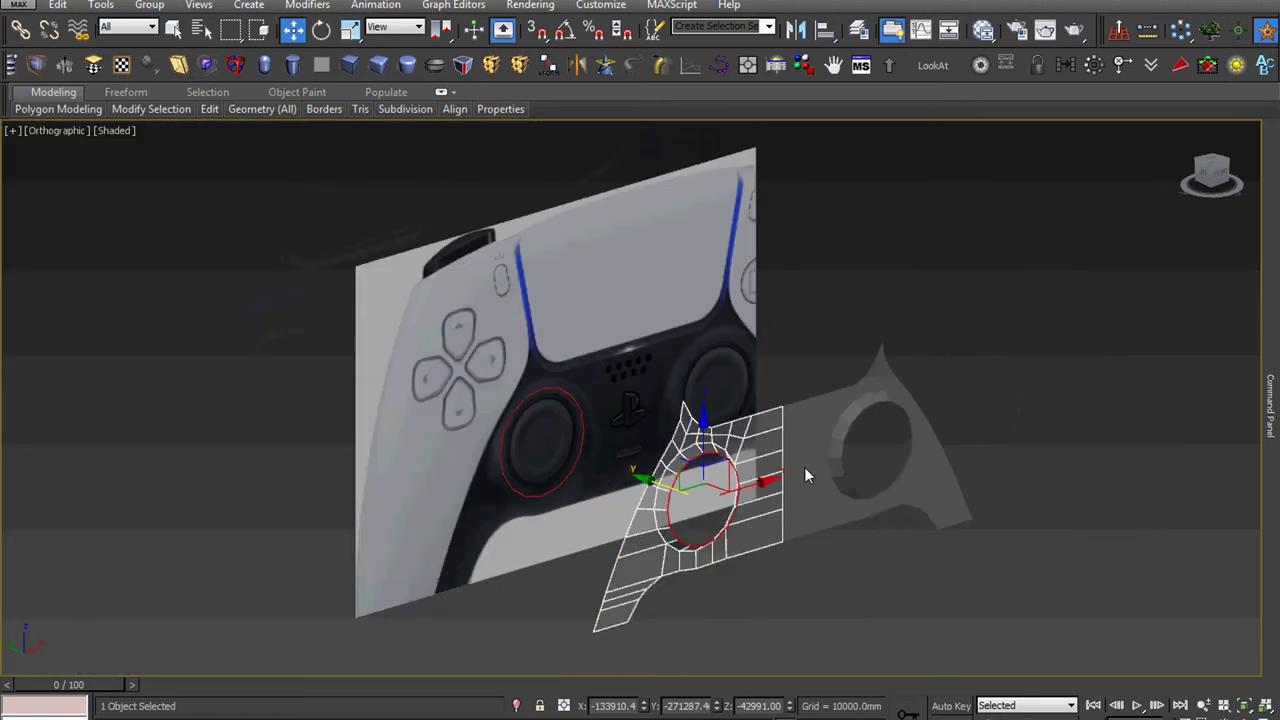
key(f)
key(z)
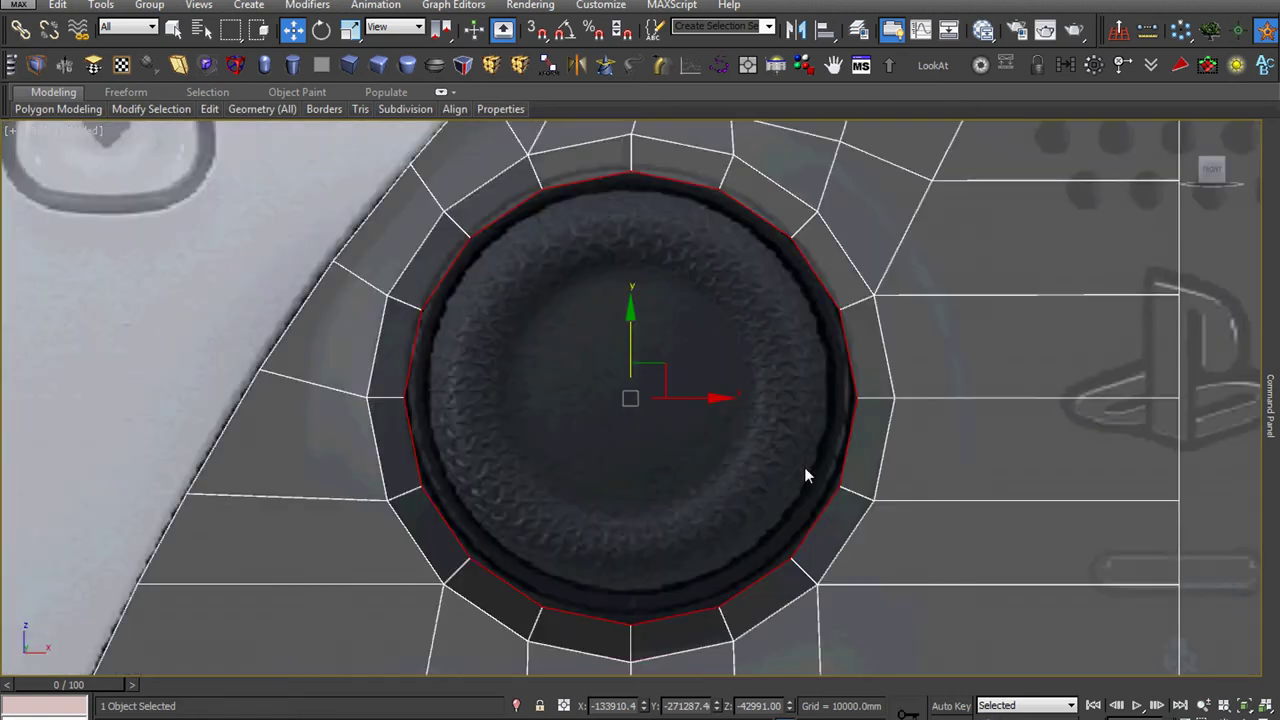
scroll(804, 467, down, 3)
mouse_move(771, 405)
middle_down()
mouse_move(741, 453)
mouse_move(714, 449)
middle_up()
scroll(714, 449, up, 5)
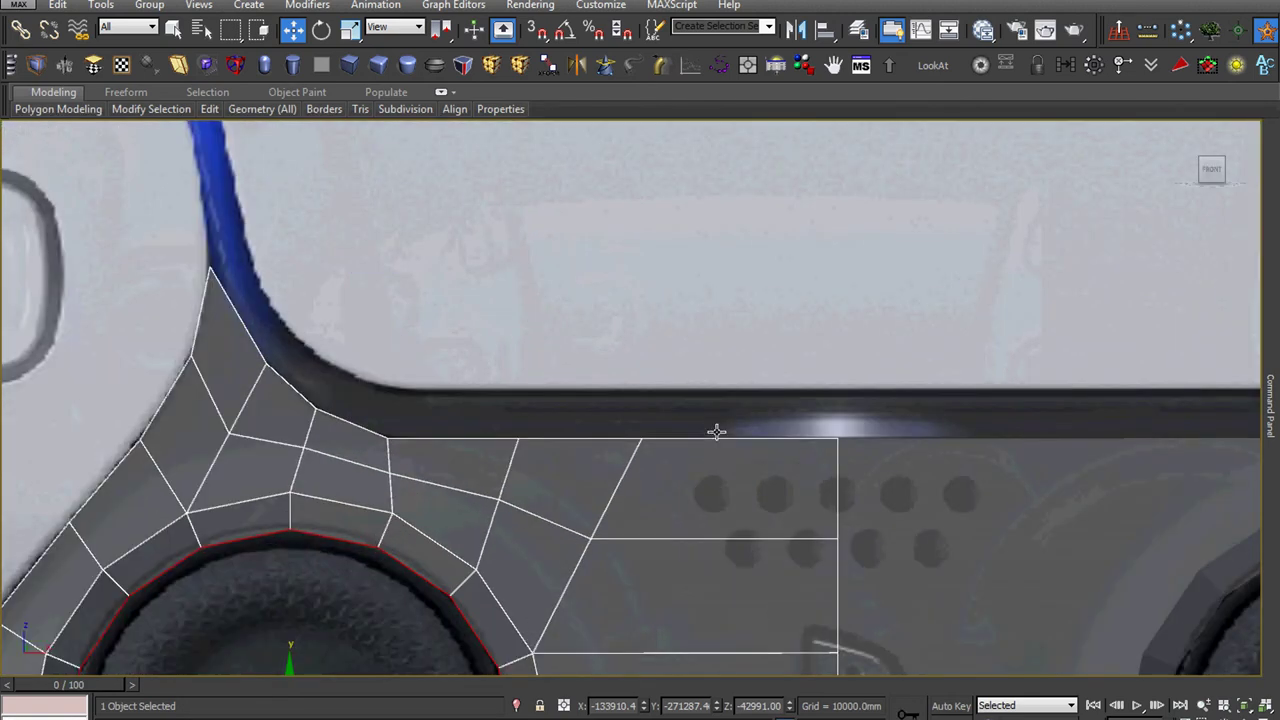
click(714, 437)
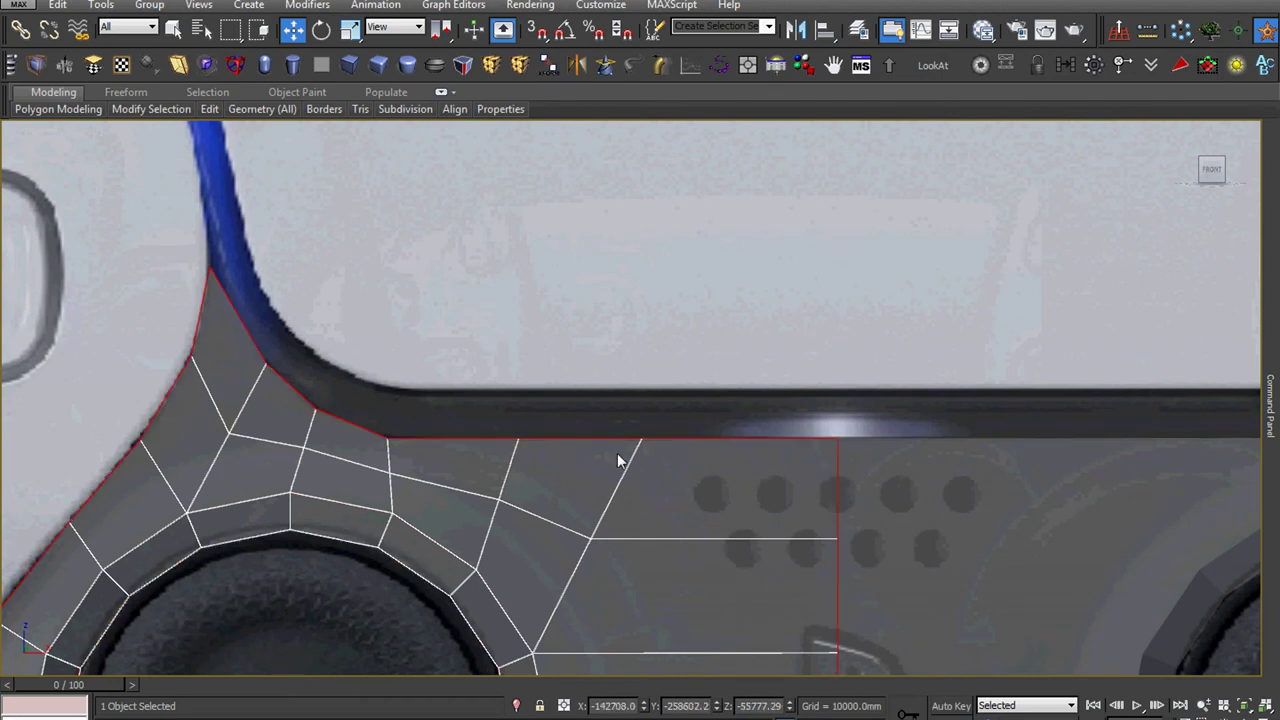
- At Vertex level, nudge the two top vertices right onto the reference outline
scroll(468, 448, up, 3)
key(1)
click(408, 425)
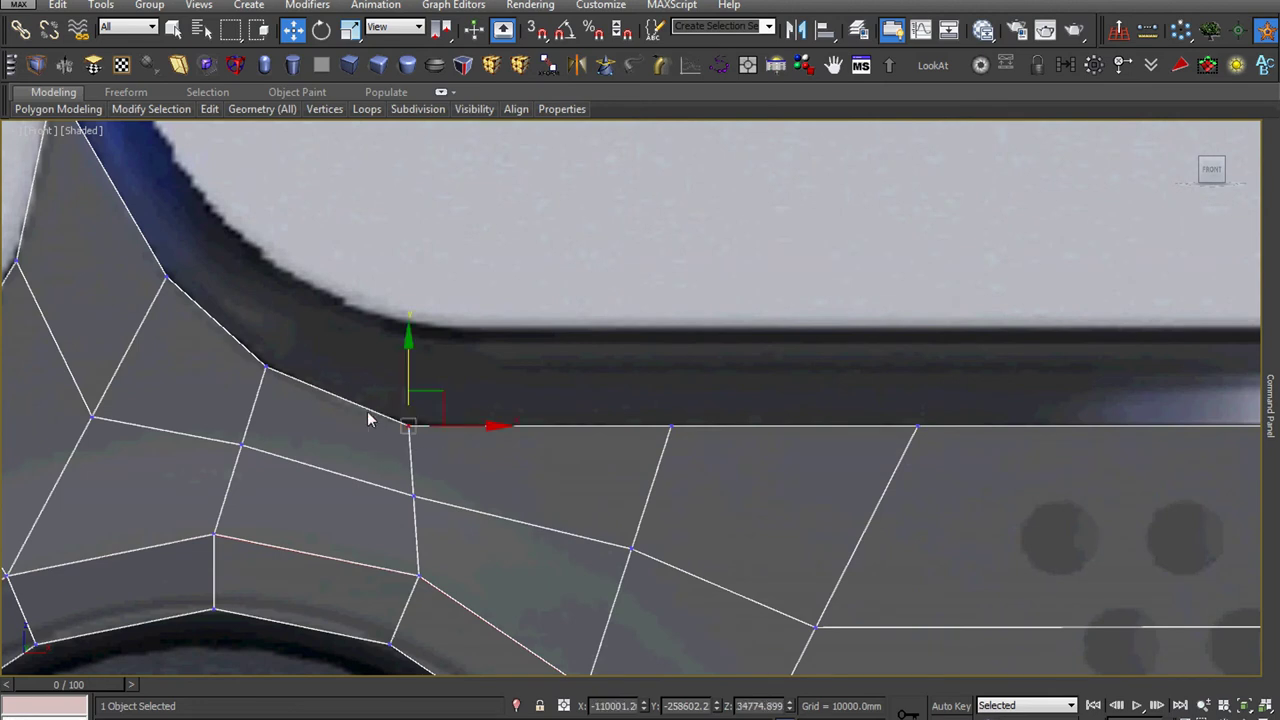
drag(450, 425, 460, 425)
click(413, 495)
drag(496, 510, 504, 510)
- Cut a new edge line below the thumbstick ring across to the right side
scroll(604, 480, down, 3)
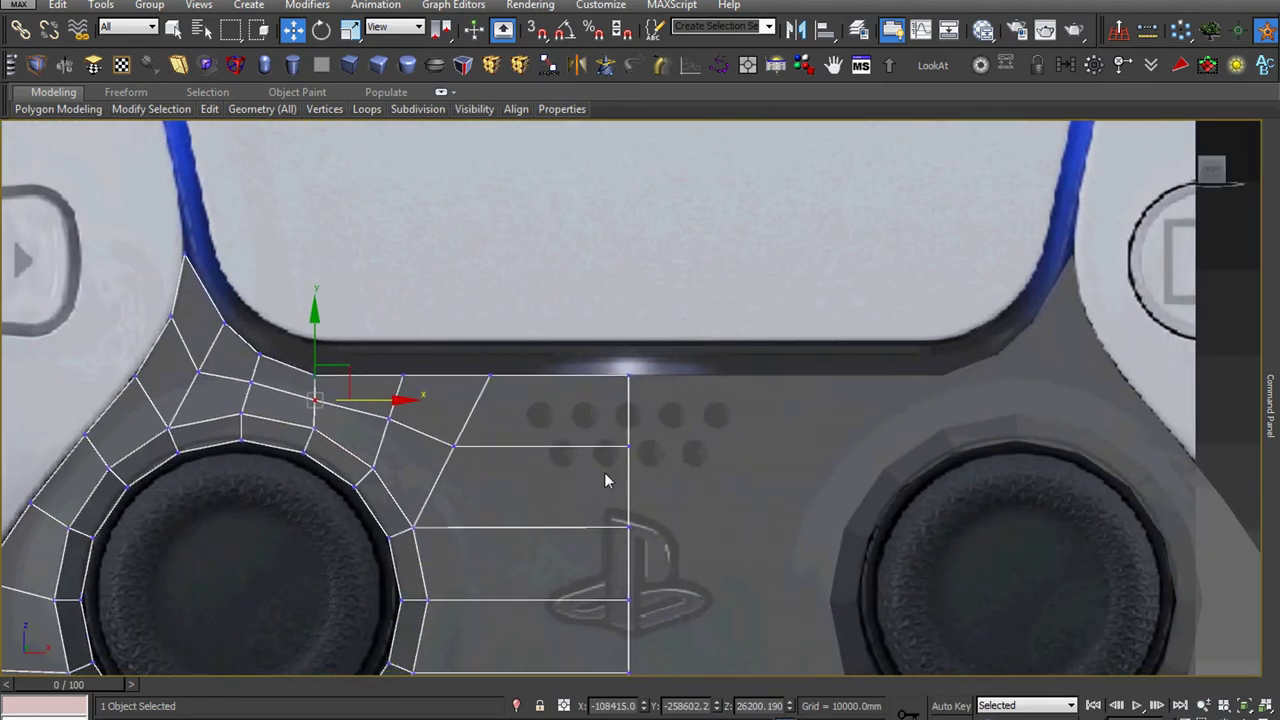
scroll(598, 500, up, 1)
middle_drag(591, 523, 649, 391)
scroll(590, 445, down, 3)
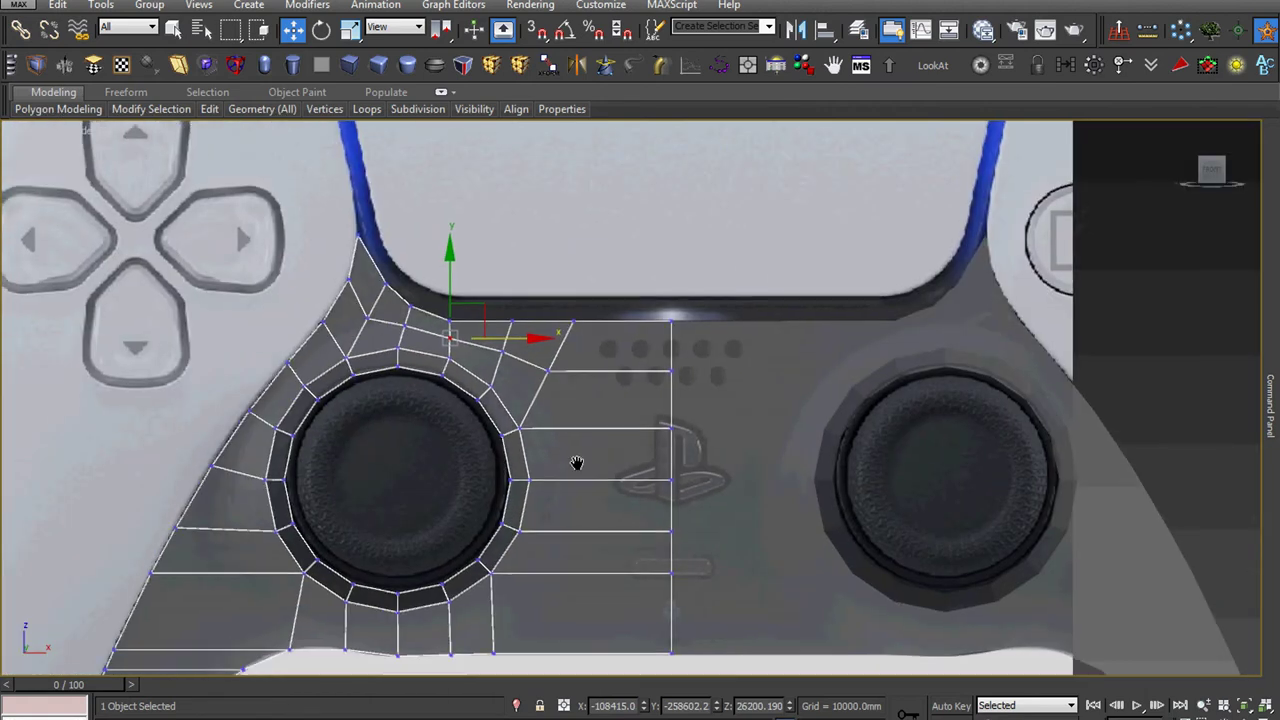
scroll(577, 463, up, 3)
scroll(557, 506, up, 1)
key(q)
click(276, 508)
click(379, 522)
click(484, 509)
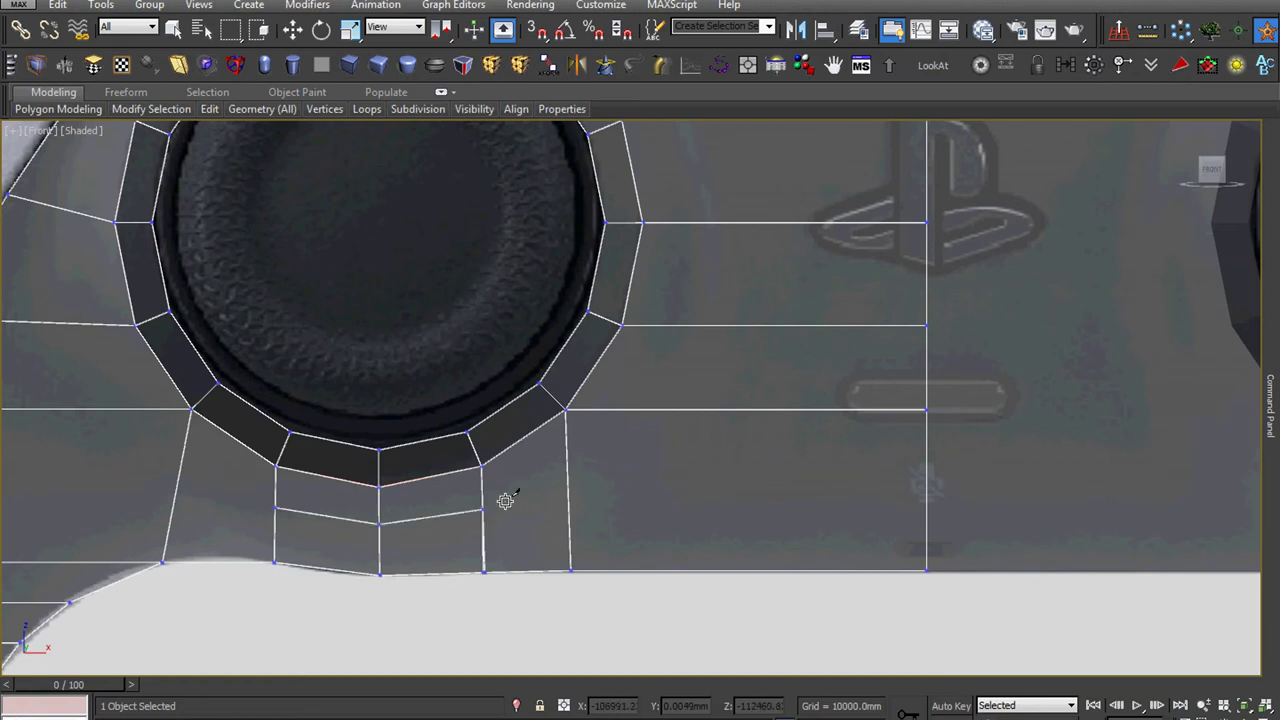
click(567, 462)
click(647, 410)
click(687, 571)
- Cut edges running up beside the ring to the top edge and diagonal
click(707, 326)
click(706, 223)
middle_drag(705, 232, 723, 496)
click(697, 383)
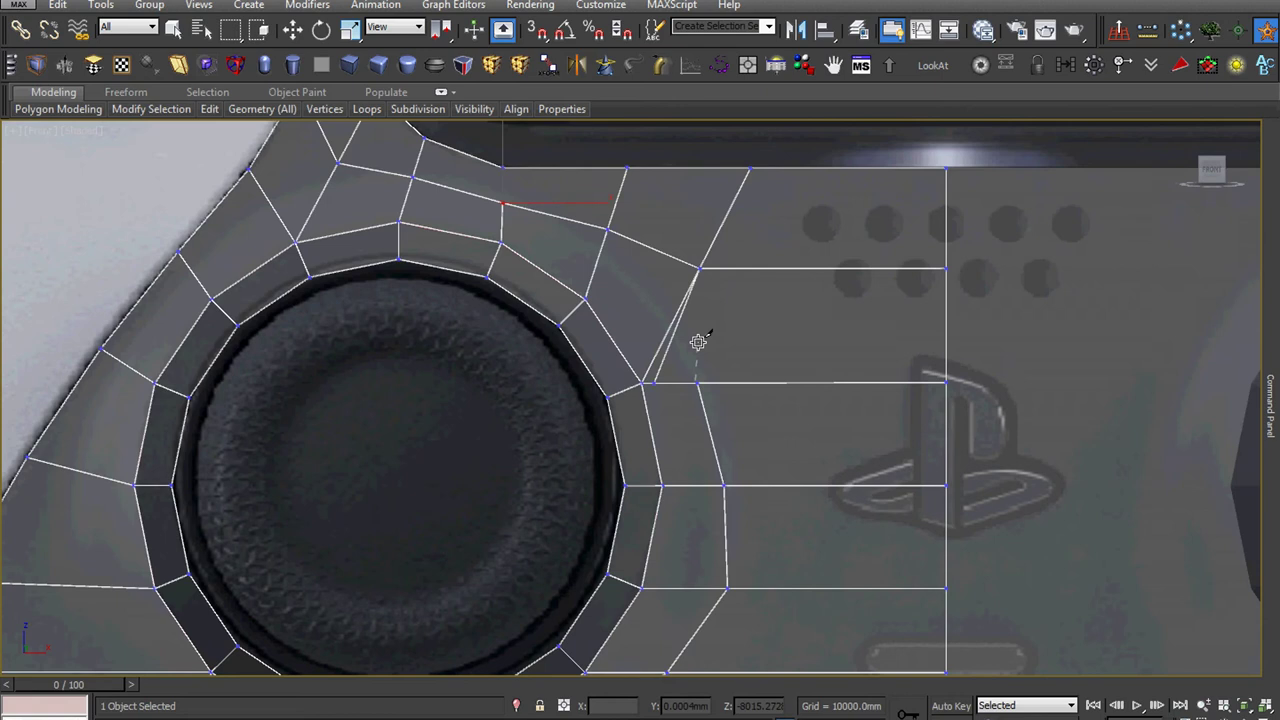
click(673, 321)
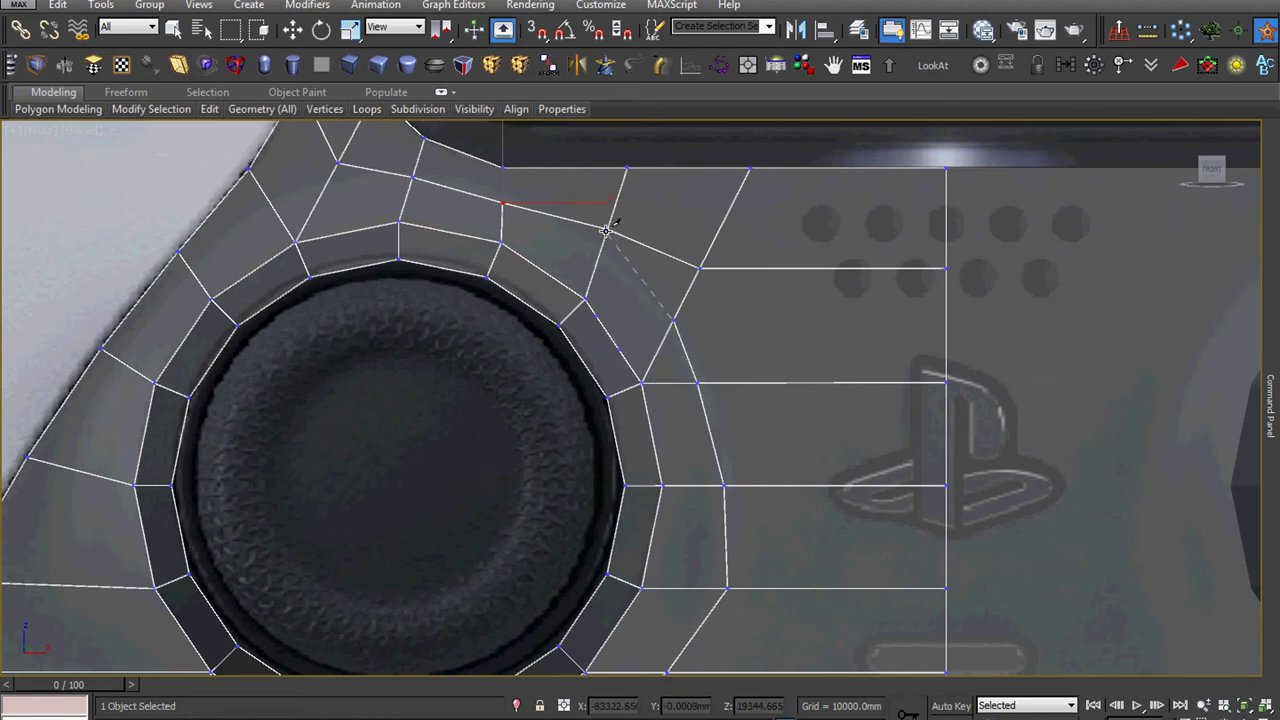
right_click(631, 314)
- Slide the vertex beside the ring left so it follows the controller outline
scroll(694, 426, up, 3)
scroll(694, 426, down, 4)
middle_drag(694, 426, 691, 306)
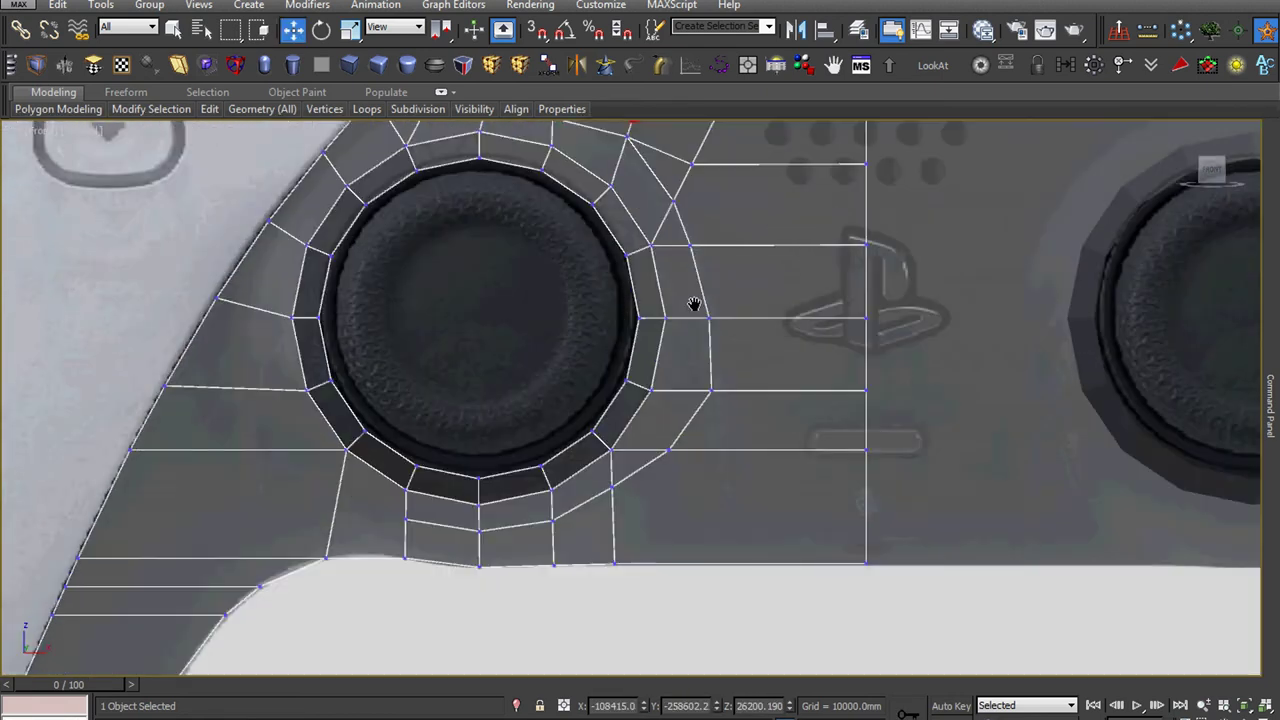
scroll(729, 383, up, 5)
drag(739, 437, 717, 446)
middle_drag(717, 446, 806, 394)
scroll(806, 400, down, 4)
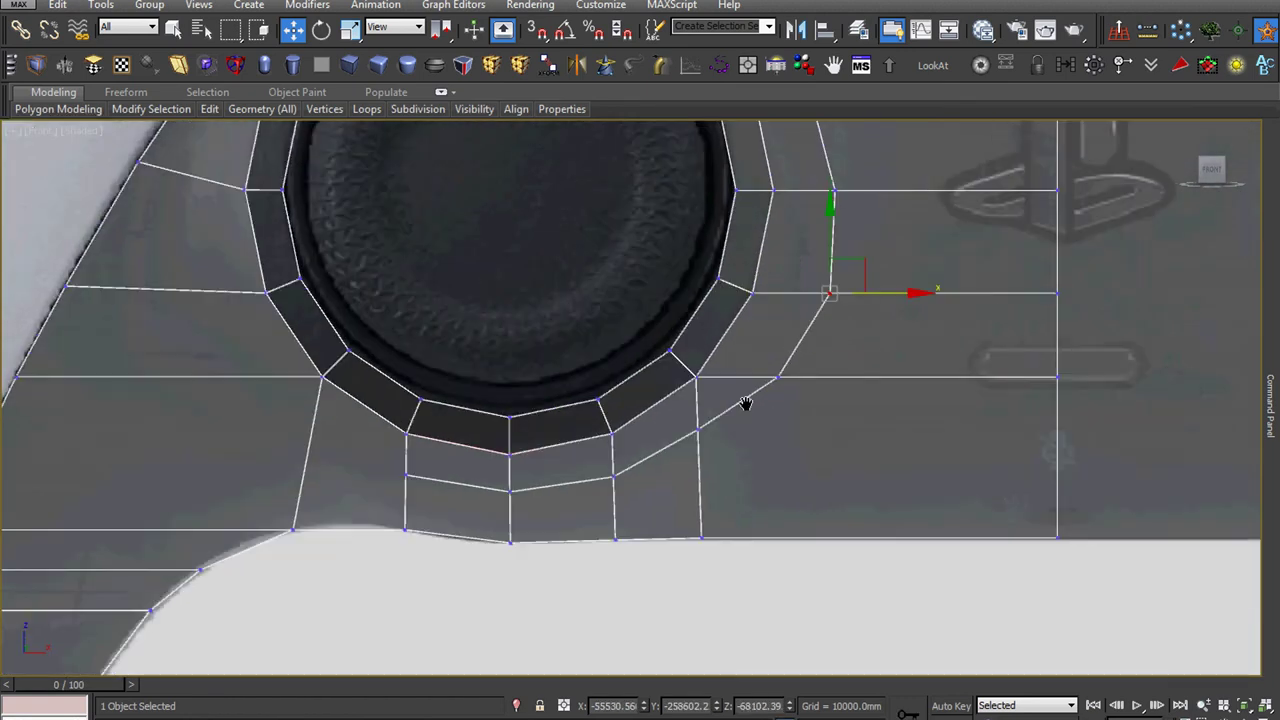
scroll(746, 403, up, 4)
scroll(720, 470, down, 4)
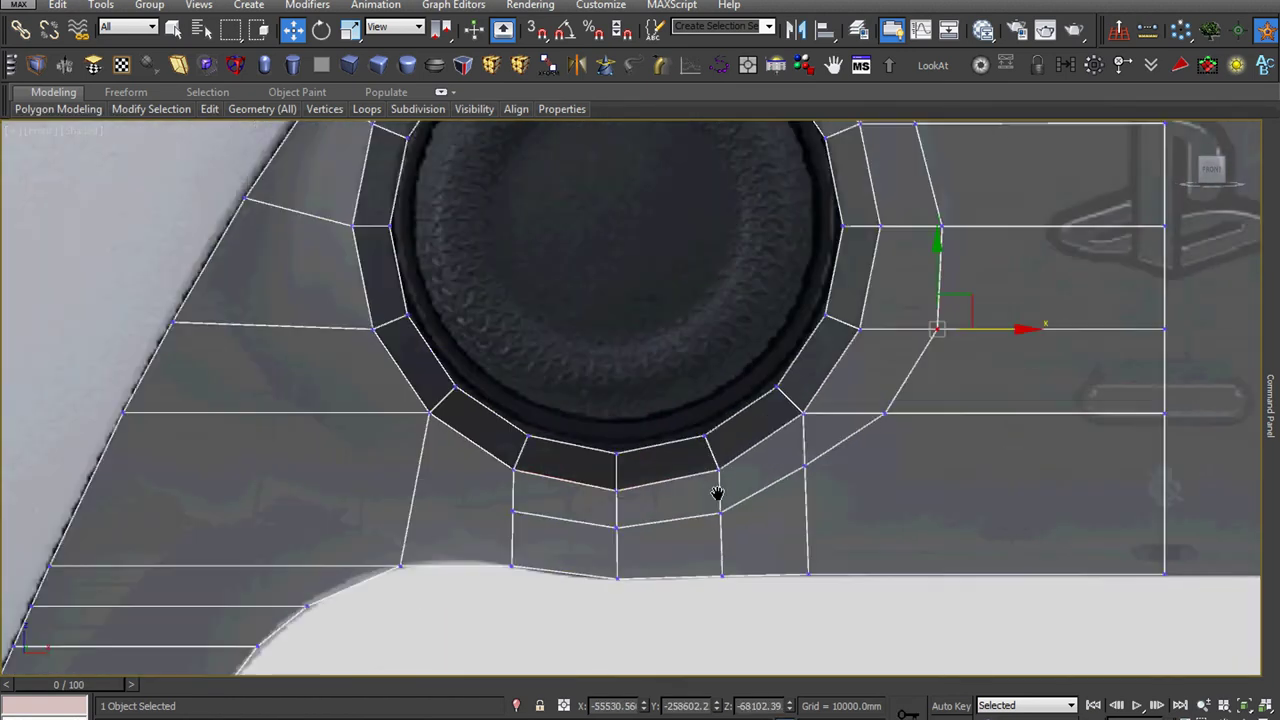
scroll(690, 505, up, 4)
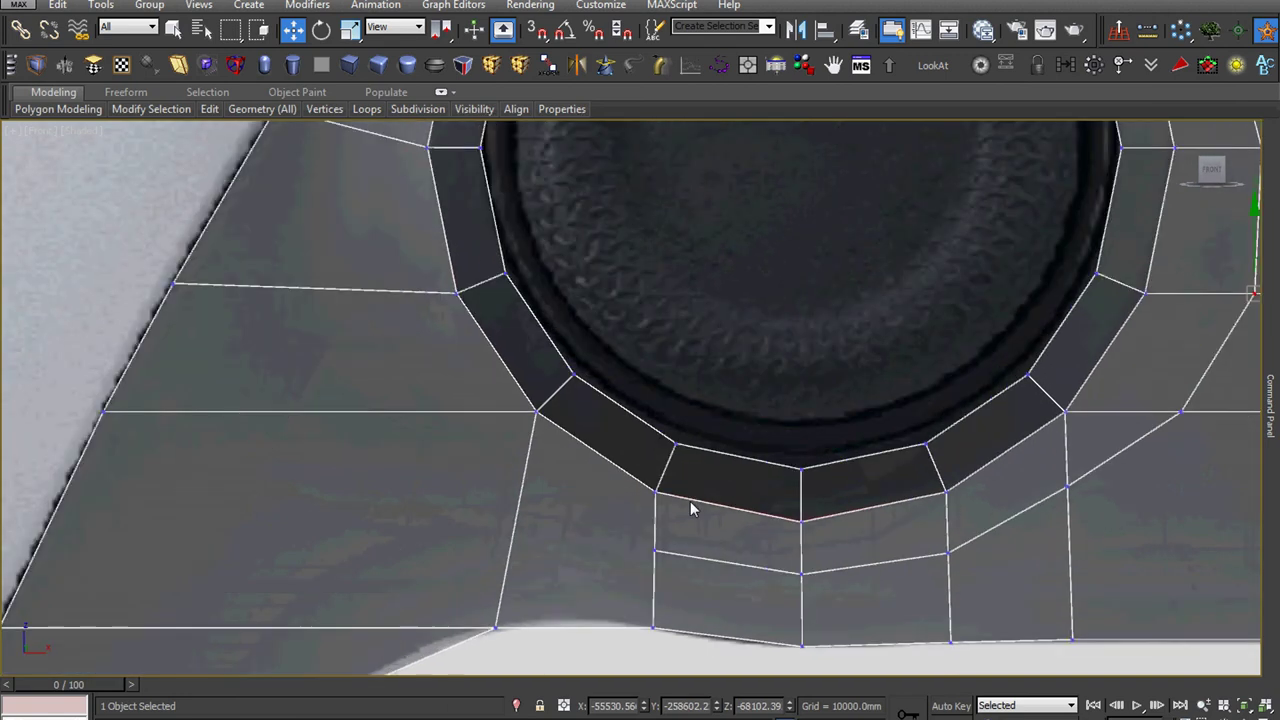
key(alt+c)
- Cut edges with snapping from the lower vertex toward the thumbstick ring
key(s)
click(652, 553)
right_click(600, 535)
key(s)
click(522, 483)
click(462, 412)
click(383, 290)
- Cut a new edge across the faces at the ring's upper-left
middle_drag(396, 415, 406, 551)
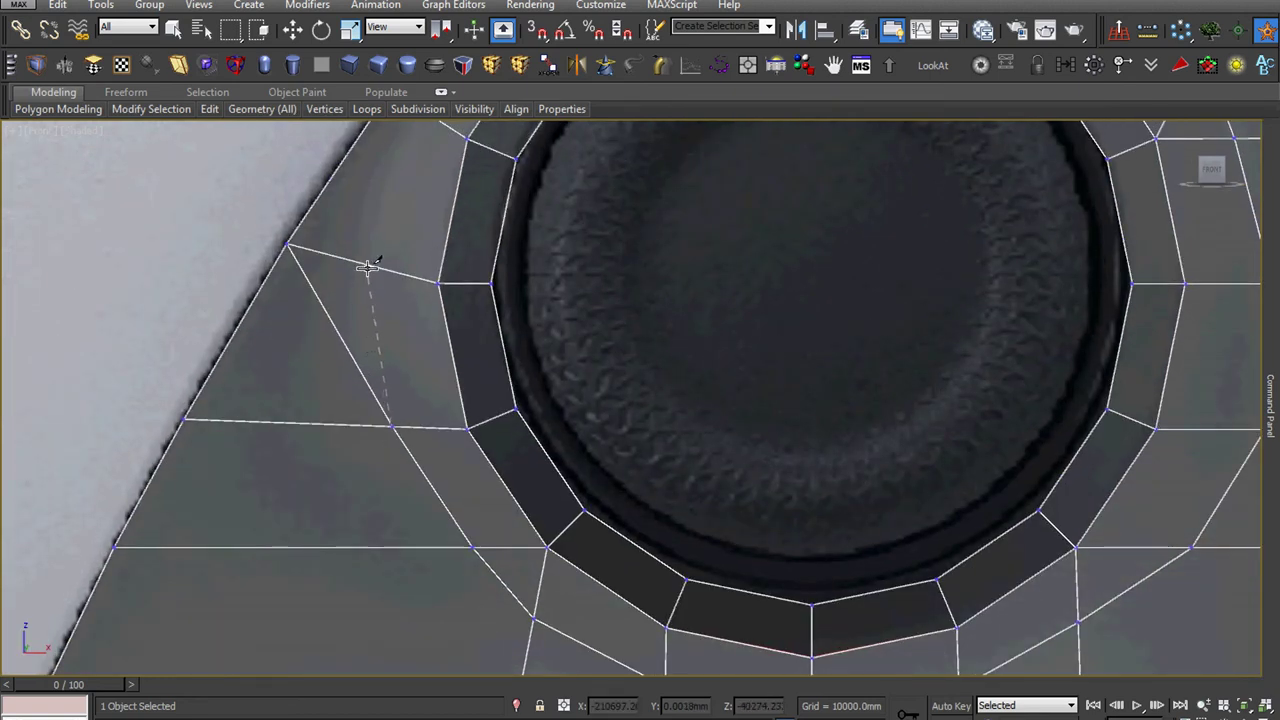
middle_drag(369, 266, 323, 489)
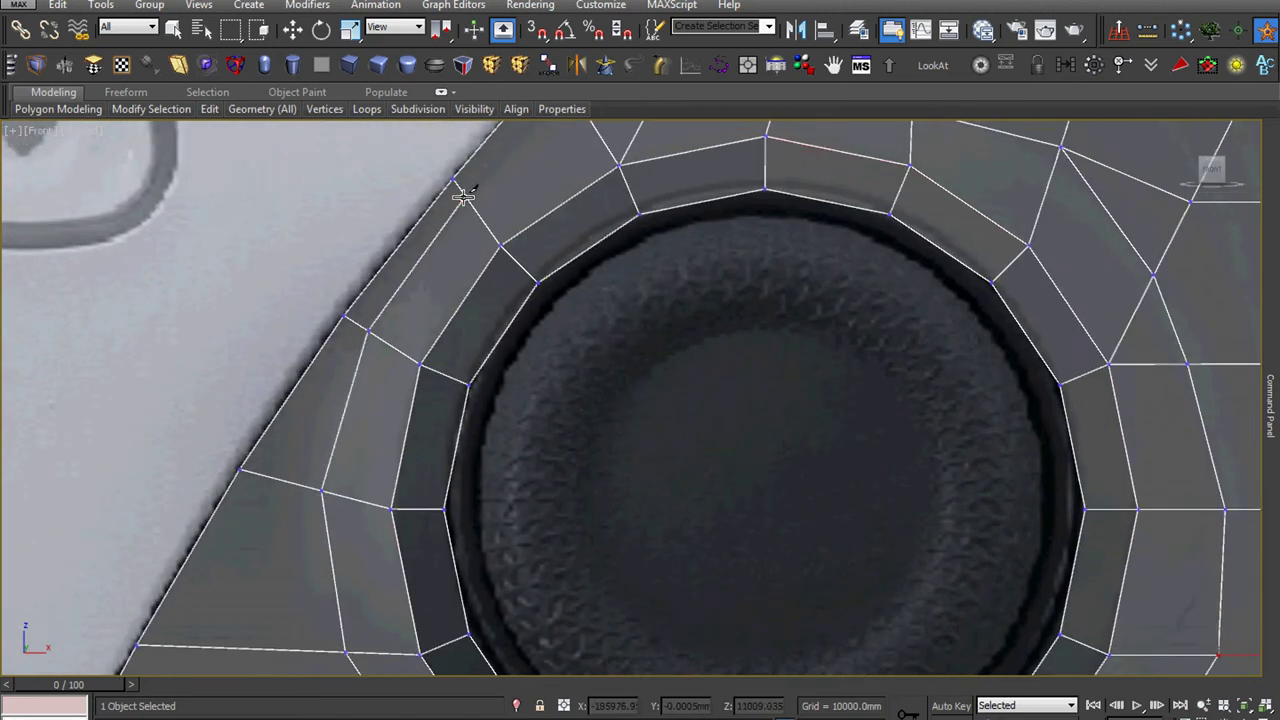
middle_drag(463, 186, 355, 443)
click(353, 444)
click(470, 363)
click(671, 323)
right_click(640, 335)
- Target Weld the stray vertex onto its neighbour
key(w)
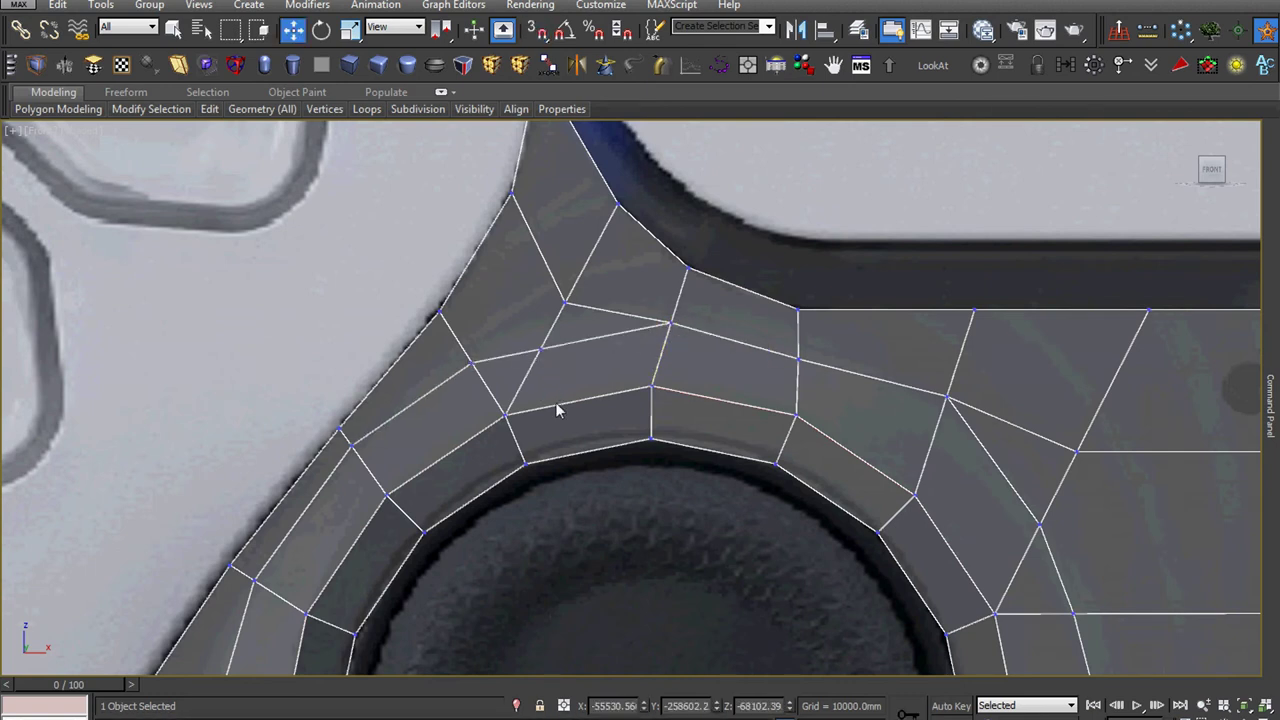
scroll(557, 410, up, 3)
right_click(560, 348)
click(514, 471)
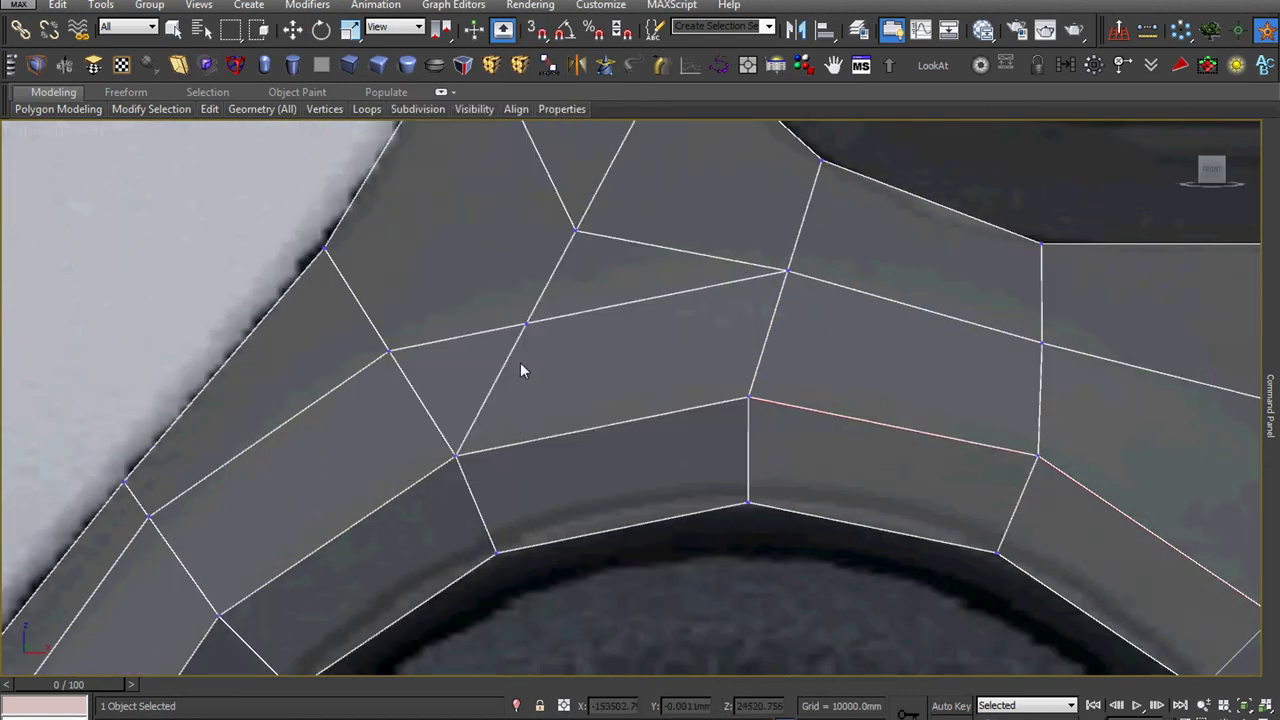
click(391, 352)
- Raise the vertex above the ring and shift the top junction vertex slightly left
key(w)
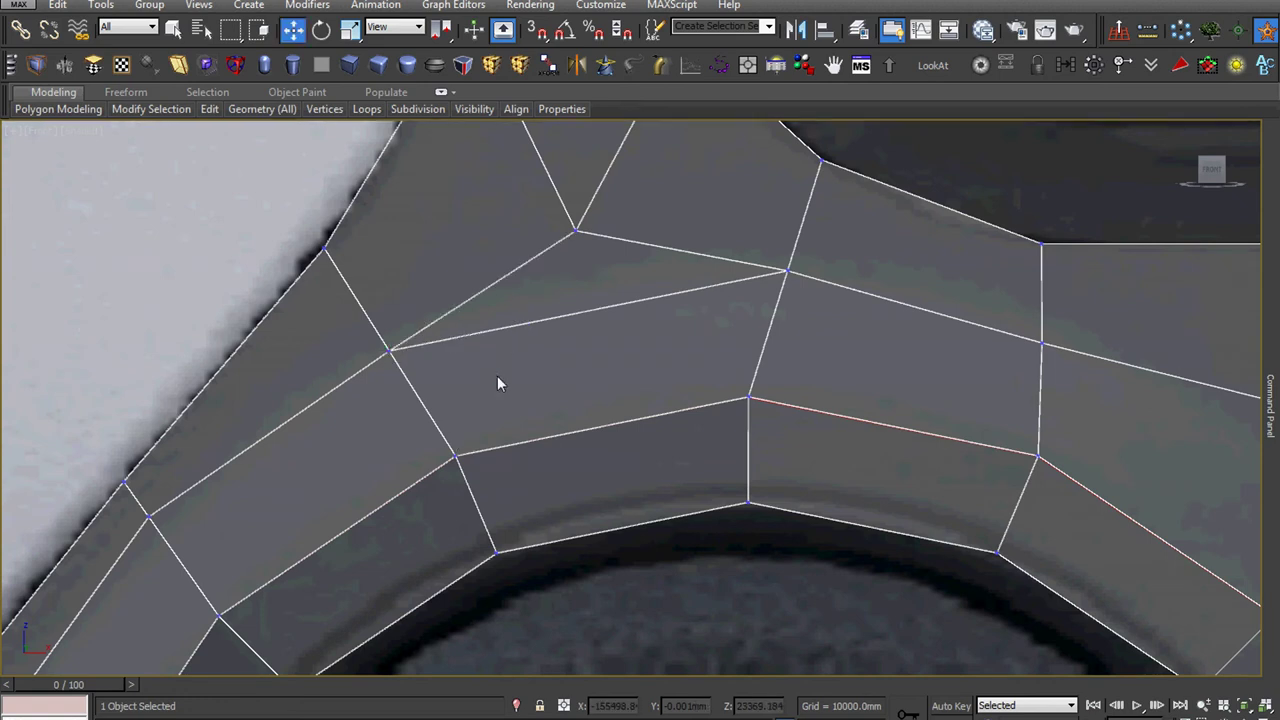
scroll(497, 376, down, 3)
scroll(500, 380, up, 2)
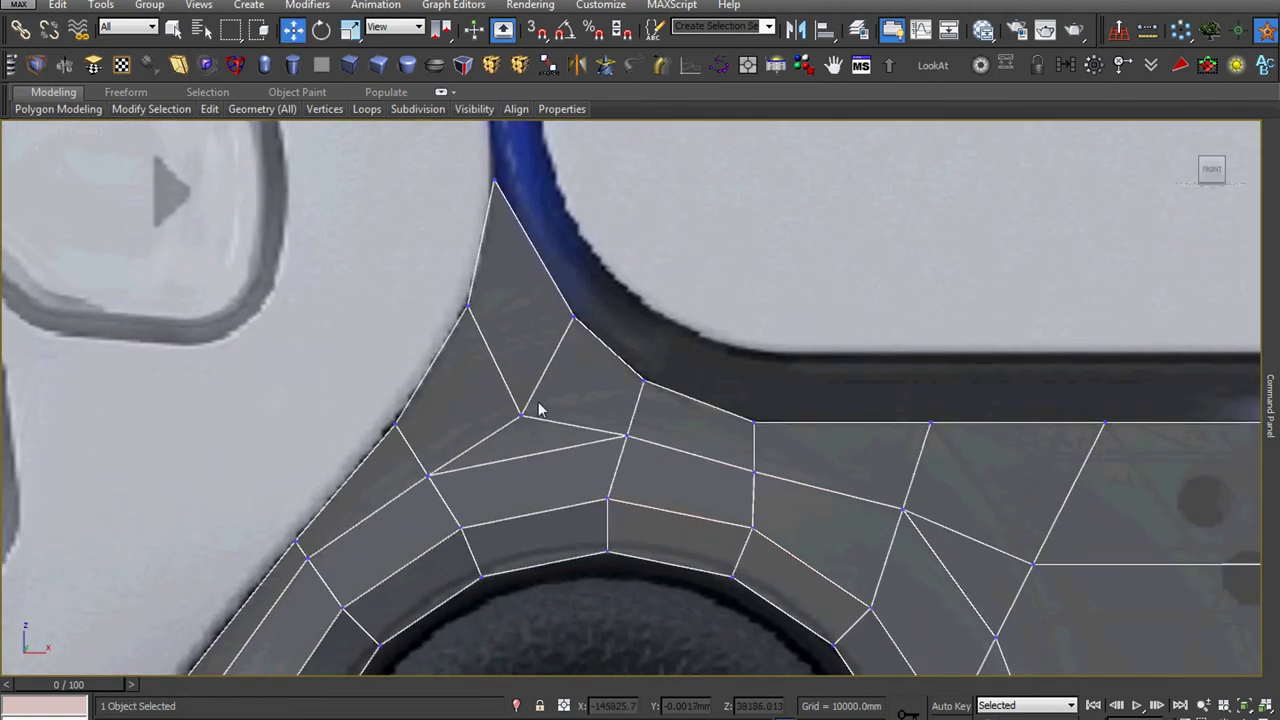
click(520, 413)
drag(531, 380, 510, 312)
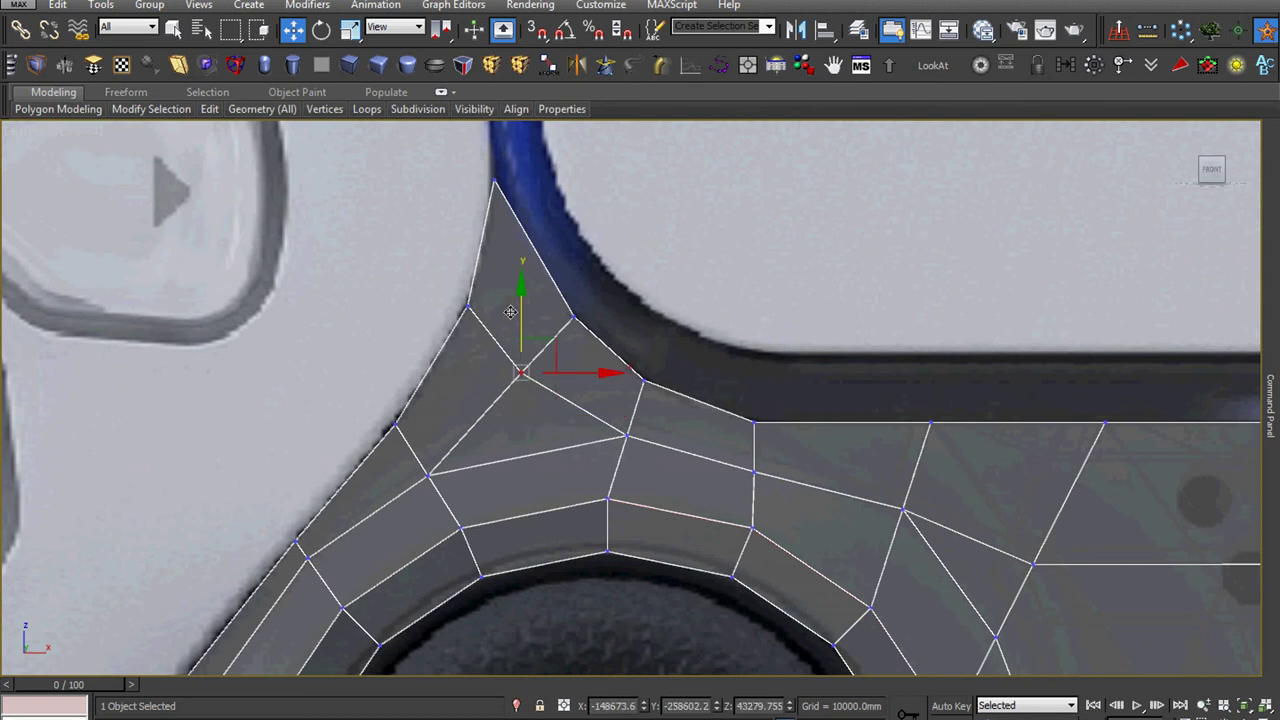
scroll(547, 360, up, 3)
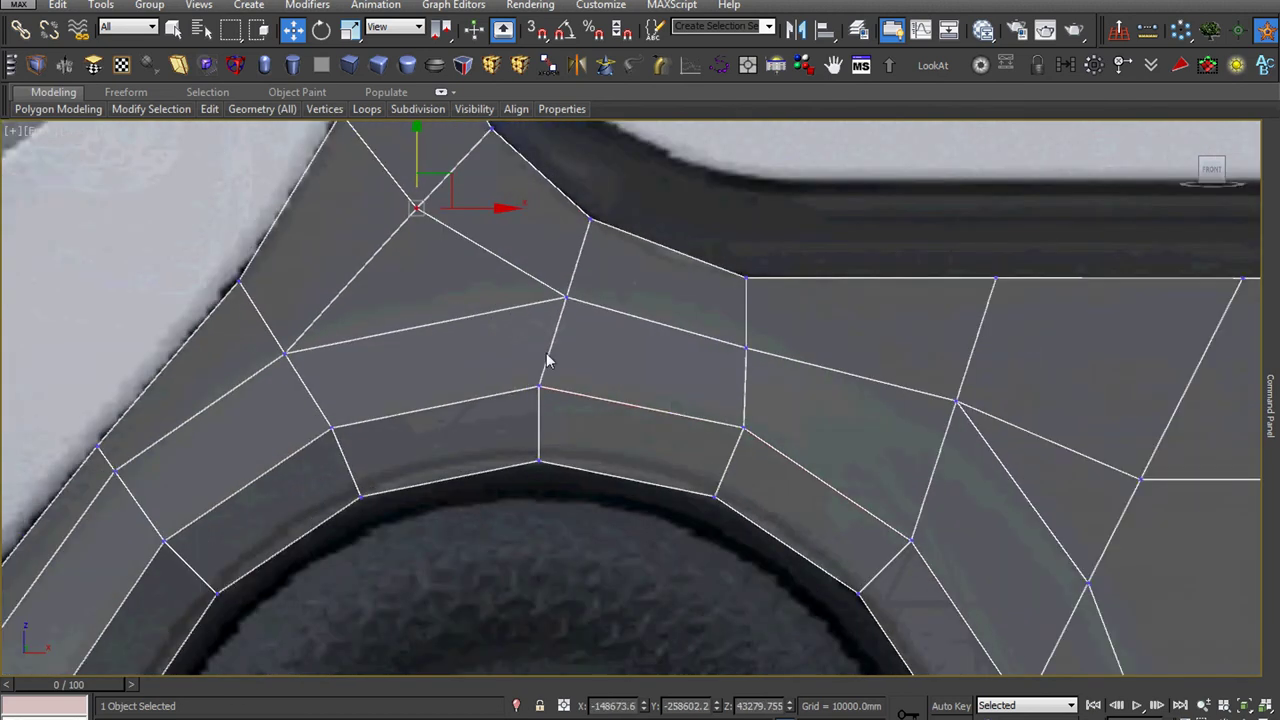
click(566, 297)
drag(635, 297, 626, 313)
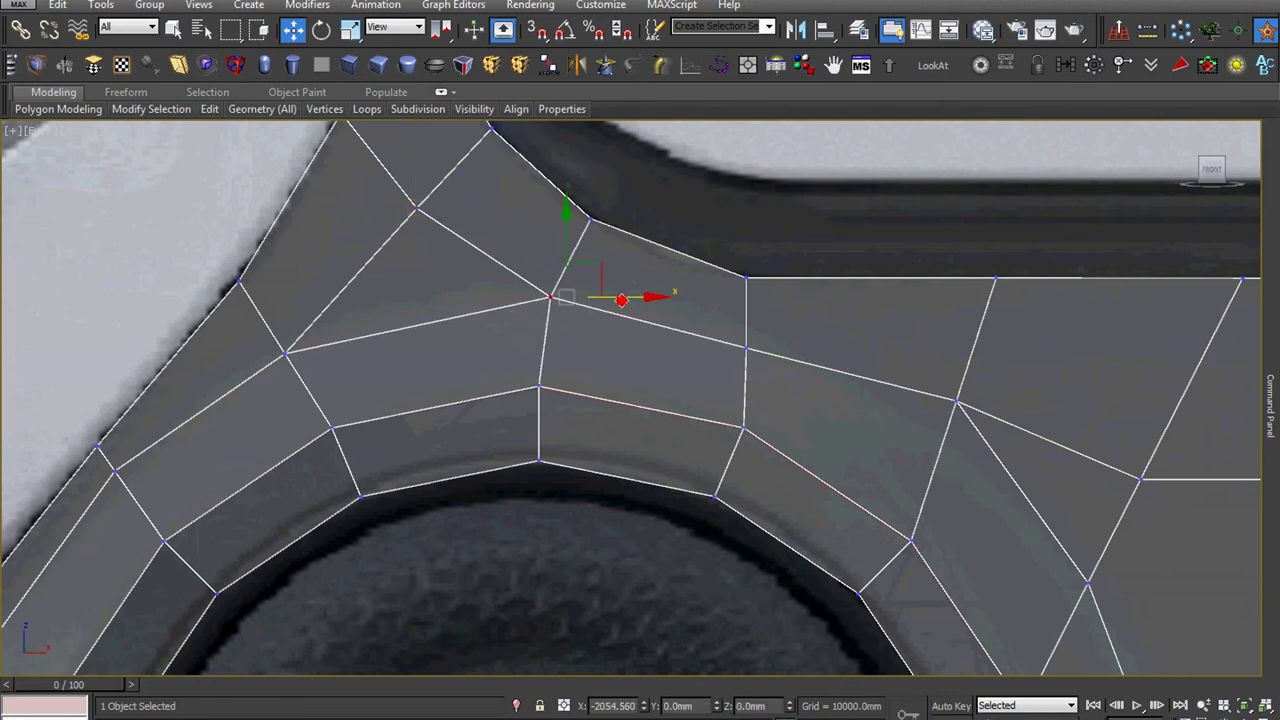
- Box-select the three vertices at the ring's lower-left
scroll(626, 313, down, 5)
scroll(629, 386, up, 2)
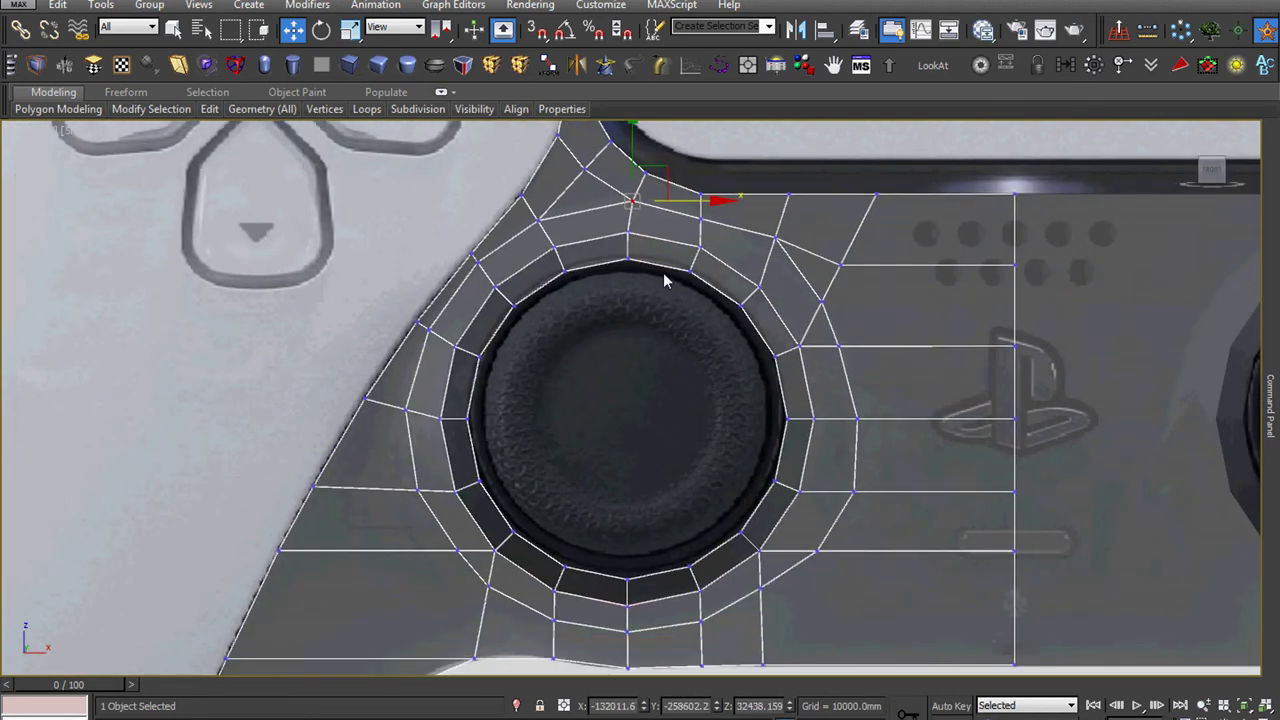
scroll(491, 511, up, 1)
scroll(486, 423, up, 3)
scroll(514, 437, up, 2)
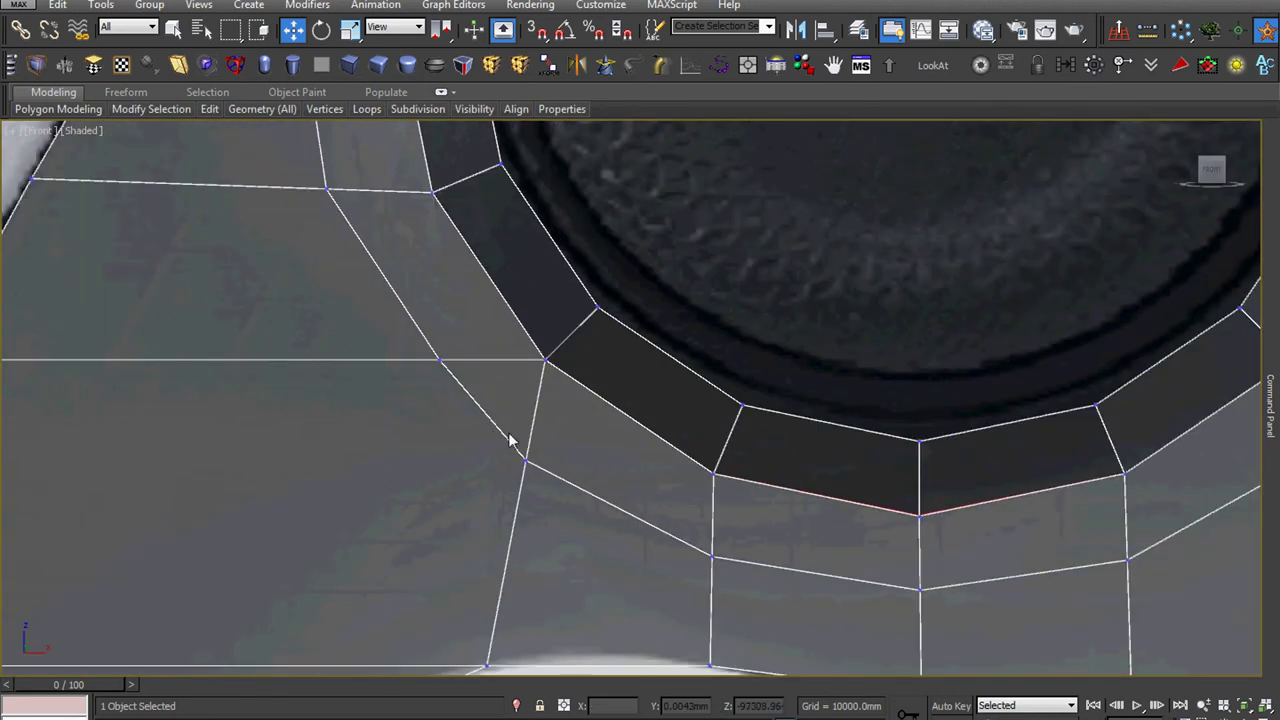
drag(467, 421, 415, 360)
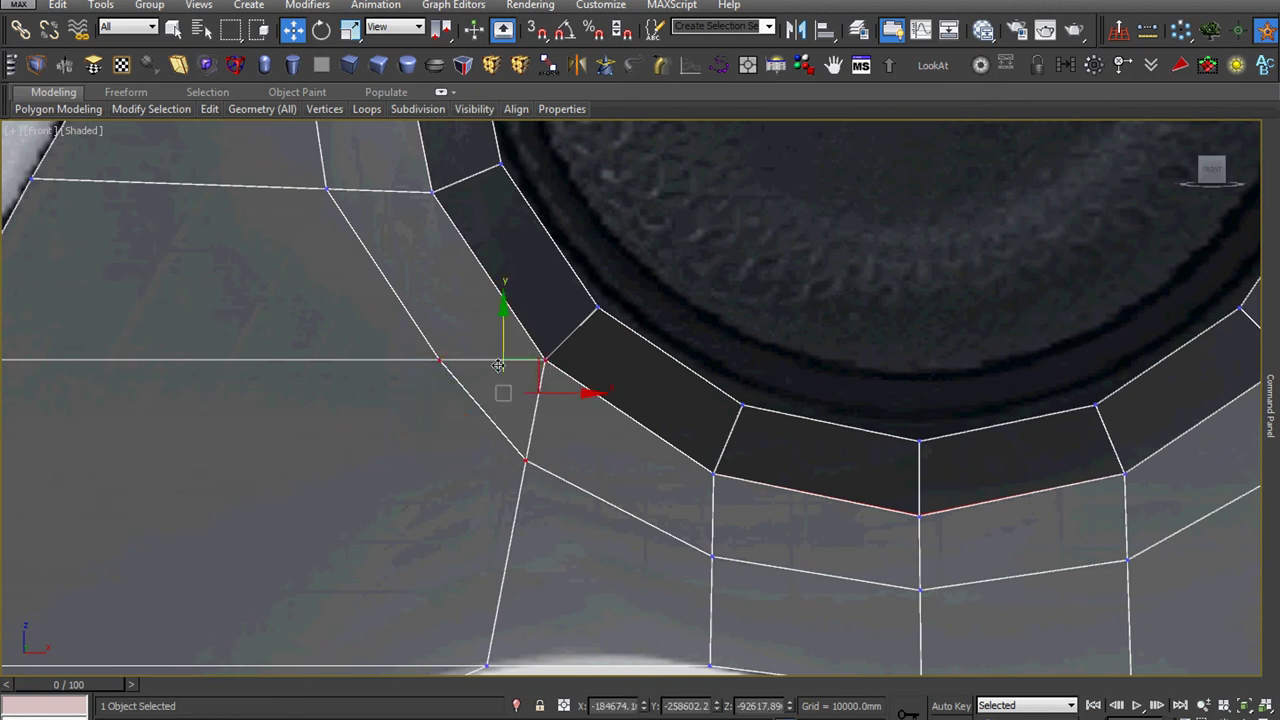
scroll(498, 366, up, 2)
- Collapse the selected vertices, then collapse the pair beside the stick ring
right_click(600, 452)
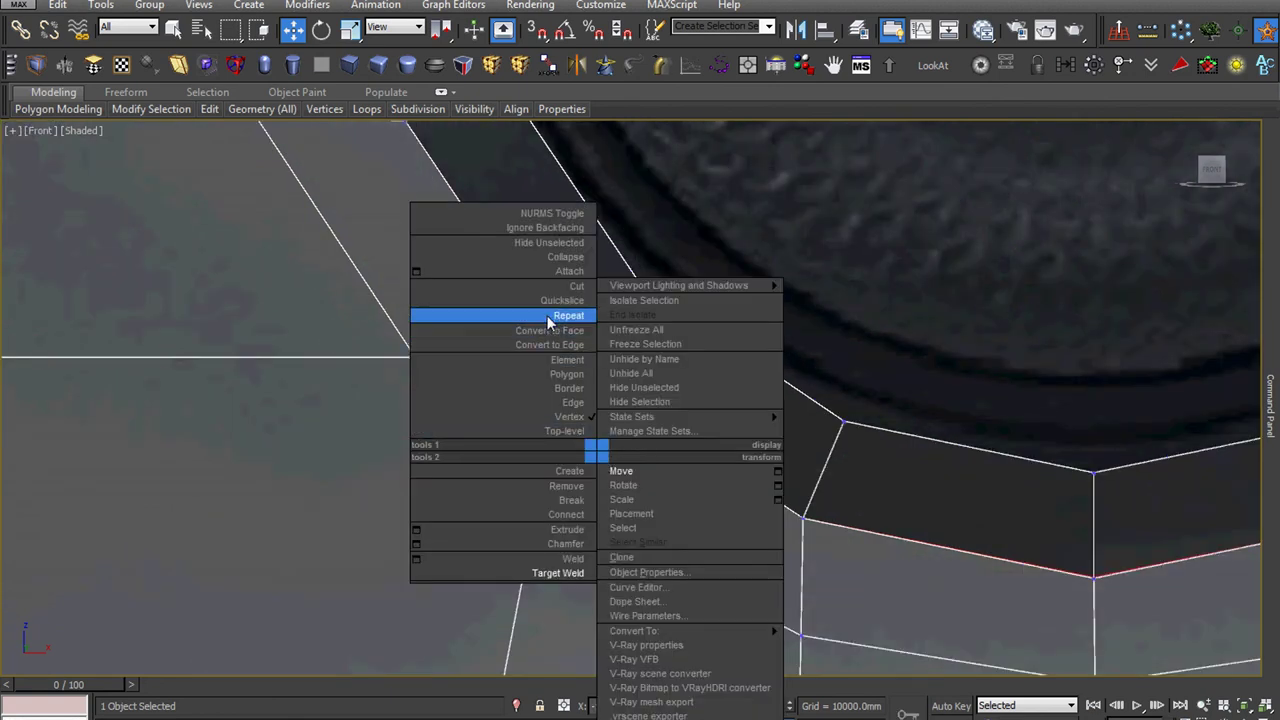
click(553, 257)
scroll(540, 445, down, 3)
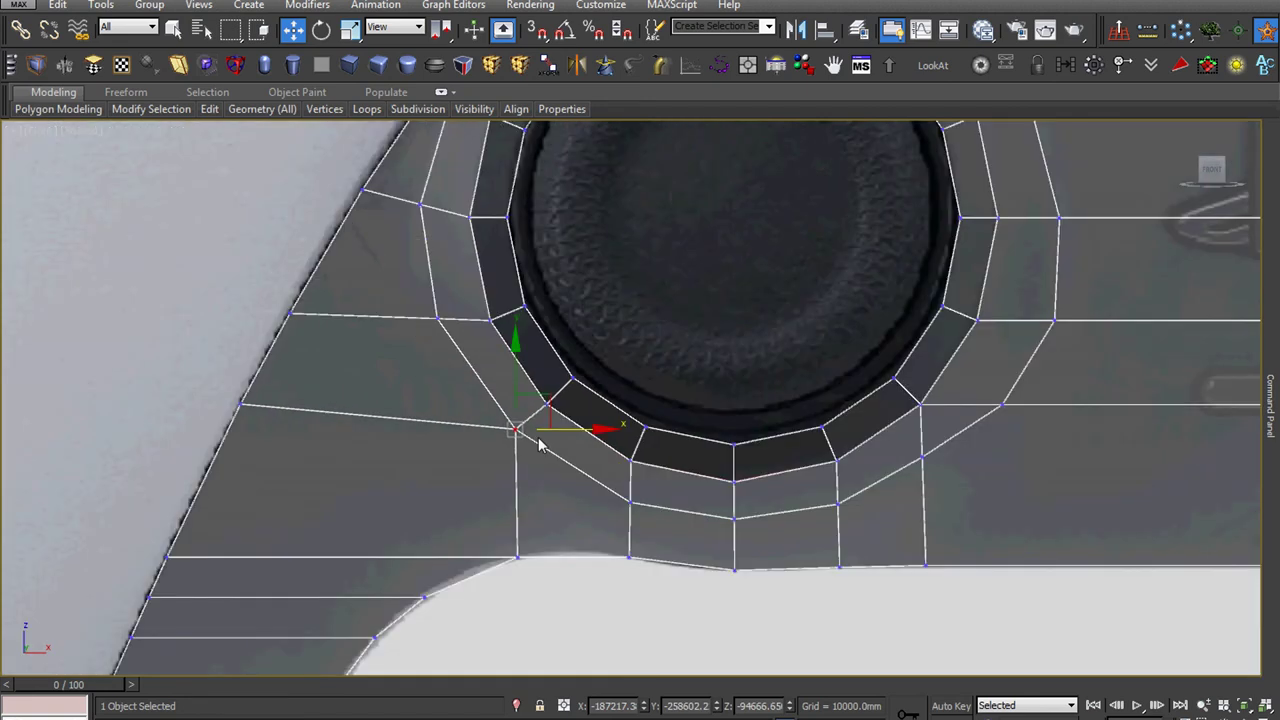
scroll(937, 473, up, 3)
drag(746, 466, 683, 416)
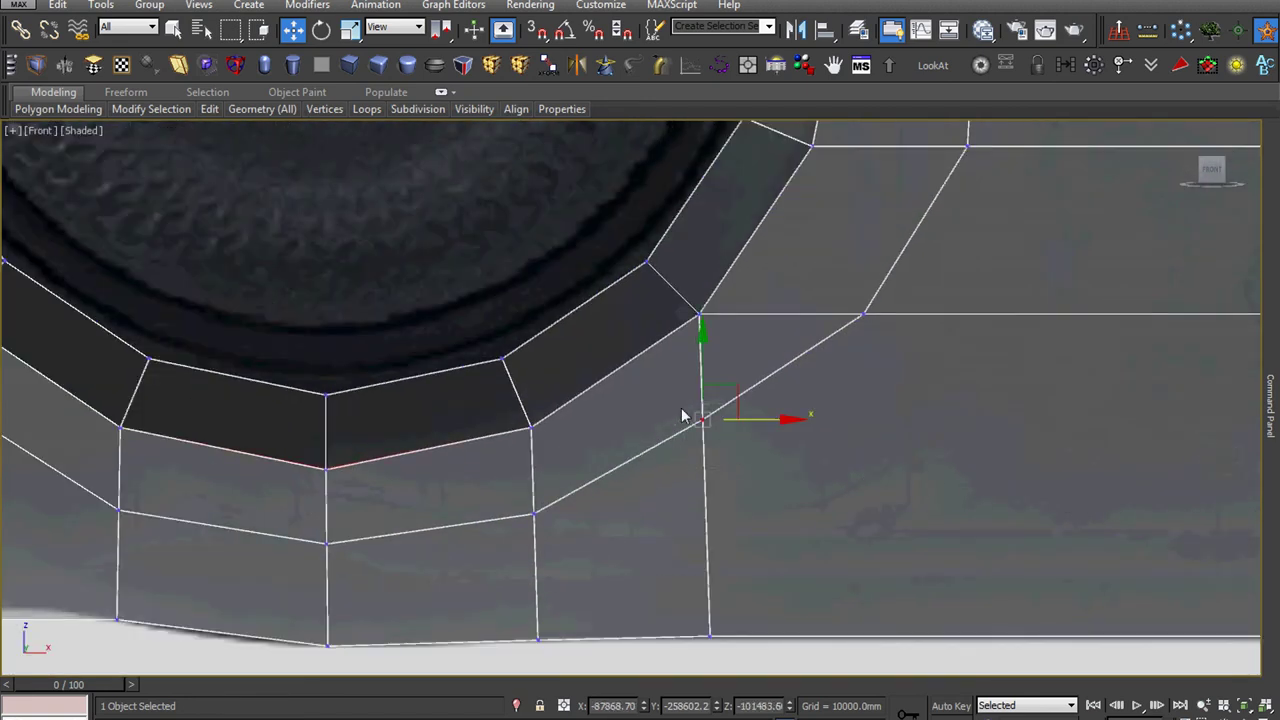
right_click(886, 420)
click(829, 229)
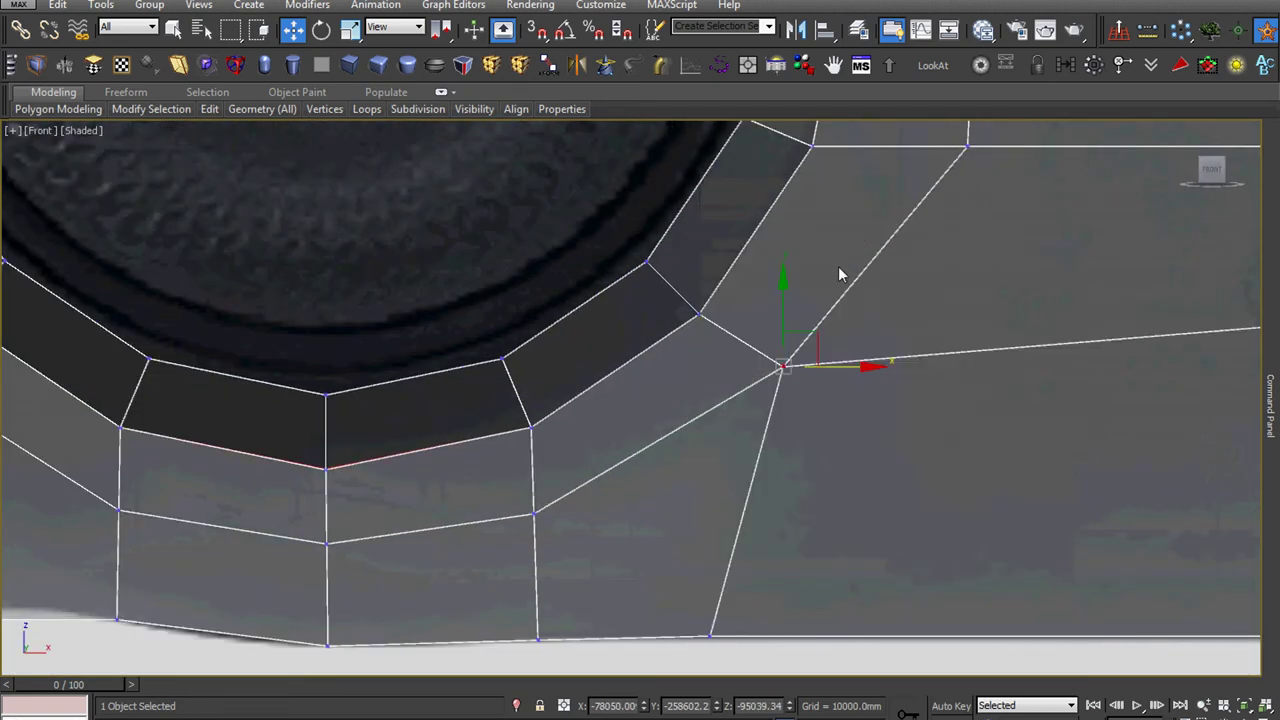
- Slide the bottom vertex below the ring right along X onto the outline
scroll(810, 450, down, 2)
middle_drag(810, 447, 827, 516)
click(778, 608)
drag(826, 612, 876, 614)
click(675, 620)
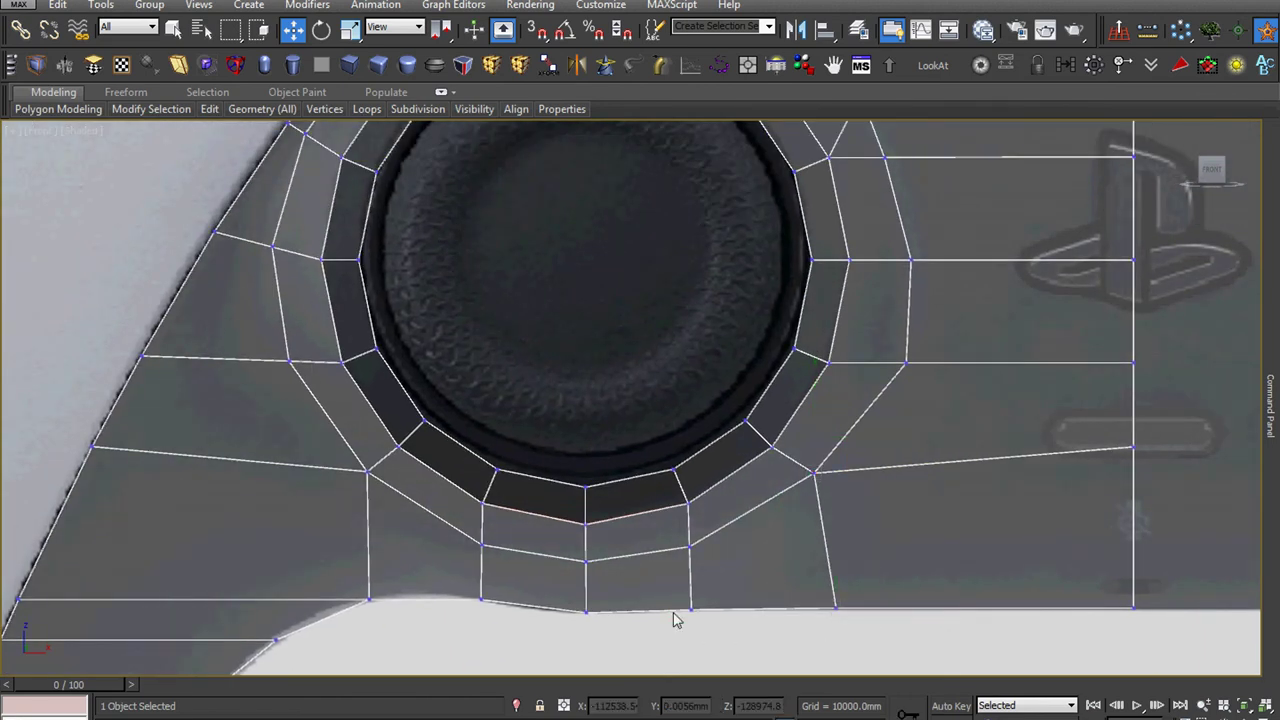
mouse_move(477, 563)
middle_down()
mouse_move(623, 466)
mouse_move(560, 573)
middle_up()
scroll(463, 529, up, 2)
scroll(465, 535, down, 3)
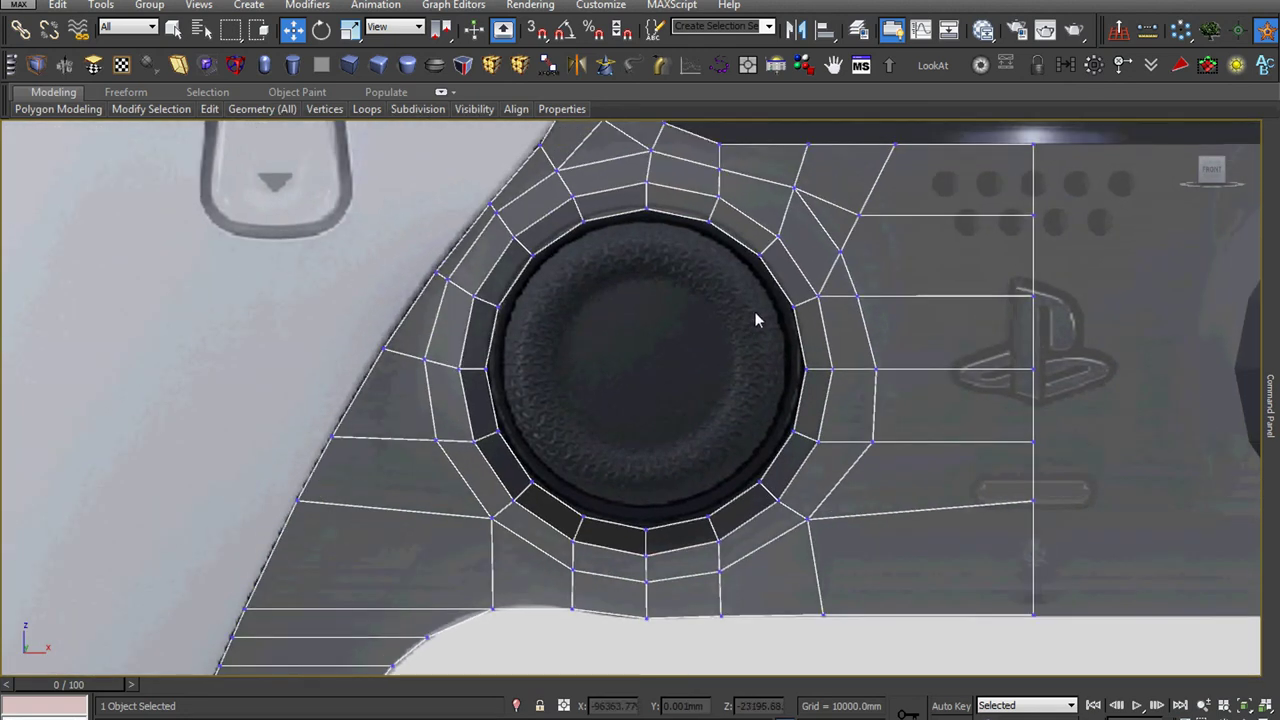
- Select the inner edge loop around the stick hole and view it at an angle
key(2)
double_click(785, 330)
scroll(760, 330, down, 3)
mouse_move(760, 330)
alt+middle_down()
mouse_move(800, 420)
mouse_move(697, 374)
alt+middle_up()
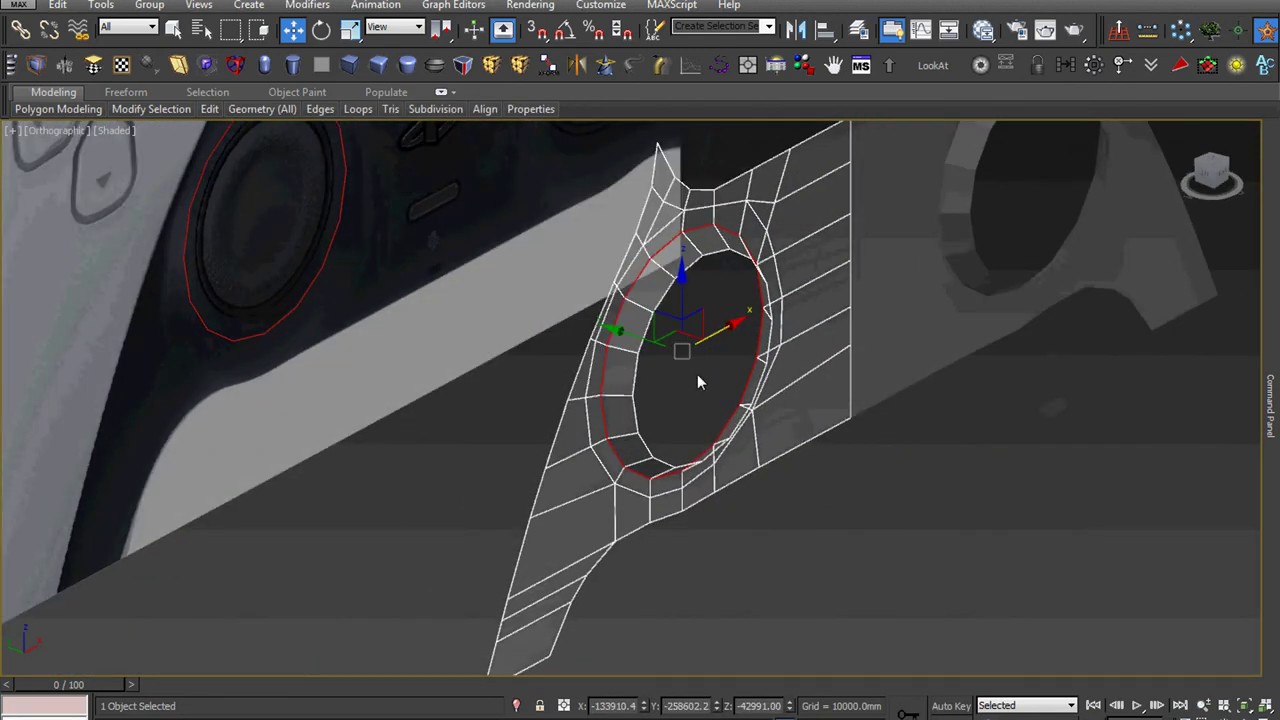
- In Left view, push the inner ring edge loop back in depth
scroll(694, 369, up, 3)
mouse_move(626, 335)
mouse_down()
mouse_move(610, 322)
mouse_move(649, 333)
mouse_up()
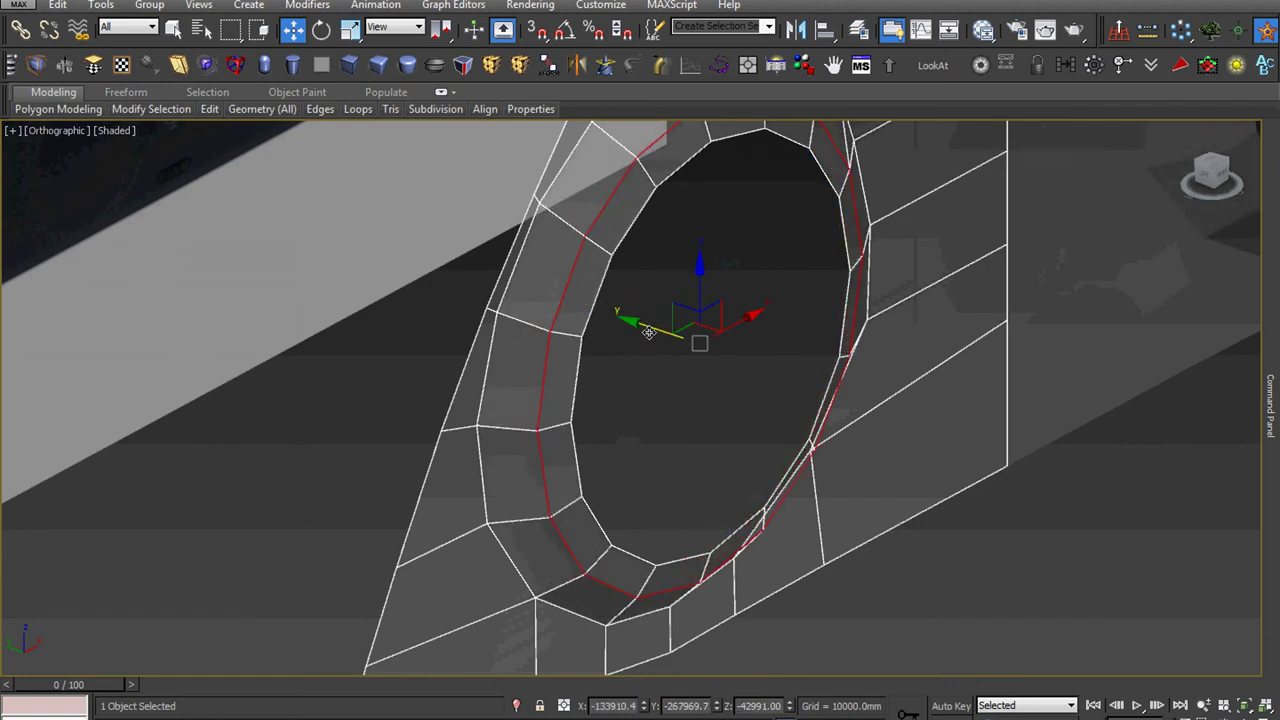
key(l)
scroll(655, 370, up, 3)
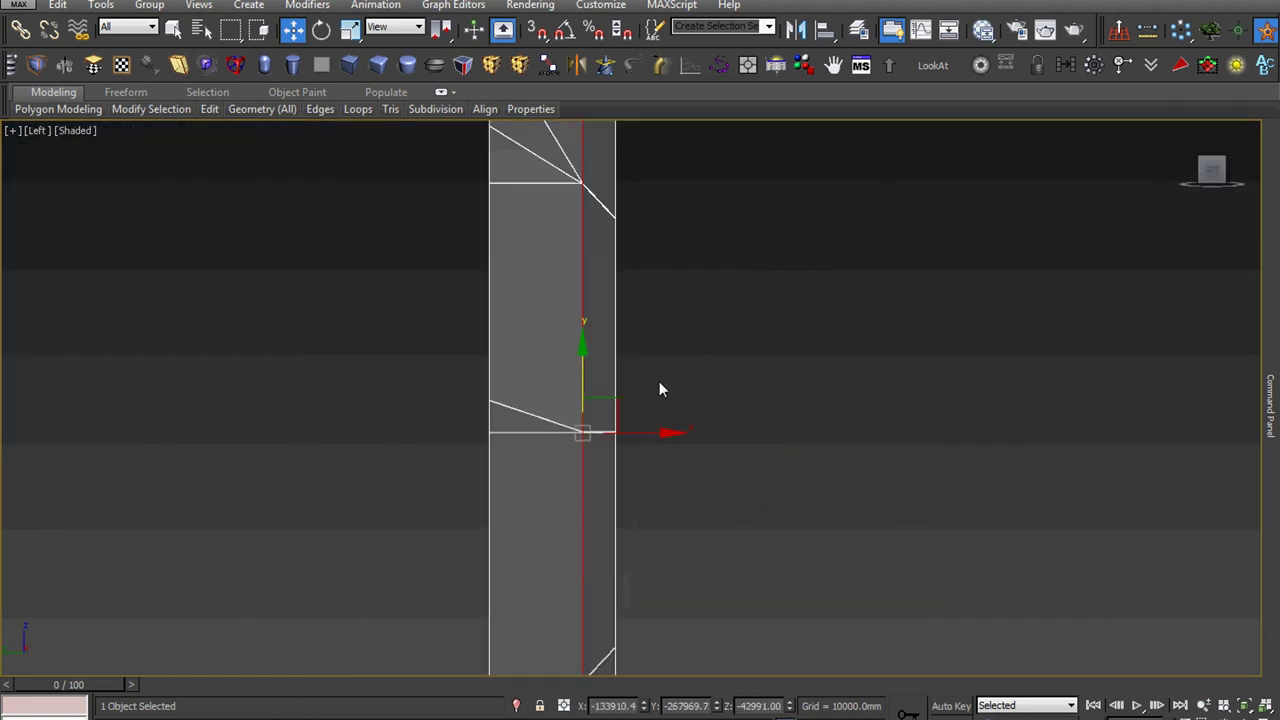
drag(608, 455, 655, 465)
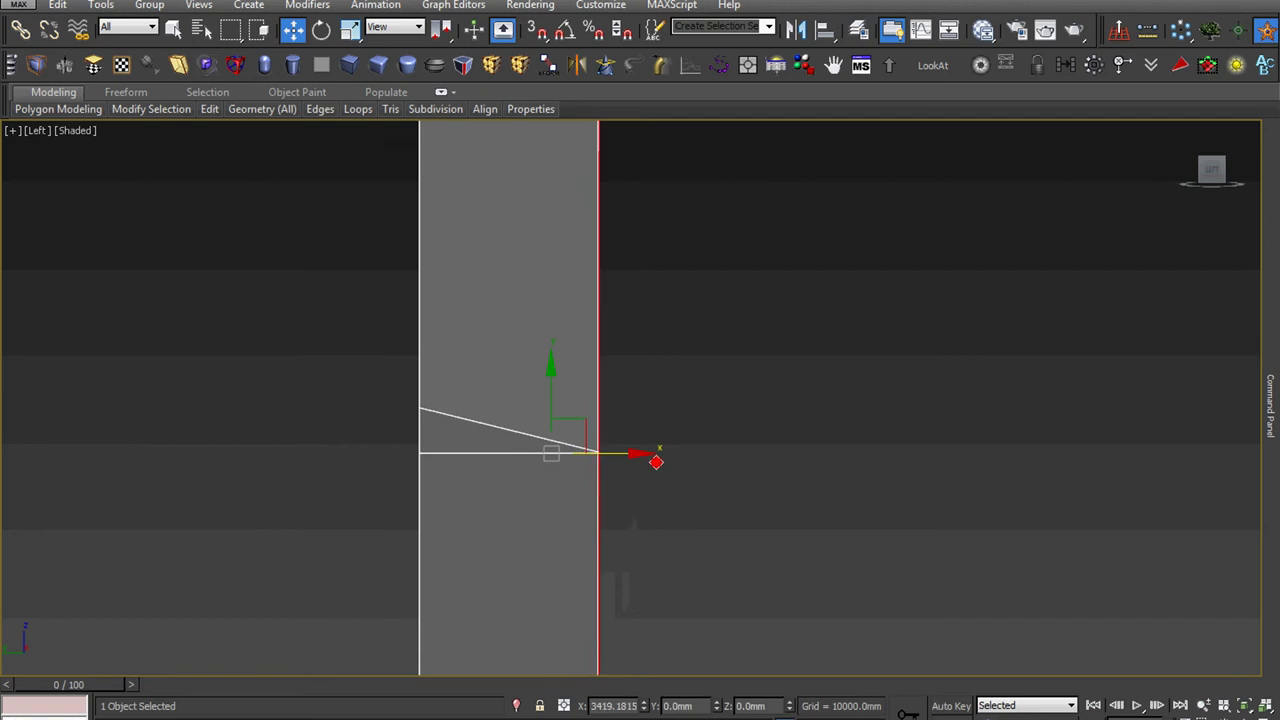
alt+middle_drag(655, 465, 674, 497)
key(z)
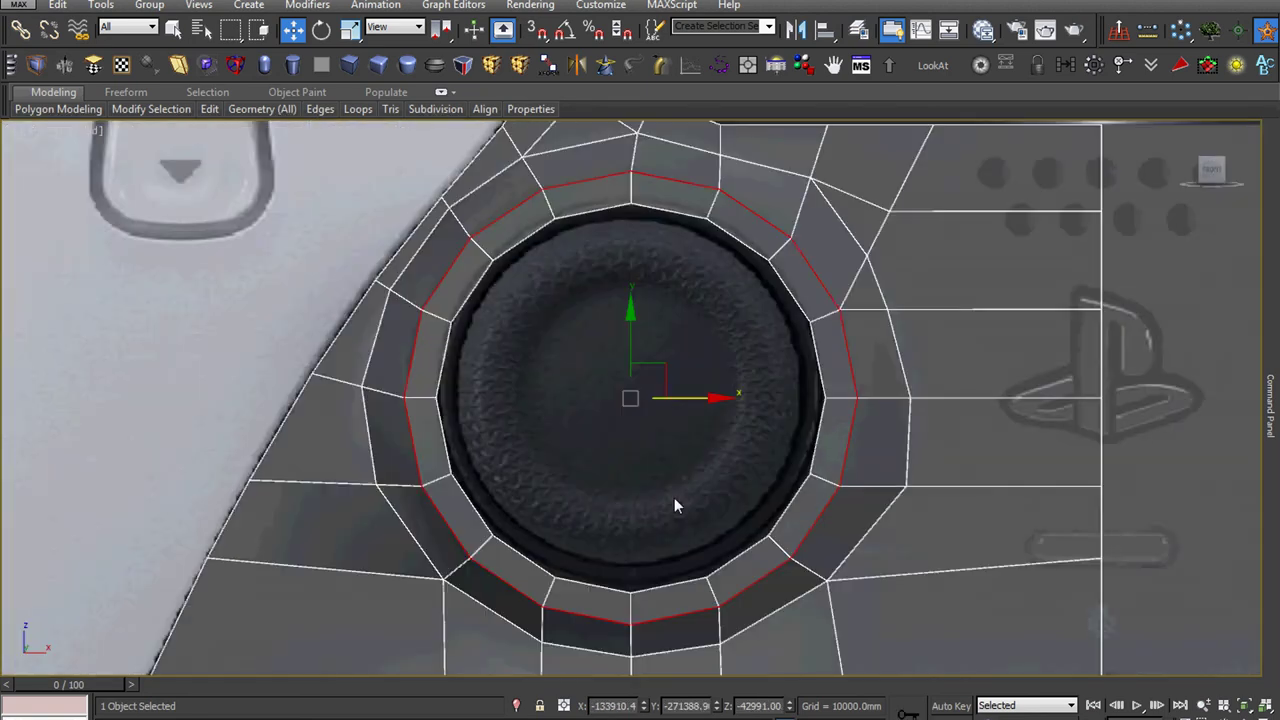
- Inspect the recessed ring from a tilted view and bring up the side-angle reference photo
scroll(638, 531, down, 3)
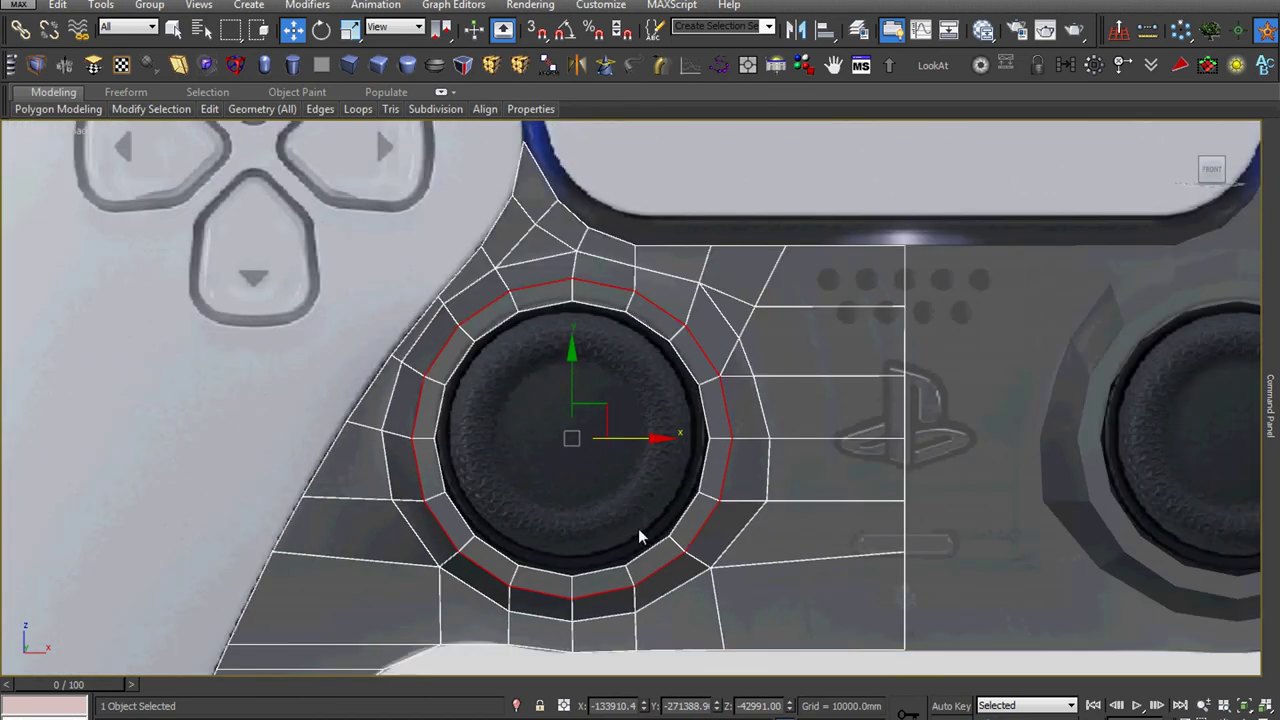
scroll(640, 528, down, 2)
middle_drag(640, 523, 675, 477)
scroll(675, 477, down, 3)
scroll(715, 411, up, 2)
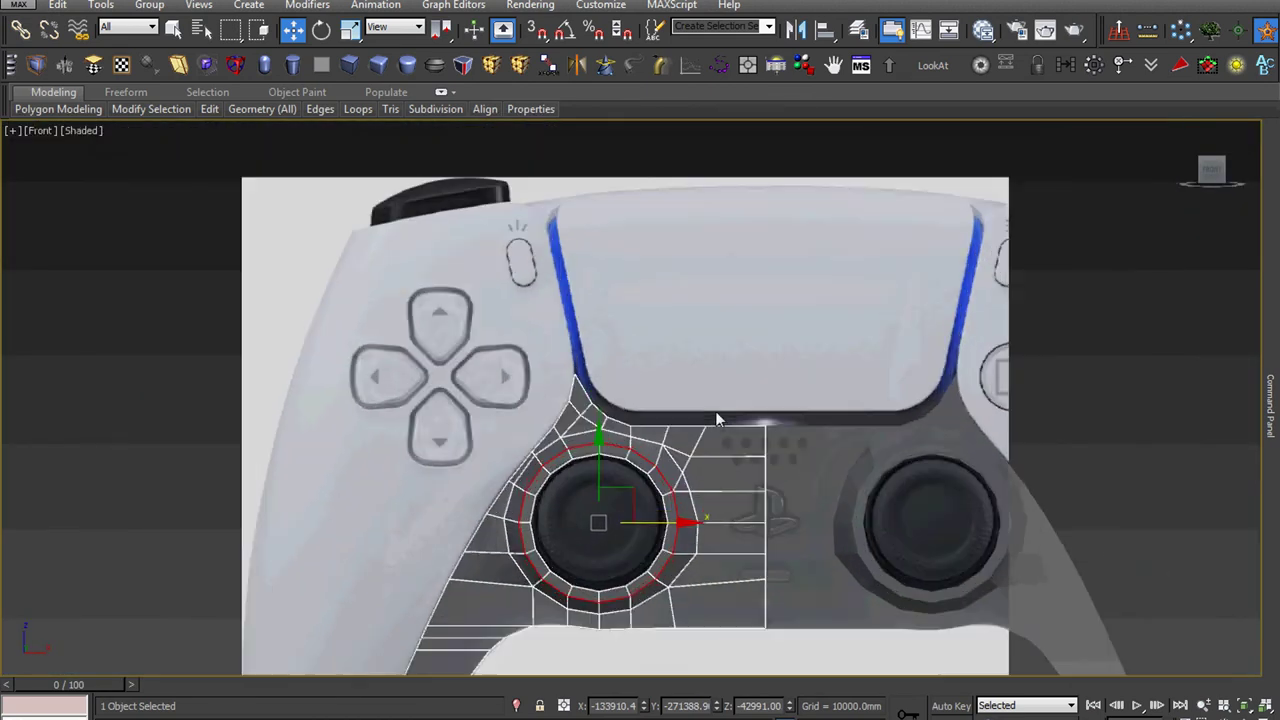
scroll(730, 441, up, 2)
scroll(730, 441, down, 1)
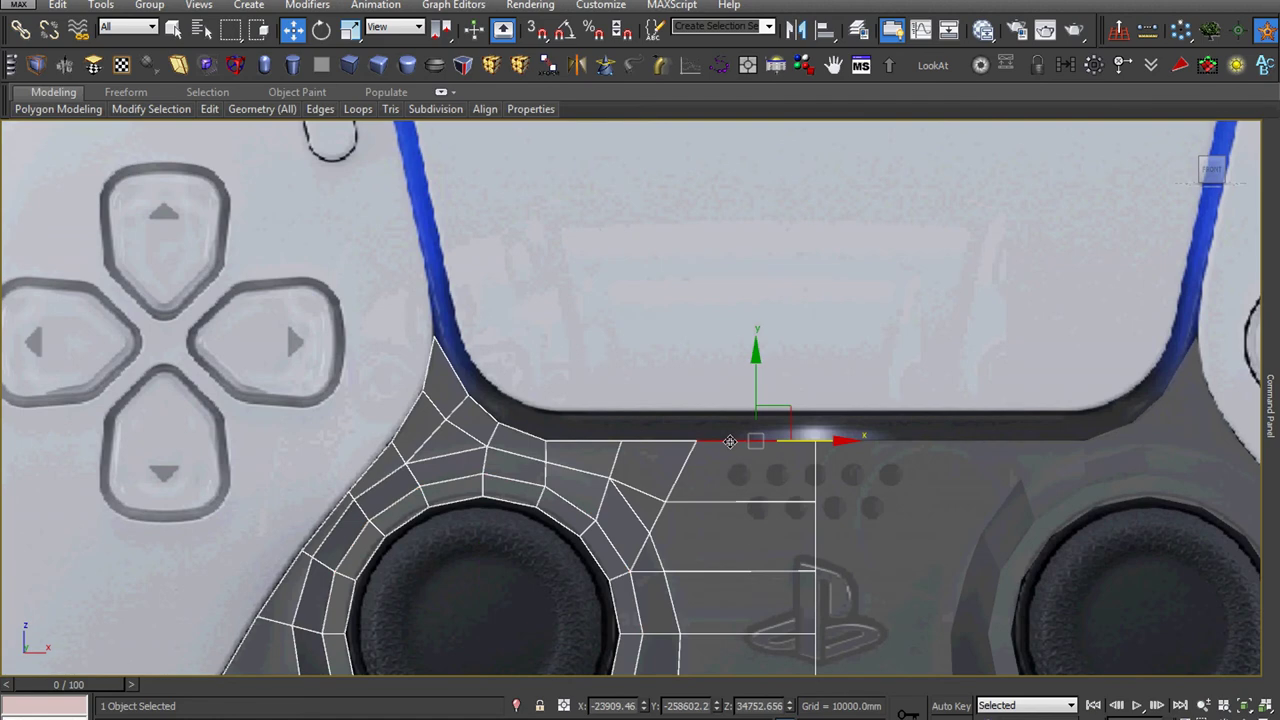
scroll(714, 455, down, 2)
mouse_move(714, 455)
alt+middle_down()
mouse_move(731, 481)
mouse_move(697, 497)
mouse_move(755, 461)
mouse_move(717, 428)
alt+middle_up()
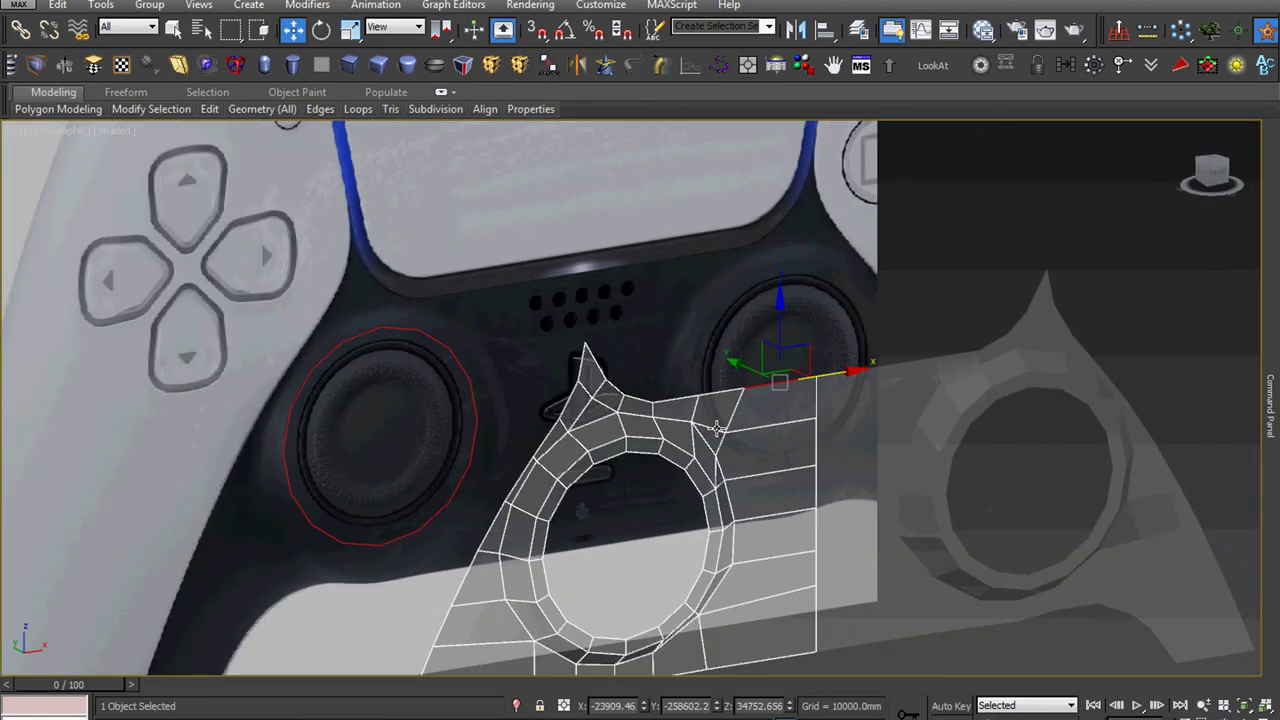
key(alt+Tab)
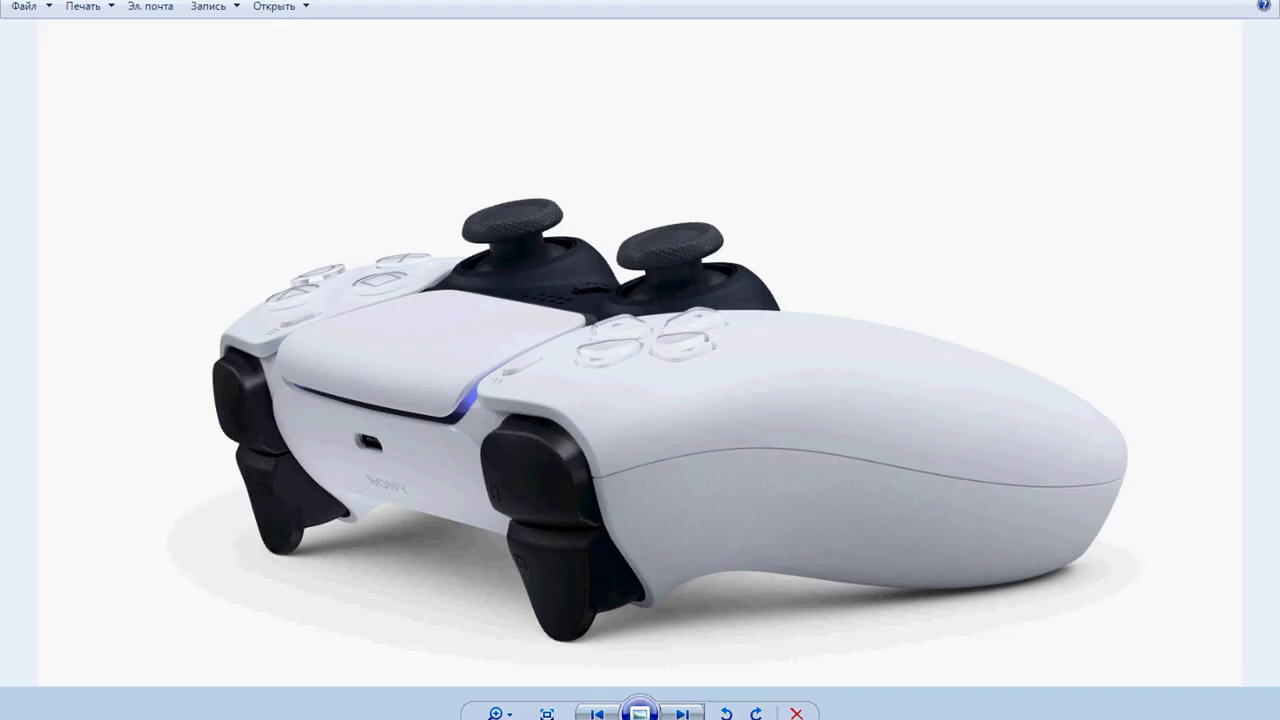
- In Front view, Shift-extrude the top border edges up to the touchpad's bottom edge
key(alt+Tab)
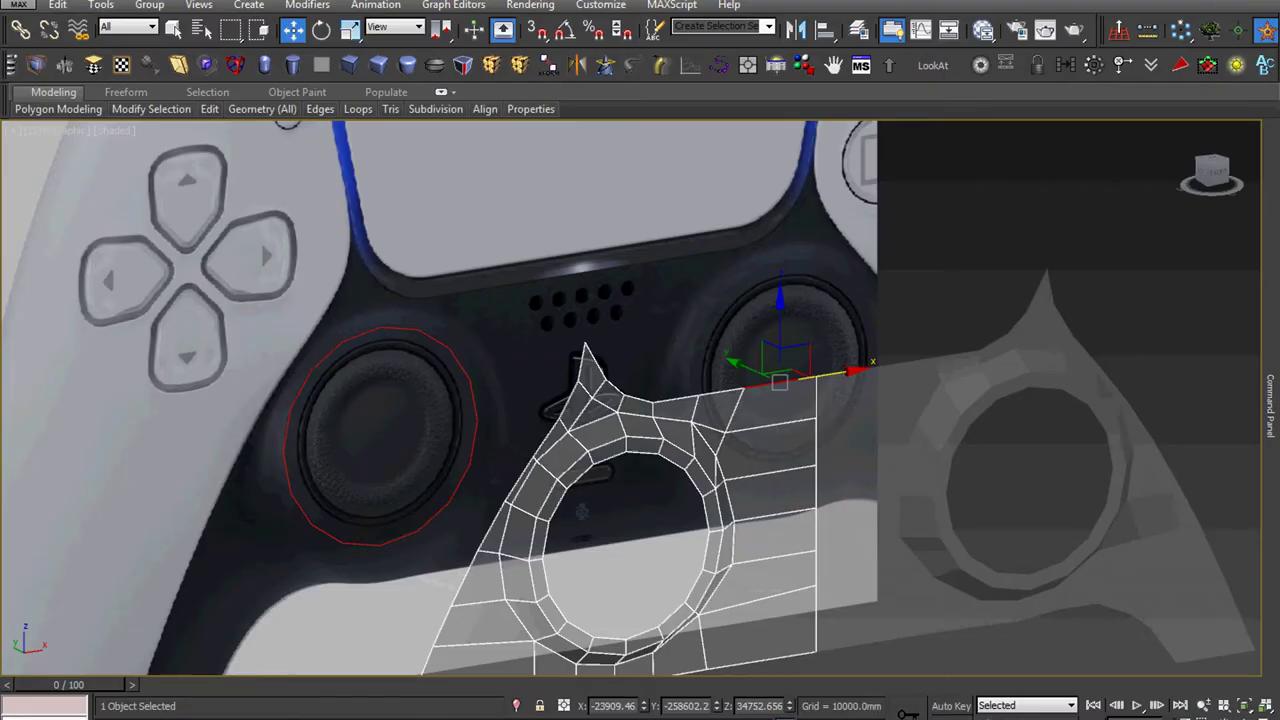
scroll(790, 424, up, 2)
scroll(708, 432, up, 3)
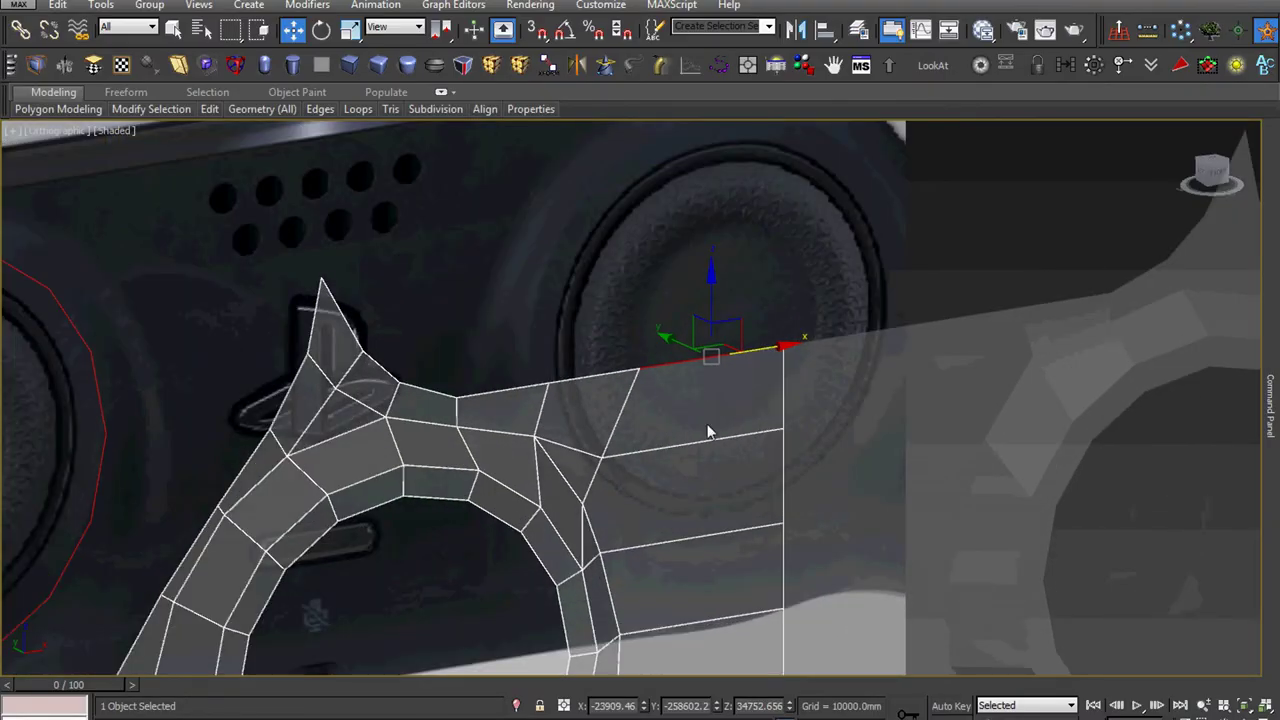
key(f)
scroll(707, 431, down, 2)
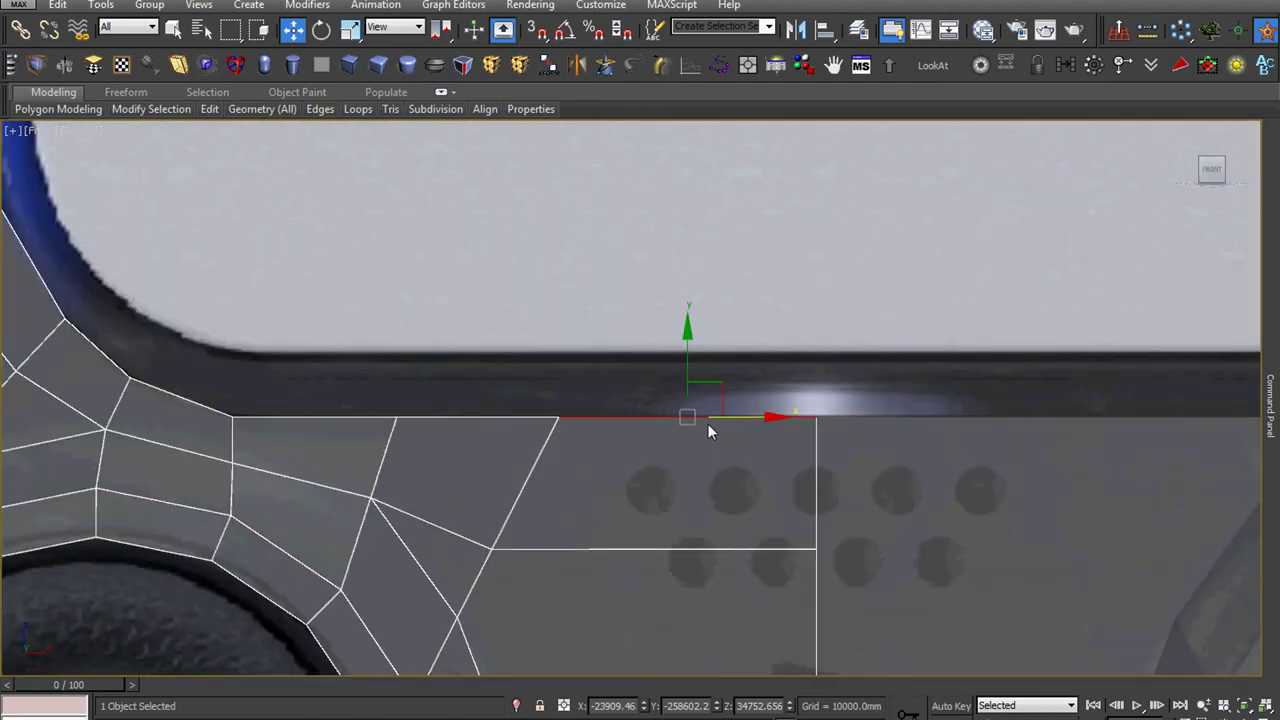
scroll(707, 423, up, 2)
mouse_move(680, 390)
shift+mouse_down()
mouse_move(680, 346)
mouse_move(647, 323)
shift+mouse_up()
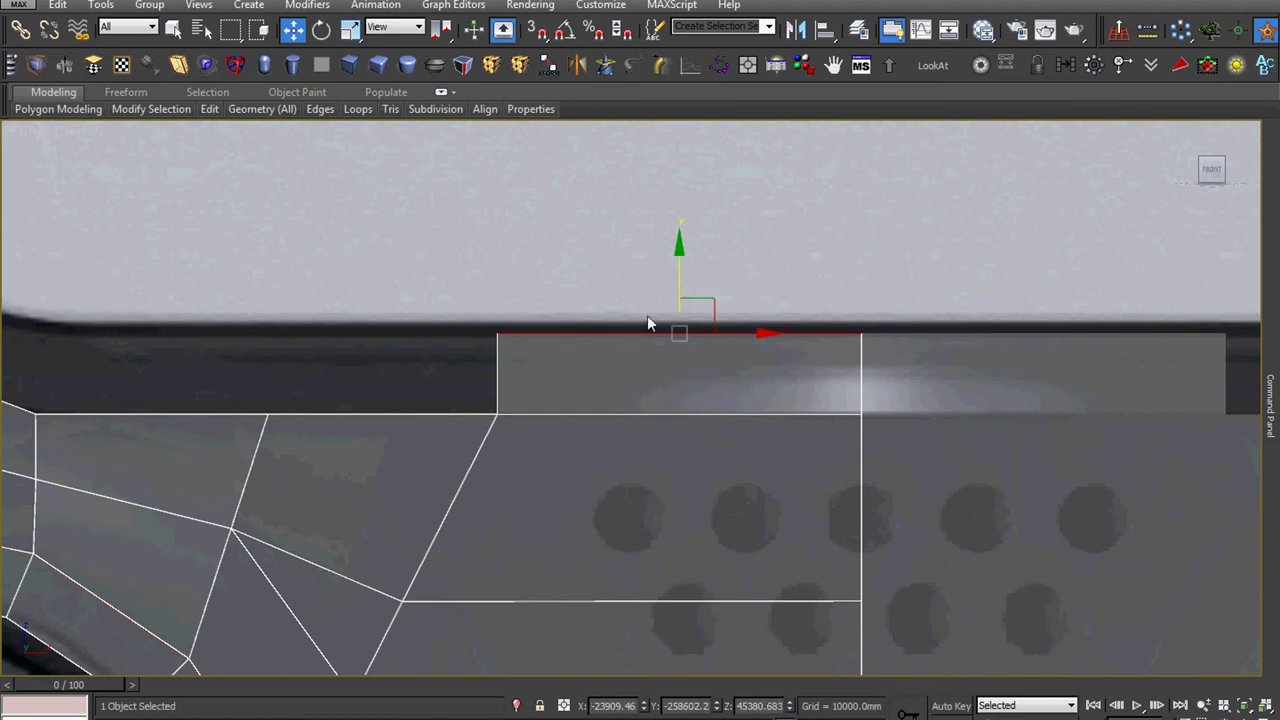
click(408, 413)
scroll(643, 485, up, 2)
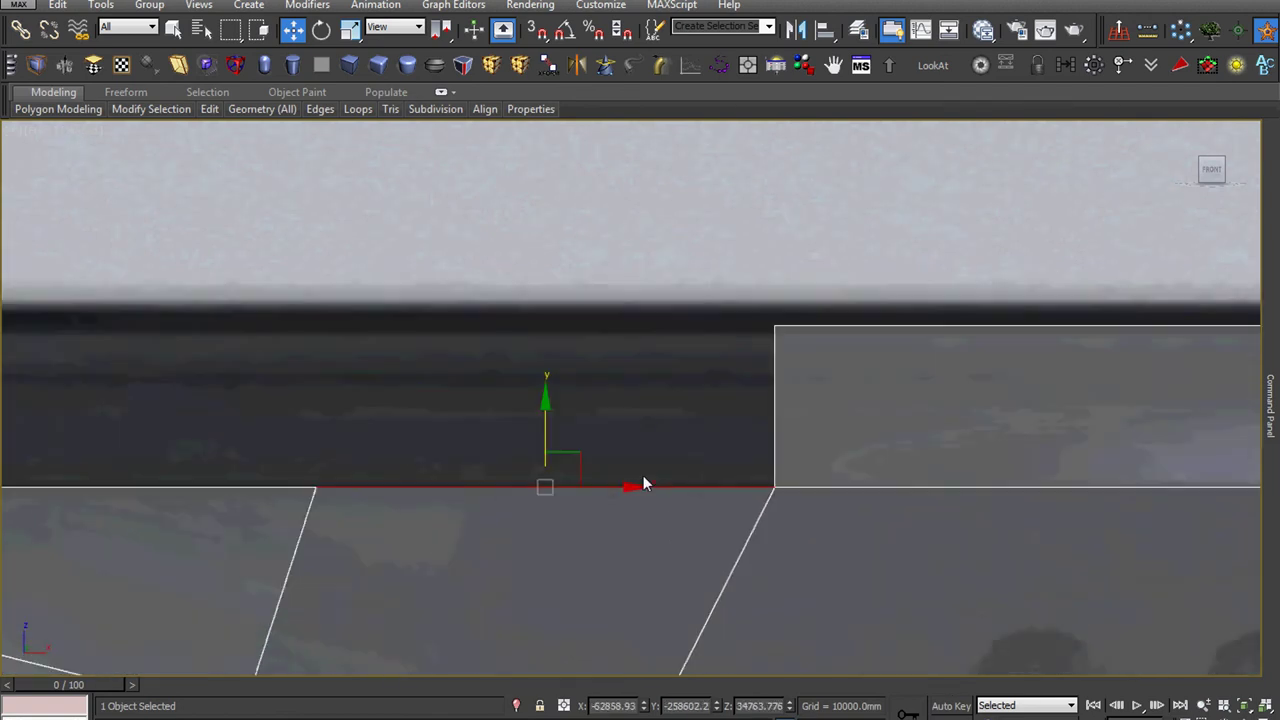
shift+drag(557, 432, 571, 272)
- Extrude the bottom middle border edge up into a new polygon
middle_drag(465, 374, 689, 445)
scroll(689, 445, down, 1)
click(680, 477)
shift+drag(646, 397, 673, 292)
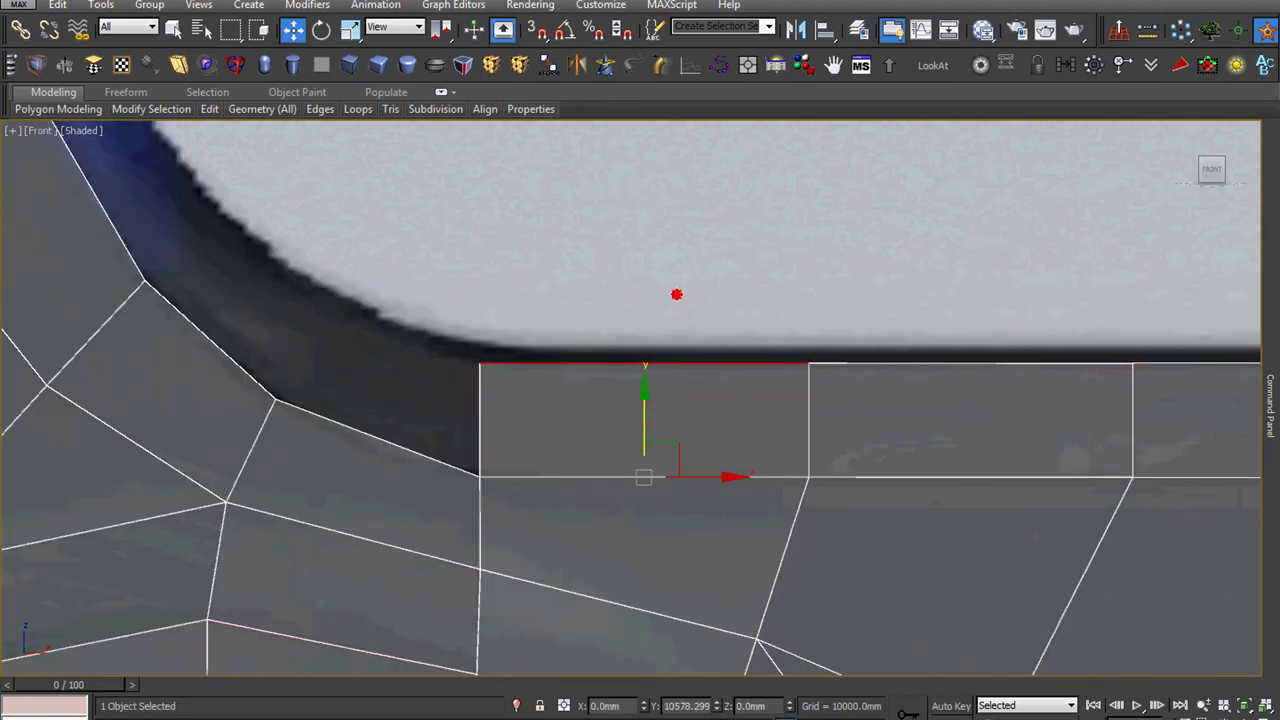
scroll(614, 335, down, 4)
scroll(568, 465, up, 4)
- Extrude two edges up along the touchpad's curved corner
click(385, 350)
middle_drag(415, 354, 420, 507)
shift+drag(388, 404, 463, 362)
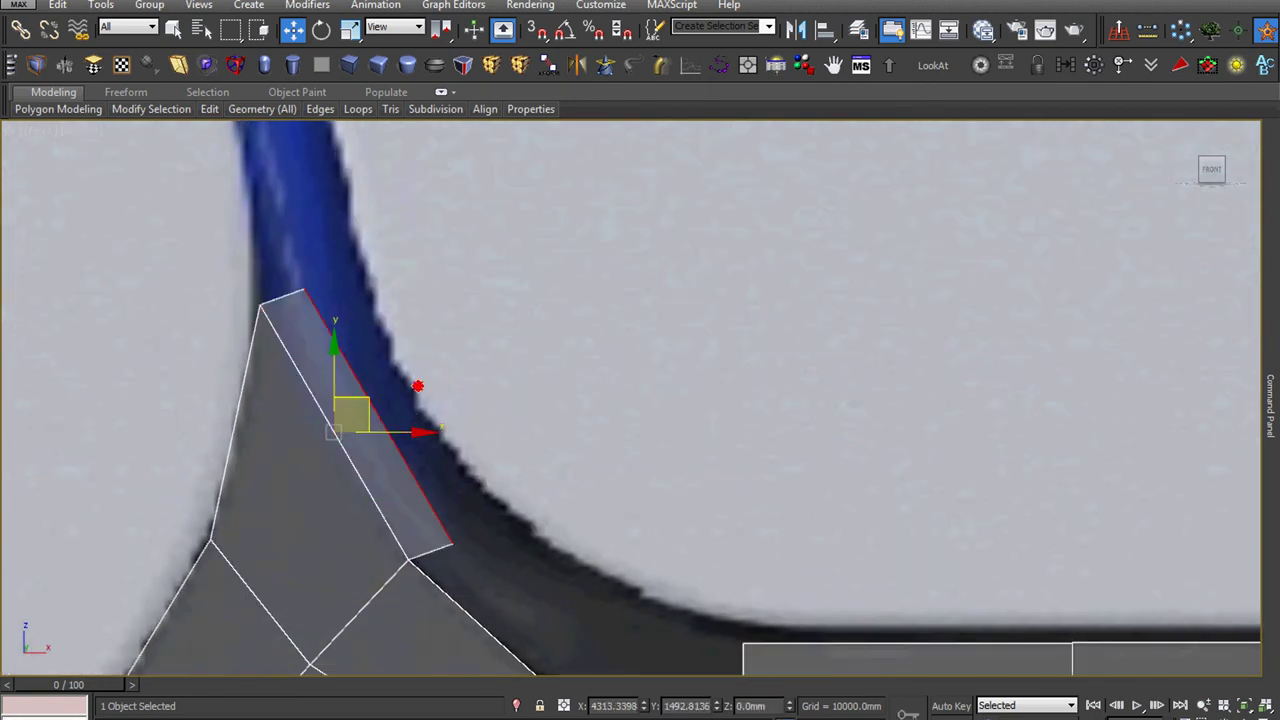
middle_drag(443, 524, 401, 465)
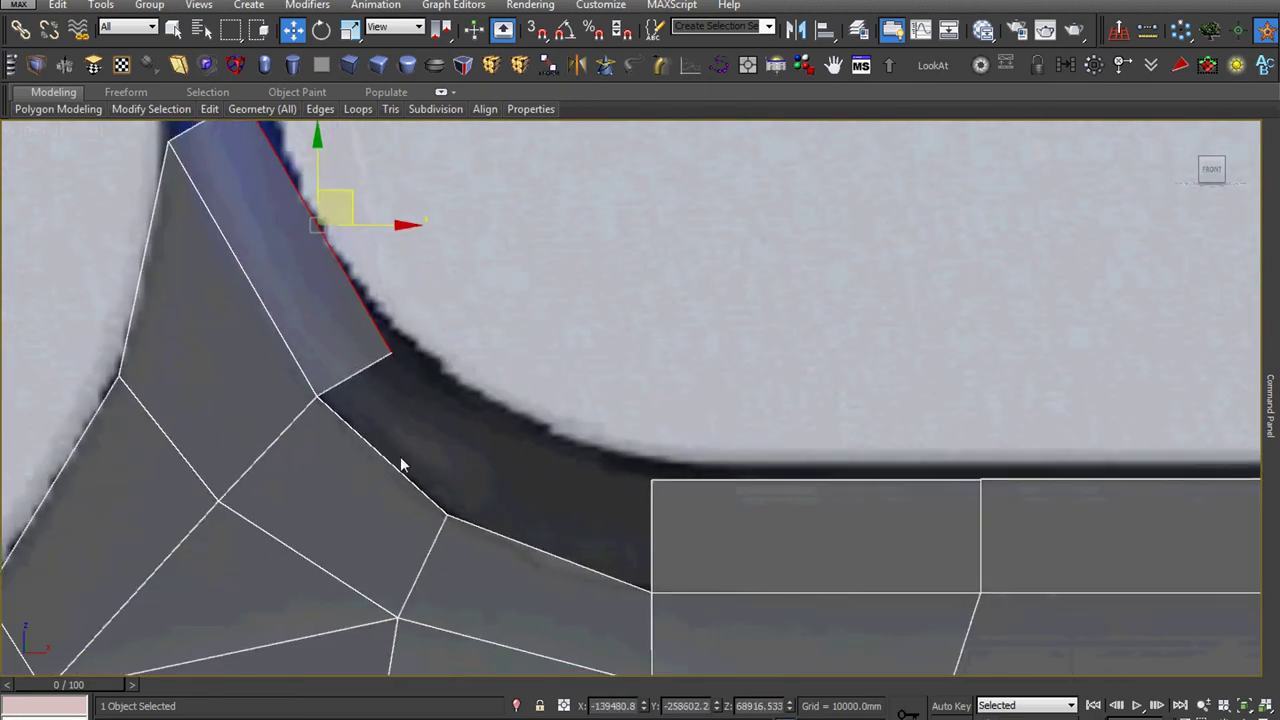
click(410, 480)
shift+drag(415, 423, 484, 348)
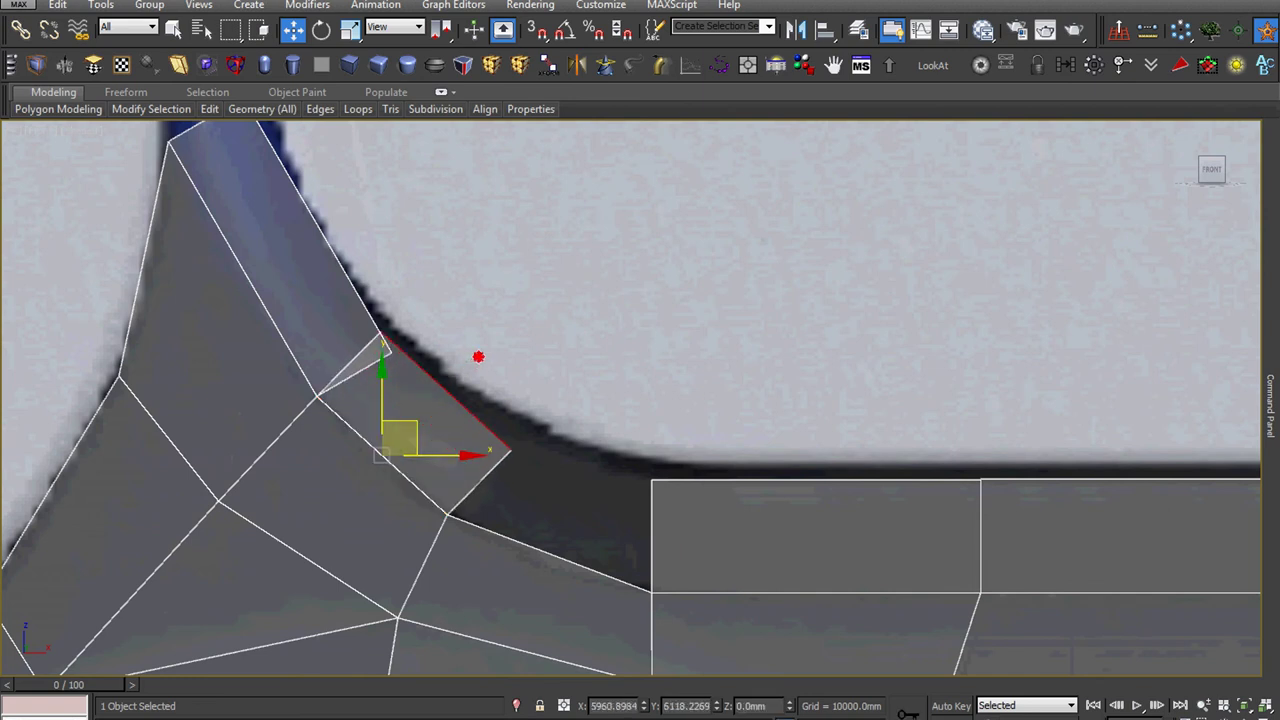
scroll(437, 361, up, 4)
- Target Weld the stray vertex to close the gap at the mesh corner
key(1)
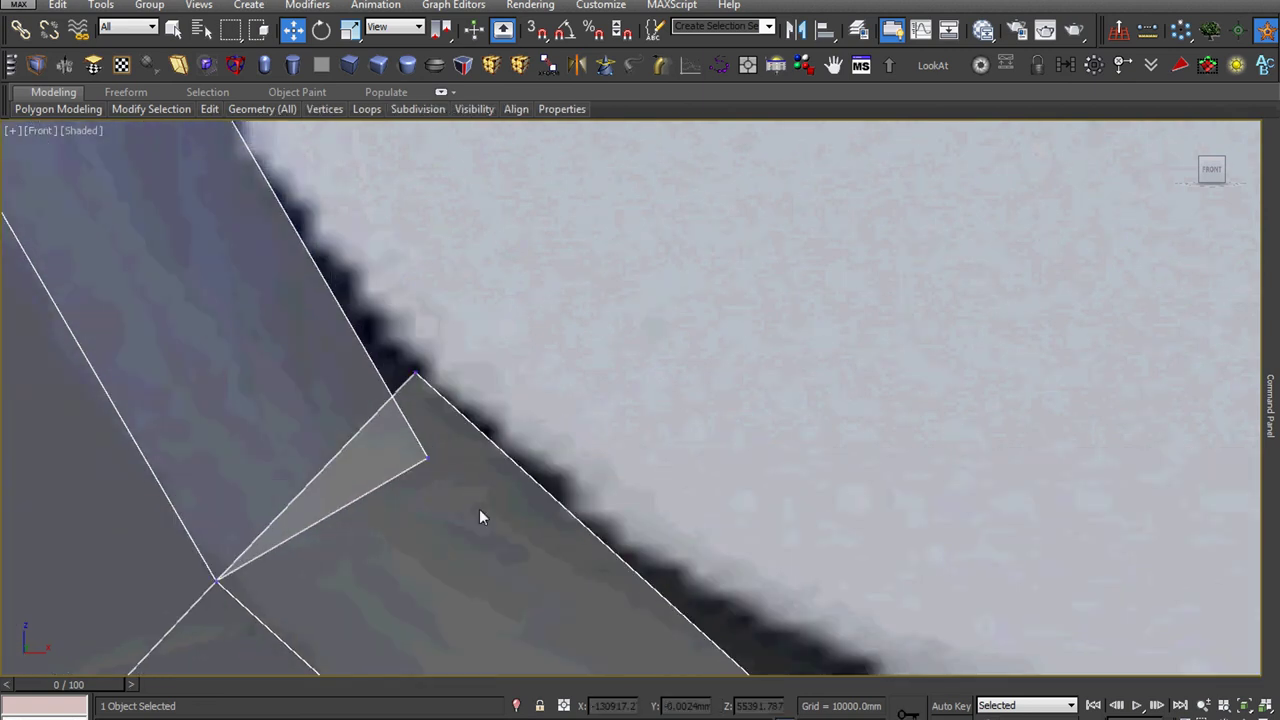
right_click(524, 400)
click(478, 521)
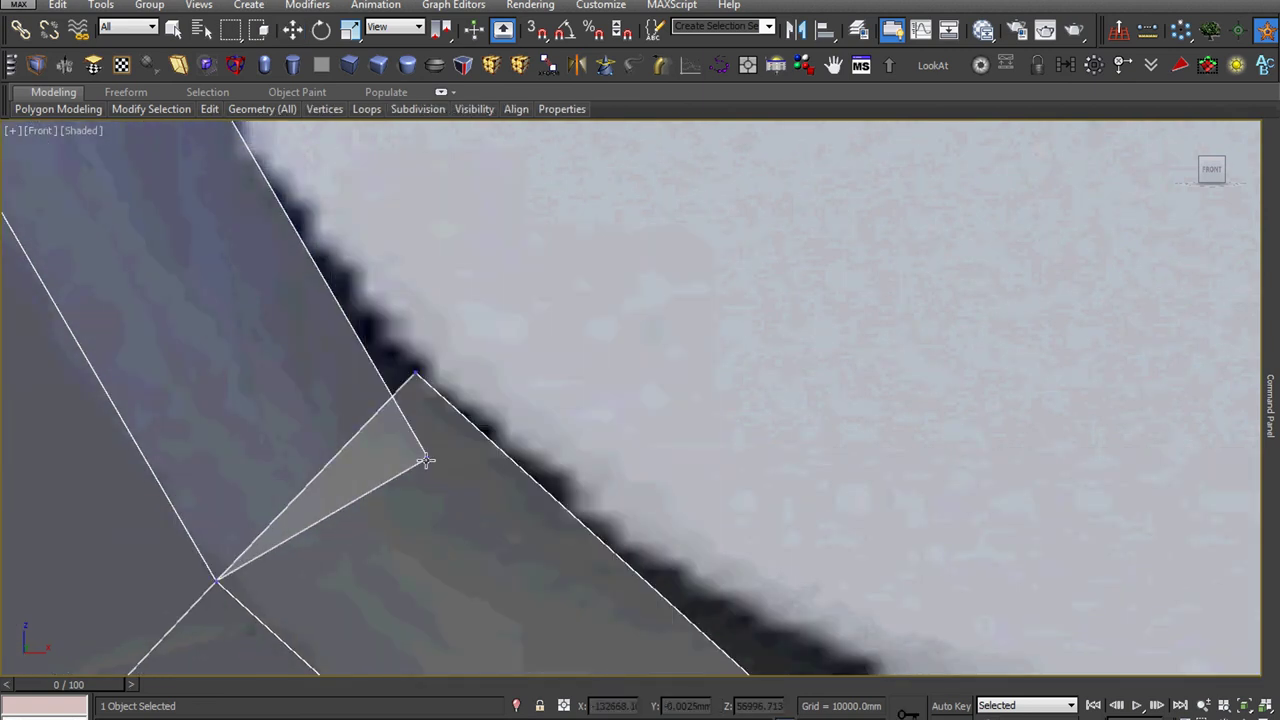
click(412, 374)
right_click(412, 374)
scroll(412, 374, down, 3)
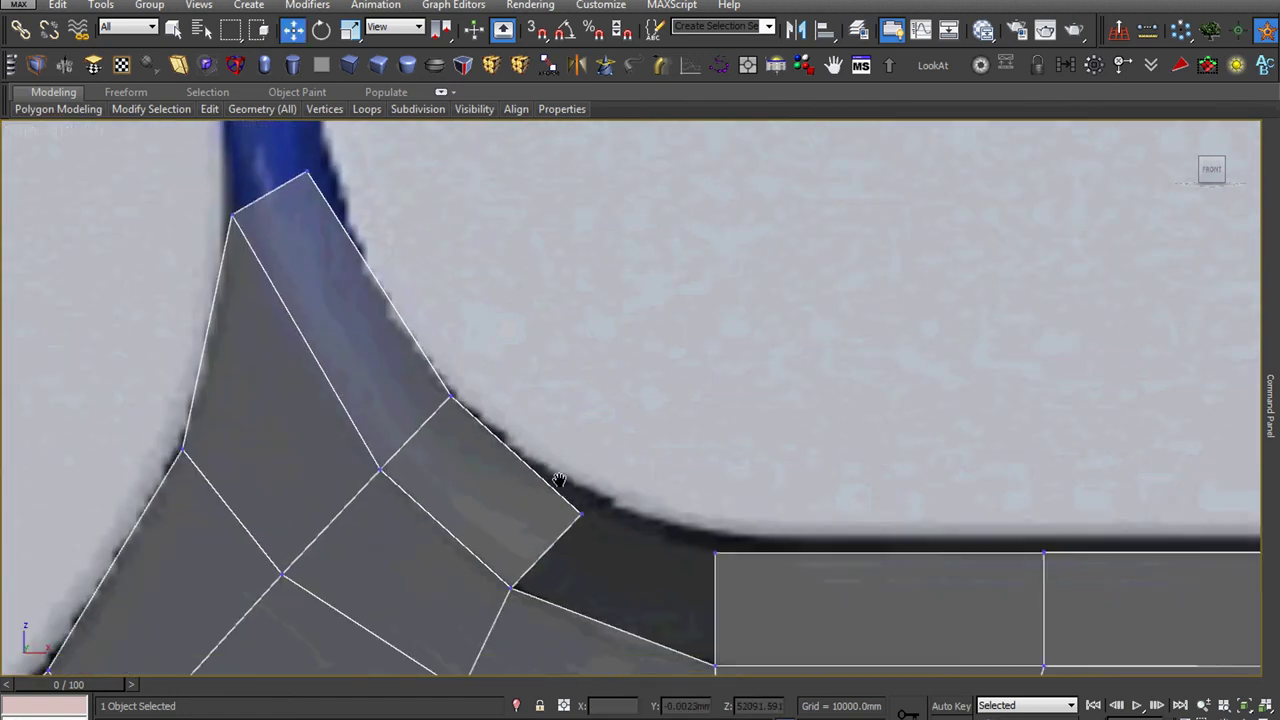
middle_drag(619, 589, 519, 511)
- Shift-drag the corner's lower edge upward to extrude a new polygon
key(2)
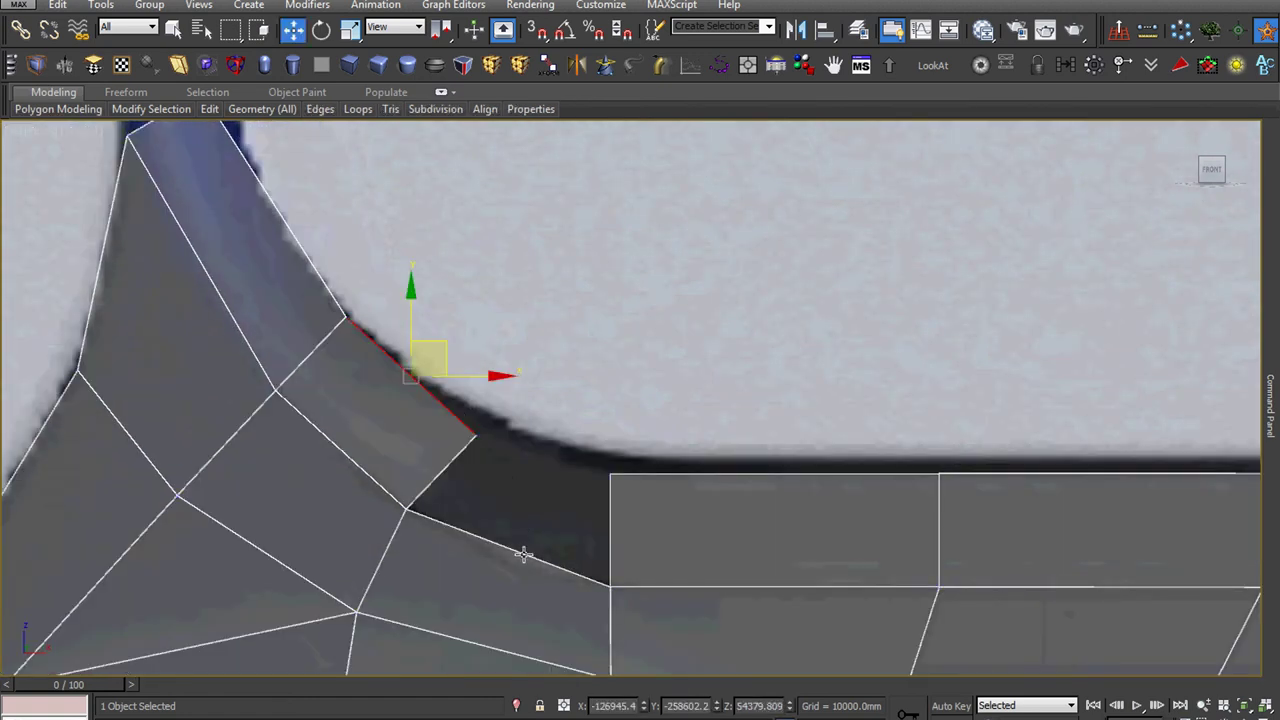
click(522, 551)
scroll(523, 550, up, 2)
shift+drag(544, 526, 567, 404)
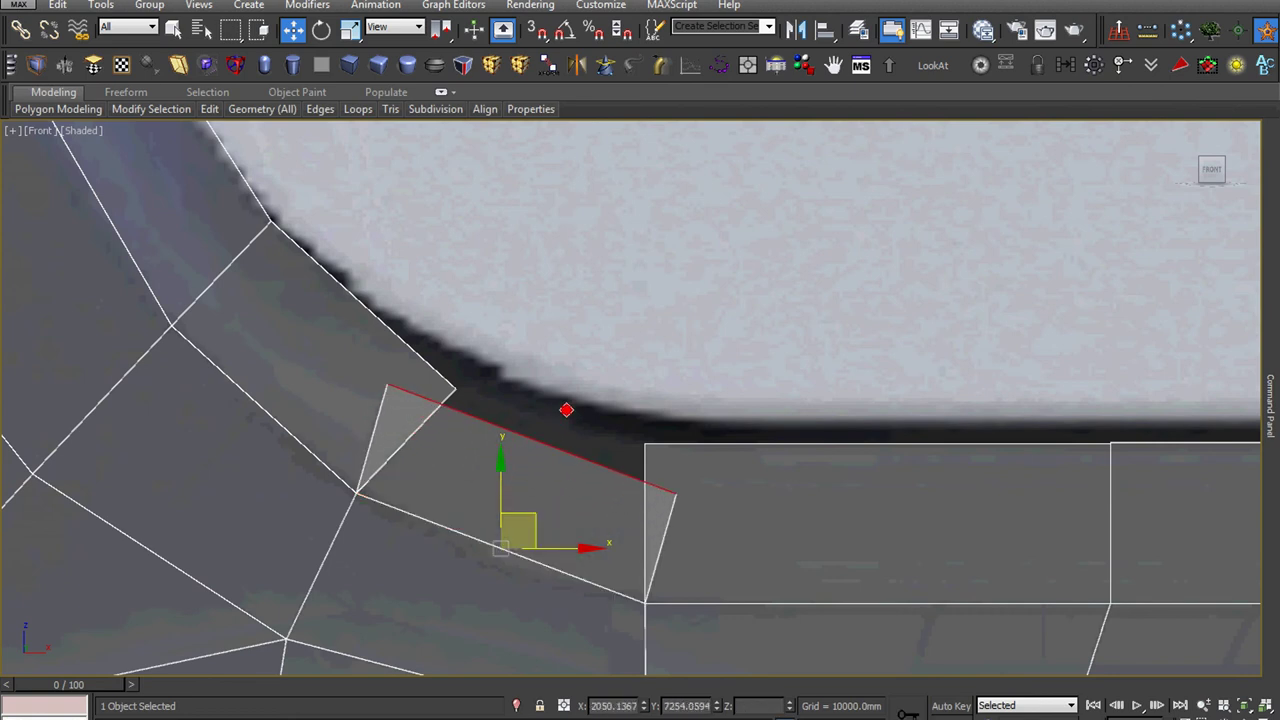
- Target Weld the sliver triangle's stray vertex onto the corner vertex
key(1)
right_click(723, 371)
click(684, 476)
click(675, 483)
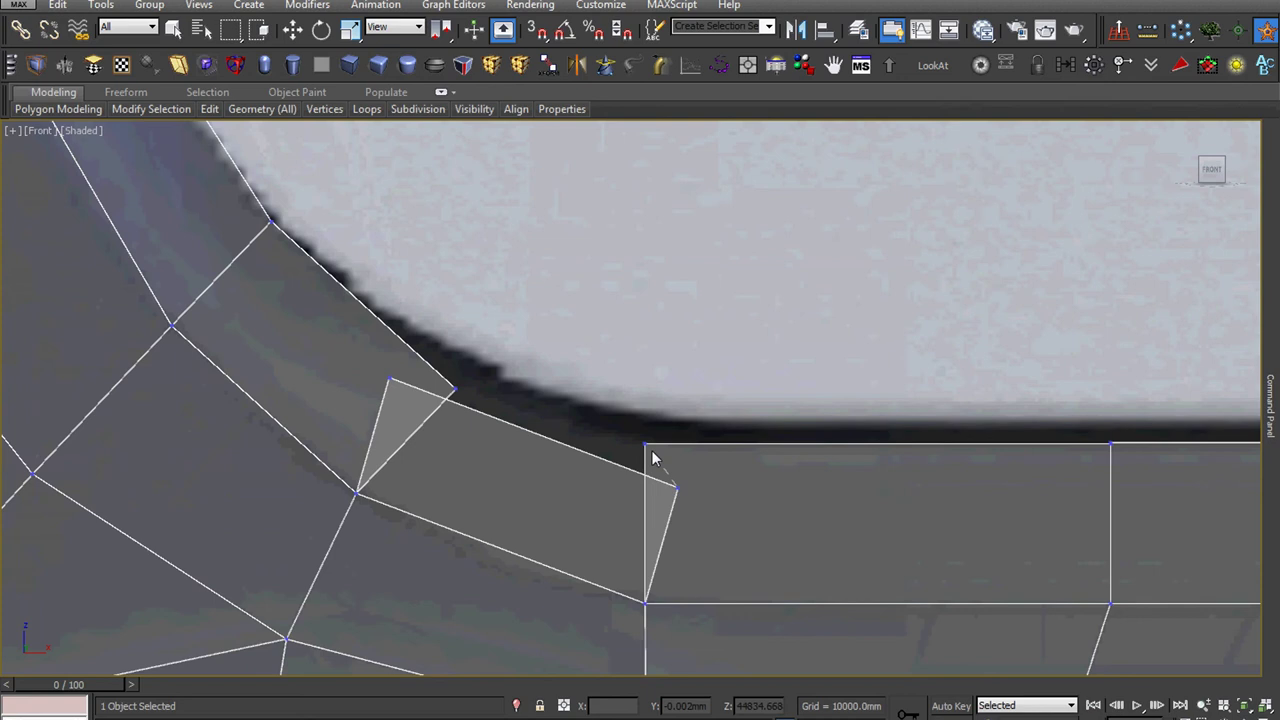
click(646, 445)
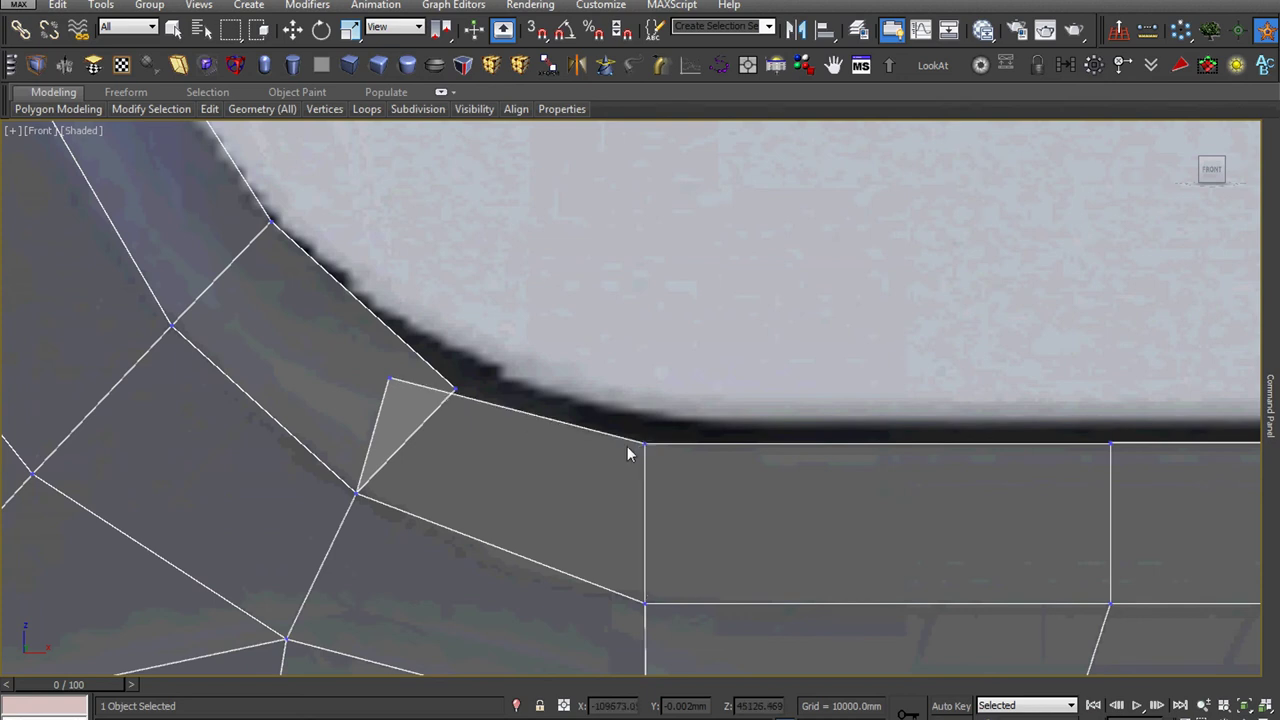
click(456, 389)
- Move the leftover vertex up-left onto the corner
key(w)
click(457, 386)
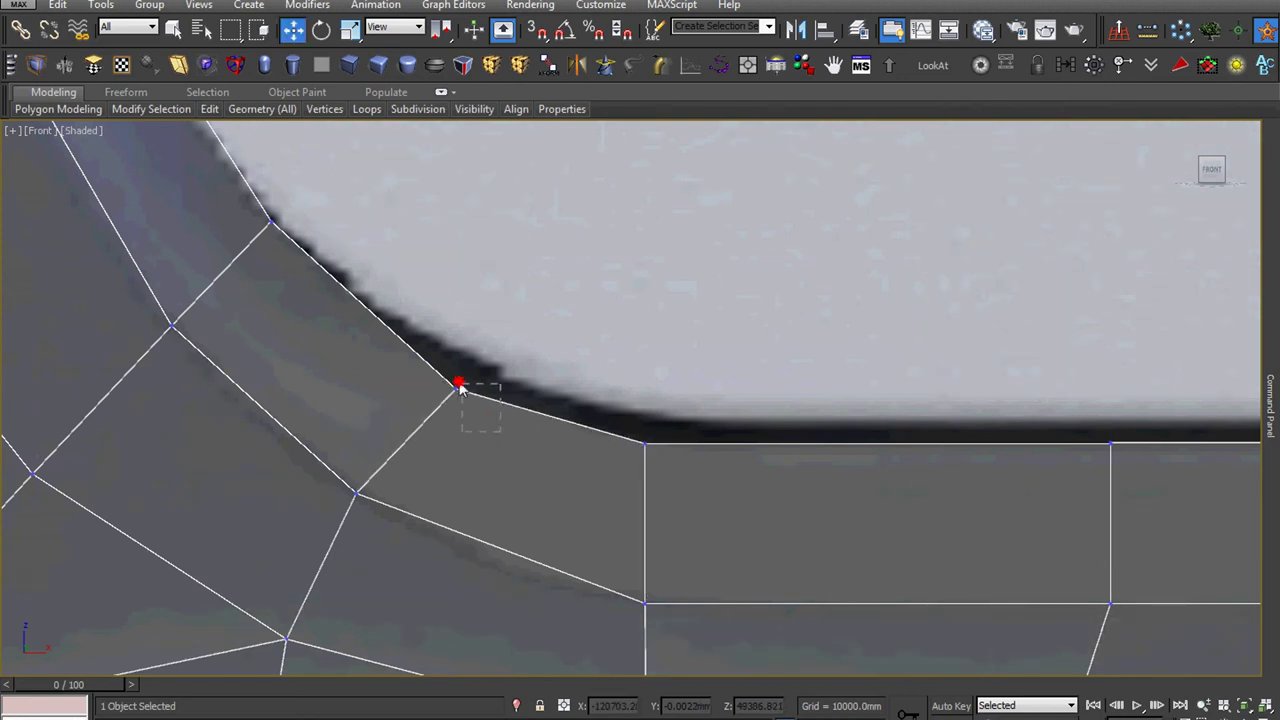
mouse_move(456, 388)
mouse_down()
mouse_move(433, 356)
mouse_move(645, 443)
mouse_up()
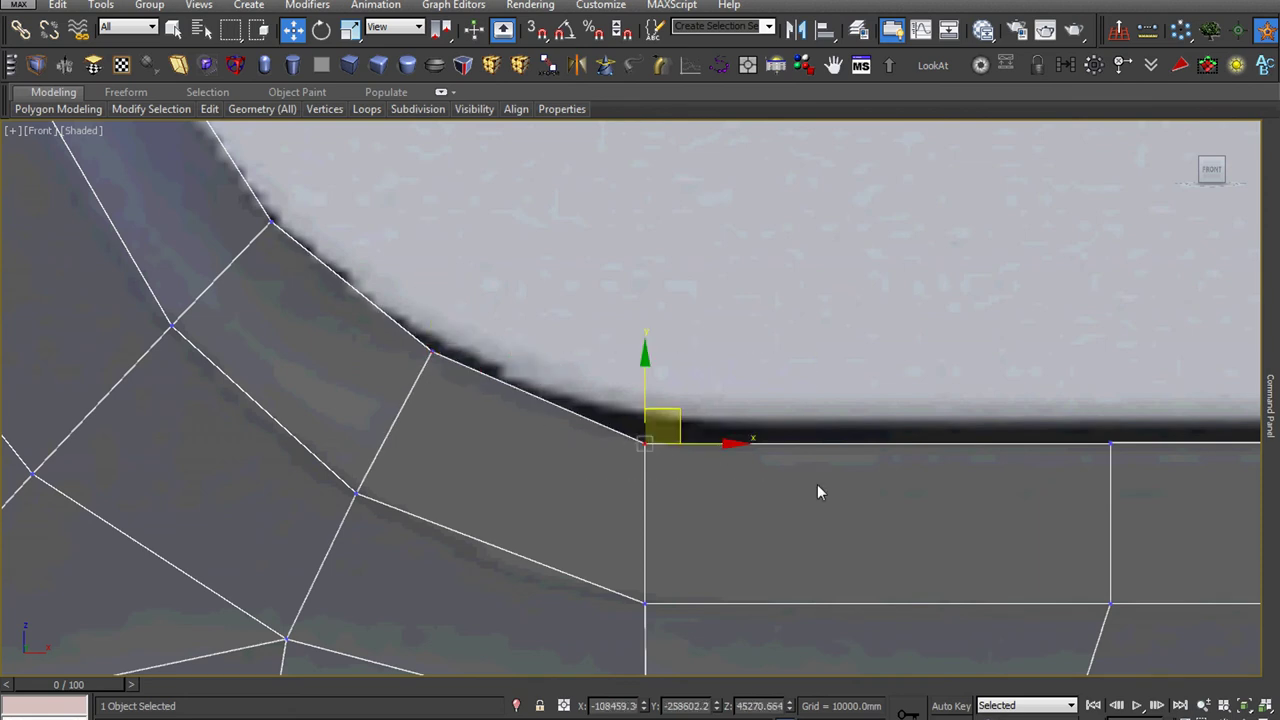
- Raise the top row of vertices to the reference's dark border
scroll(817, 484, down, 2)
scroll(660, 500, down, 3)
scroll(685, 500, down, 2)
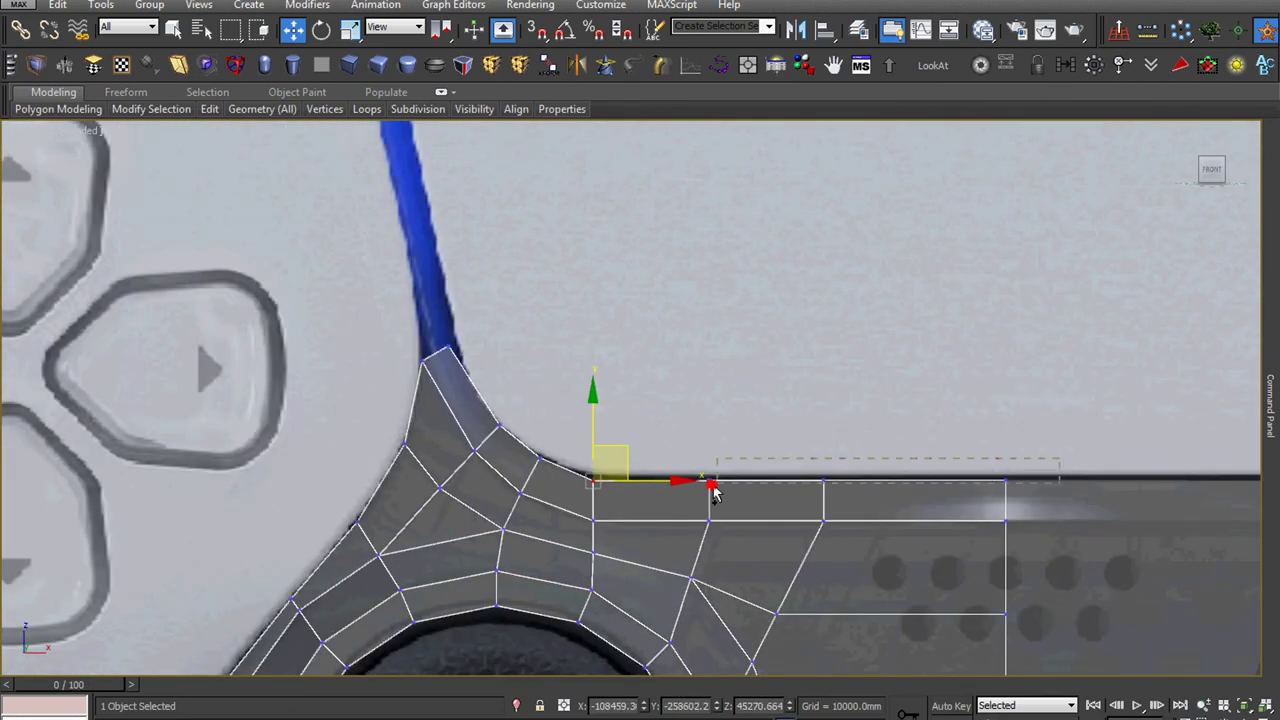
ctrl+drag(713, 490, 713, 488)
scroll(900, 530, up, 2)
scroll(900, 530, up, 2)
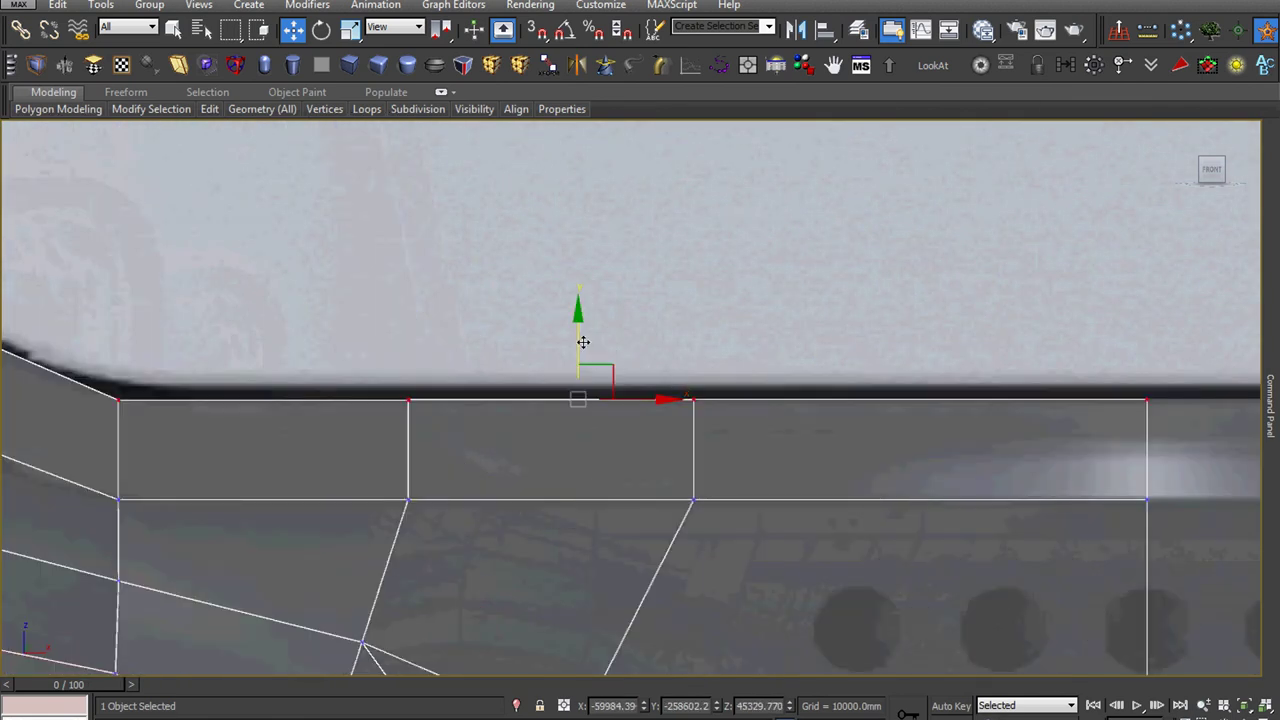
drag(583, 342, 593, 329)
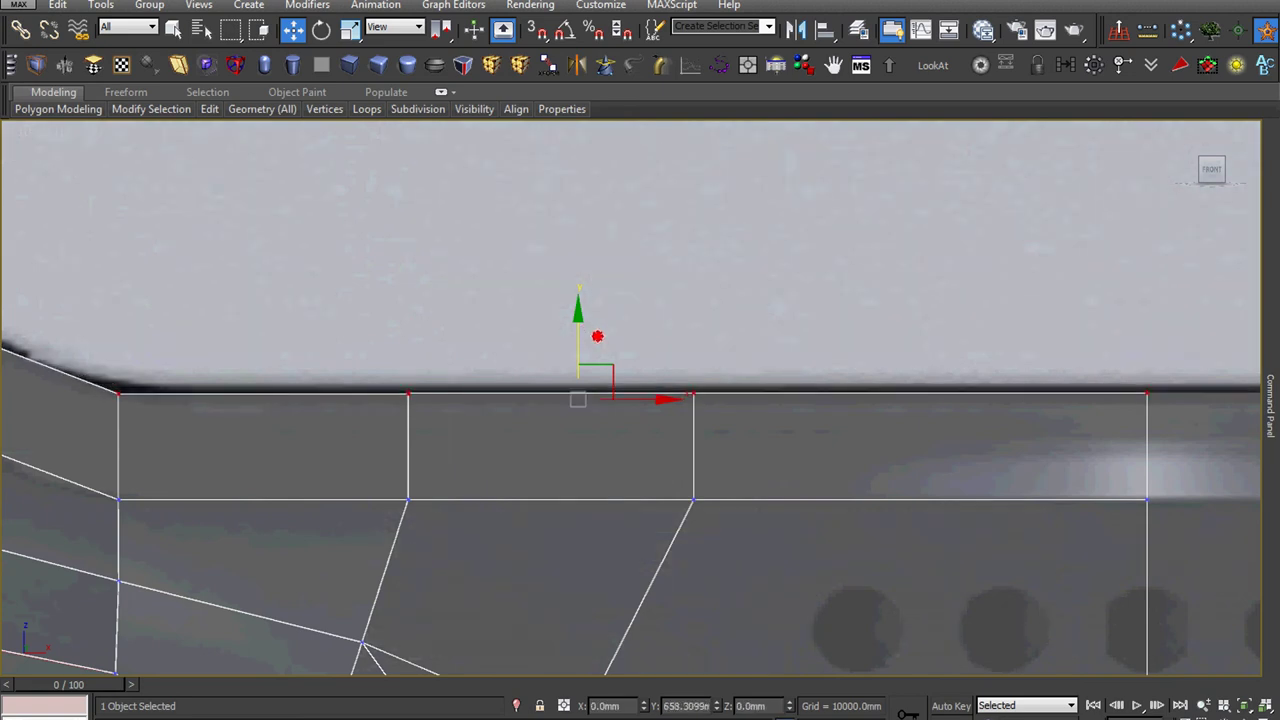
- Pull the upper-left tip vertices right along the blue stripe onto the outline
scroll(736, 483, down, 1)
scroll(736, 483, down, 2)
scroll(736, 483, down, 1)
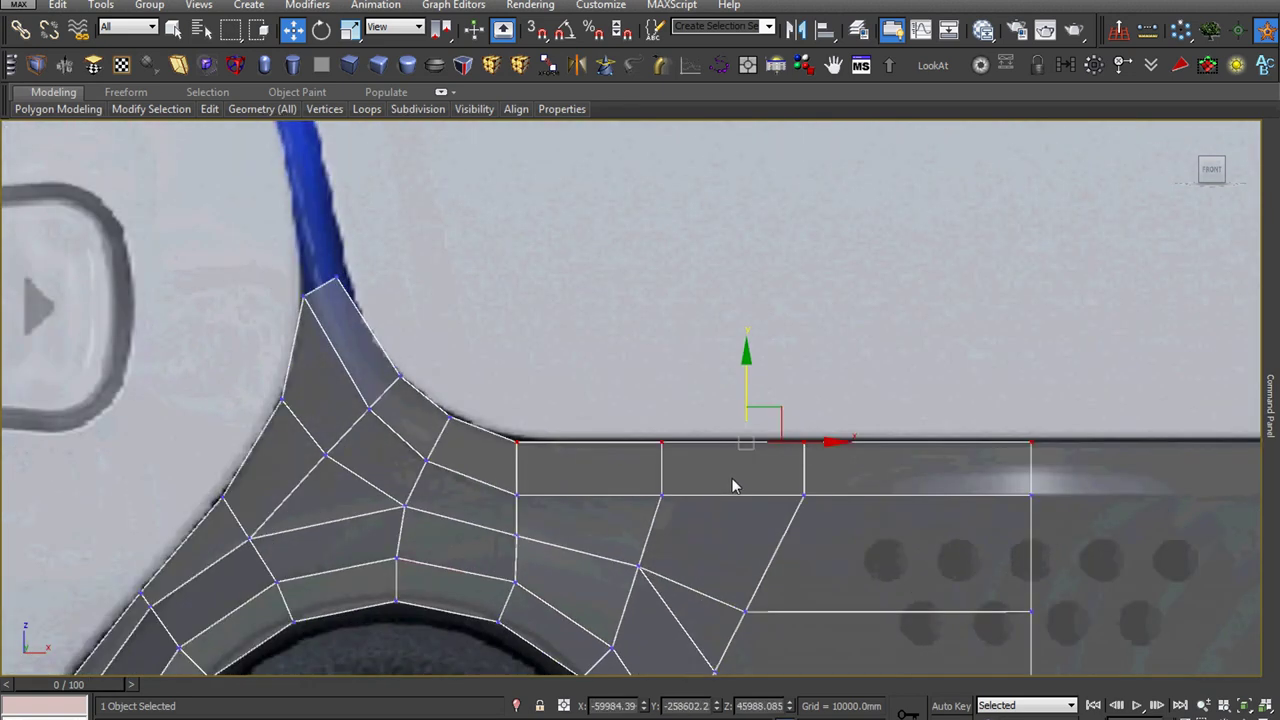
scroll(372, 343, up, 3)
scroll(408, 422, up, 2)
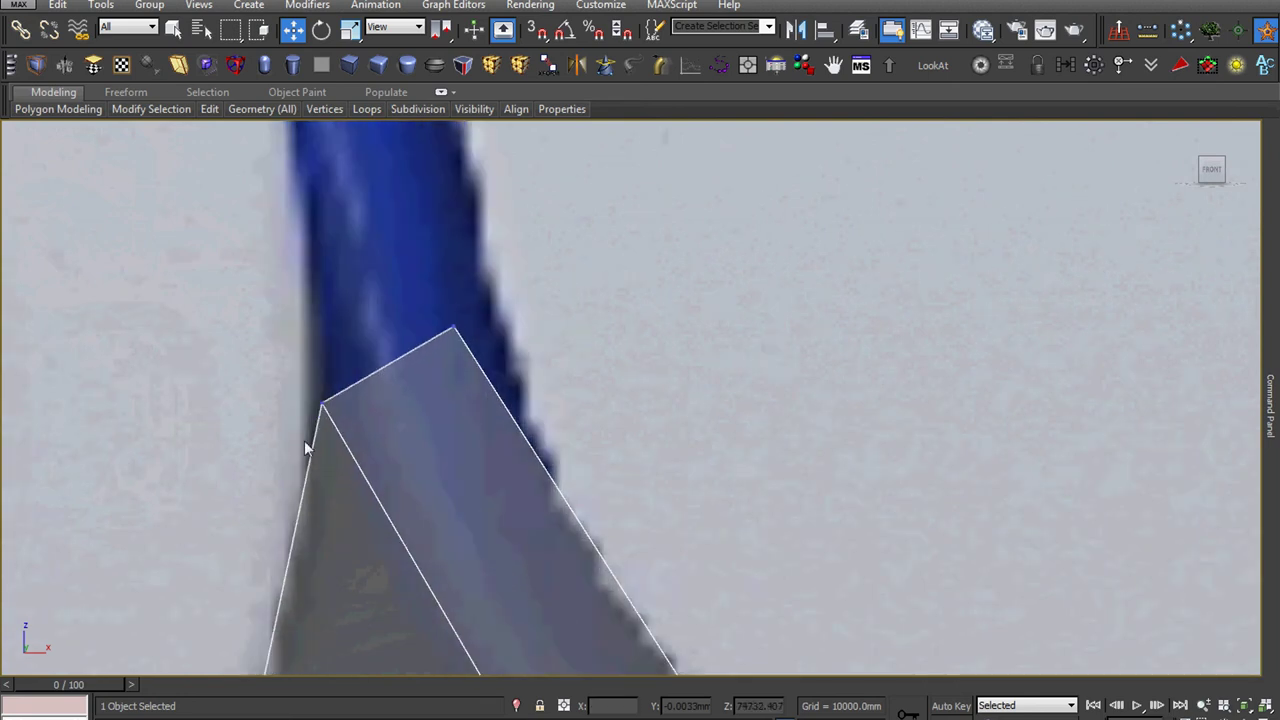
drag(304, 440, 567, 268)
drag(440, 340, 459, 361)
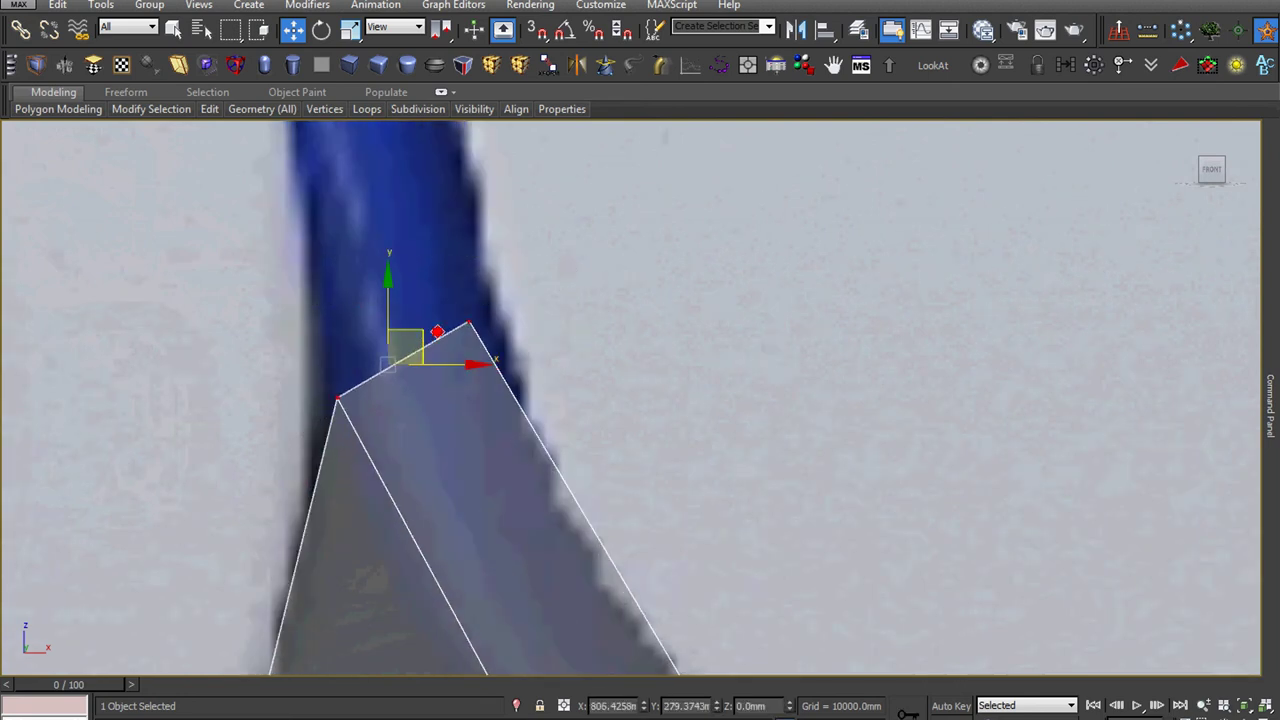
middle_drag(459, 361, 425, 405)
drag(423, 378, 500, 364)
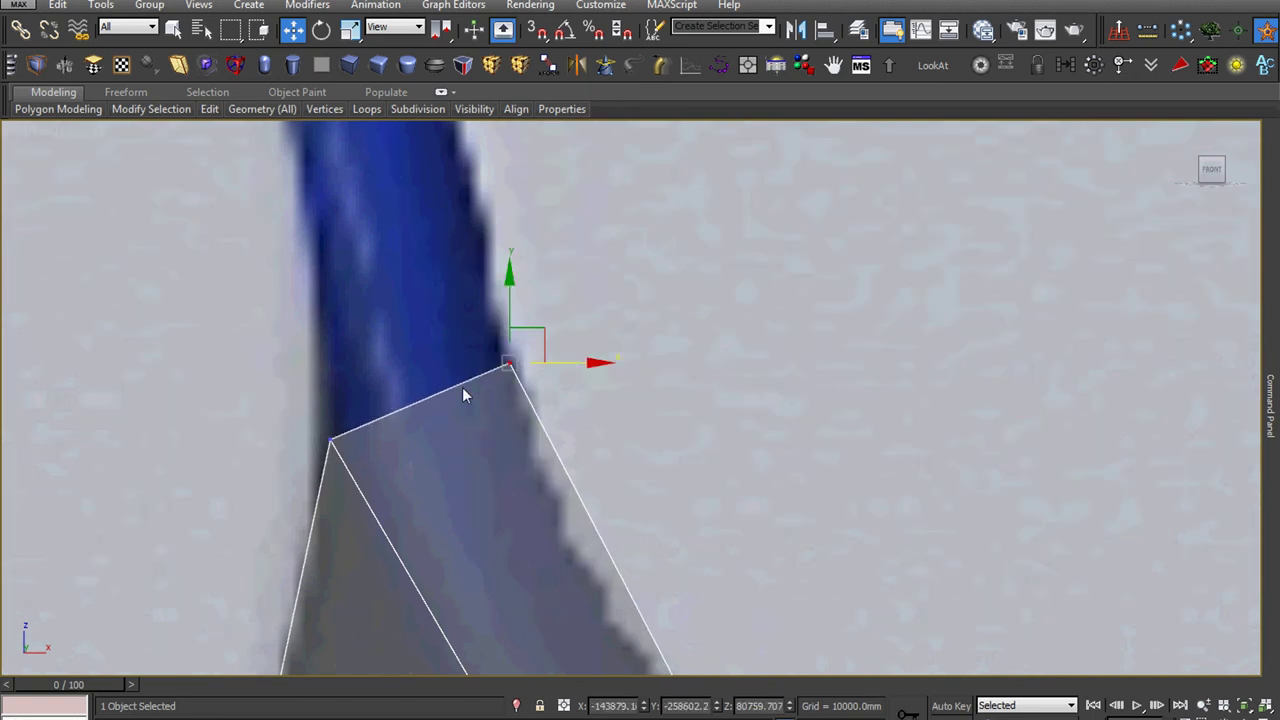
- Switch to edge mode and orbit to view the mesh at an angle
scroll(470, 420, down, 3)
scroll(490, 465, down, 3)
scroll(654, 510, up, 3)
key(2)
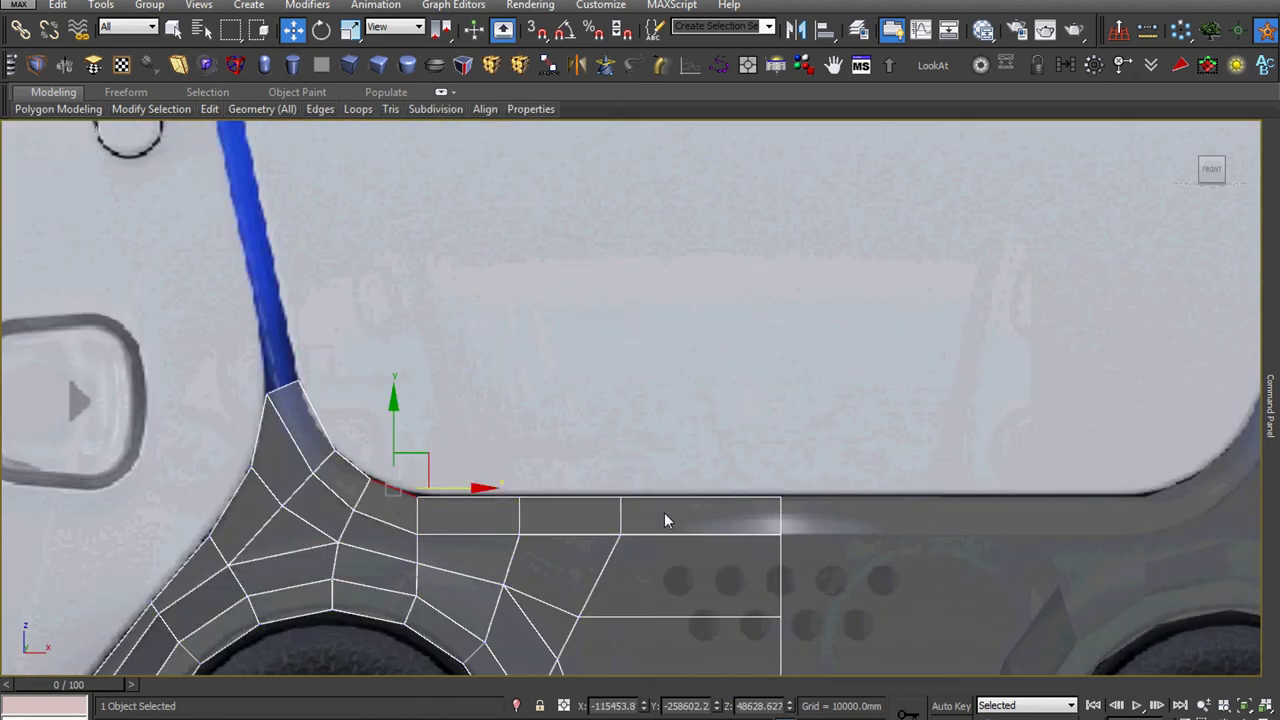
scroll(664, 512, down, 3)
alt+middle_drag(645, 558, 727, 558)
scroll(600, 500, up, 2)
scroll(634, 484, up, 2)
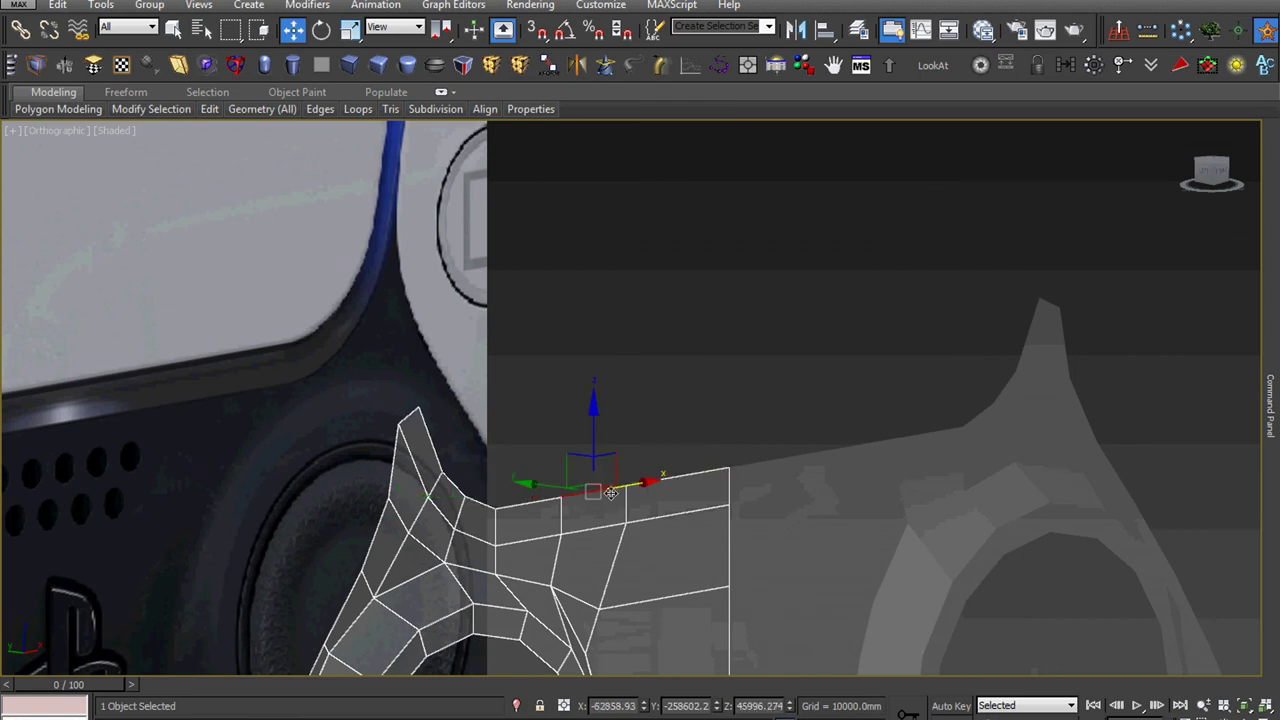
- Weld all of the mesh's overlapping vertices together
scroll(610, 492, up, 3)
key(1)
key(ctrl+a)
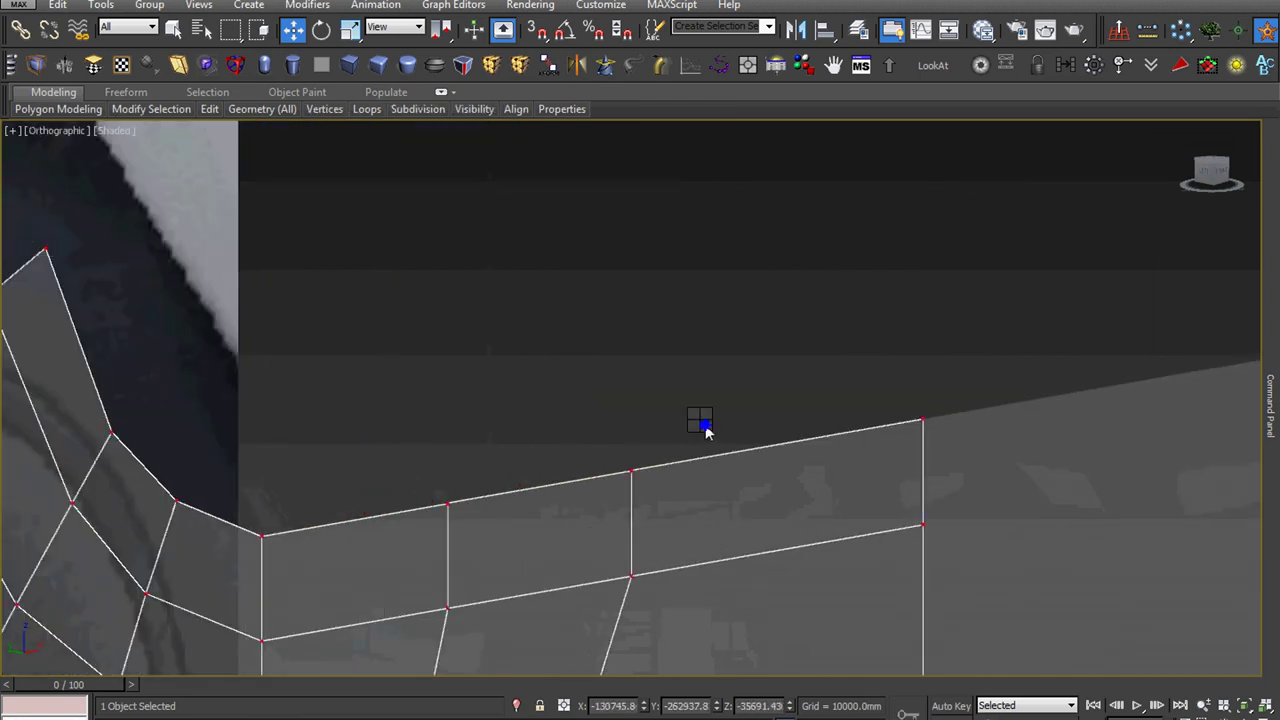
right_click(700, 420)
click(519, 537)
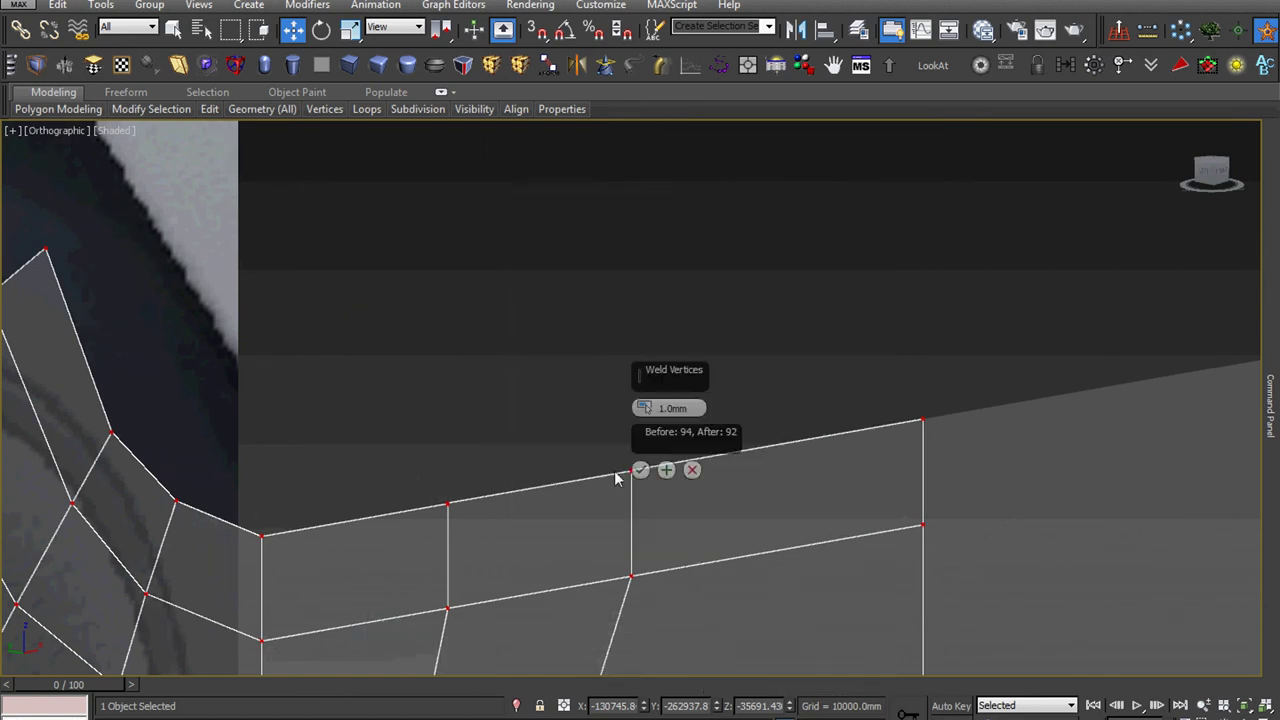
click(640, 466)
- Select the mesh's top edge, then undo back in vertex mode
key(2)
click(728, 451)
scroll(646, 479, up, 2)
key(1)
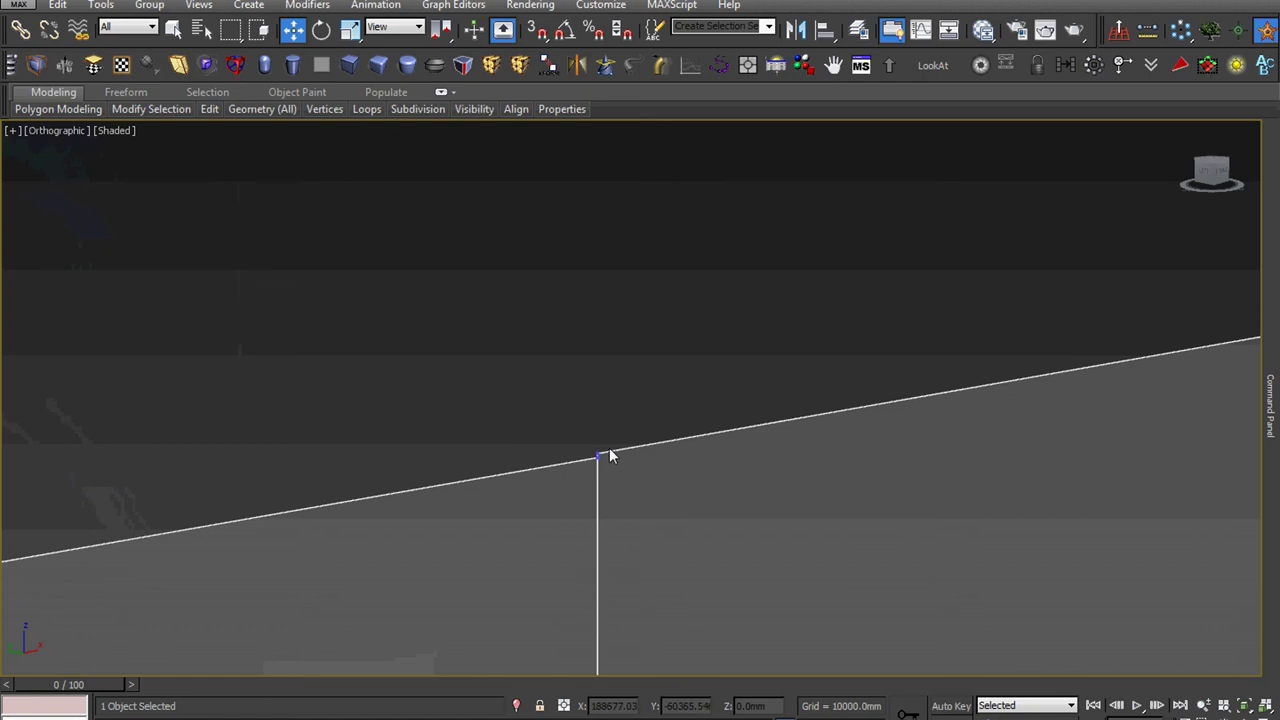
key(ctrl+z)
- Target Weld the step vertex into the vertex below it
right_click(599, 472)
click(584, 576)
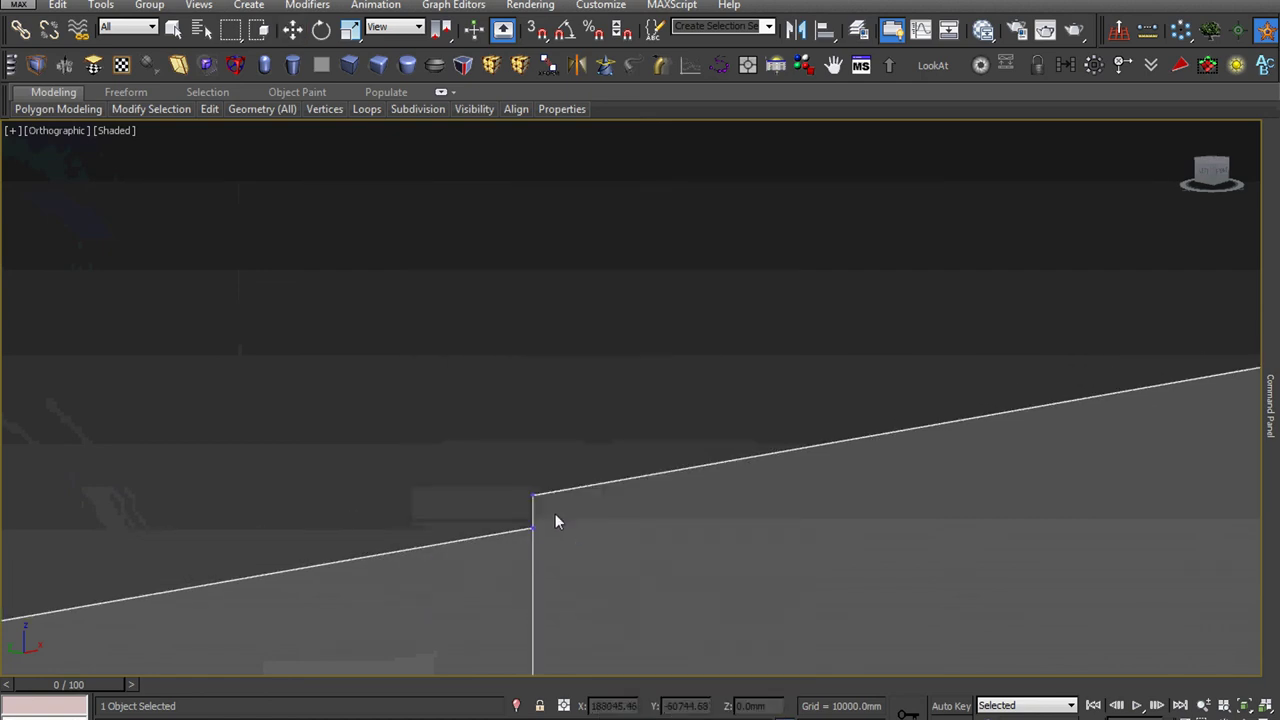
click(531, 524)
scroll(620, 537, down, 1)
scroll(622, 532, down, 1)
scroll(625, 519, down, 3)
scroll(590, 530, up, 3)
scroll(651, 497, up, 2)
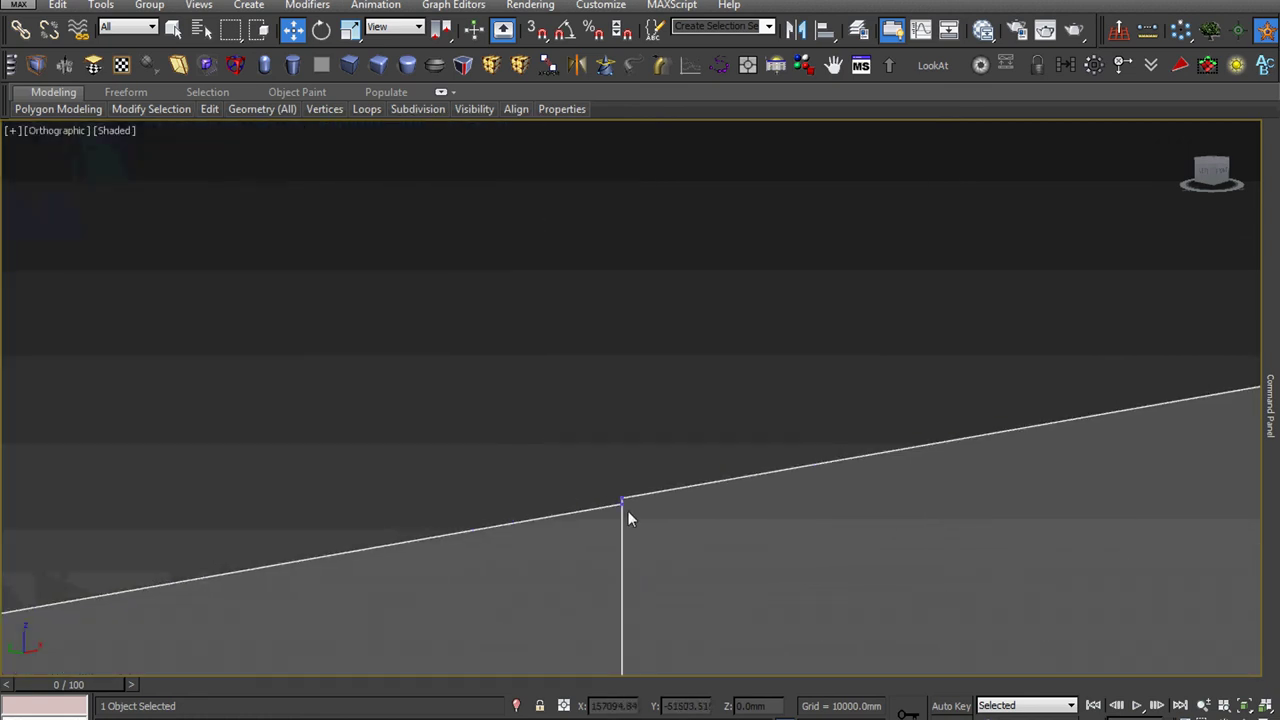
scroll(629, 517, up, 1)
- Target Weld the remaining step vertex onto its neighbour
right_click(695, 350)
click(675, 477)
right_click(589, 418)
right_click(645, 445)
click(590, 567)
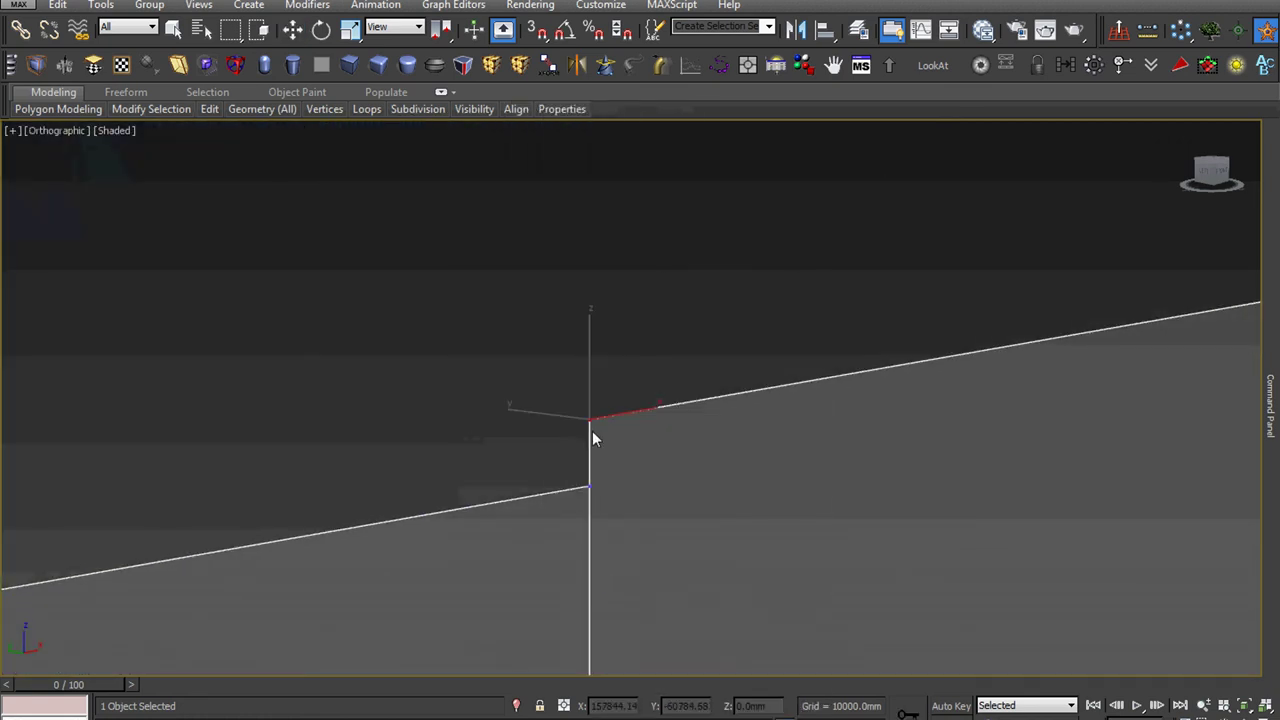
click(587, 487)
middle_drag(706, 497, 719, 481)
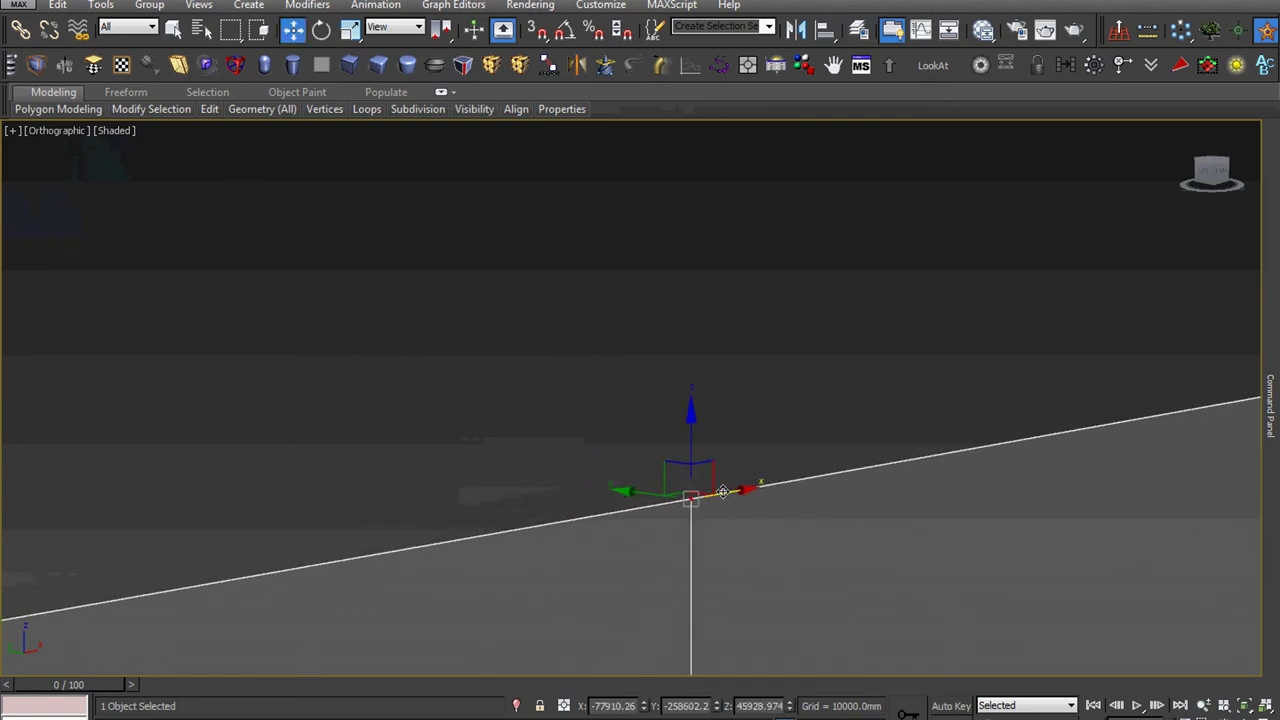
scroll(719, 481, down, 2)
scroll(719, 481, up, 5)
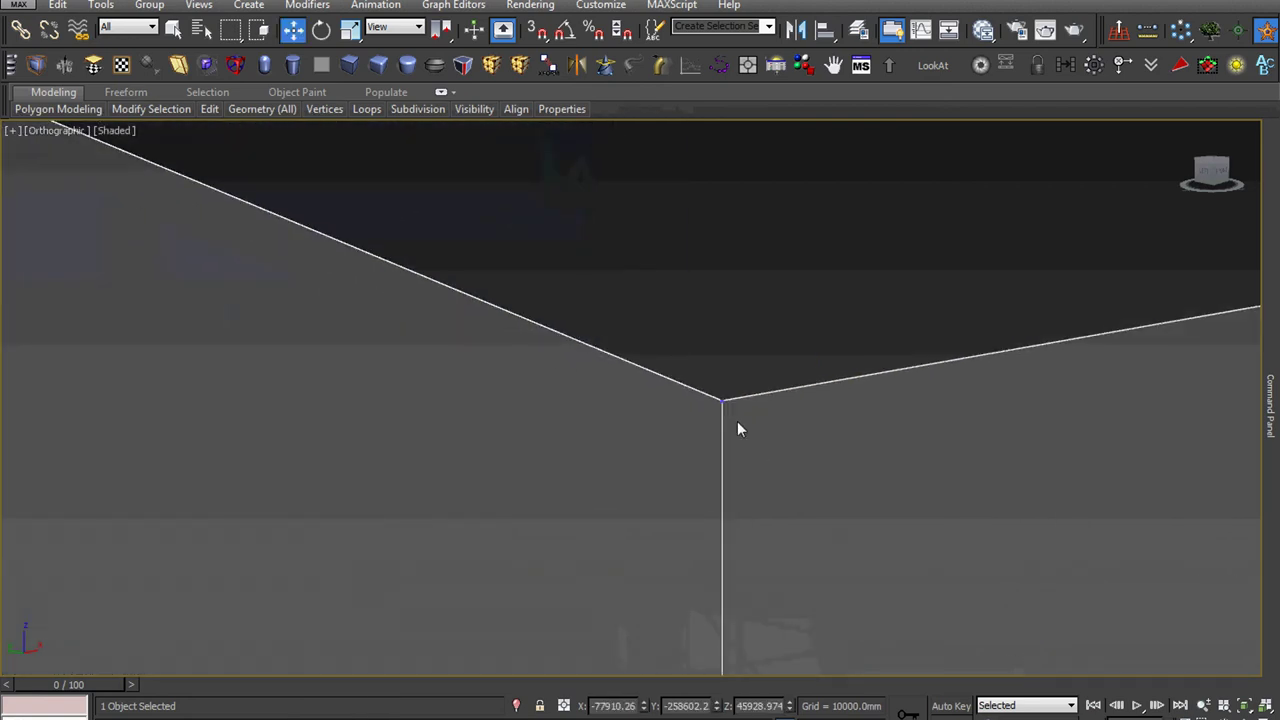
- Select the top border edge loop and orbit to inspect it
scroll(727, 413, down, 4)
scroll(771, 488, down, 3)
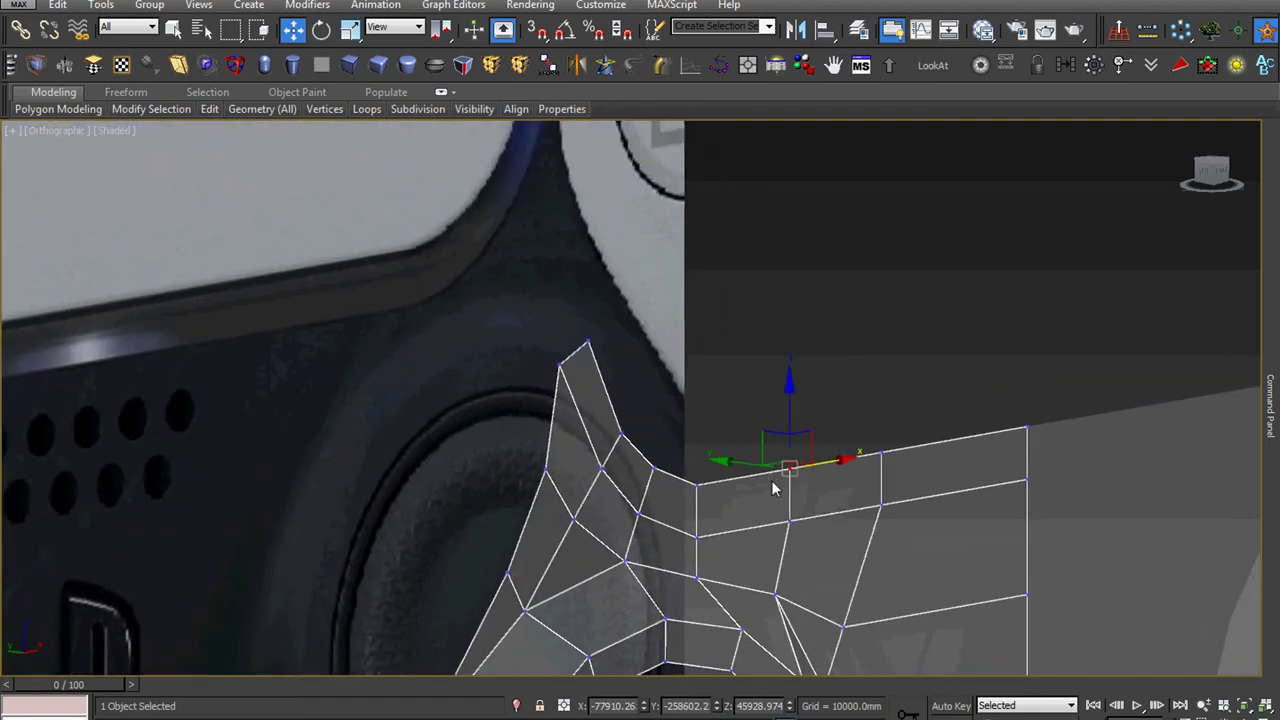
key(2)
double_click(756, 476)
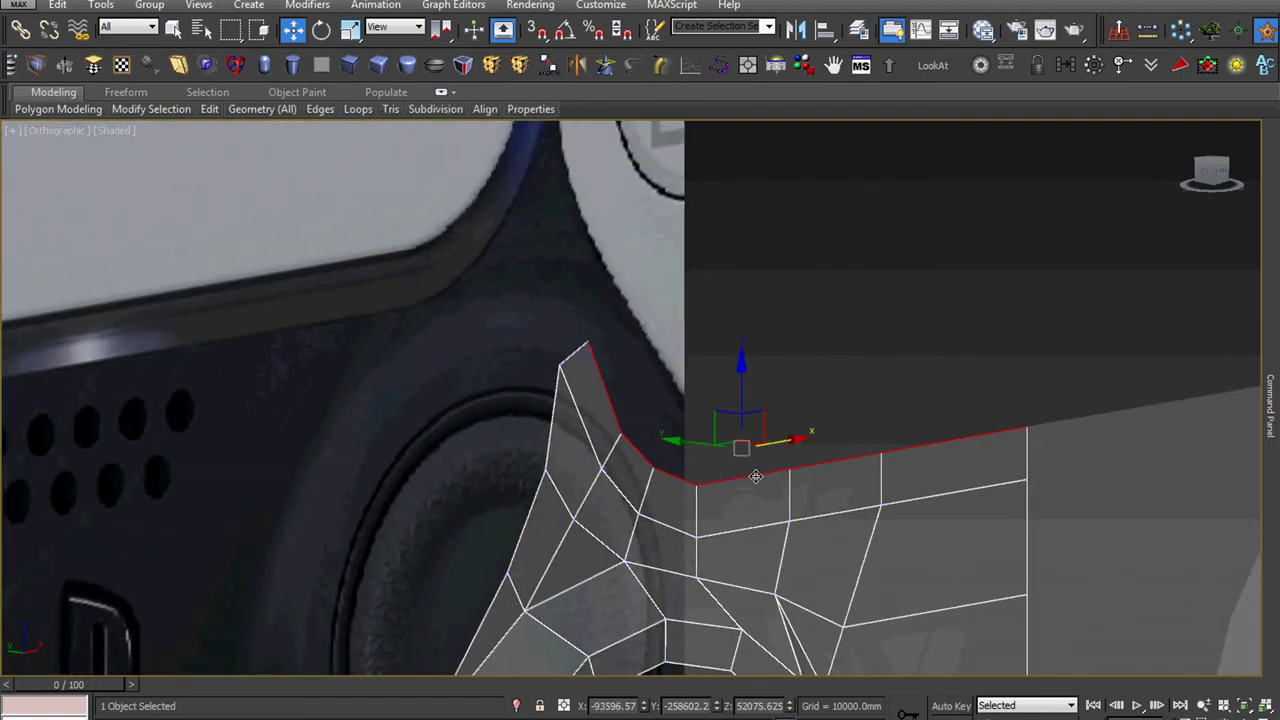
mouse_move(753, 473)
alt+middle_down()
mouse_move(766, 503)
mouse_move(694, 457)
alt+middle_up()
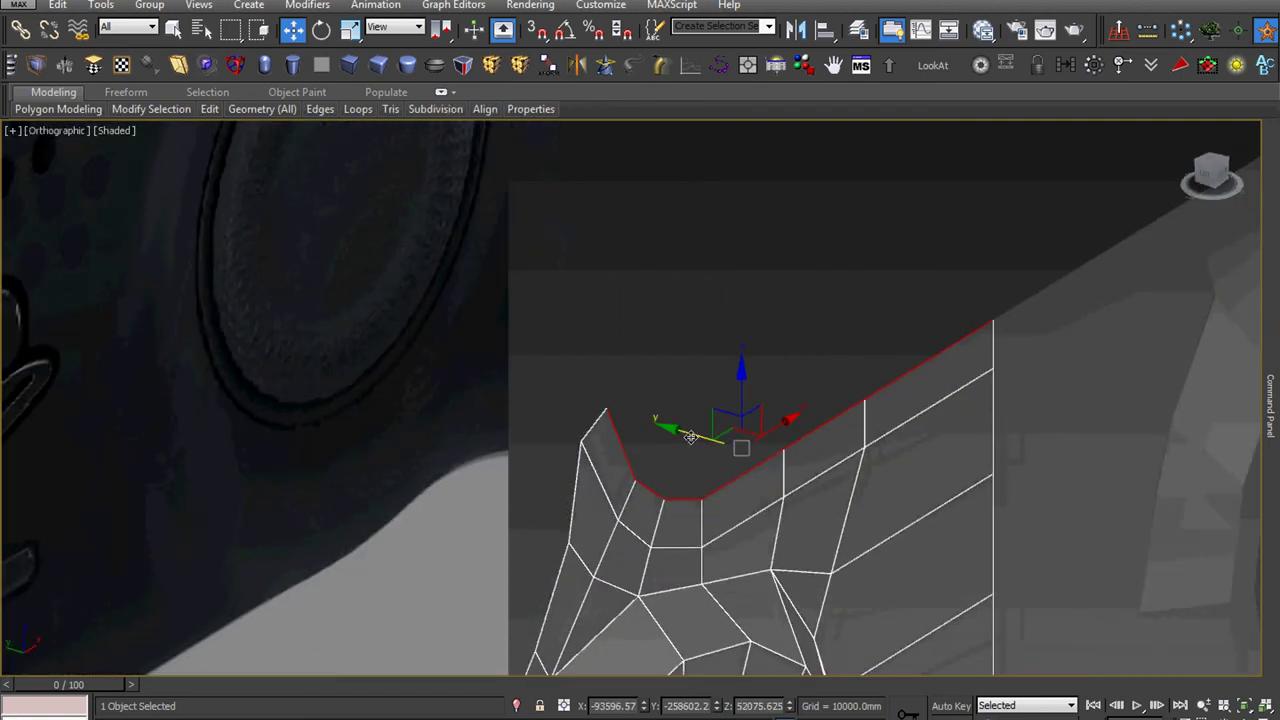
scroll(705, 440, down, 5)
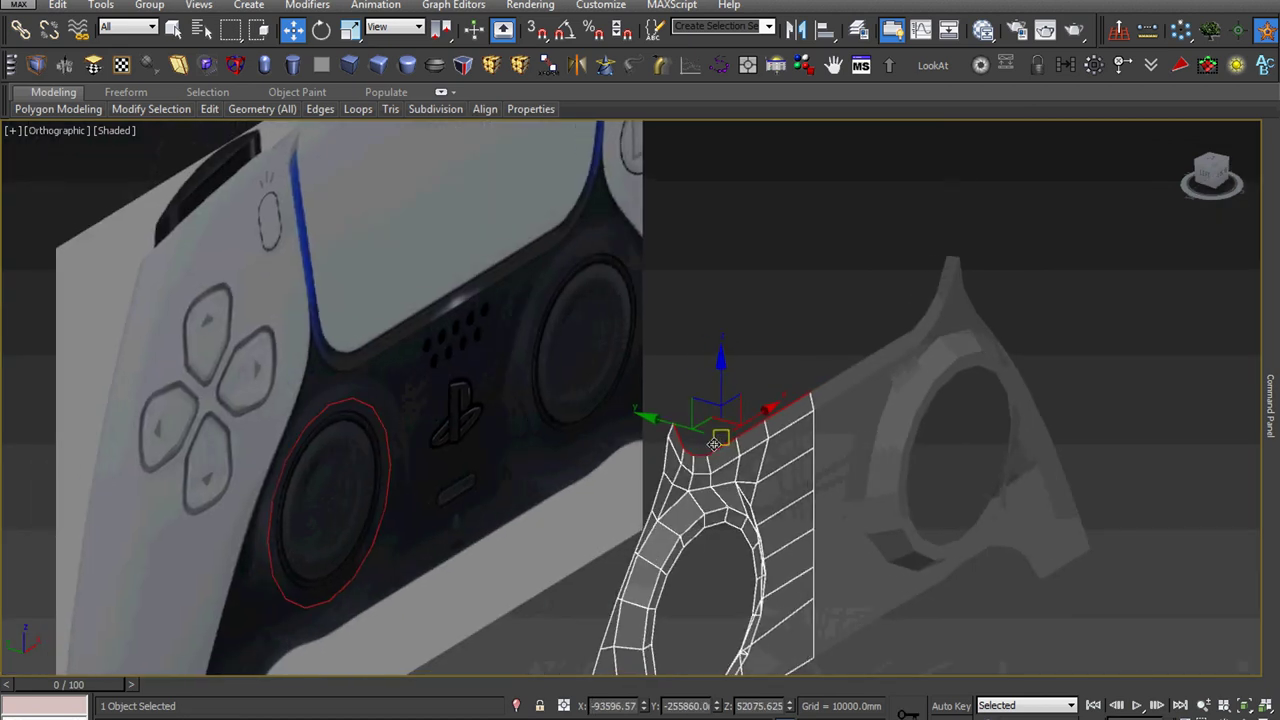
middle_drag(712, 445, 798, 390)
- Check the controller reference photo
key(alt+Tab)
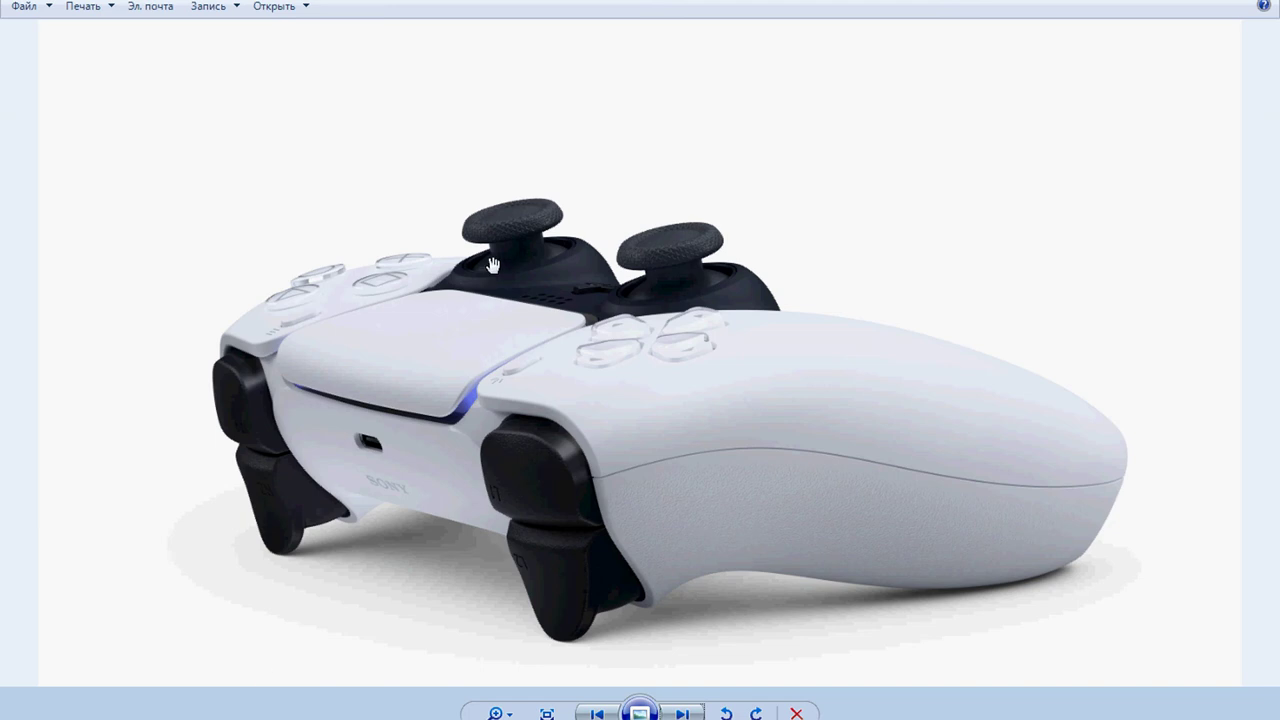
scroll(492, 266, up, 2)
scroll(645, 398, up, 1)
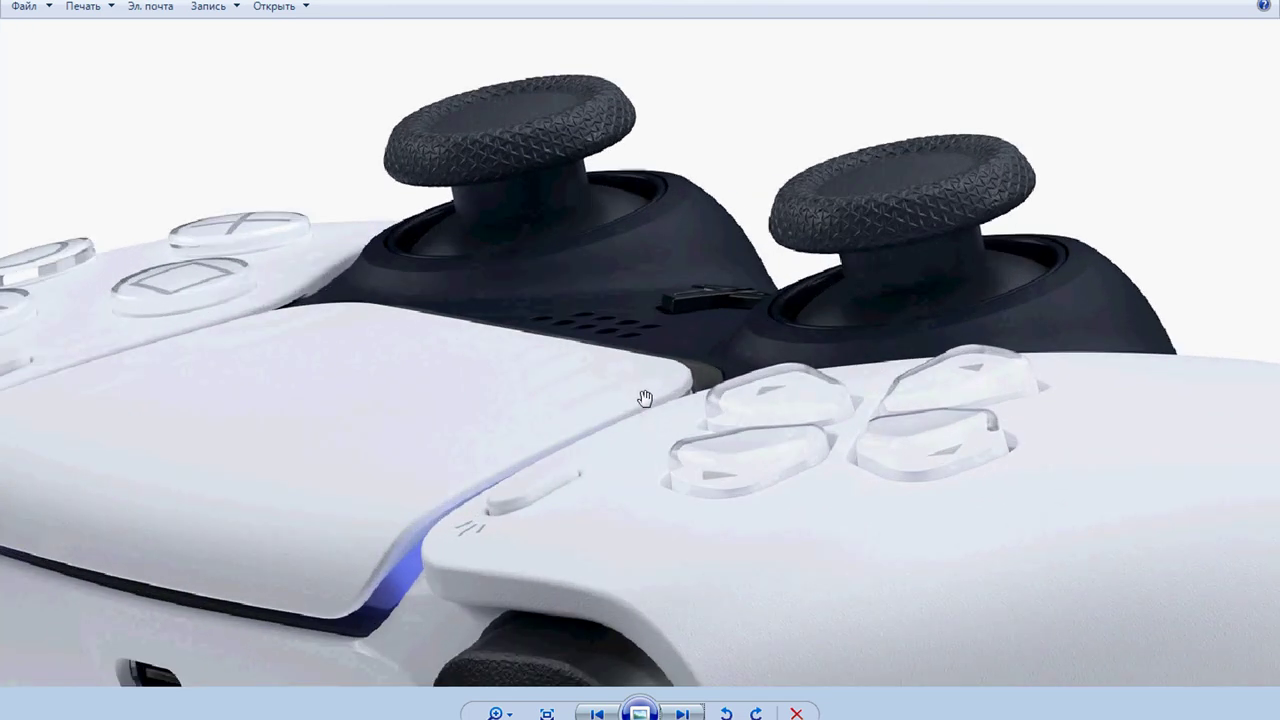
scroll(645, 398, down, 1)
- Exit face editing and display the mirrored half solid red
key(alt+Tab)
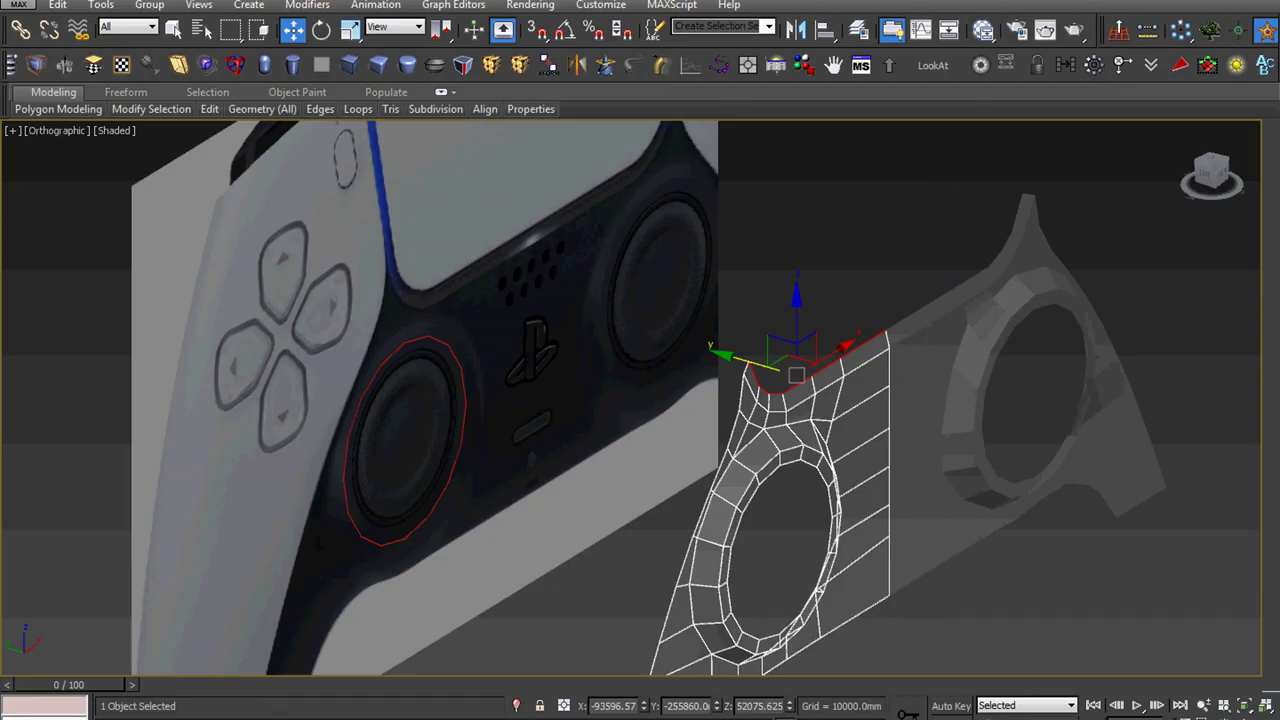
scroll(827, 417, up, 1)
scroll(827, 417, up, 2)
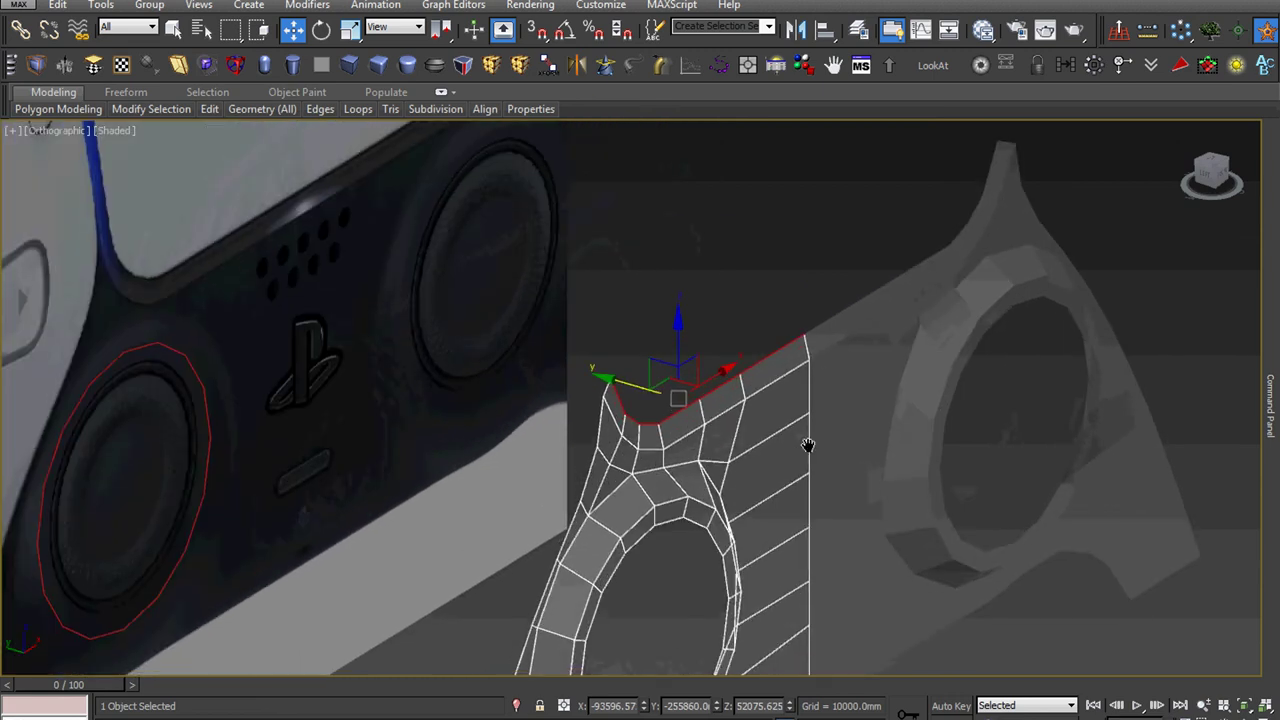
scroll(803, 392, up, 1)
key(4)
key(2)
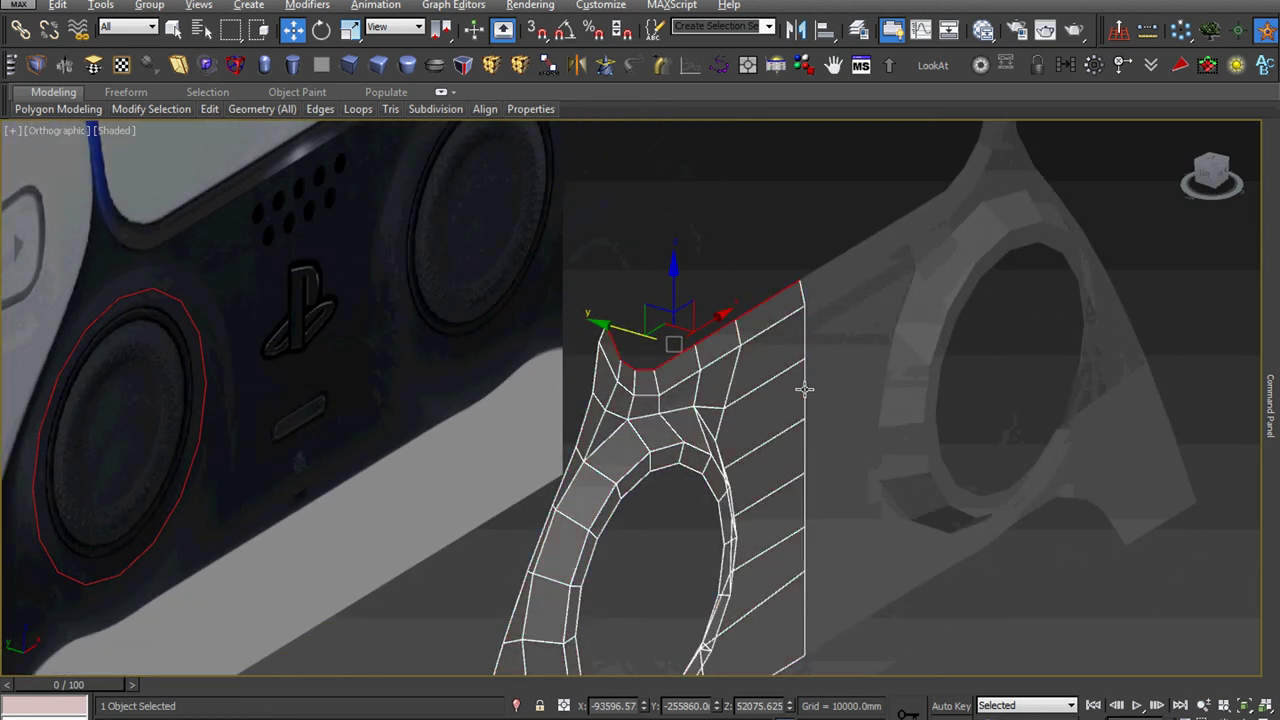
scroll(790, 400, up, 1)
scroll(760, 407, up, 1)
scroll(745, 410, up, 1)
scroll(741, 413, down, 3)
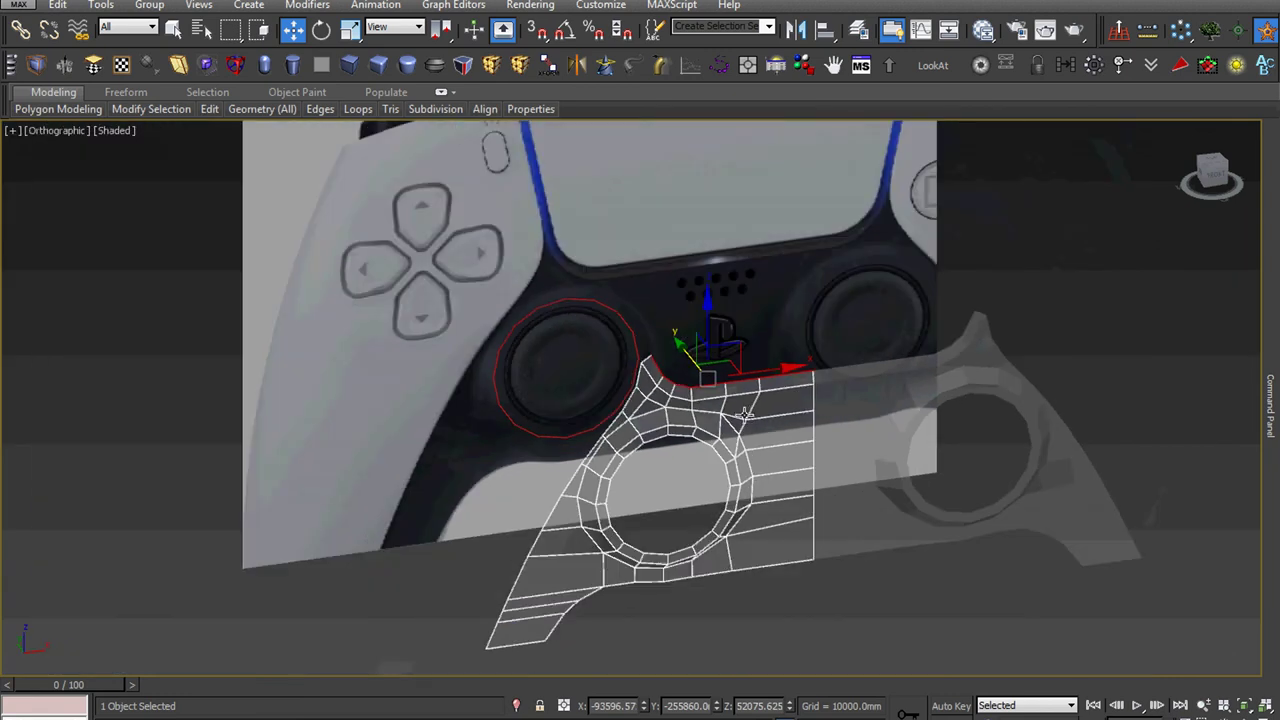
key(4)
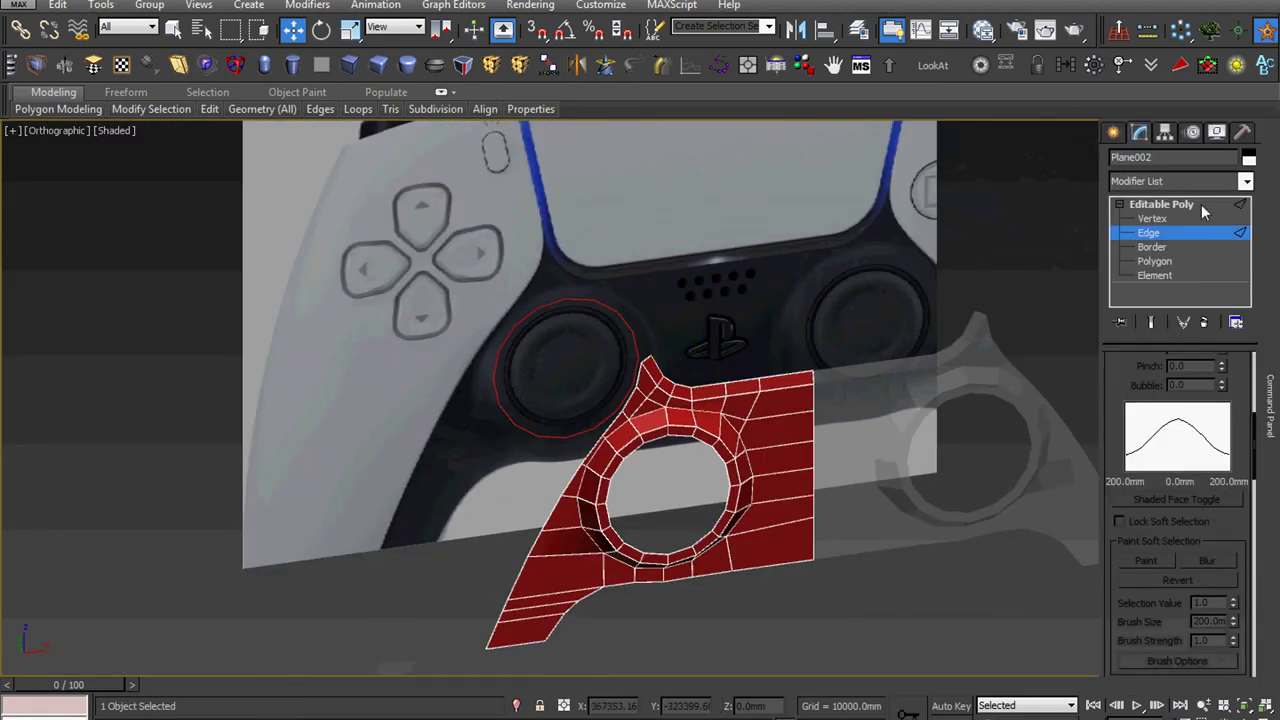
click(1201, 204)
click(1033, 388)
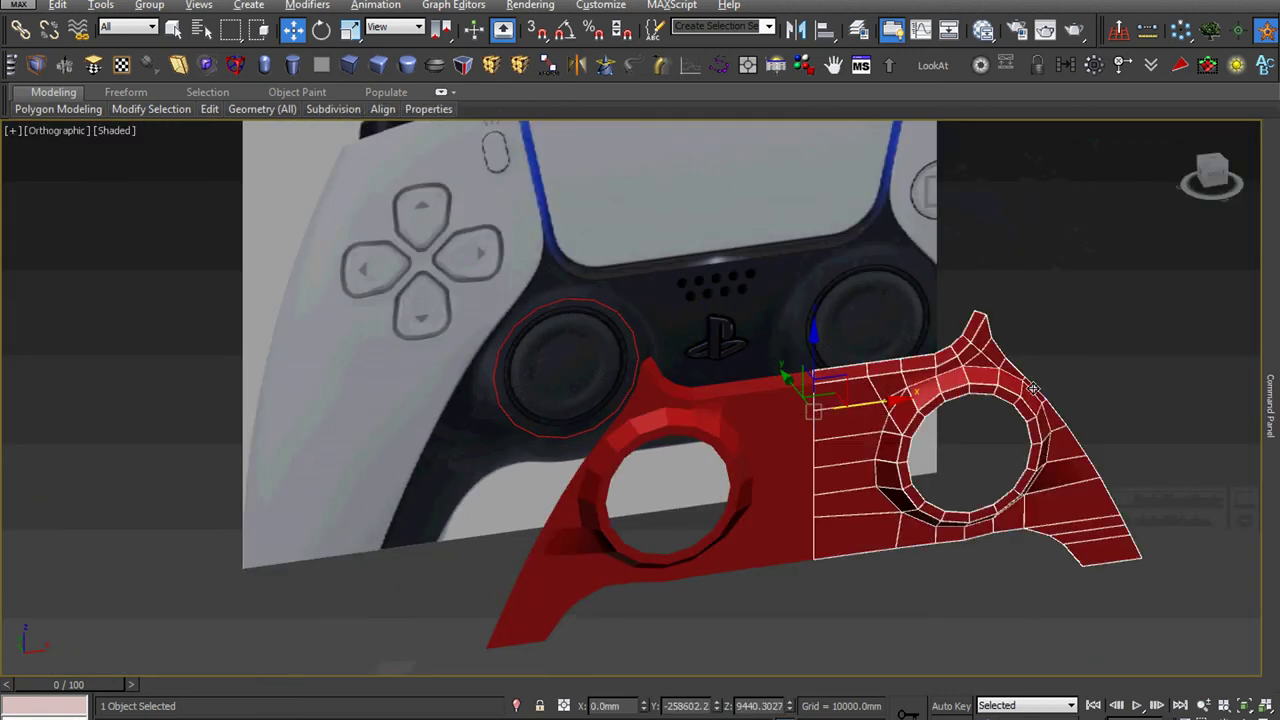
- Move the reference plane and circle, then frame them in Front view
ctrl+click(619, 315)
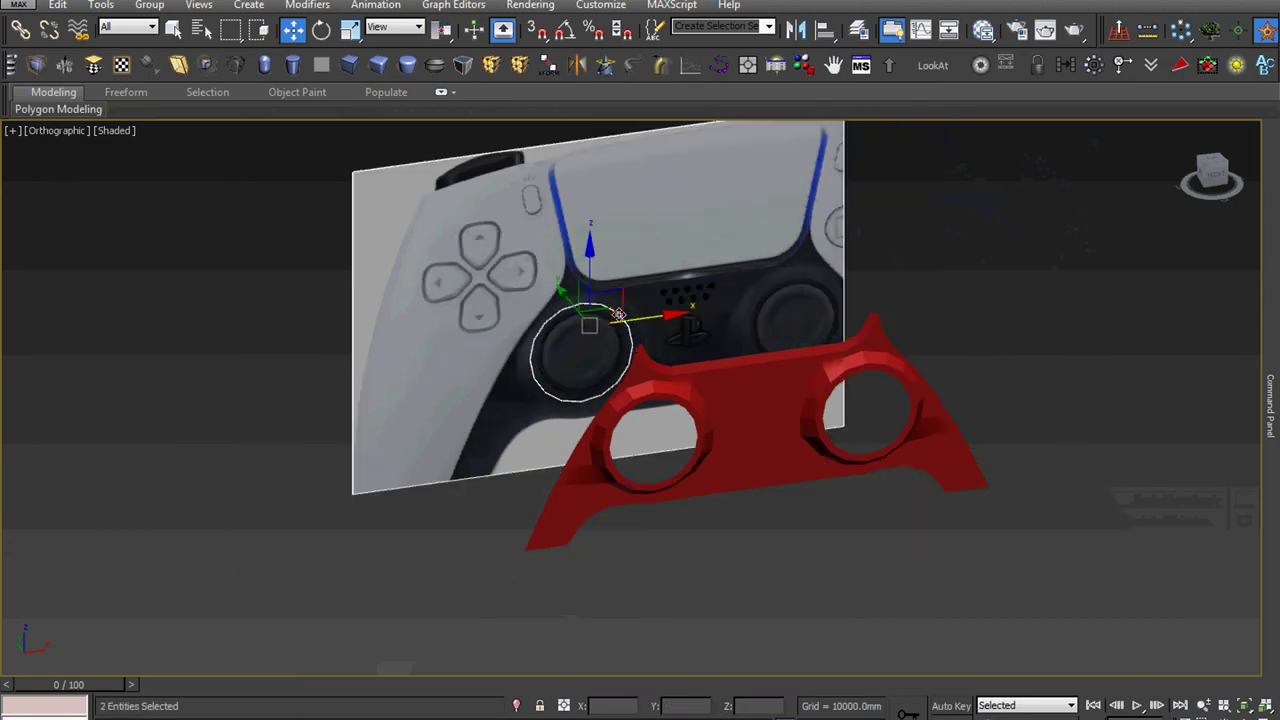
scroll(619, 315, down, 10)
drag(548, 282, 1177, 561)
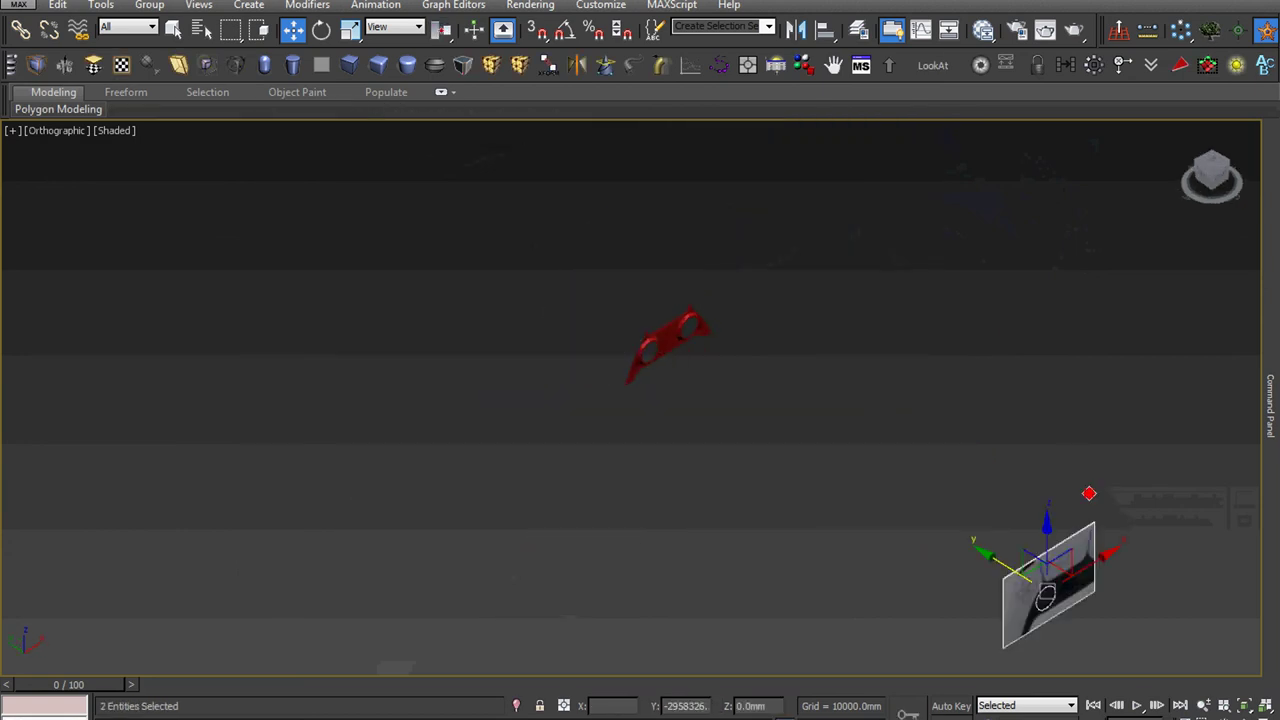
key(z)
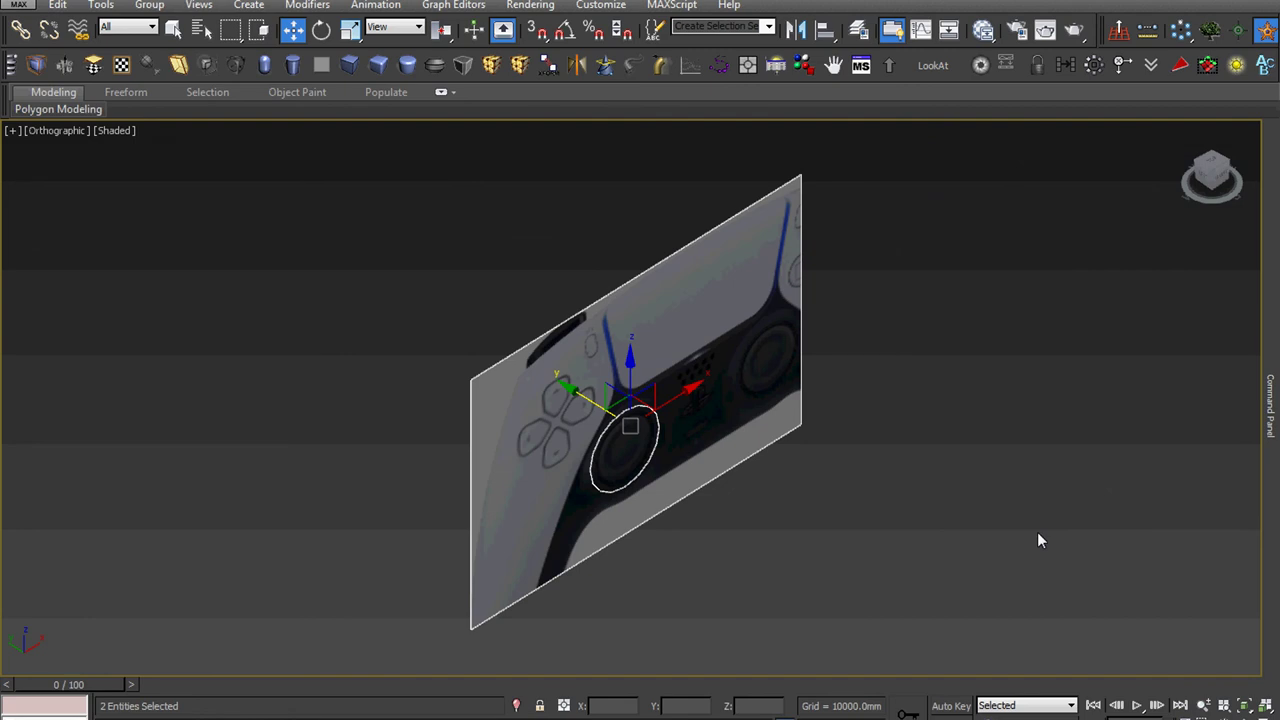
key(f)
key(z)
- Select only the reference plane and bring up its context options
right_click(905, 451)
click(817, 465)
right_click(817, 465)
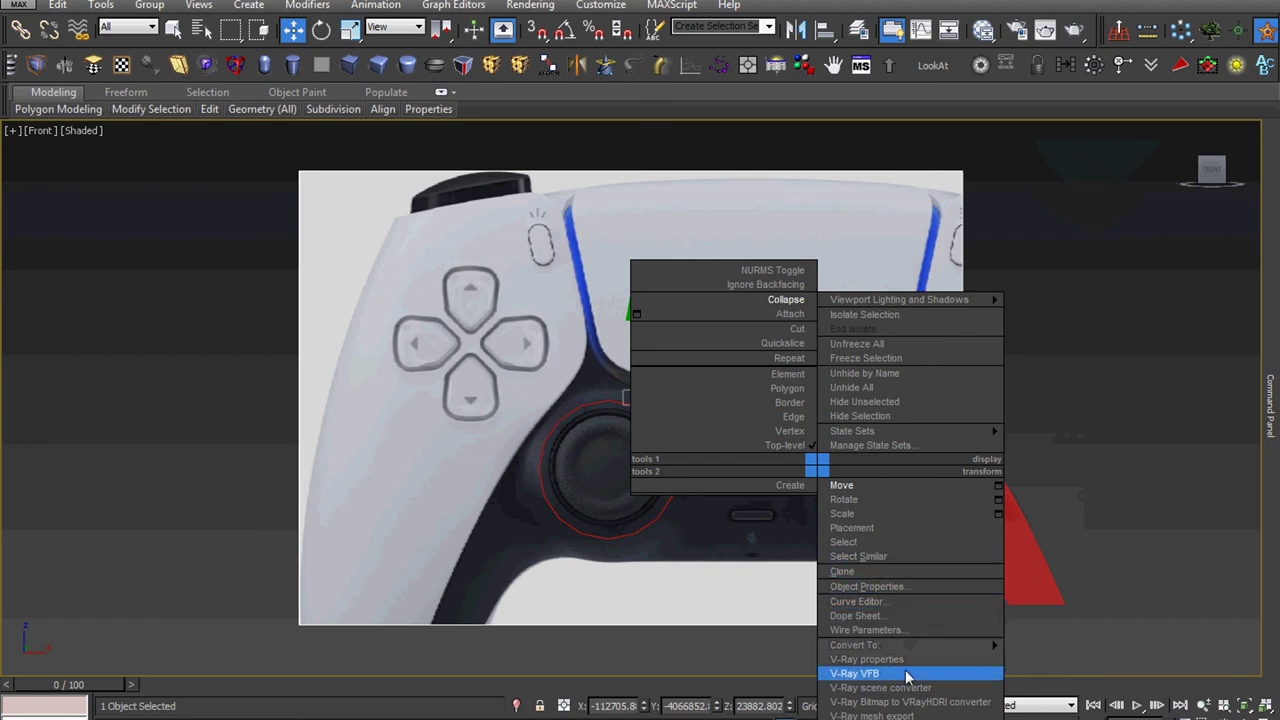
- Set the reference plane's Object Properties to By Object with visibility 0.8
click(915, 590)
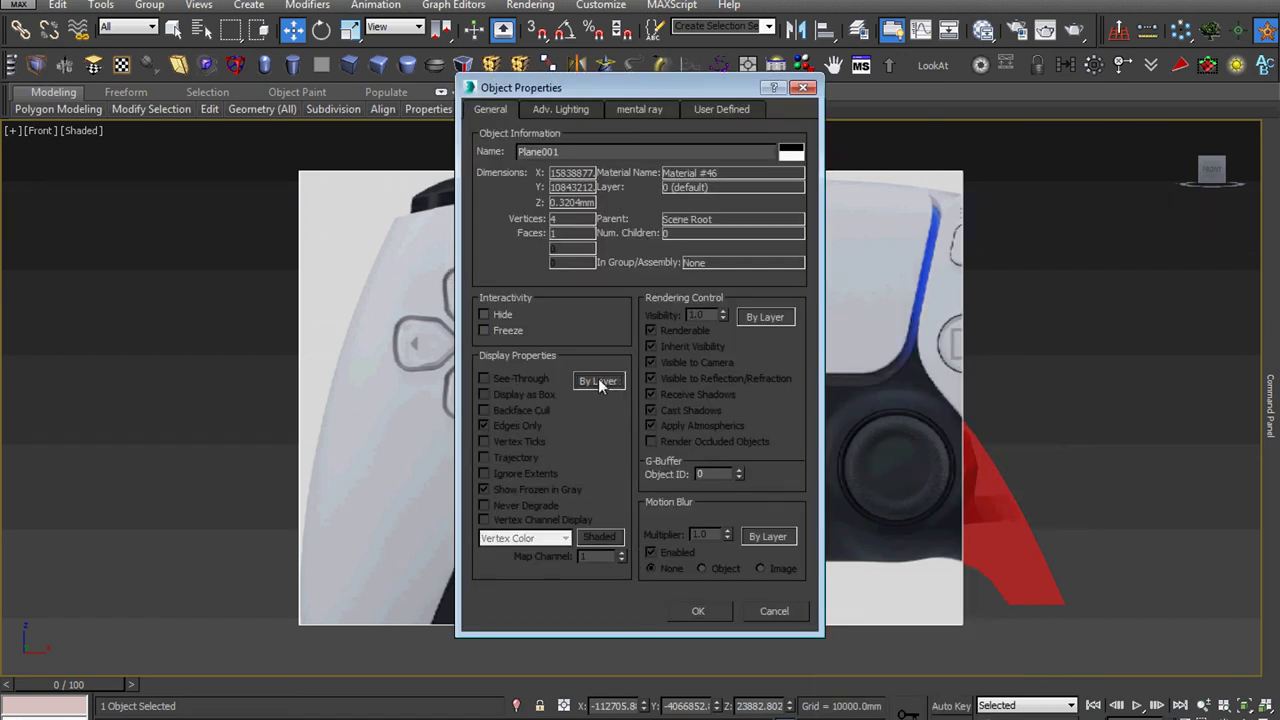
click(765, 317)
click(722, 319)
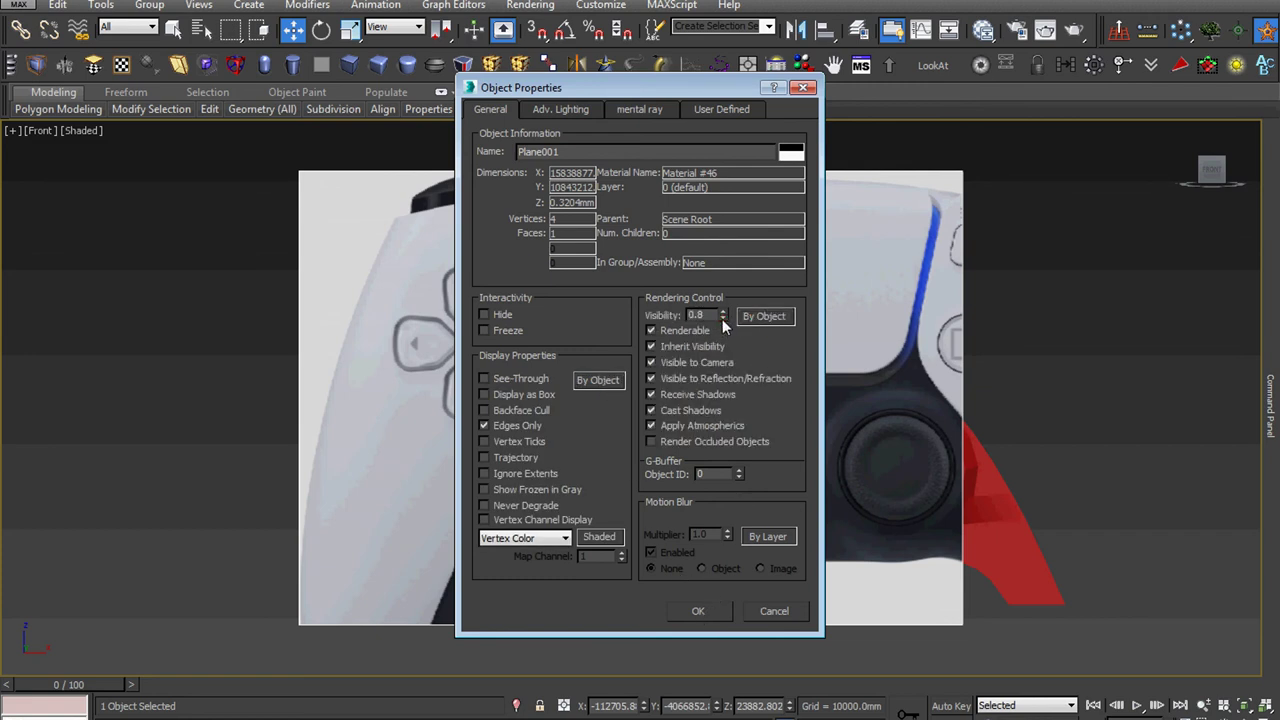
click(698, 611)
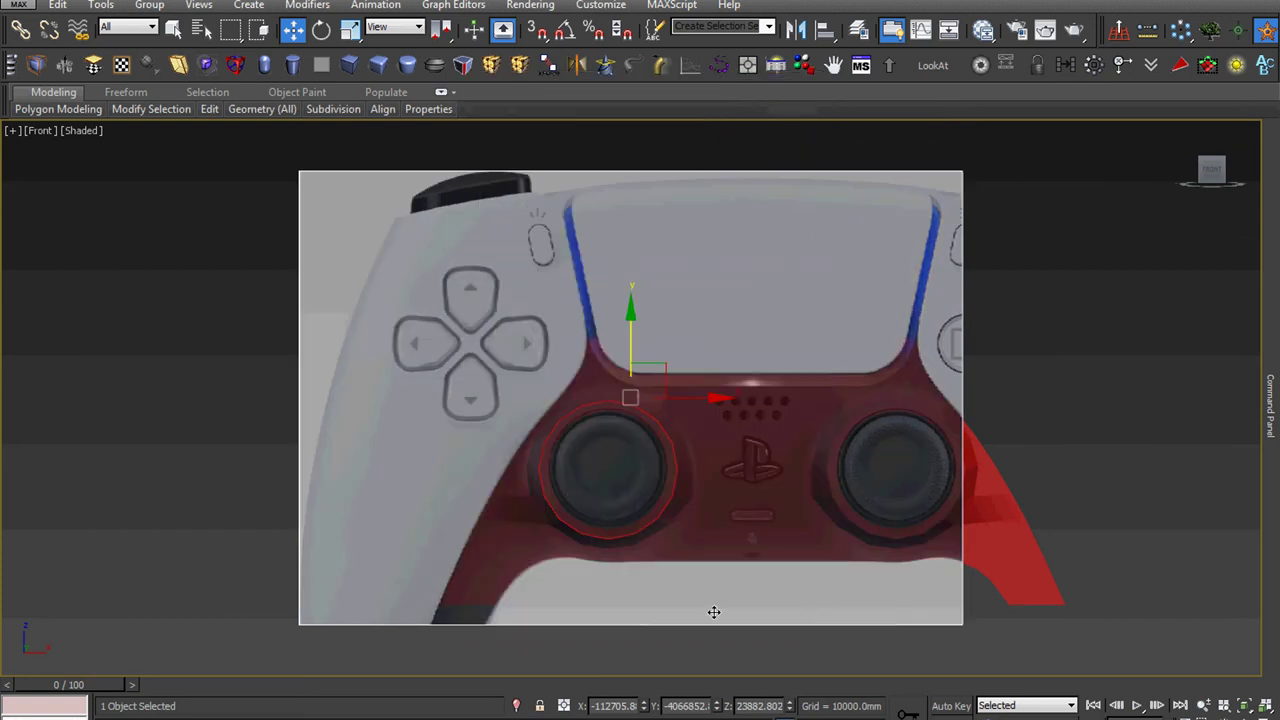
- Turn on Edged Faces (F4) and orbit to view the plane at an angle
scroll(671, 494, up, 3)
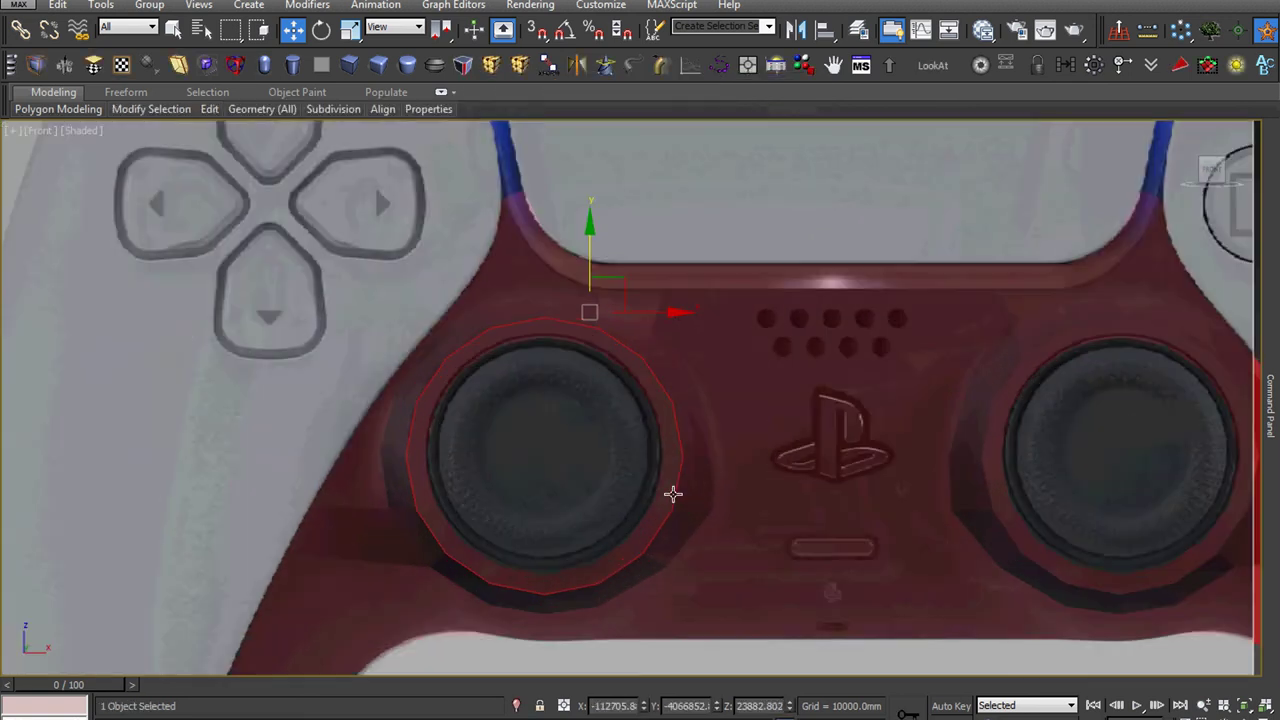
scroll(671, 494, up, 2)
middle_drag(671, 494, 711, 463)
scroll(712, 460, down, 2)
key(F4)
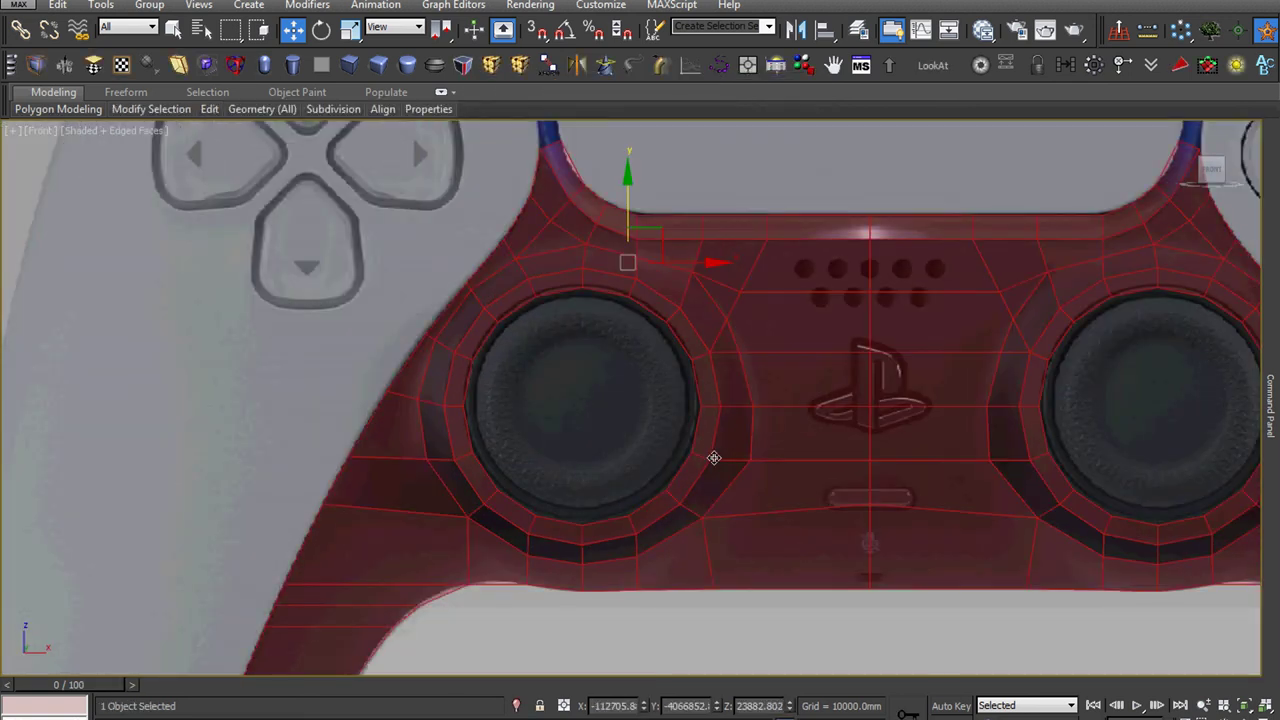
scroll(714, 457, down, 3)
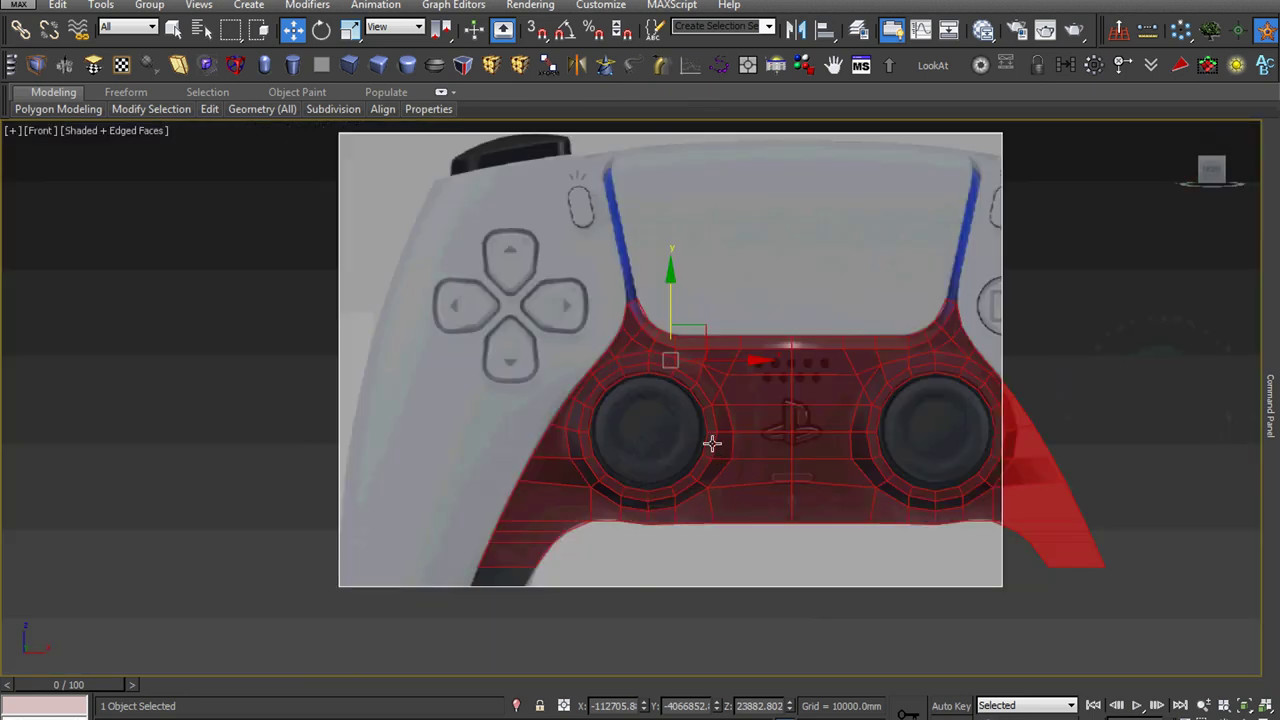
scroll(587, 564, up, 3)
scroll(531, 563, up, 2)
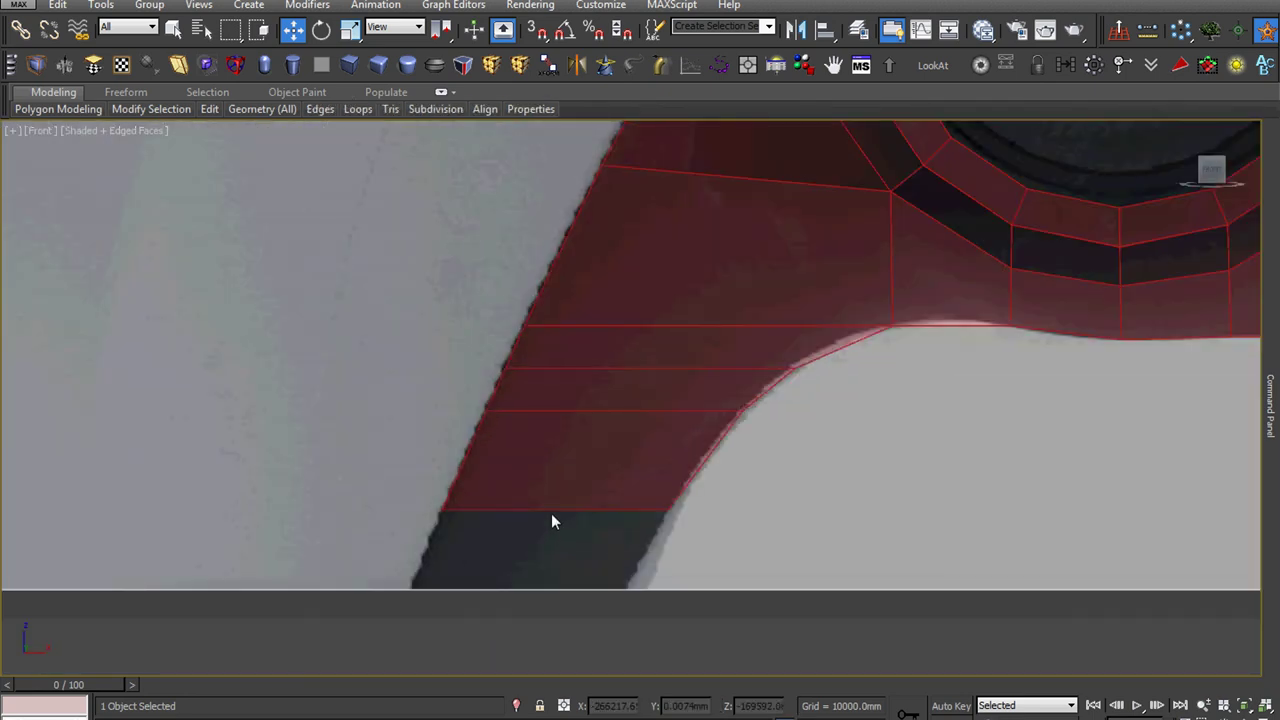
scroll(555, 516, down, 4)
mouse_move(555, 525)
alt+middle_down()
mouse_move(615, 585)
mouse_move(786, 537)
alt+middle_up()
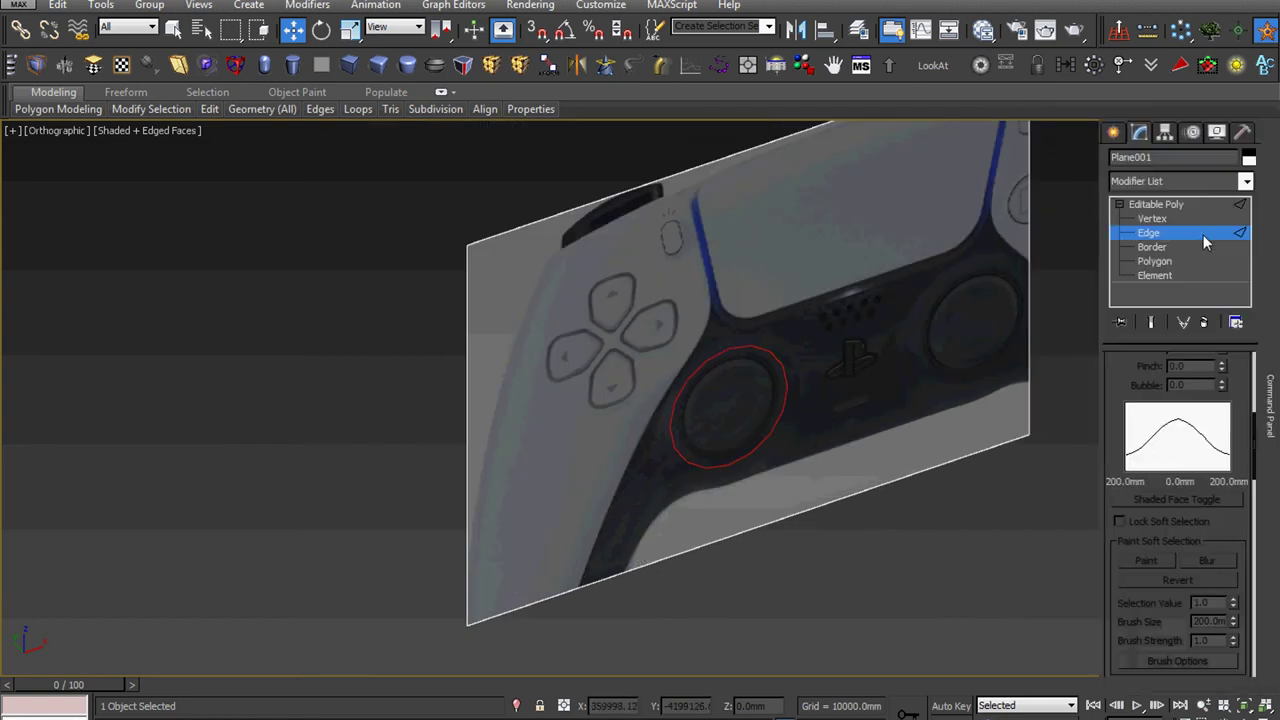
- Freeze Plane001, the controller reference plane, from layer 0 in the Layer Explorer
click(1180, 204)
scroll(743, 330, down, 4)
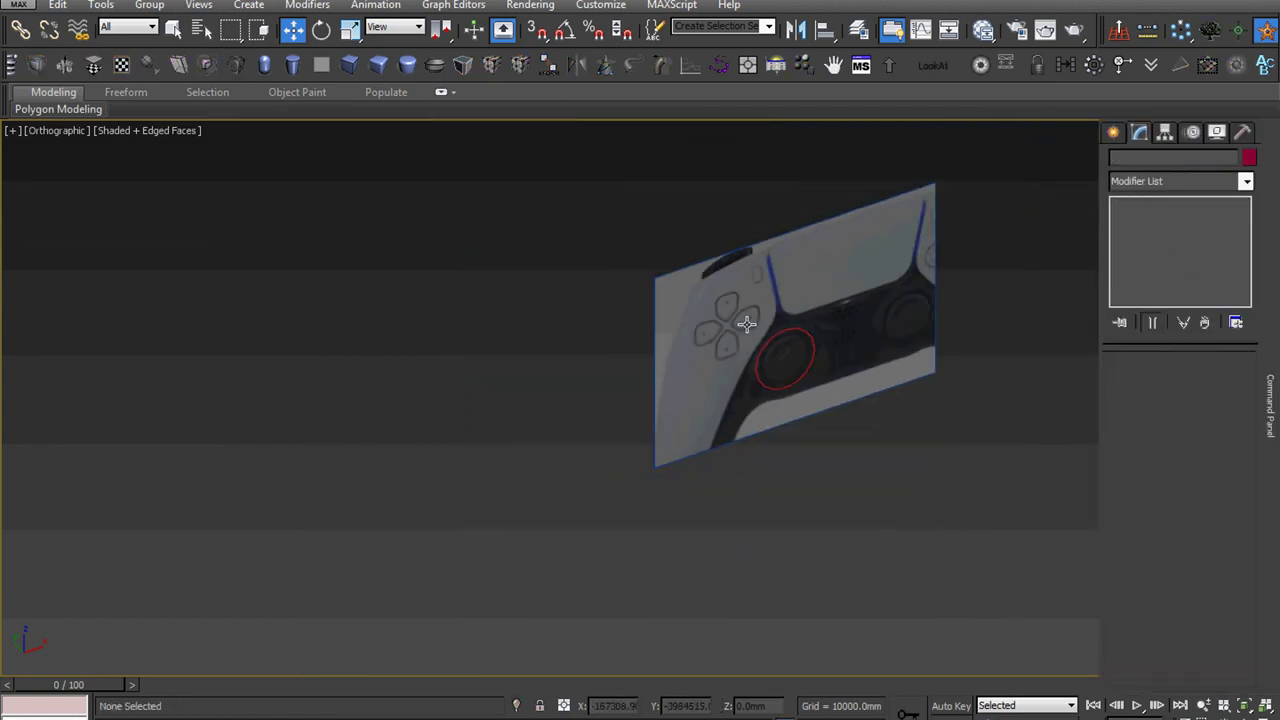
click(796, 383)
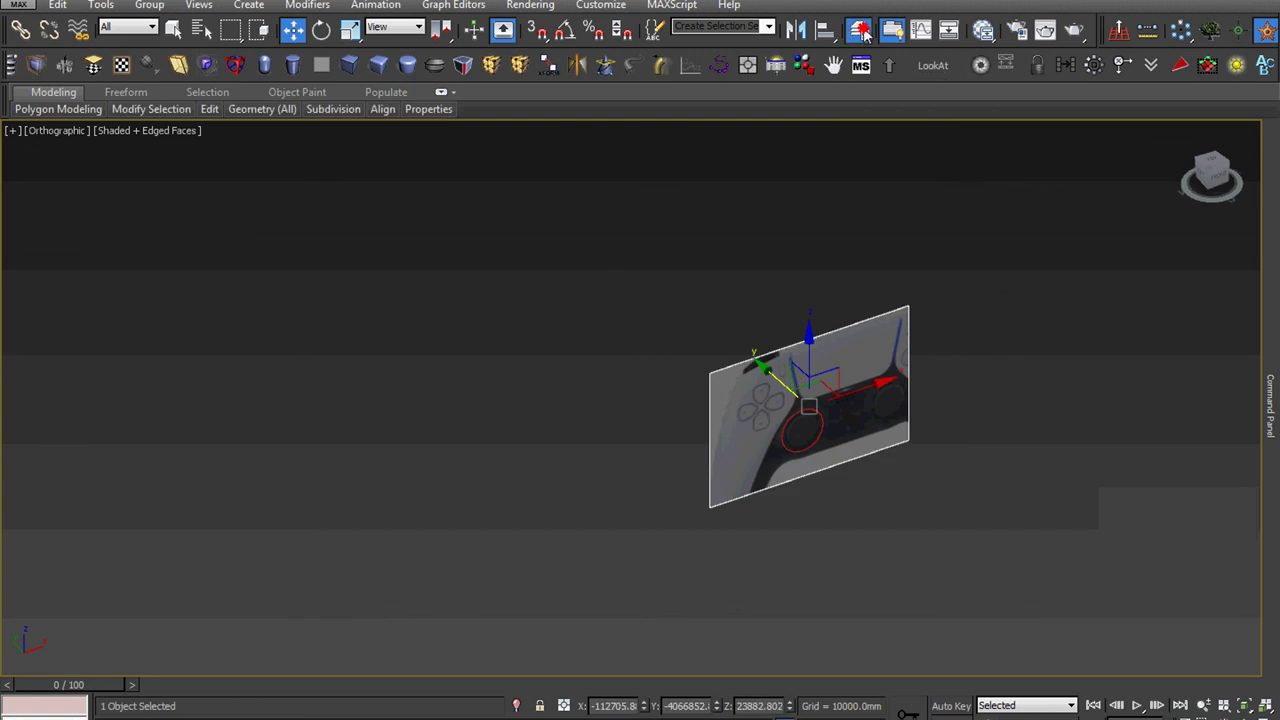
click(859, 29)
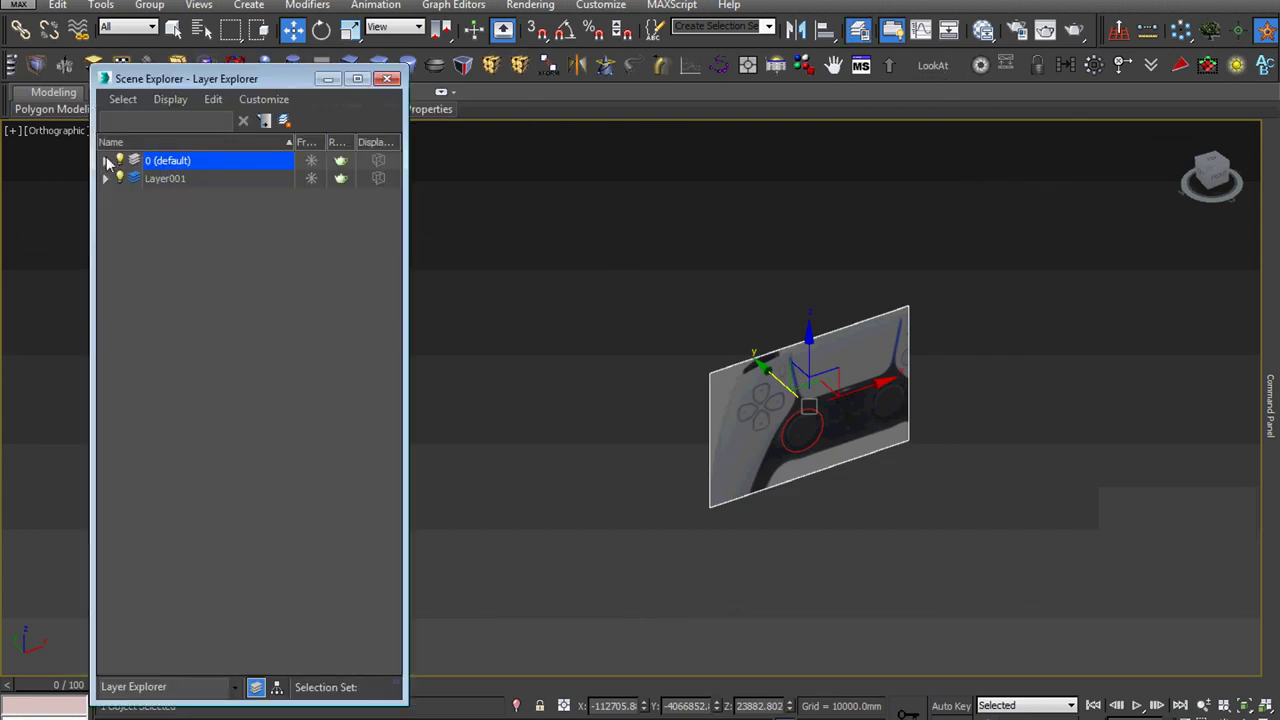
click(106, 161)
click(311, 178)
- Select the red mirrored part and weld its vertices
key(ctrl+a)
key(z)
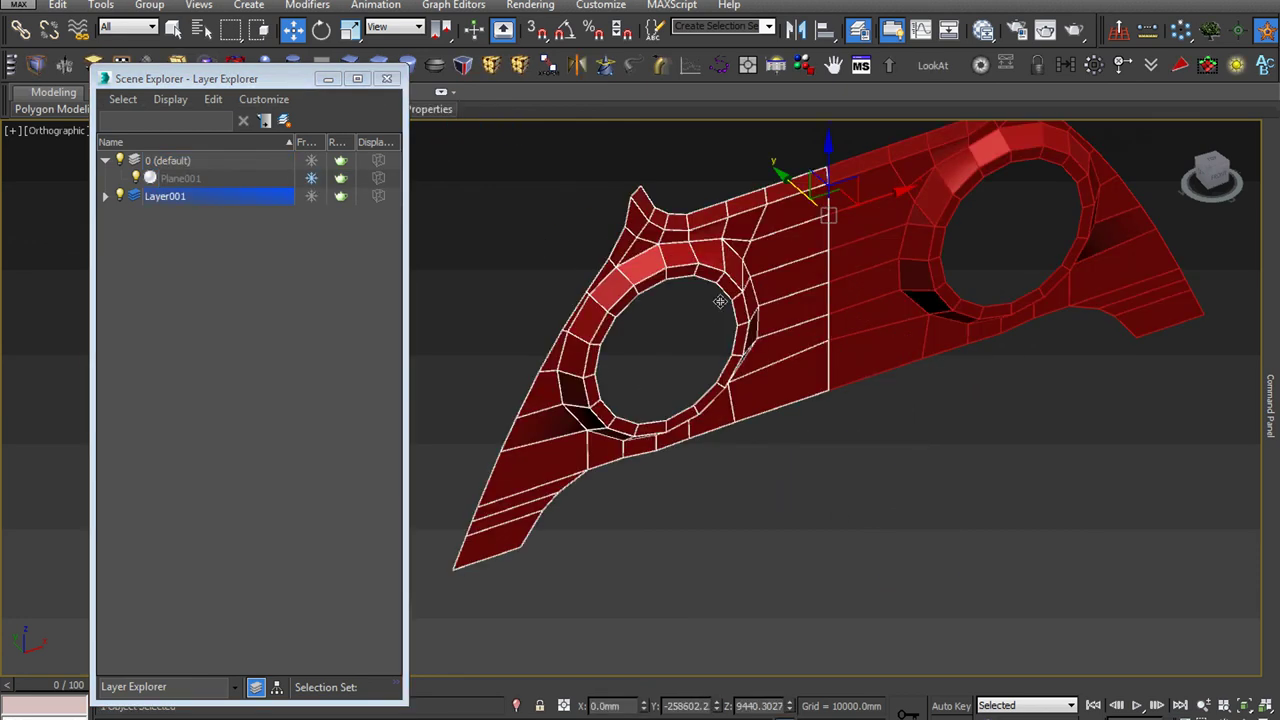
scroll(720, 301, up, 2)
scroll(715, 304, up, 2)
scroll(700, 310, down, 3)
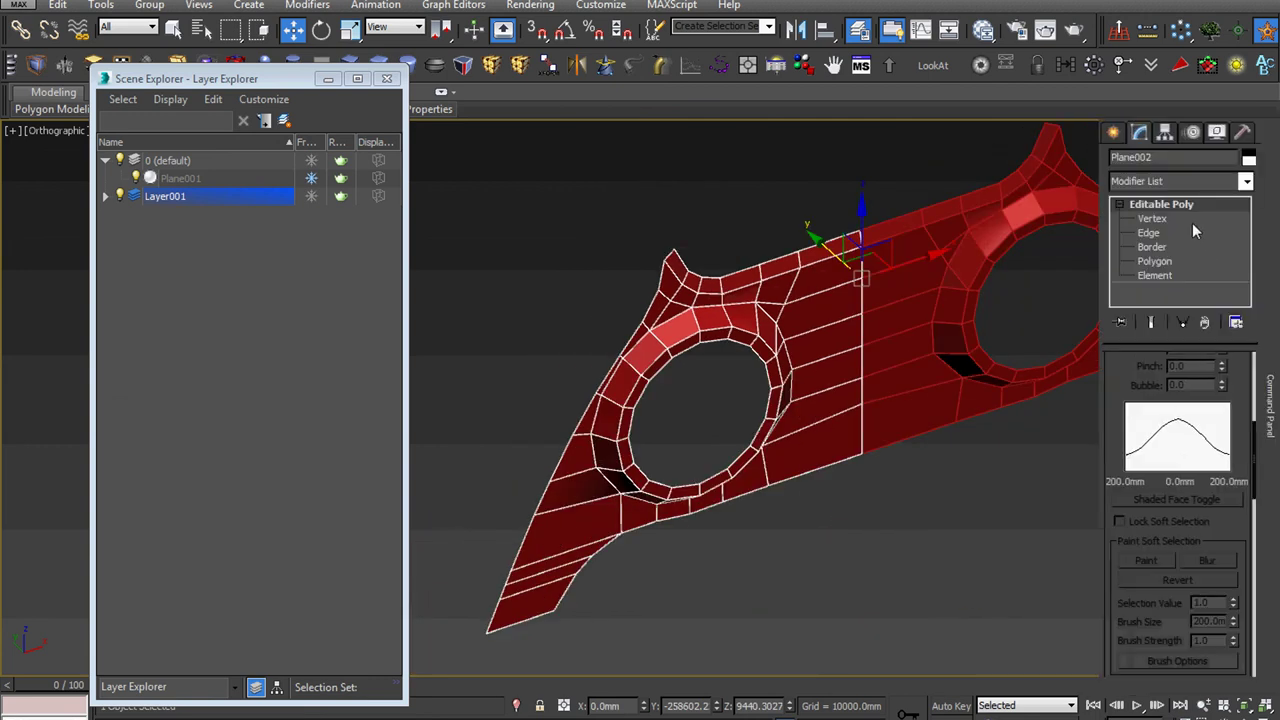
click(1176, 219)
scroll(795, 390, down, 3)
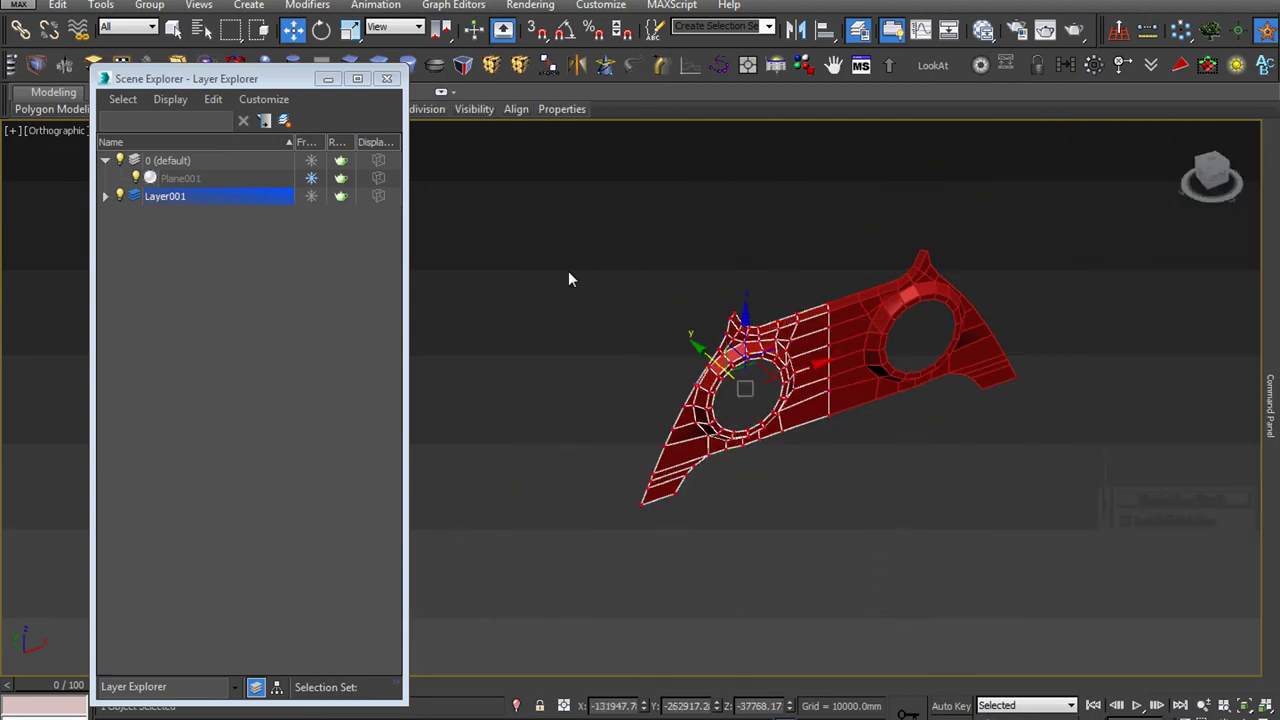
scroll(768, 434, up, 3)
right_click(768, 434)
click(584, 538)
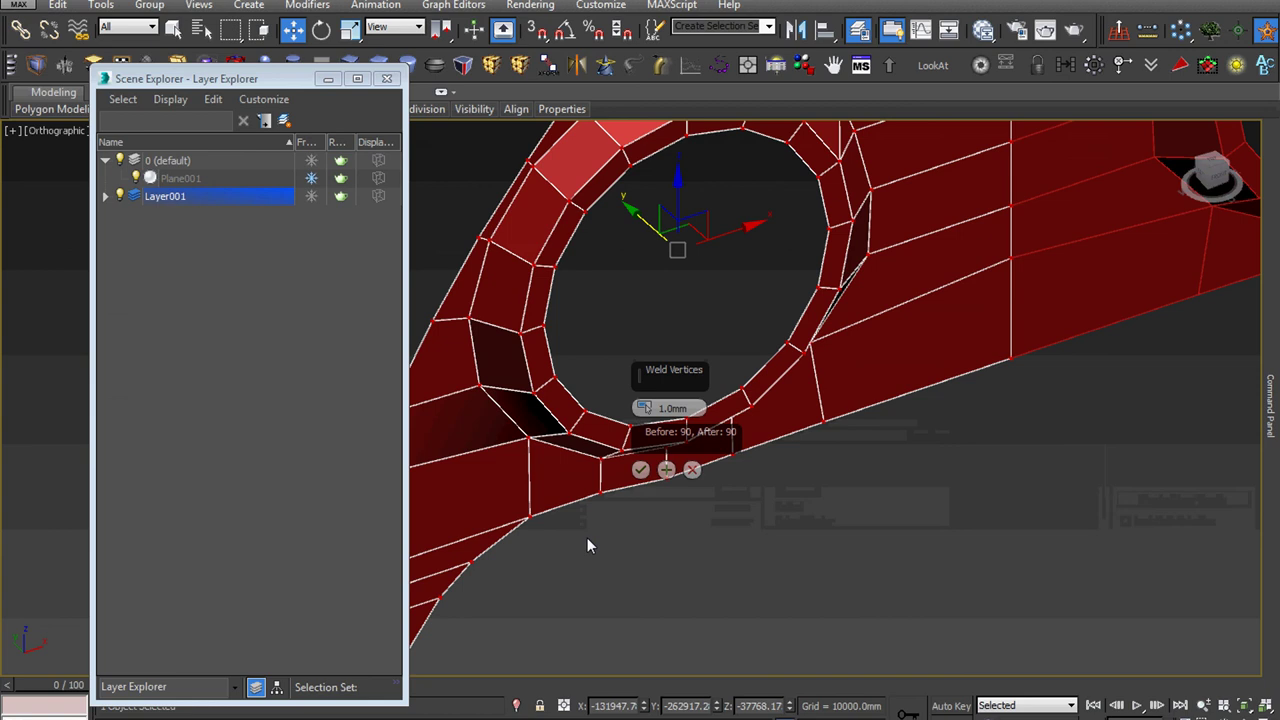
click(642, 463)
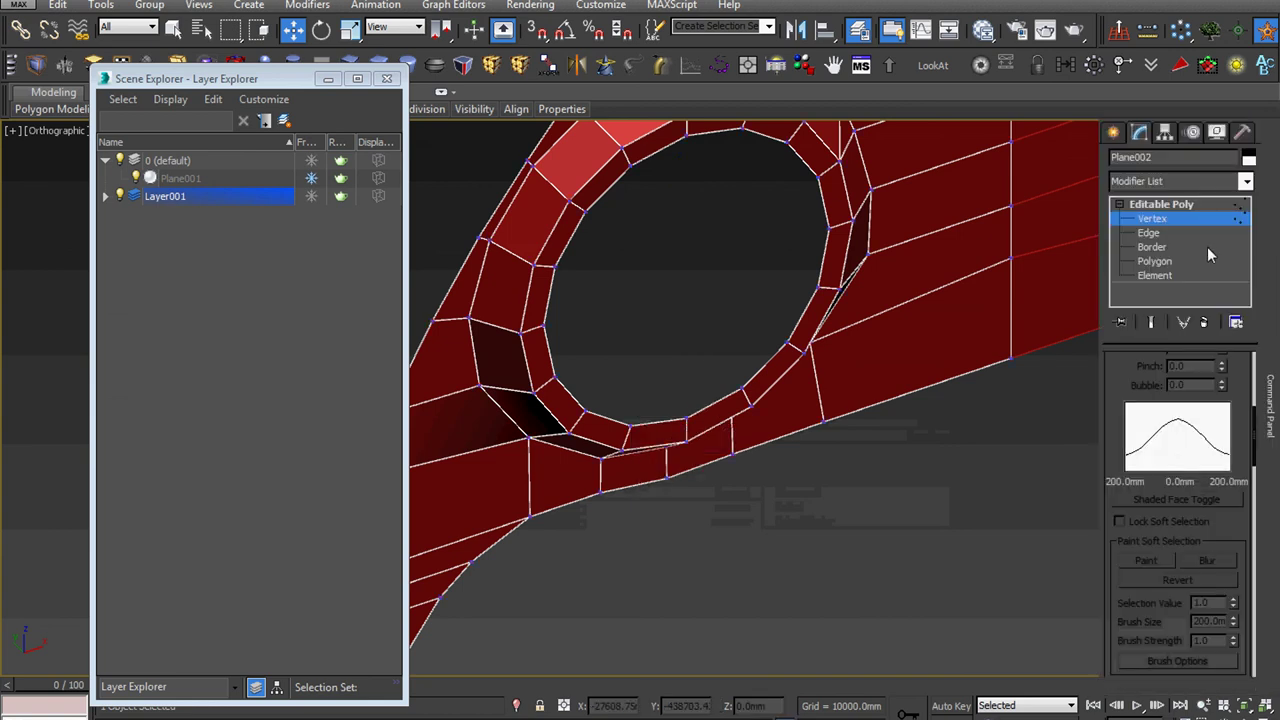
- Switch the red part to Element level briefly, then exit sub-object editing
click(1155, 275)
scroll(1220, 448, down, 2)
scroll(1220, 448, down, 3)
scroll(1220, 448, down, 3)
scroll(1218, 452, down, 3)
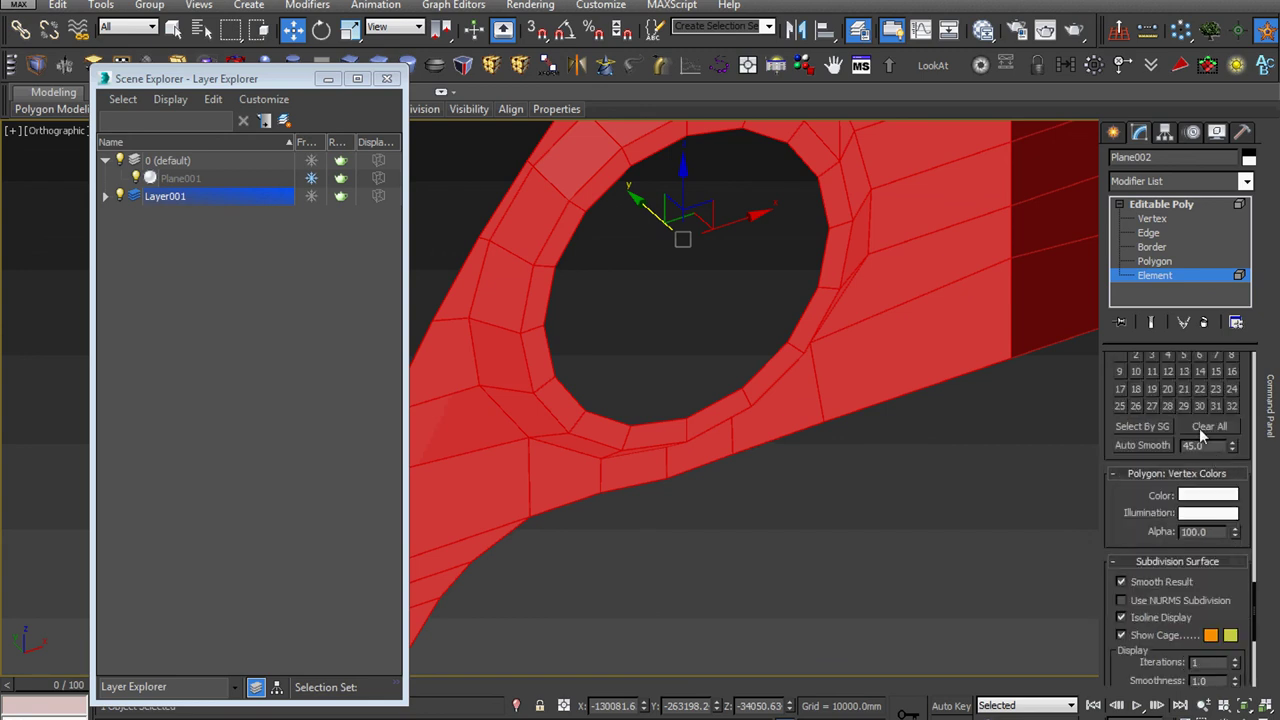
click(1162, 220)
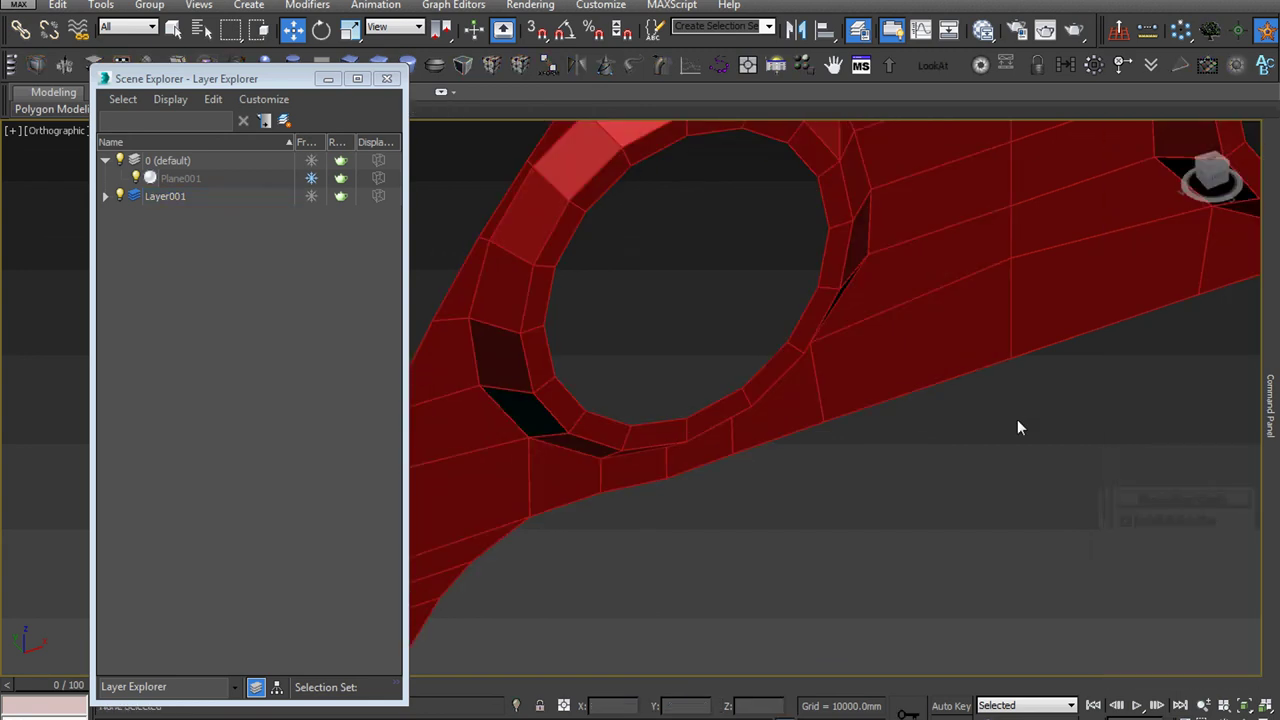
scroll(858, 372, down, 5)
- Switch to the front view and frame the centre seam under the PS logo
key(f)
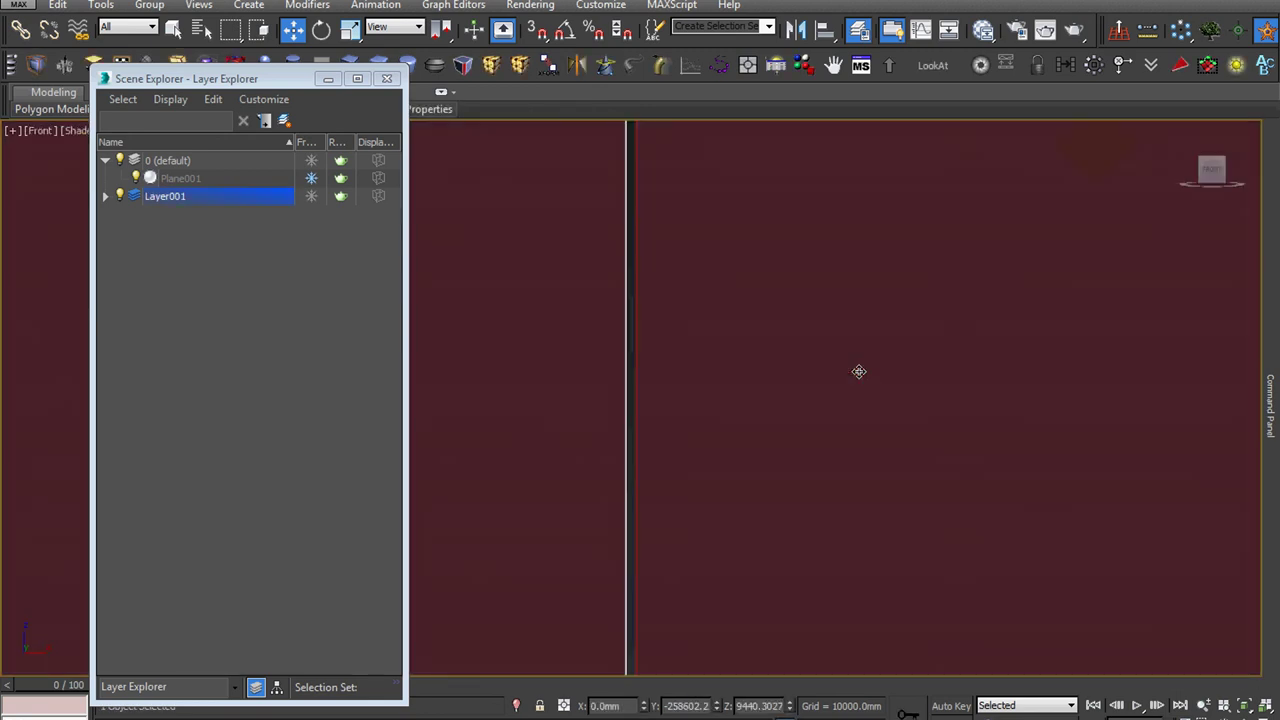
scroll(857, 371, down, 5)
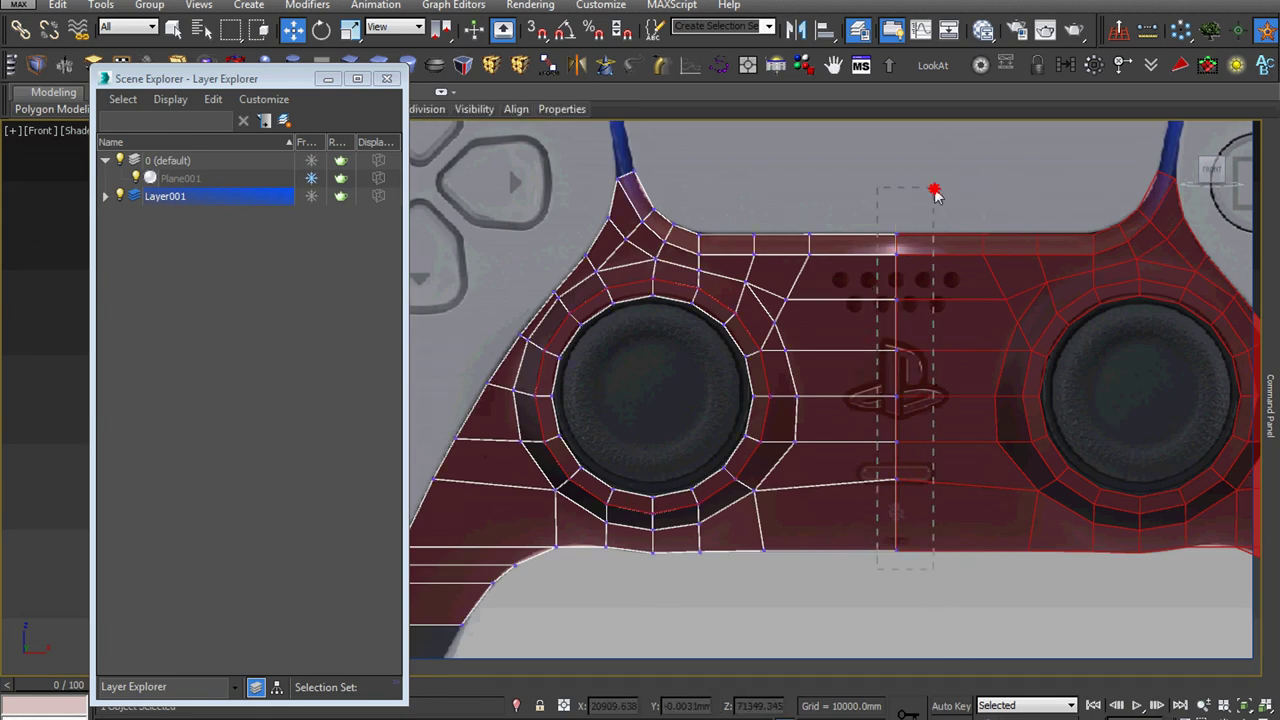
scroll(914, 372, up, 3)
right_click(871, 443)
click(699, 677)
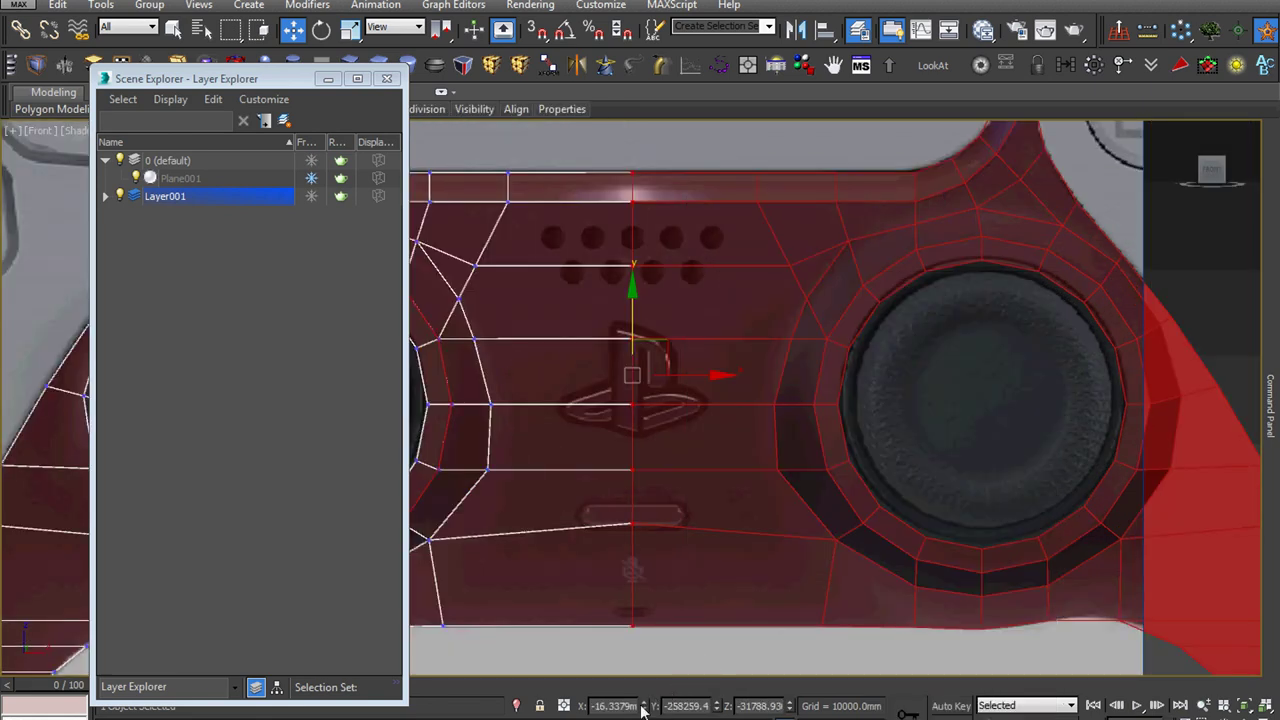
middle_drag(640, 533, 700, 523)
scroll(743, 506, up, 3)
- Move the centre-seam vertex down along Y to line up with the oblong button
click(749, 443)
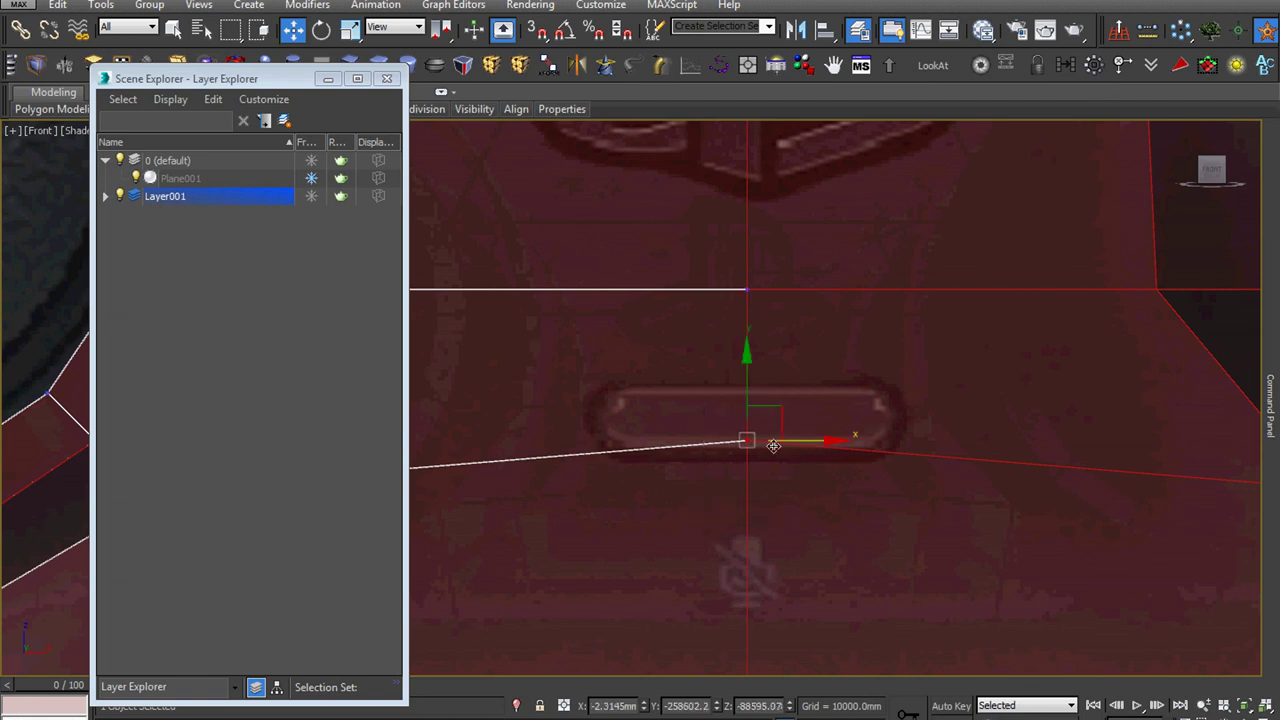
scroll(770, 392, down, 2)
drag(760, 379, 771, 405)
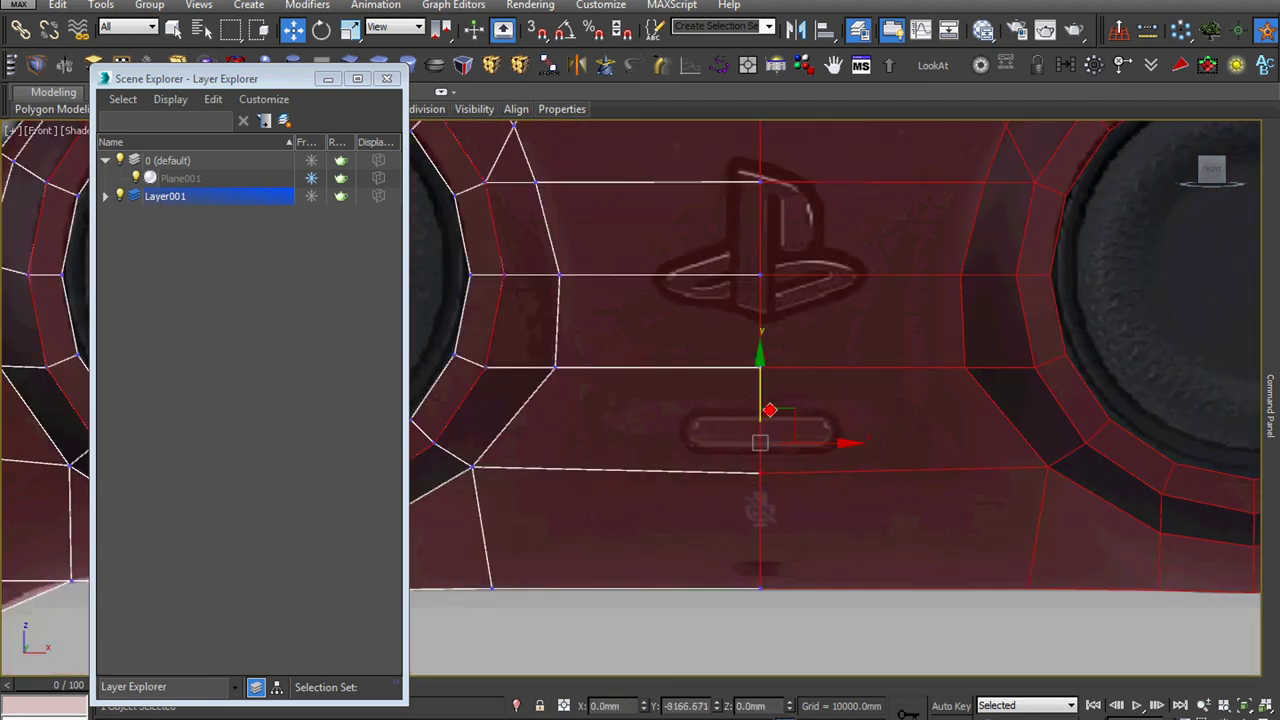
scroll(765, 500, down, 3)
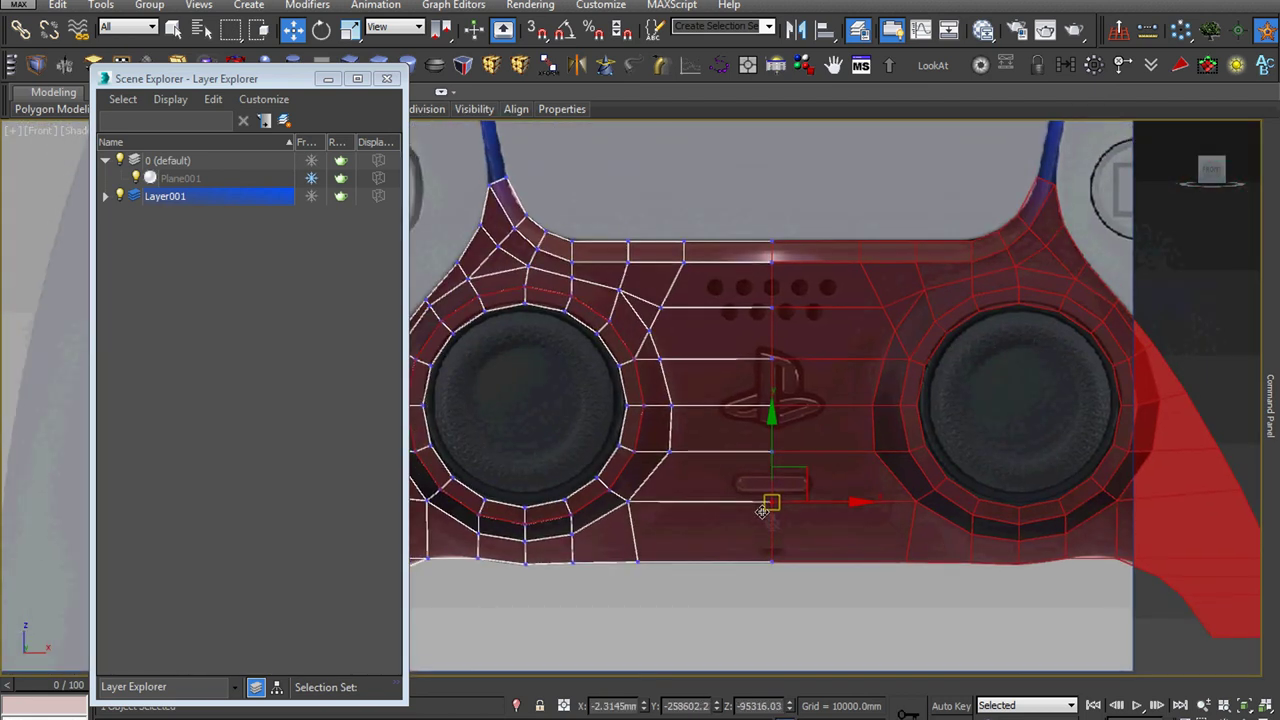
scroll(769, 314, up, 3)
scroll(769, 314, up, 2)
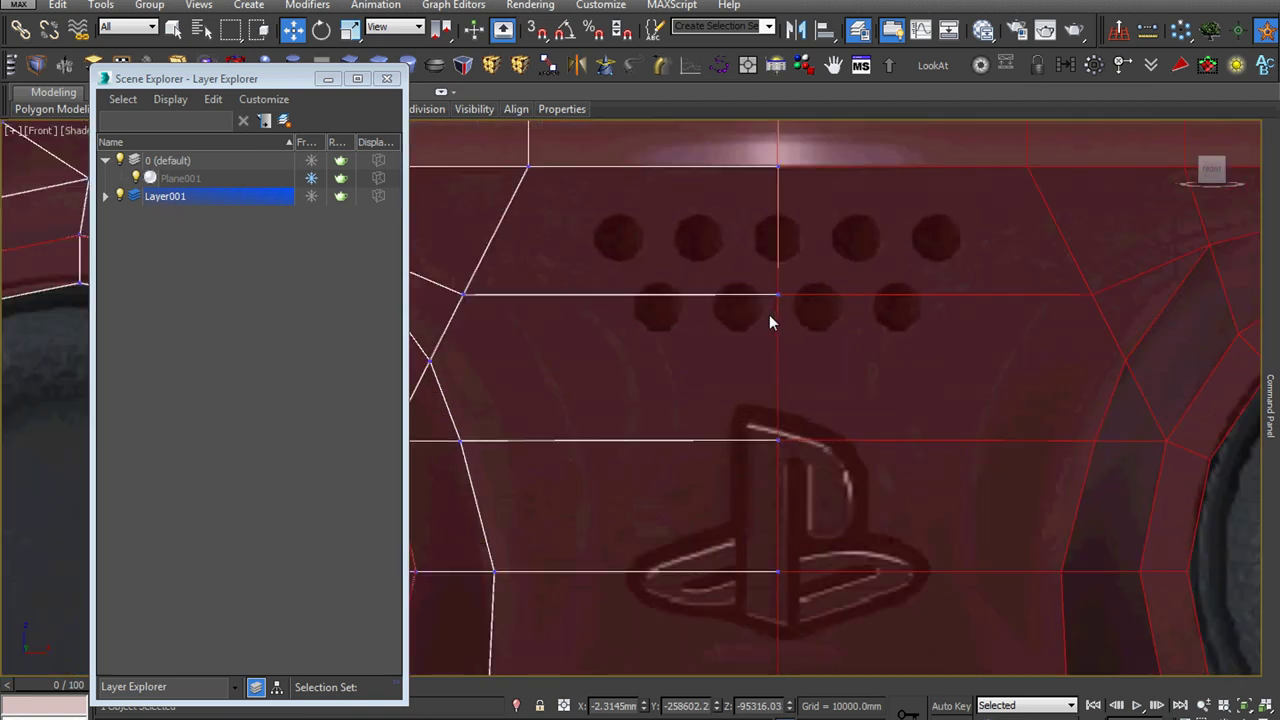
scroll(769, 314, down, 3)
scroll(769, 314, down, 1)
scroll(818, 380, down, 2)
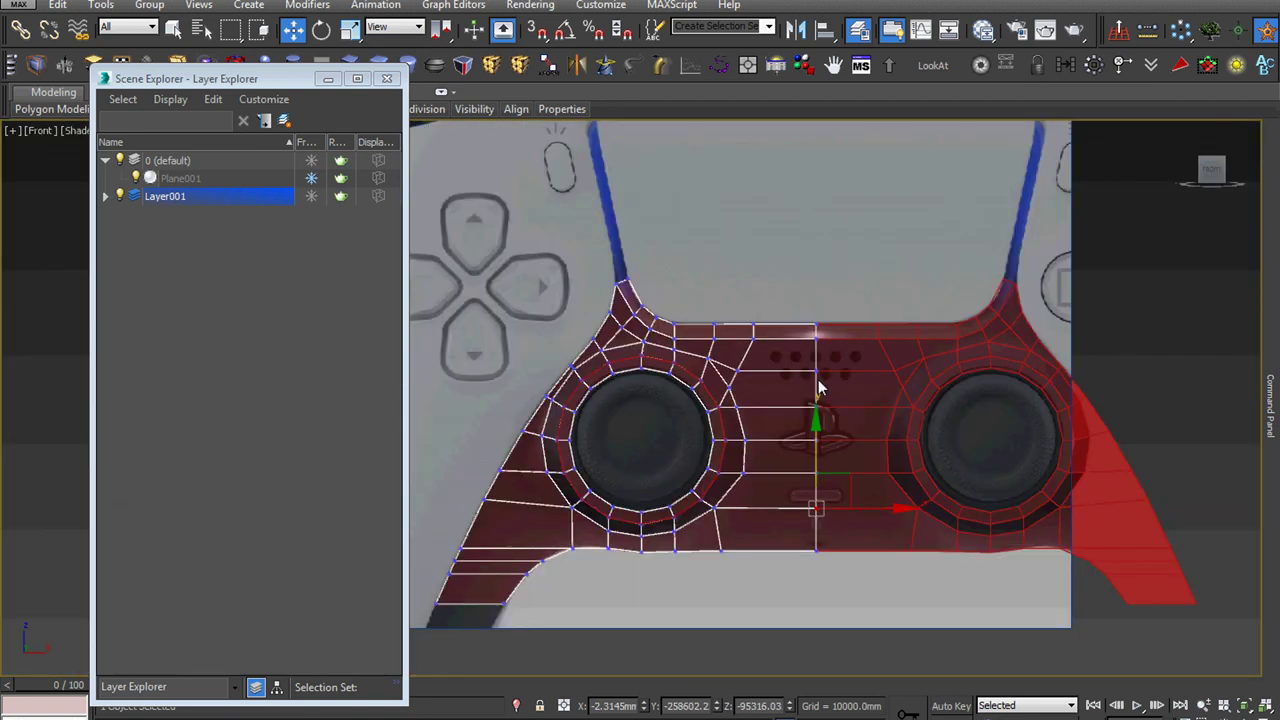
click(1270, 405)
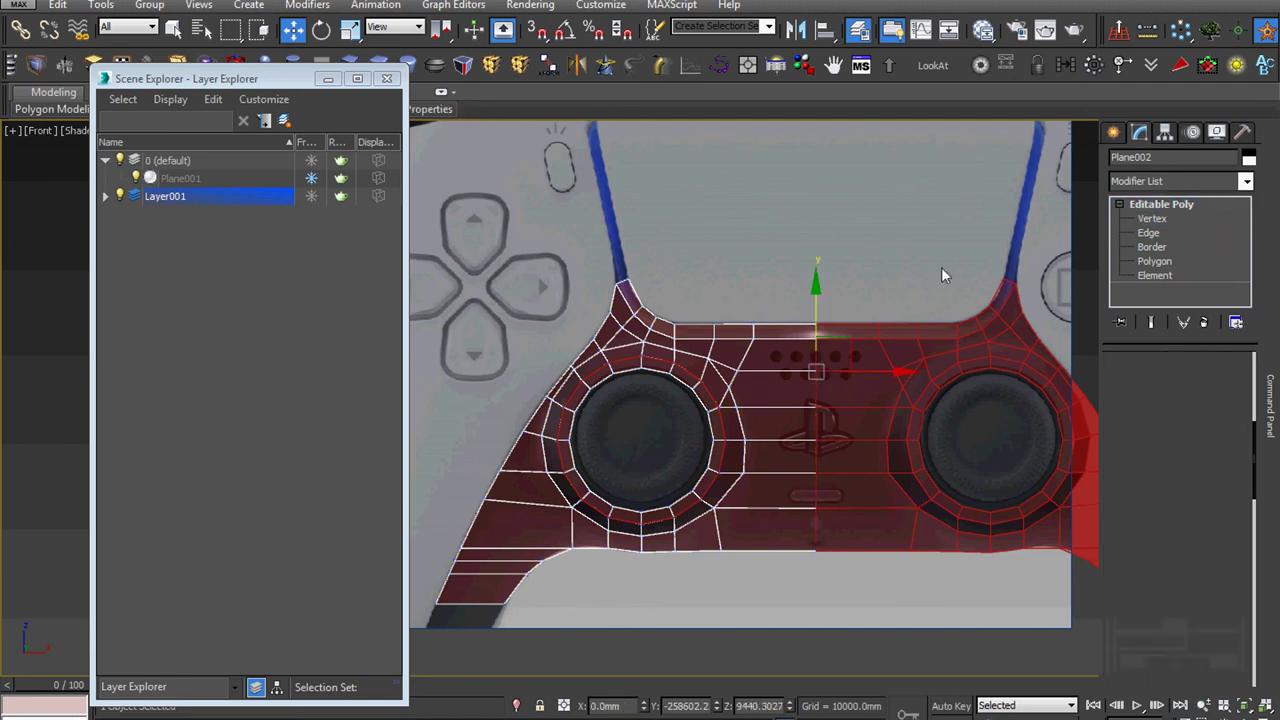
middle_drag(943, 277, 980, 410)
scroll(840, 363, up, 4)
- Select three edges on the red mesh's top border with the Move tool active
click(840, 362)
ctrl+click(760, 362)
ctrl+click(636, 362)
right_click(723, 387)
click(764, 436)
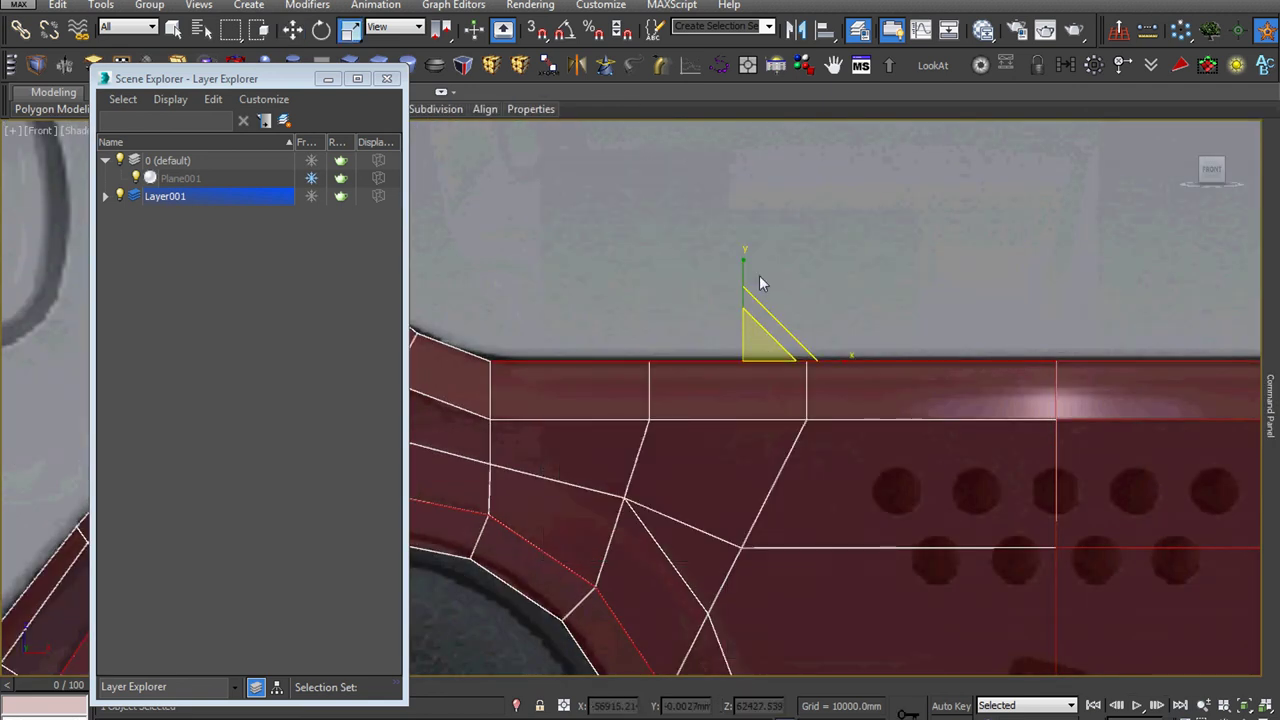
right_click(735, 378)
click(750, 396)
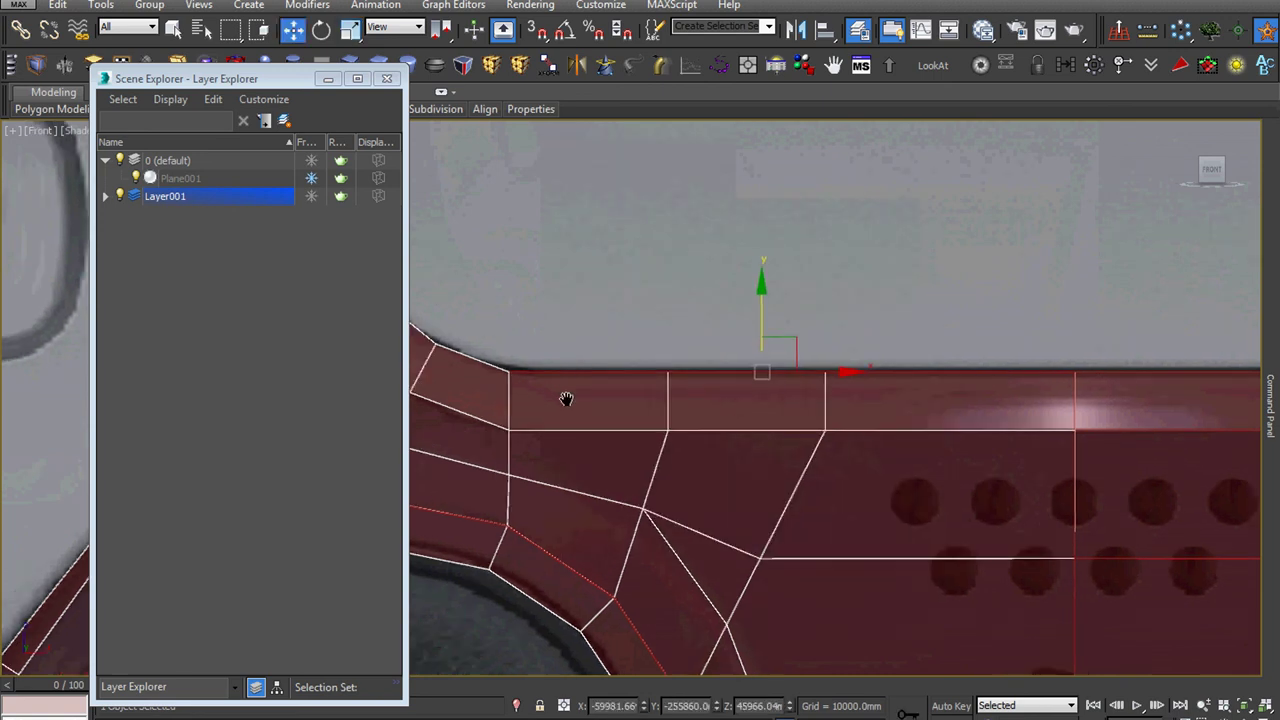
scroll(815, 481, up, 5)
middle_drag(815, 481, 626, 503)
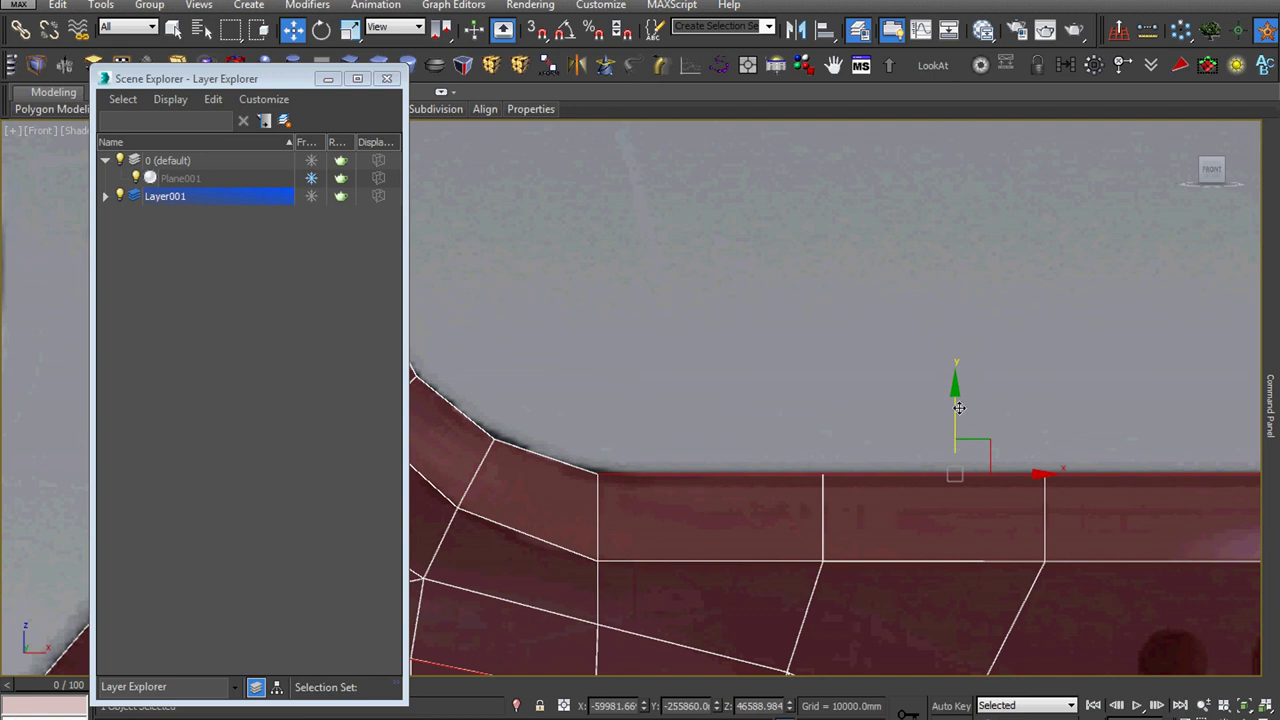
scroll(809, 502, down, 3)
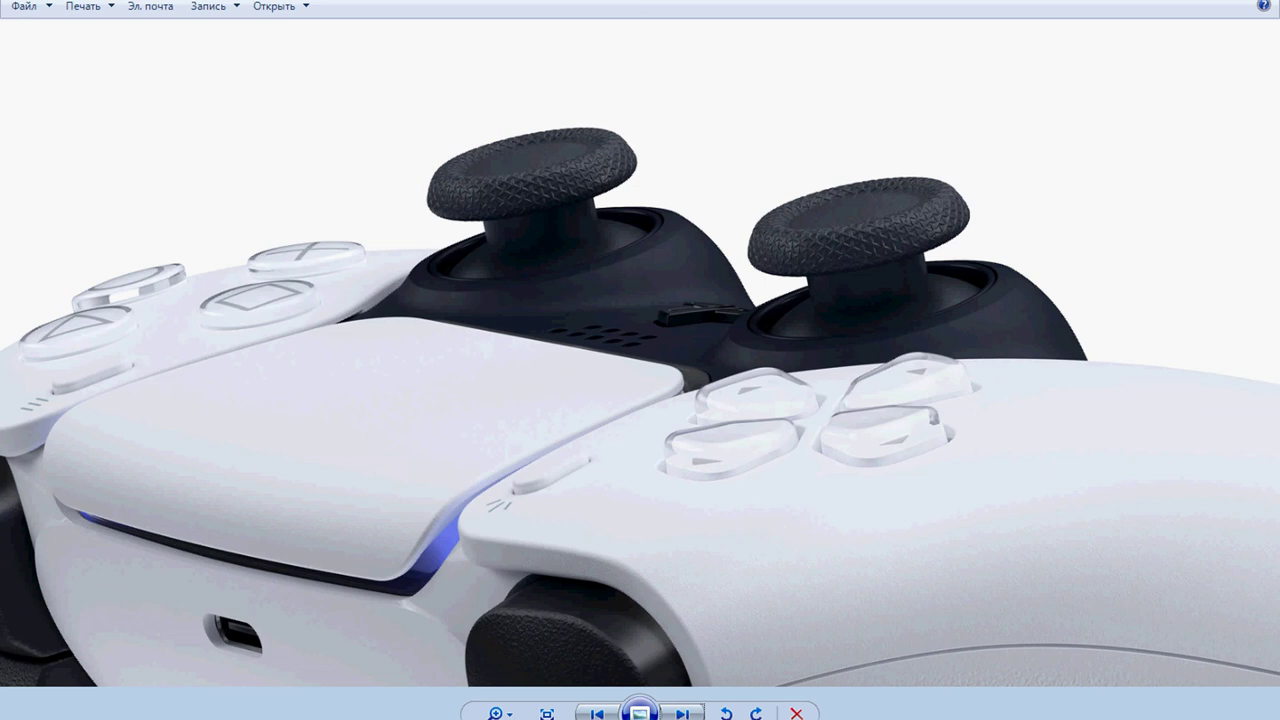
scroll(612, 506, down, 3)
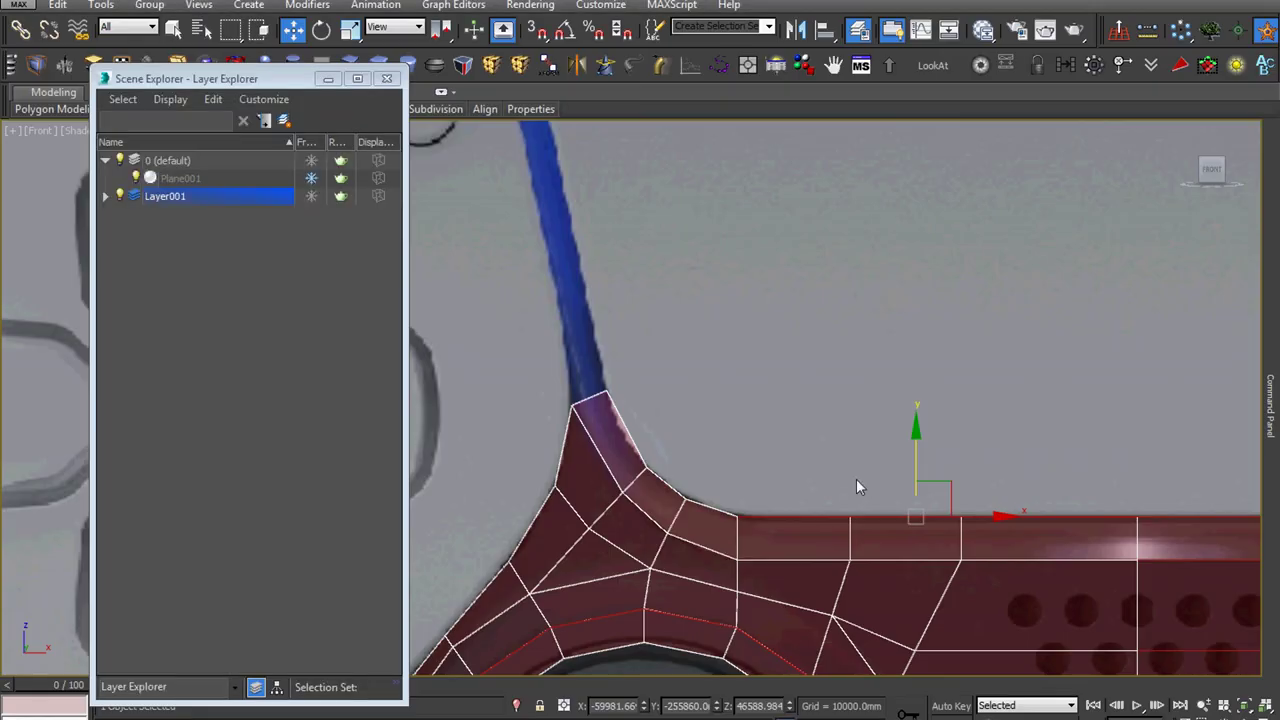
shift+drag(897, 410, 933, 278)
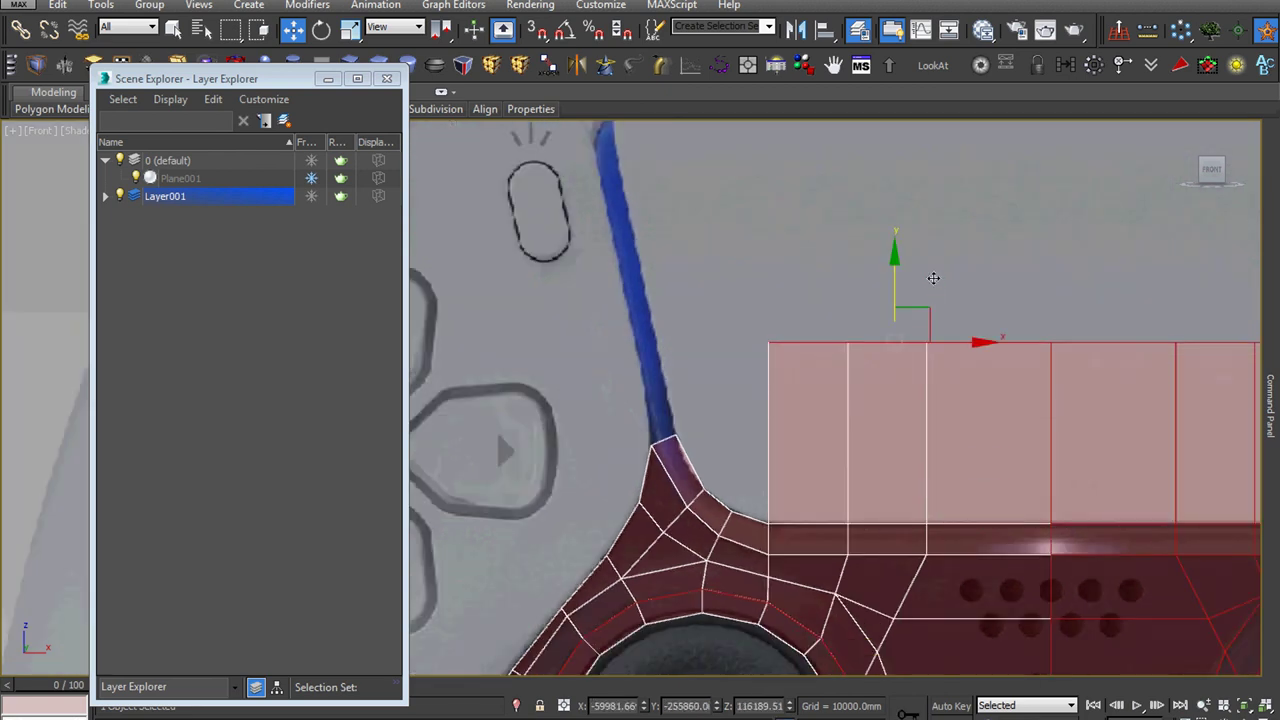
scroll(933, 278, down, 3)
mouse_move(933, 278)
alt+middle_down()
mouse_move(991, 386)
mouse_move(993, 438)
alt+middle_up()
drag(893, 360, 812, 366)
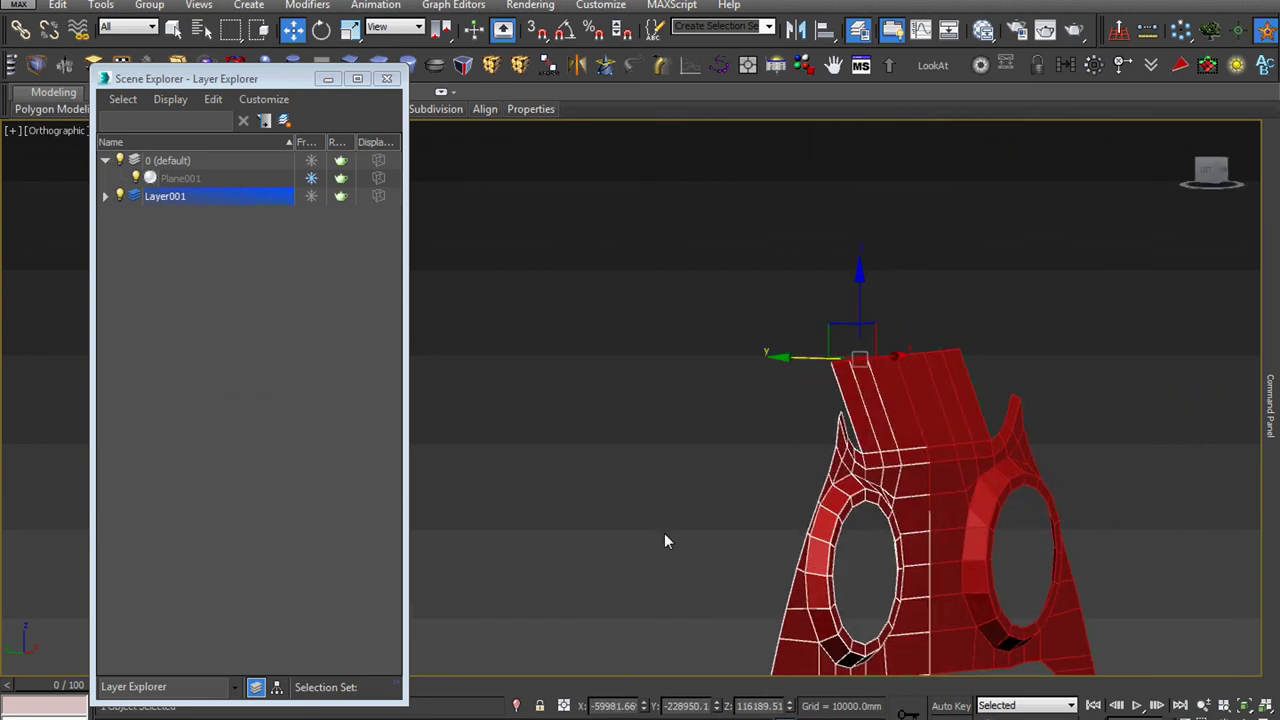
key(ctrl+z)
key(ctrl+z)
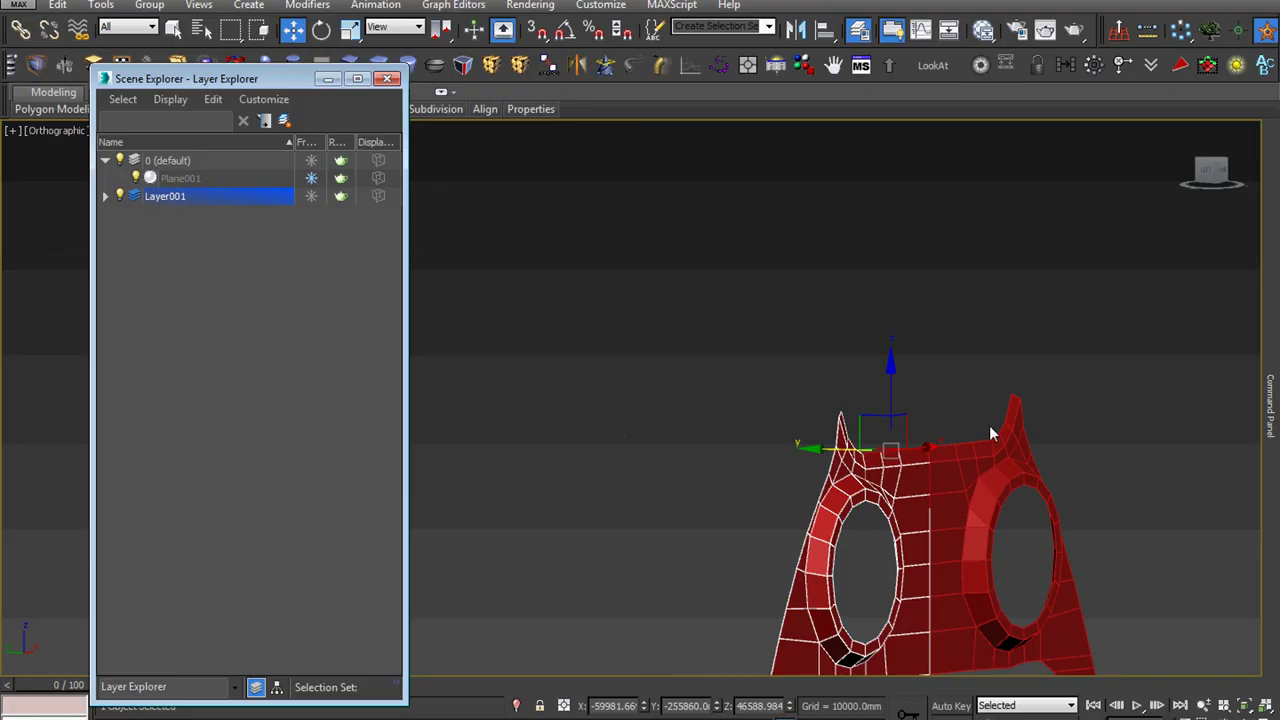
scroll(980, 444, up, 2)
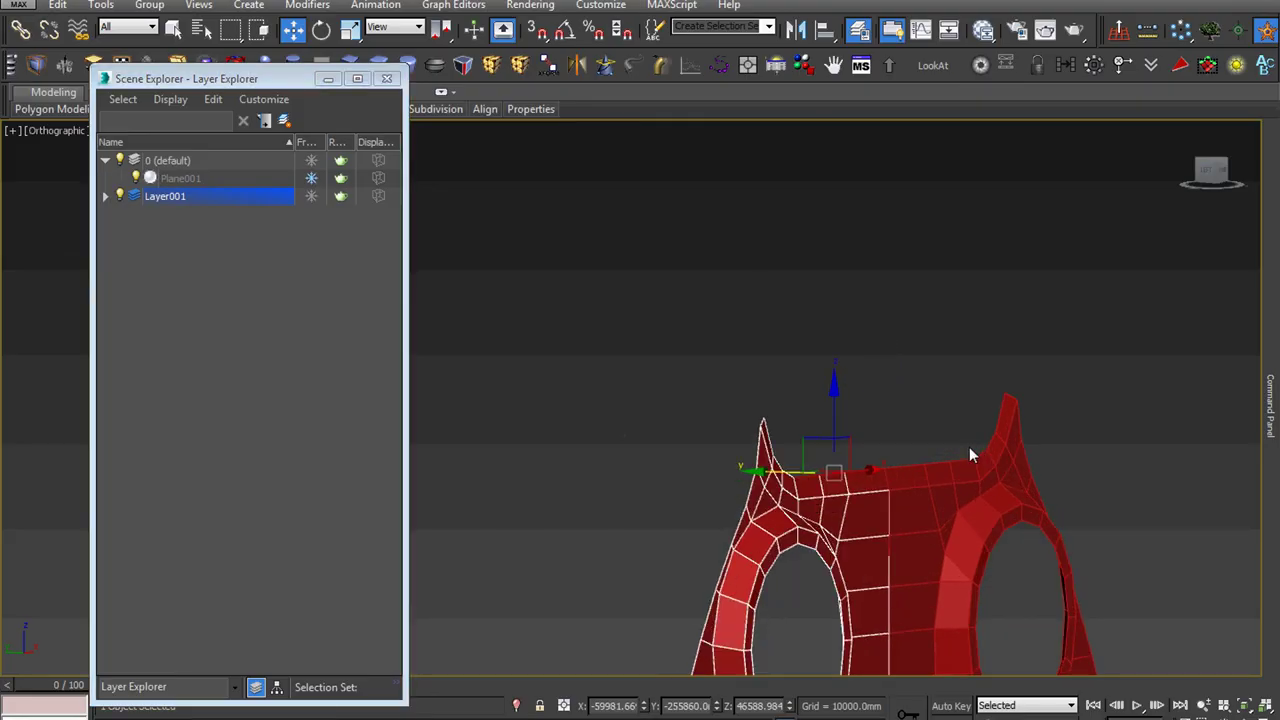
key(f)
scroll(969, 447, down, 3)
scroll(930, 460, down, 3)
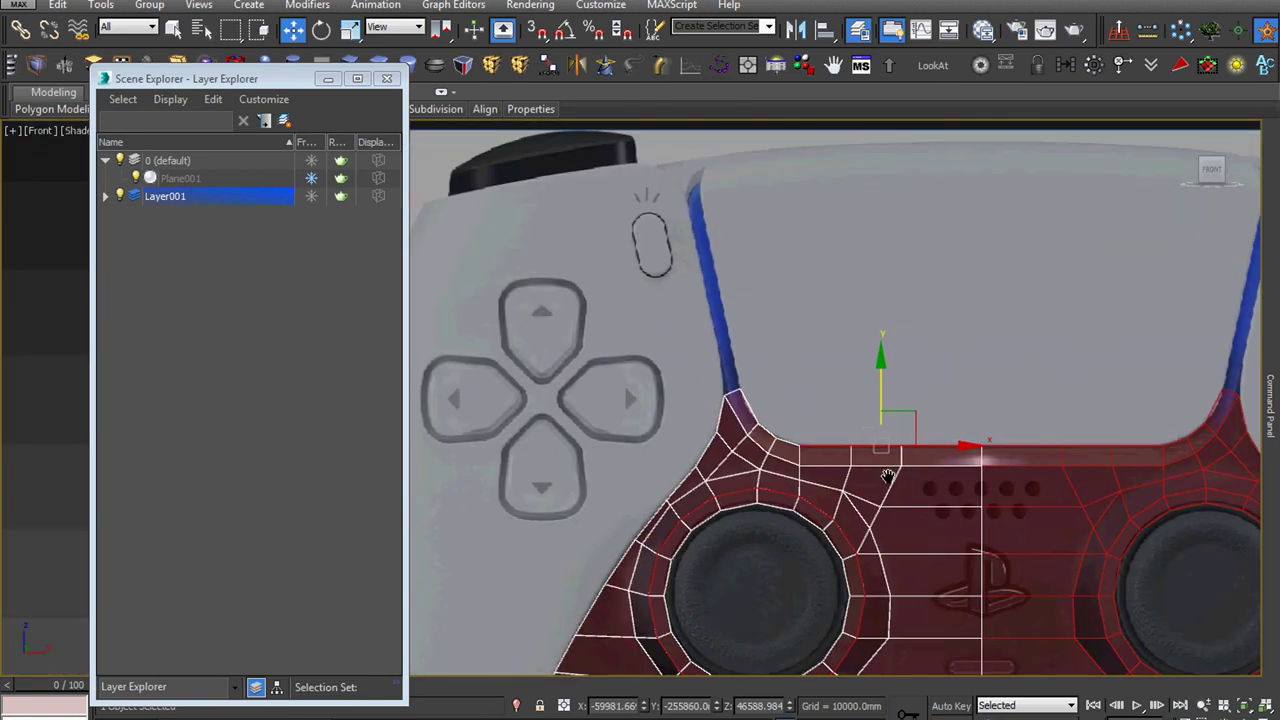
middle_drag(887, 476, 905, 487)
key(ctrl+s)
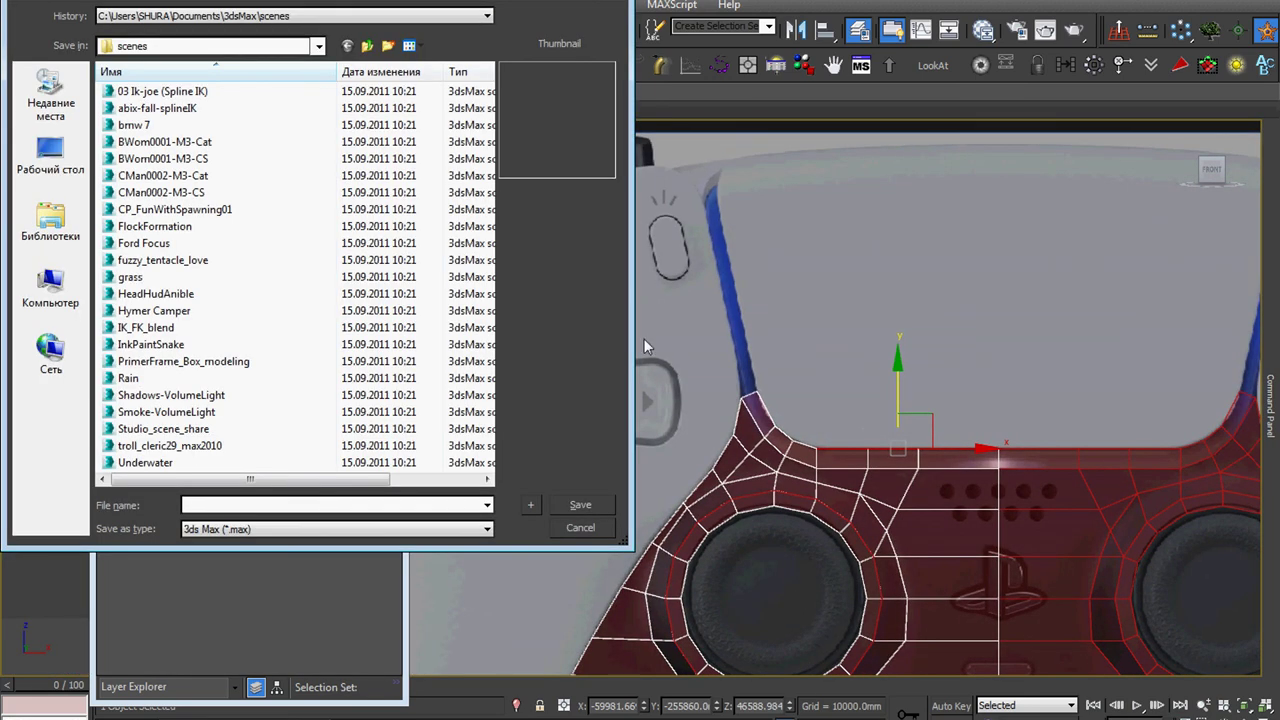
- Browse the Save dialog to the ps5 folder inside the 3D folder on drive D
click(316, 47)
click(297, 207)
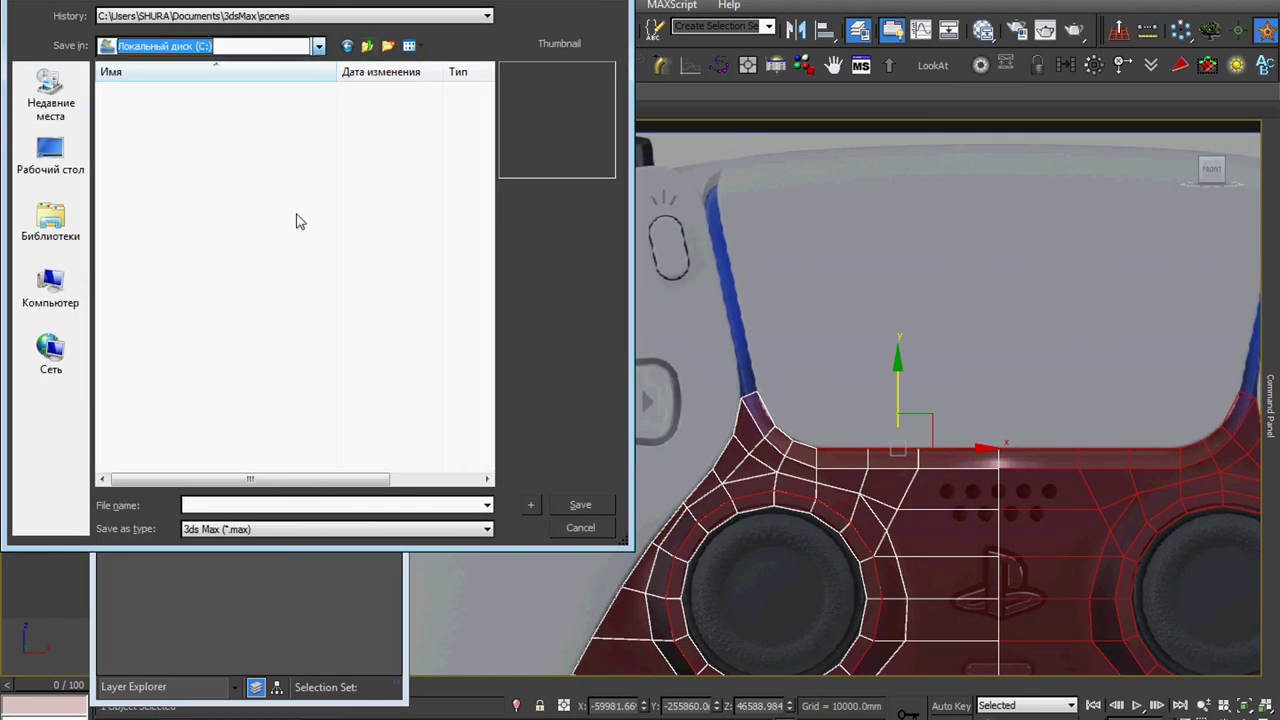
click(238, 48)
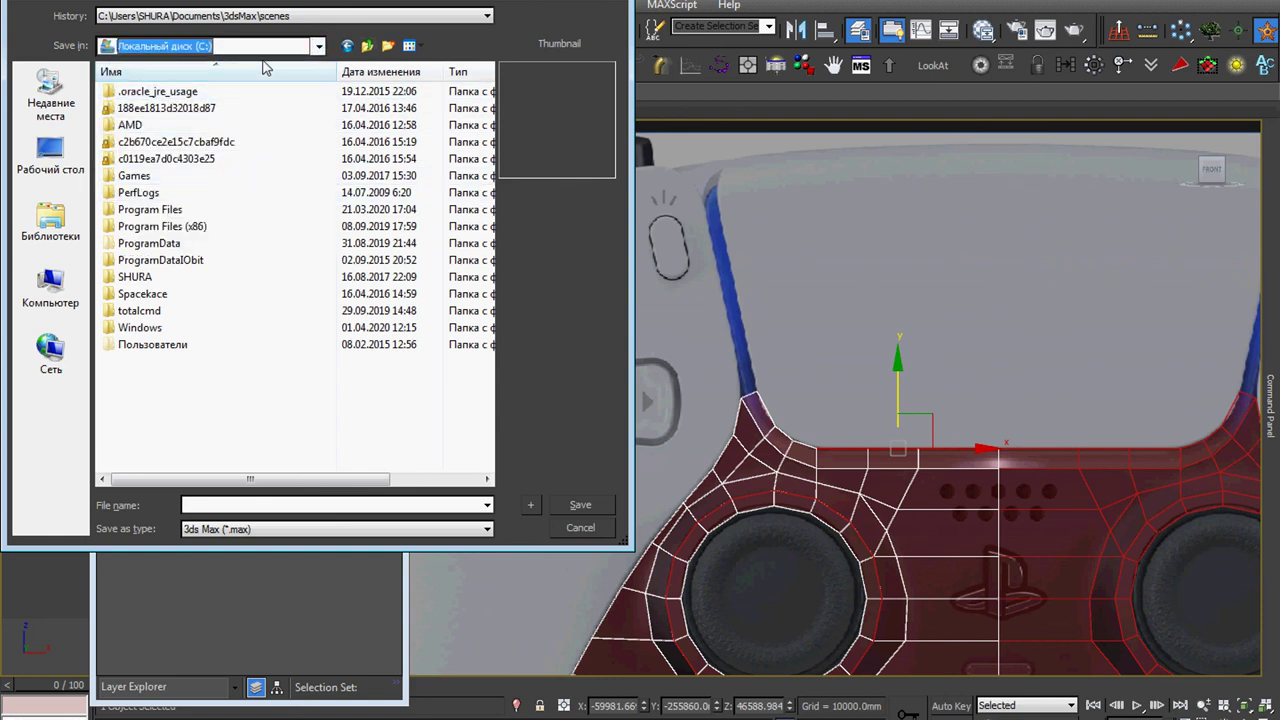
click(300, 50)
click(286, 221)
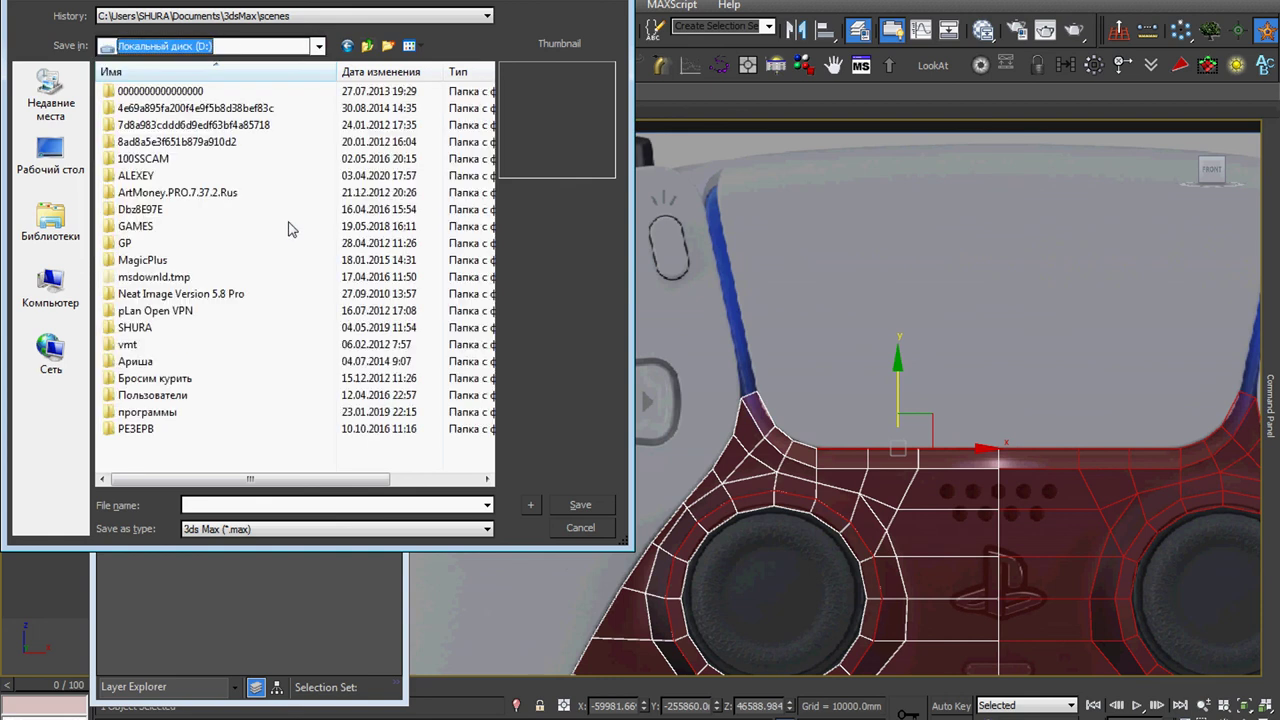
double_click(167, 183)
double_click(135, 91)
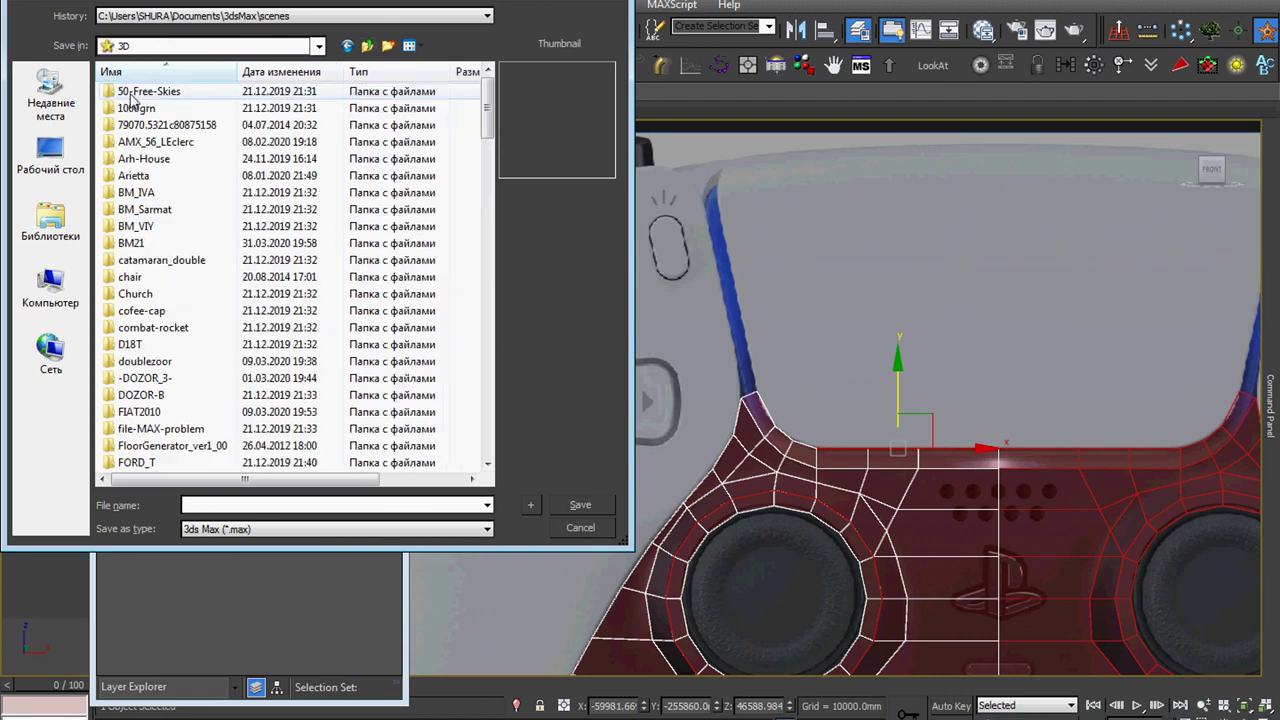
scroll(228, 300, down, 5)
scroll(228, 330, down, 1)
scroll(228, 330, down, 3)
scroll(226, 331, down, 2)
scroll(225, 332, down, 2)
scroll(225, 332, down, 1)
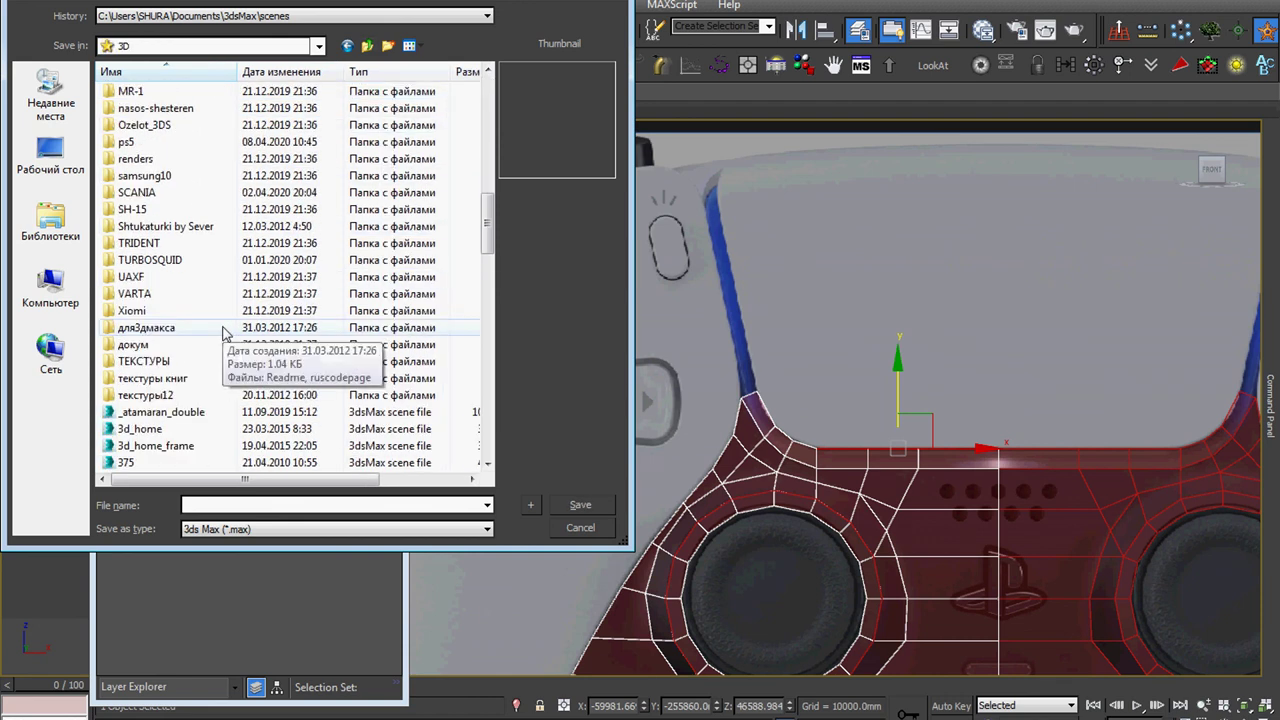
double_click(147, 152)
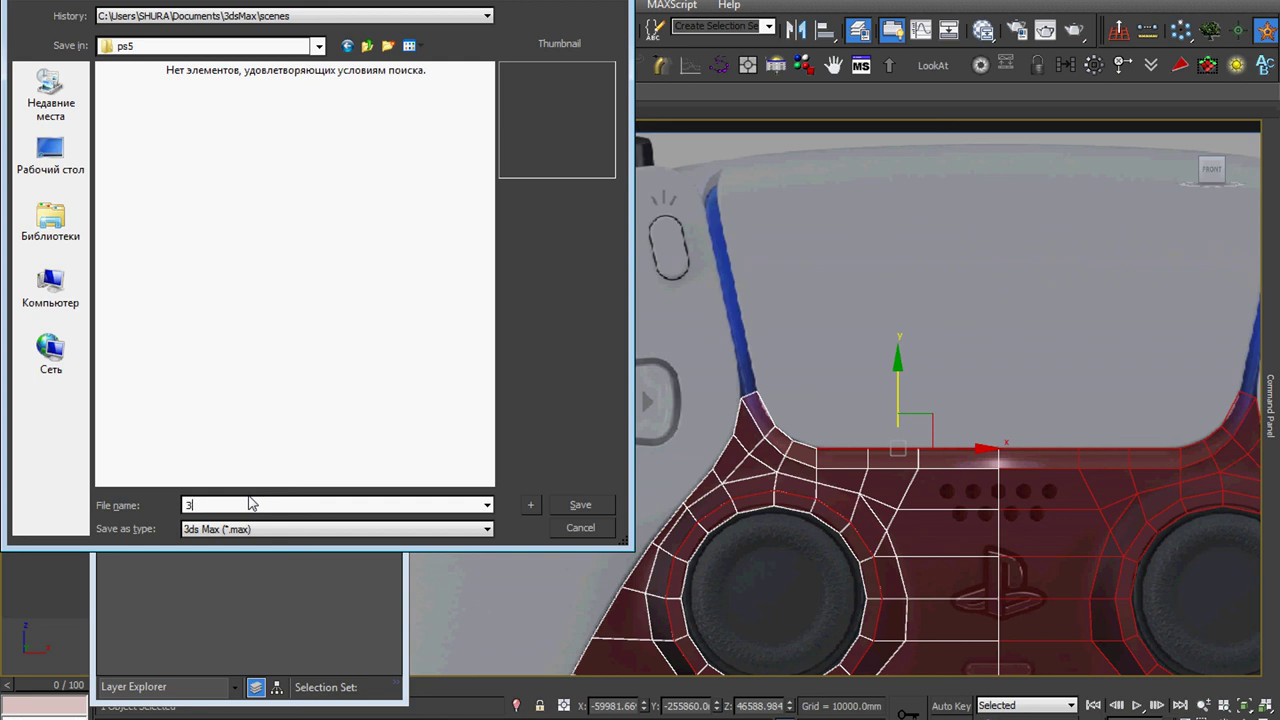
- Save the scene as PS5, close the Layer Explorer, and pan back to the controller
text(5)
key(Return)
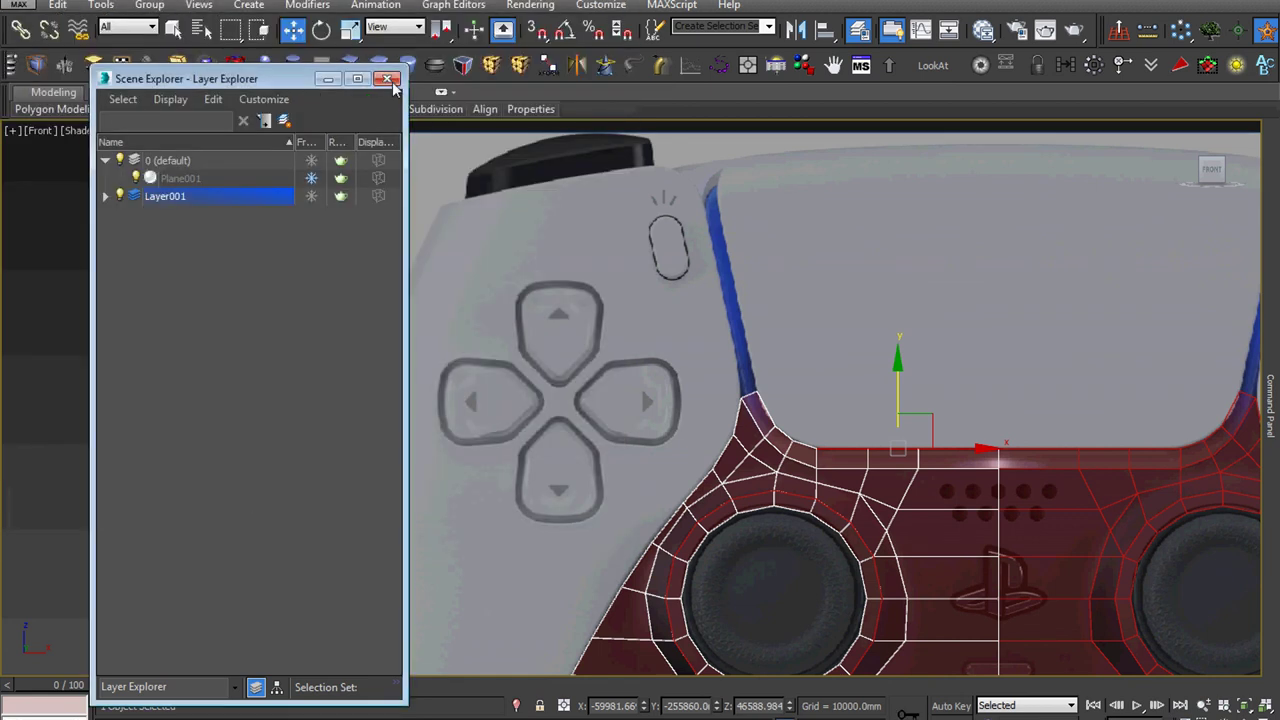
click(389, 79)
middle_drag(705, 450, 257, 286)
scroll(407, 372, down, 2)
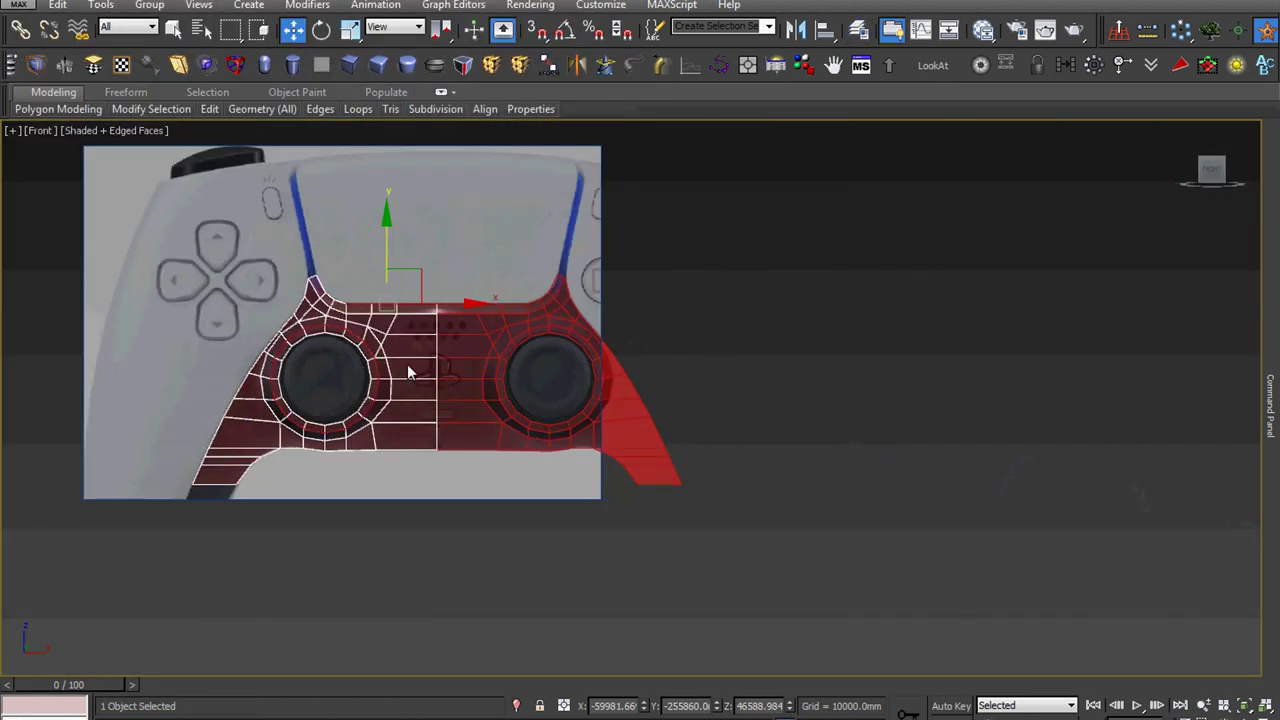